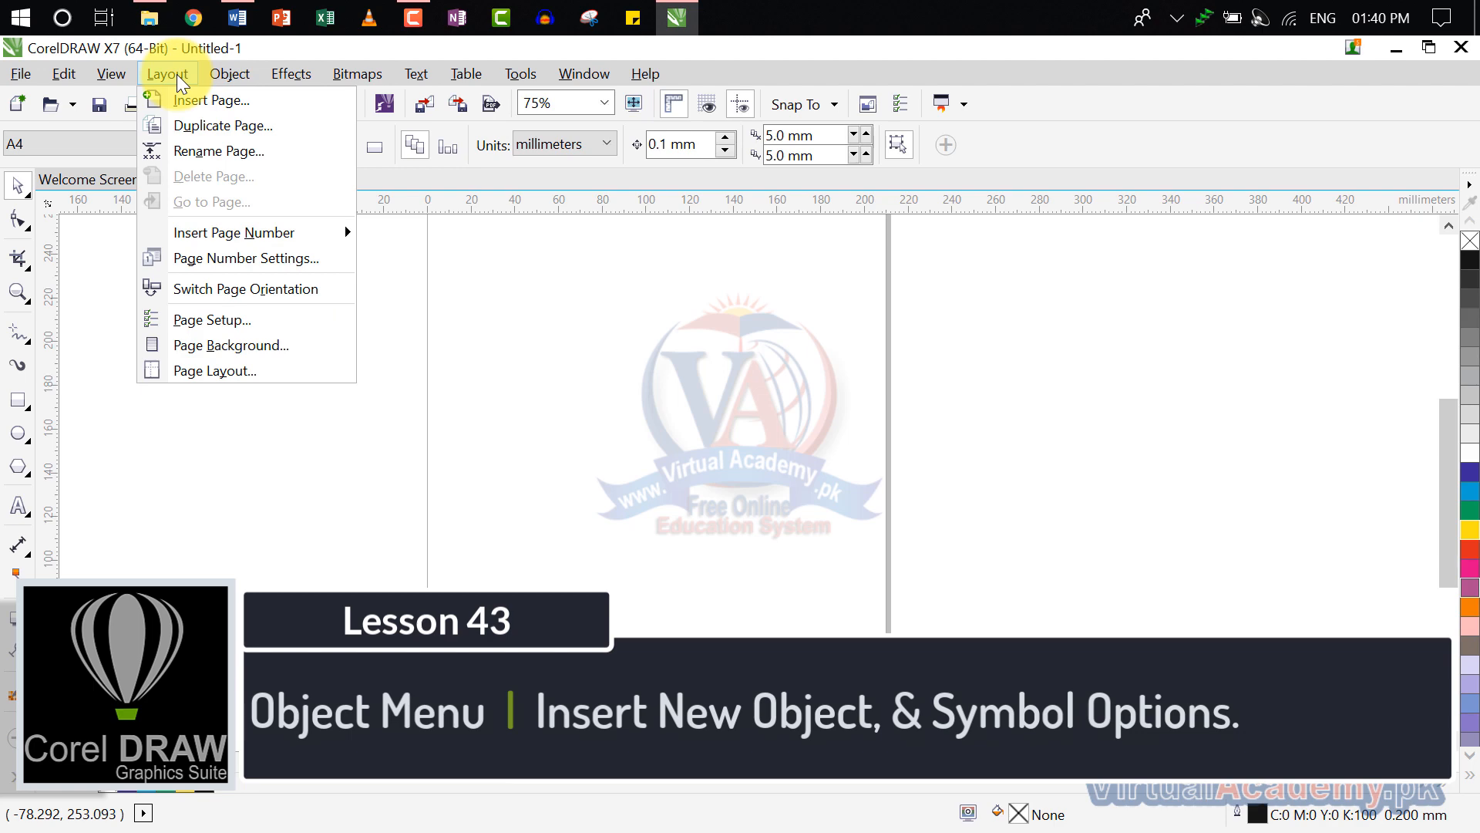
Start inserting a new object and choose Microsoft Excel Chart as the object type.
mouse_move(217, 72)
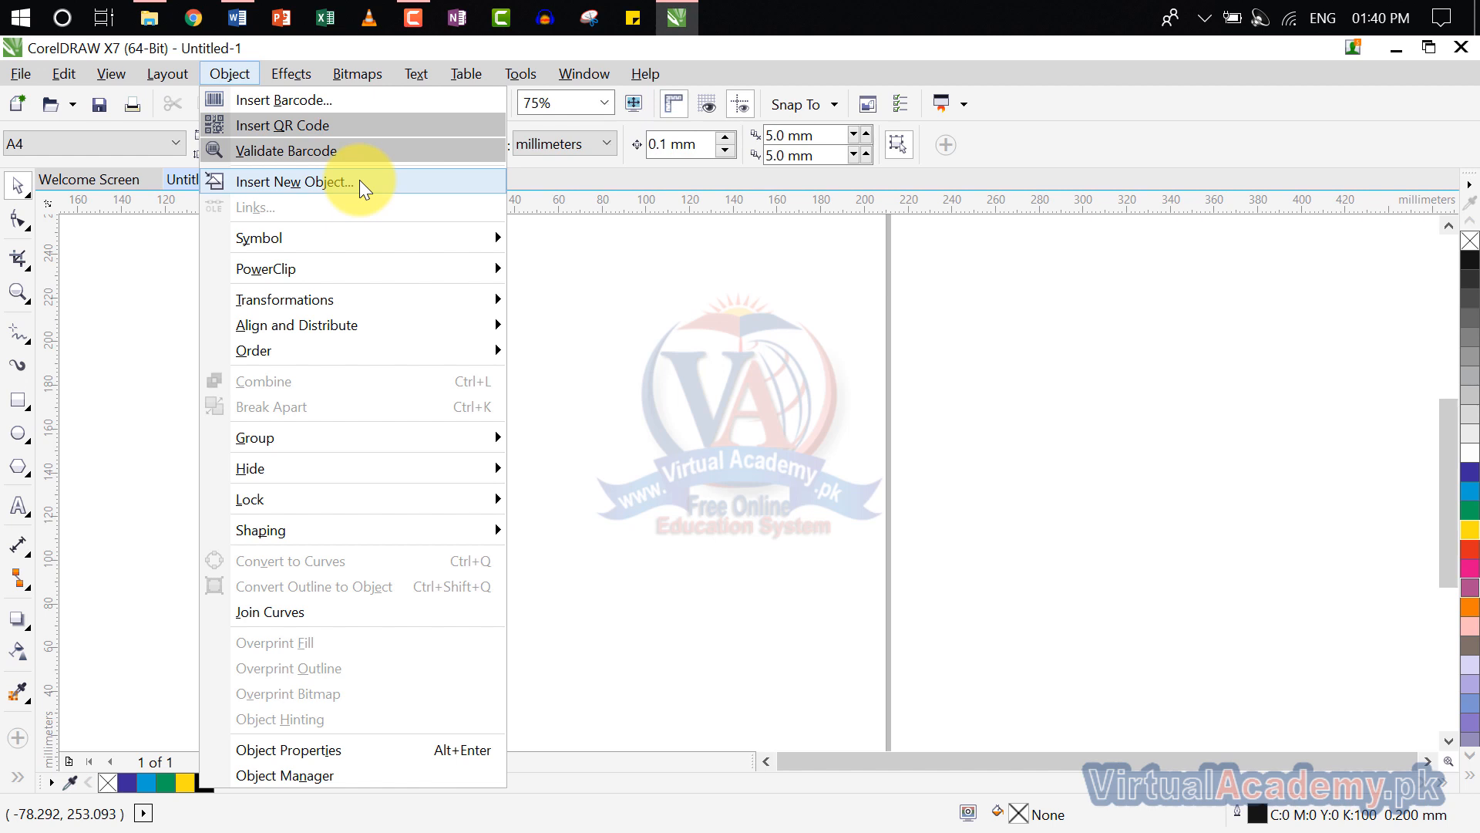
left_click(359, 179)
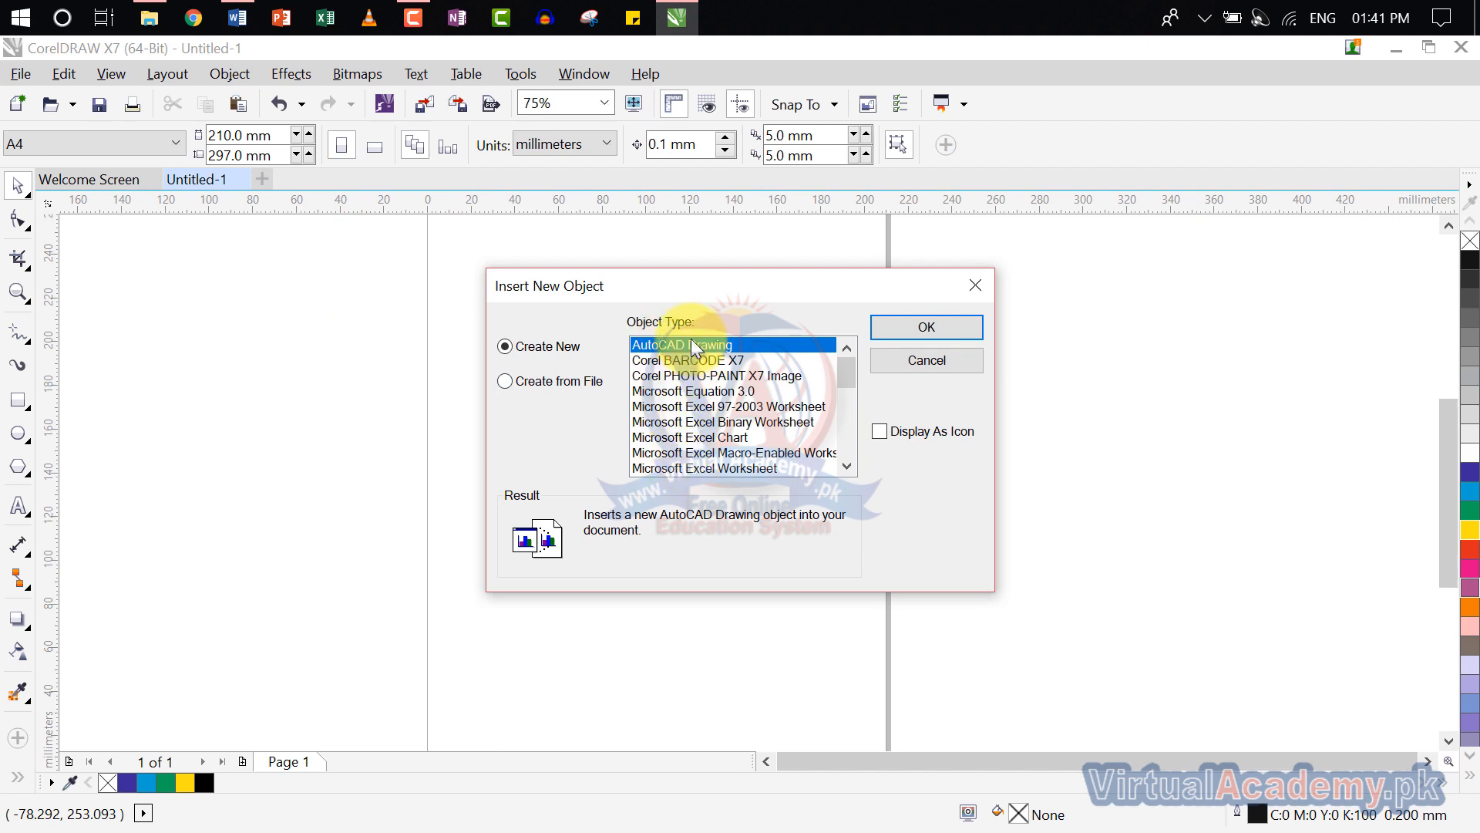
mouse_move(840, 384)
left_mouse_down()
mouse_move(855, 459)
mouse_move(849, 359)
left_mouse_up()
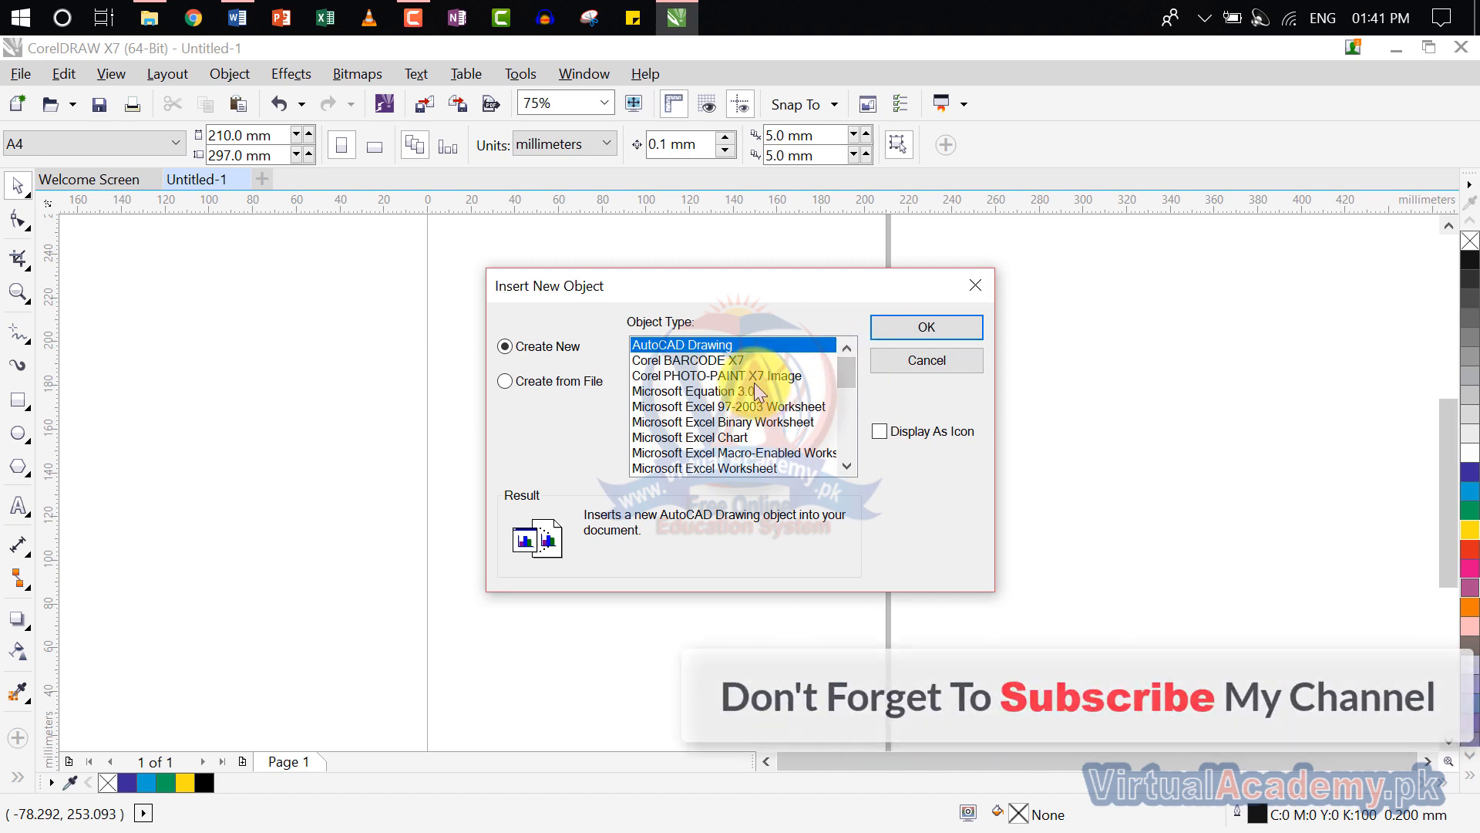
scroll(754, 385, "down", 6)
scroll(755, 395, "up", 6)
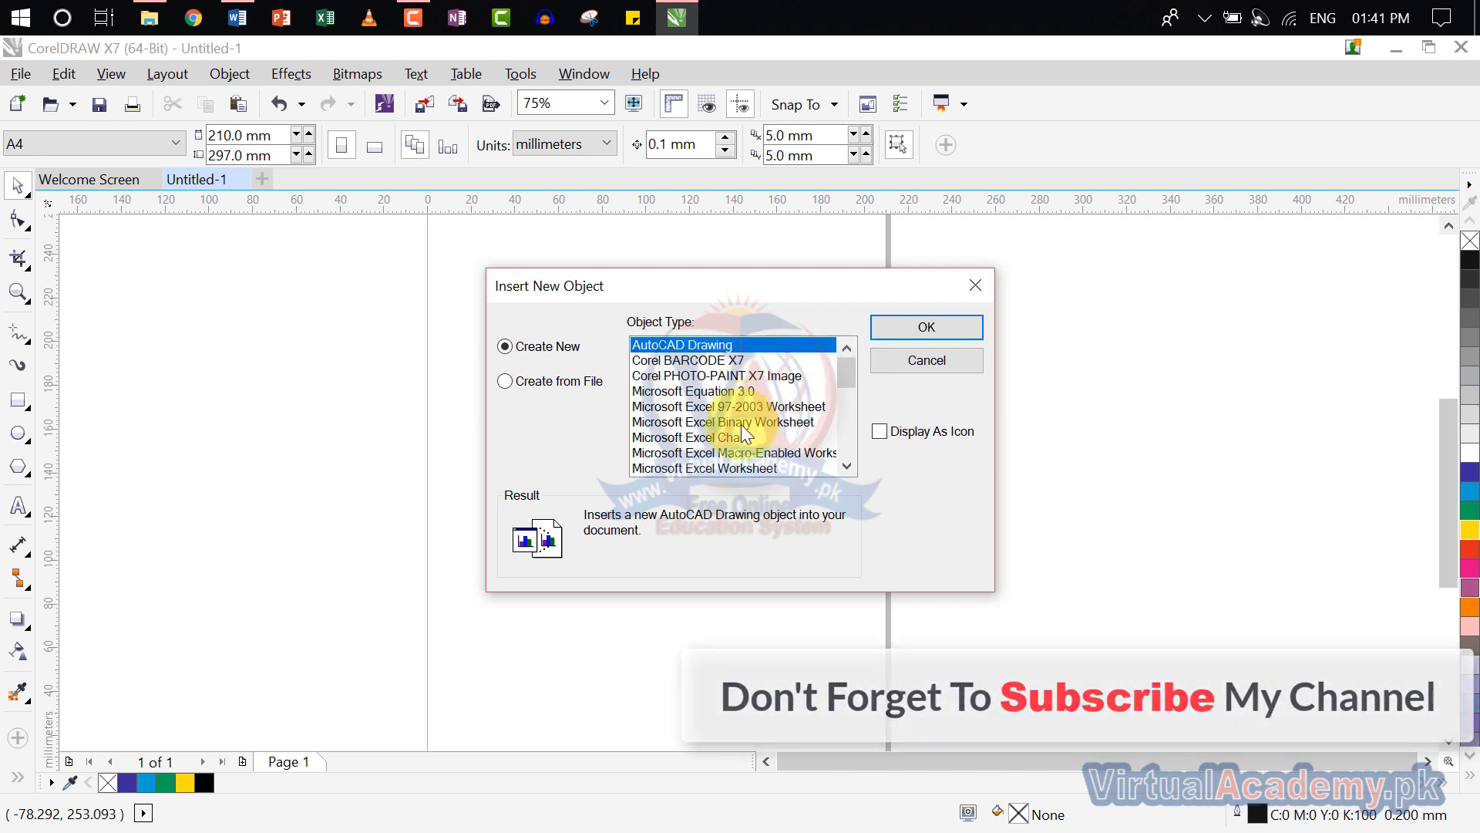
left_click(740, 423)
left_click(741, 434)
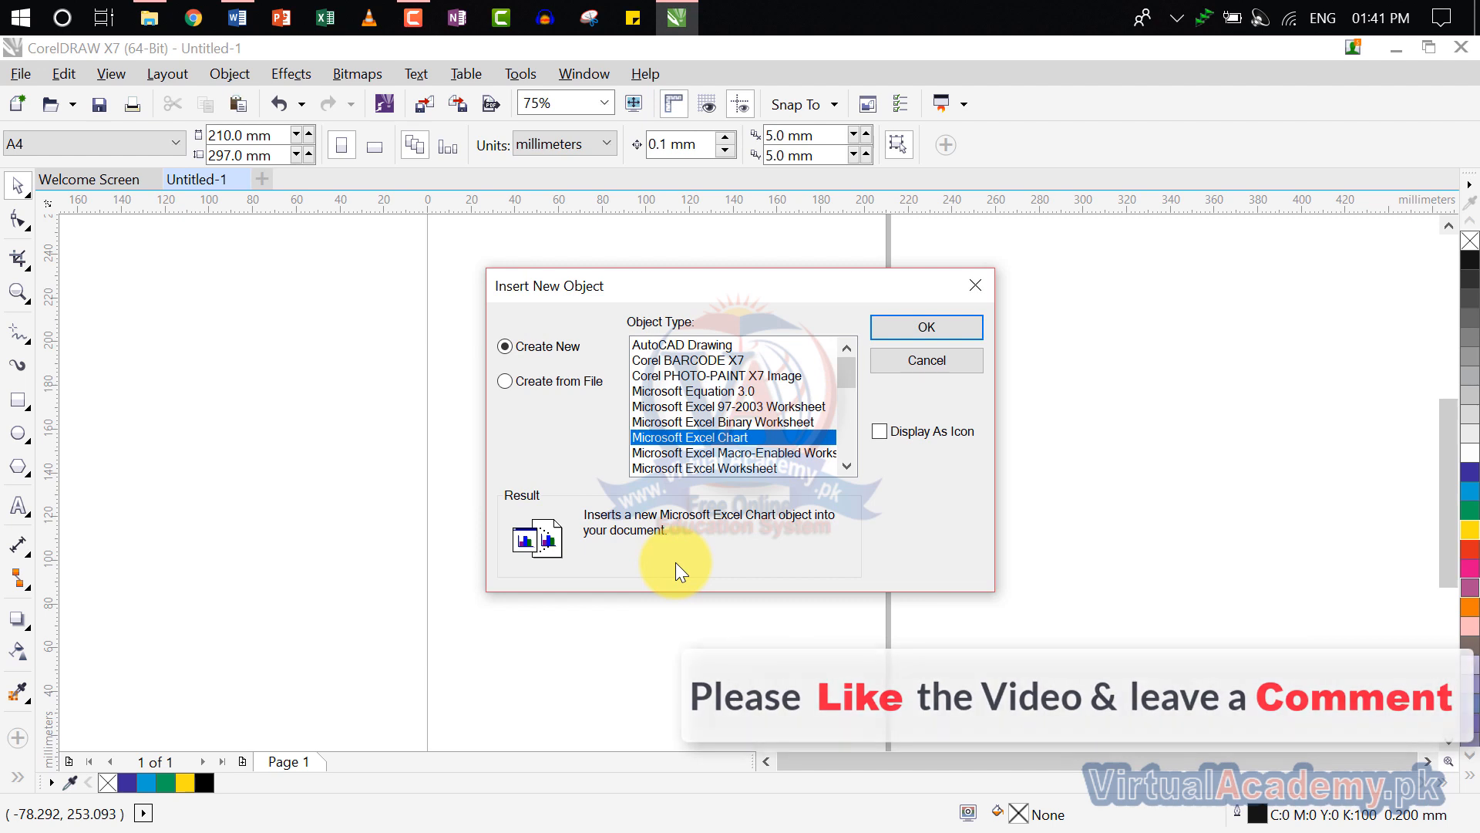
Look through the other available object types, then create the selected Excel chart object.
left_click_drag(710, 289, 971, 288)
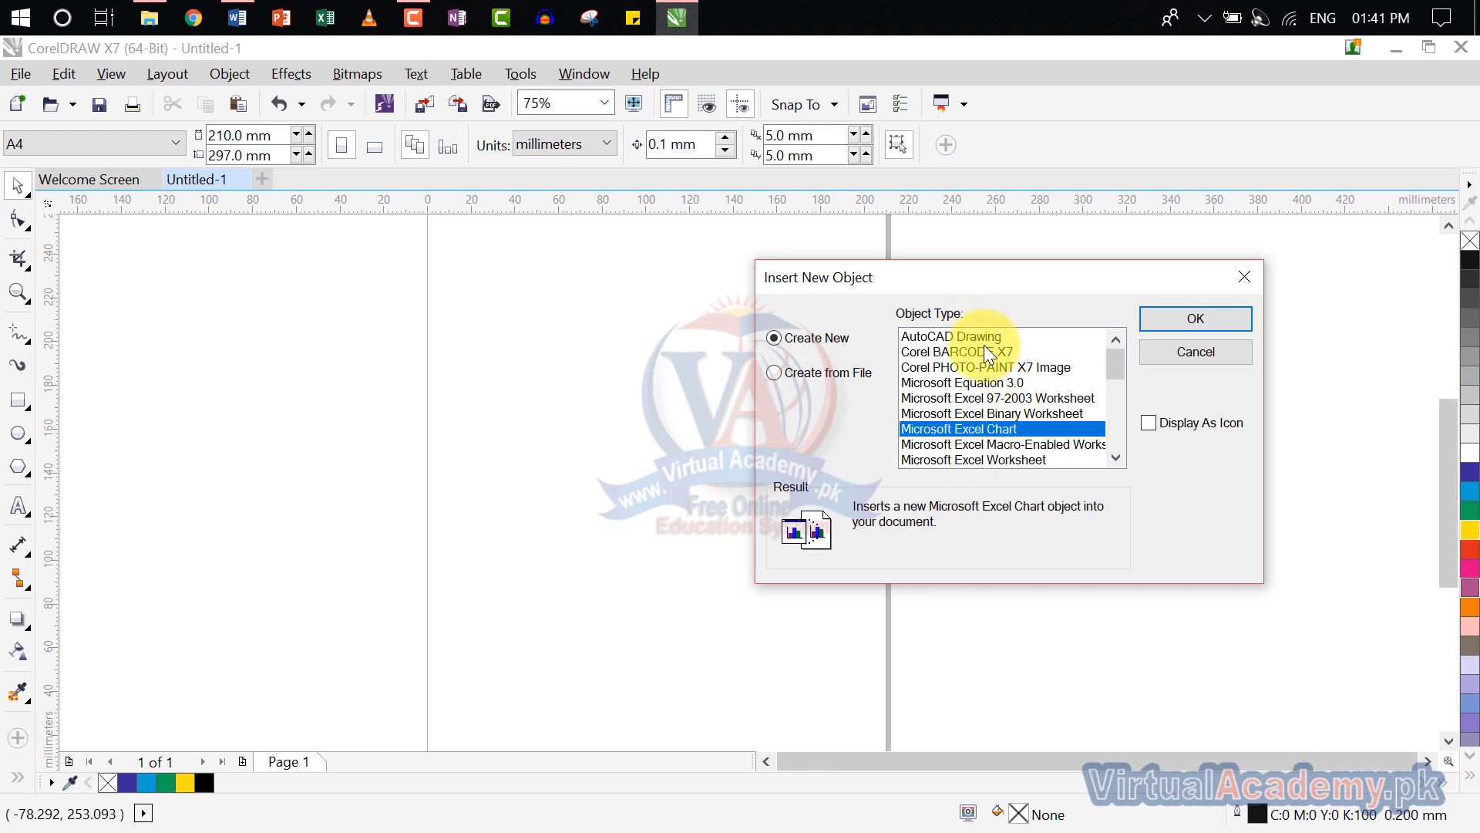
scroll(974, 464, "down", 1)
scroll(974, 464, "down", 2)
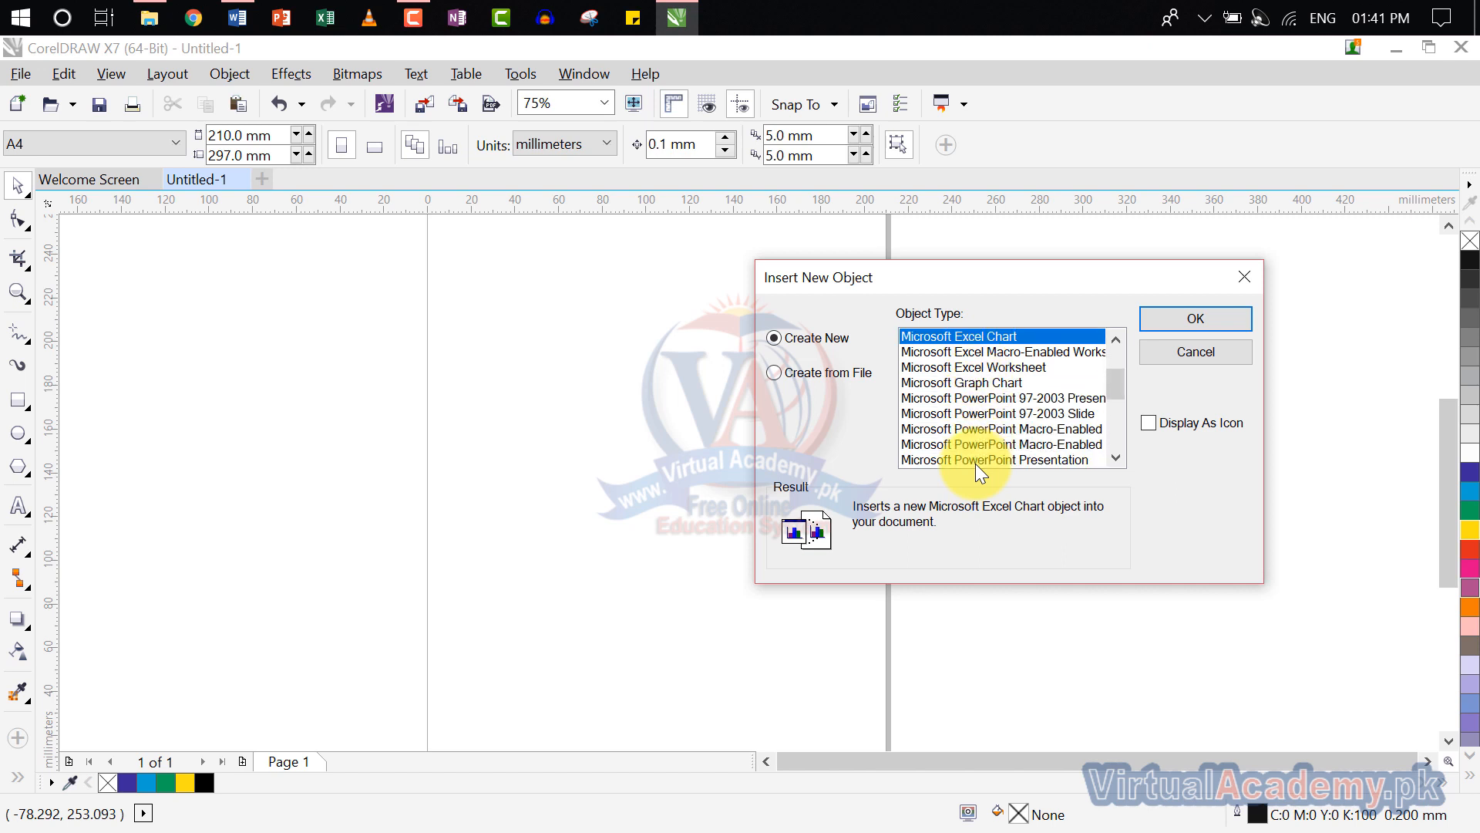
scroll(974, 464, "down", 2)
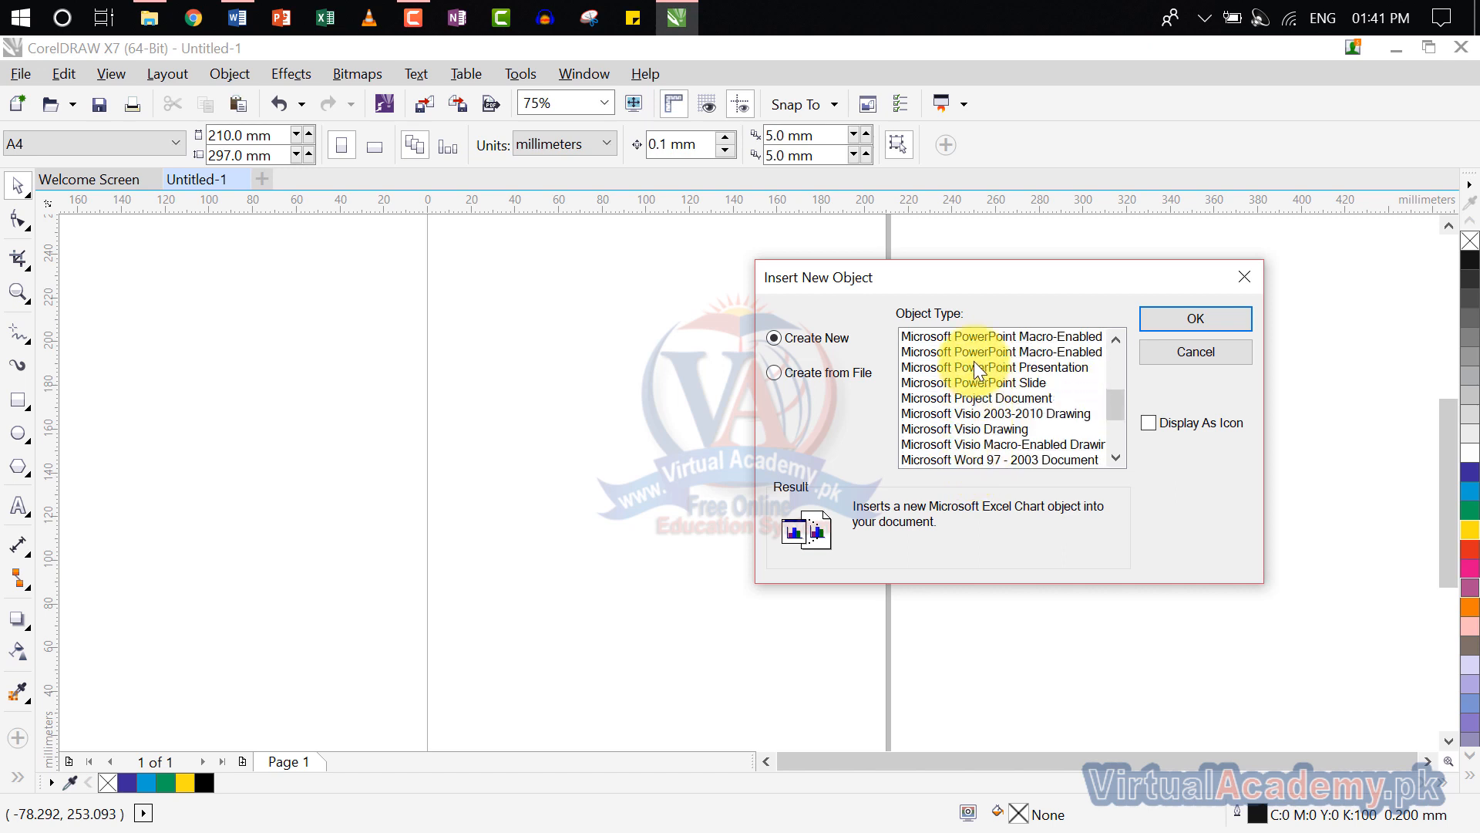
scroll(974, 361, "up", 2)
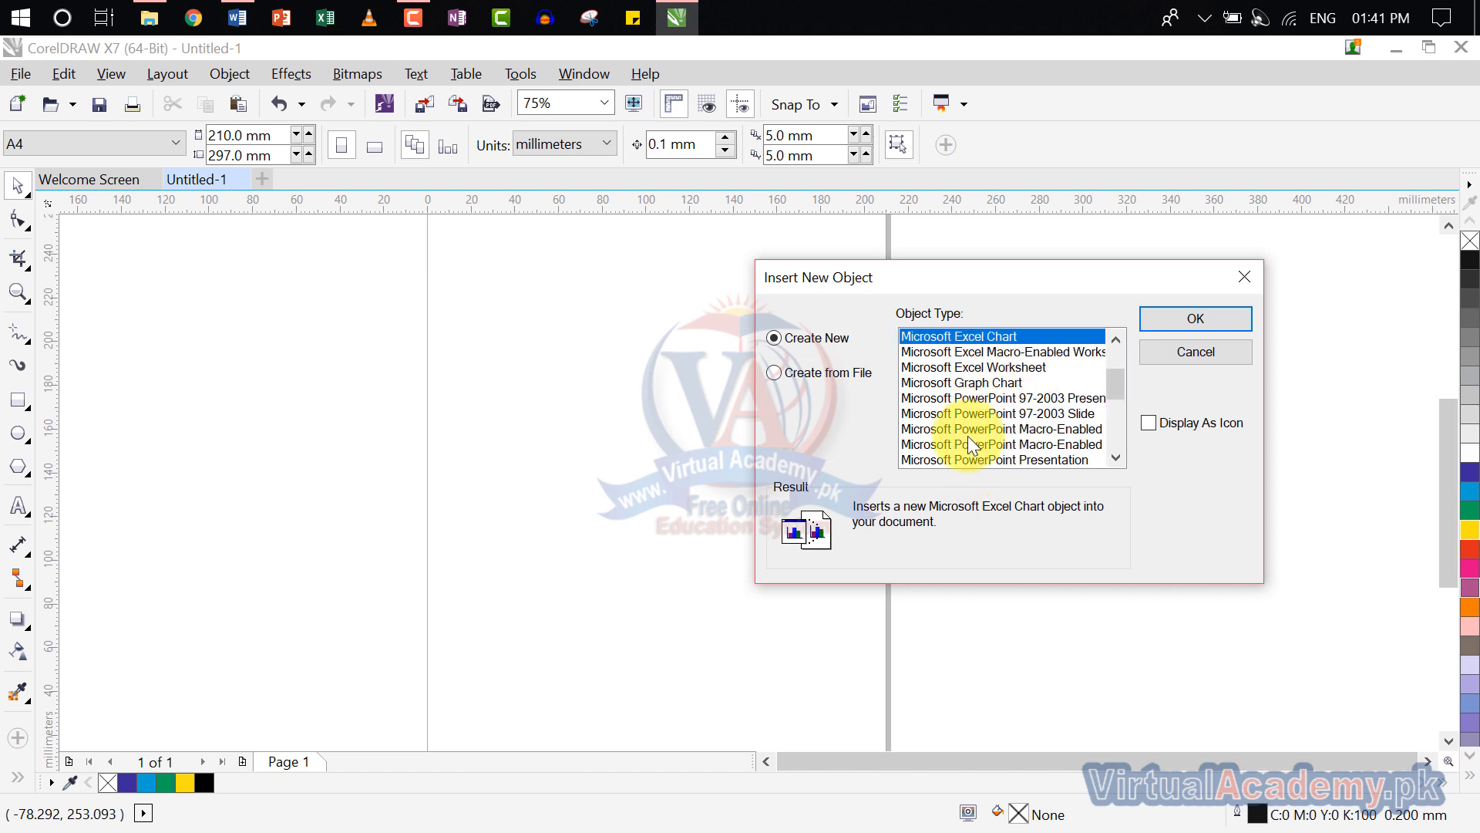
scroll(968, 436, "up", 1)
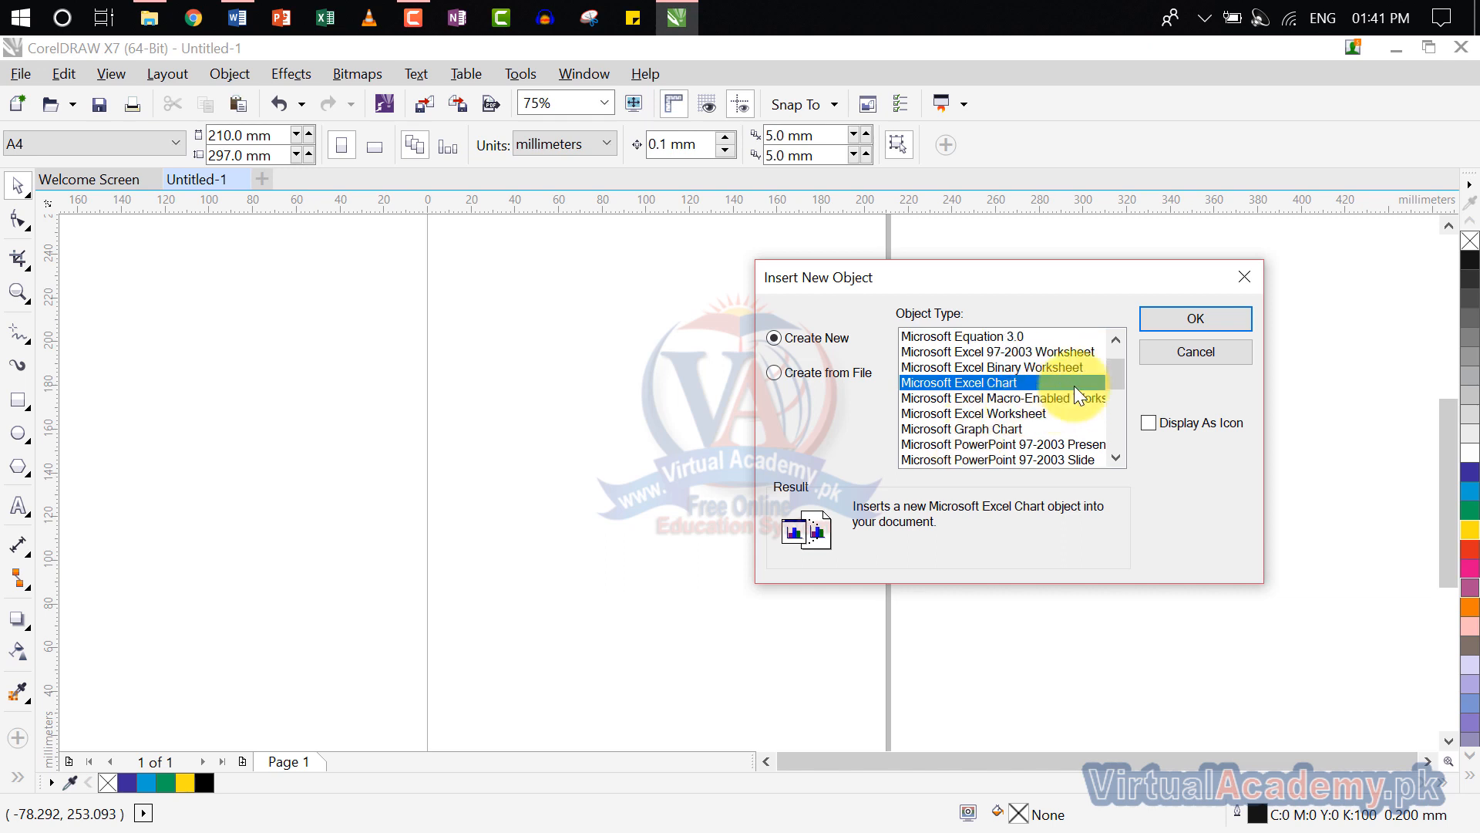
left_click(1204, 323)
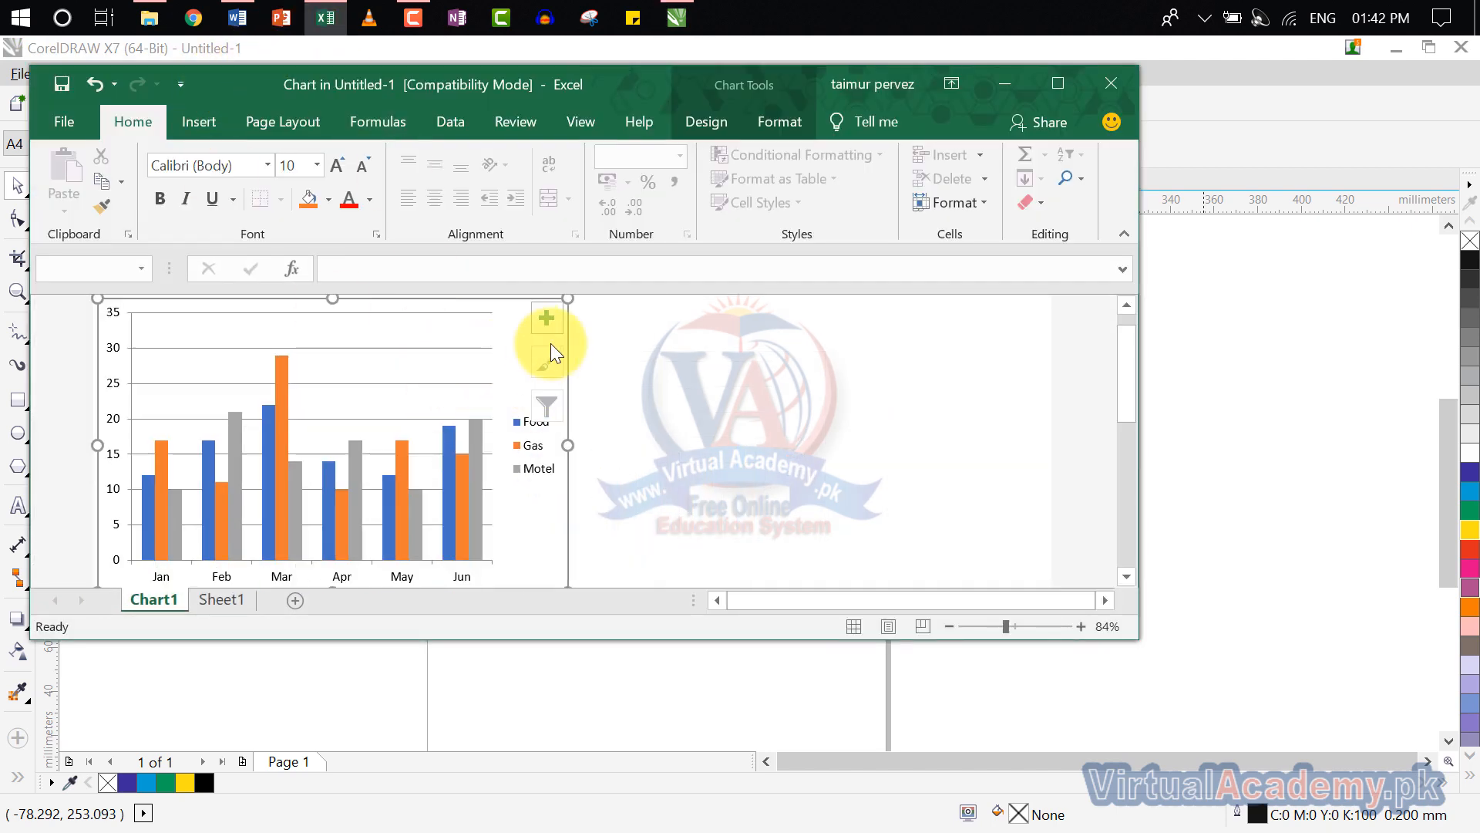
Look over the sample chart in Excel and close Excel to place it on the CorelDRAW page.
left_click_drag(567, 299, 480, 368)
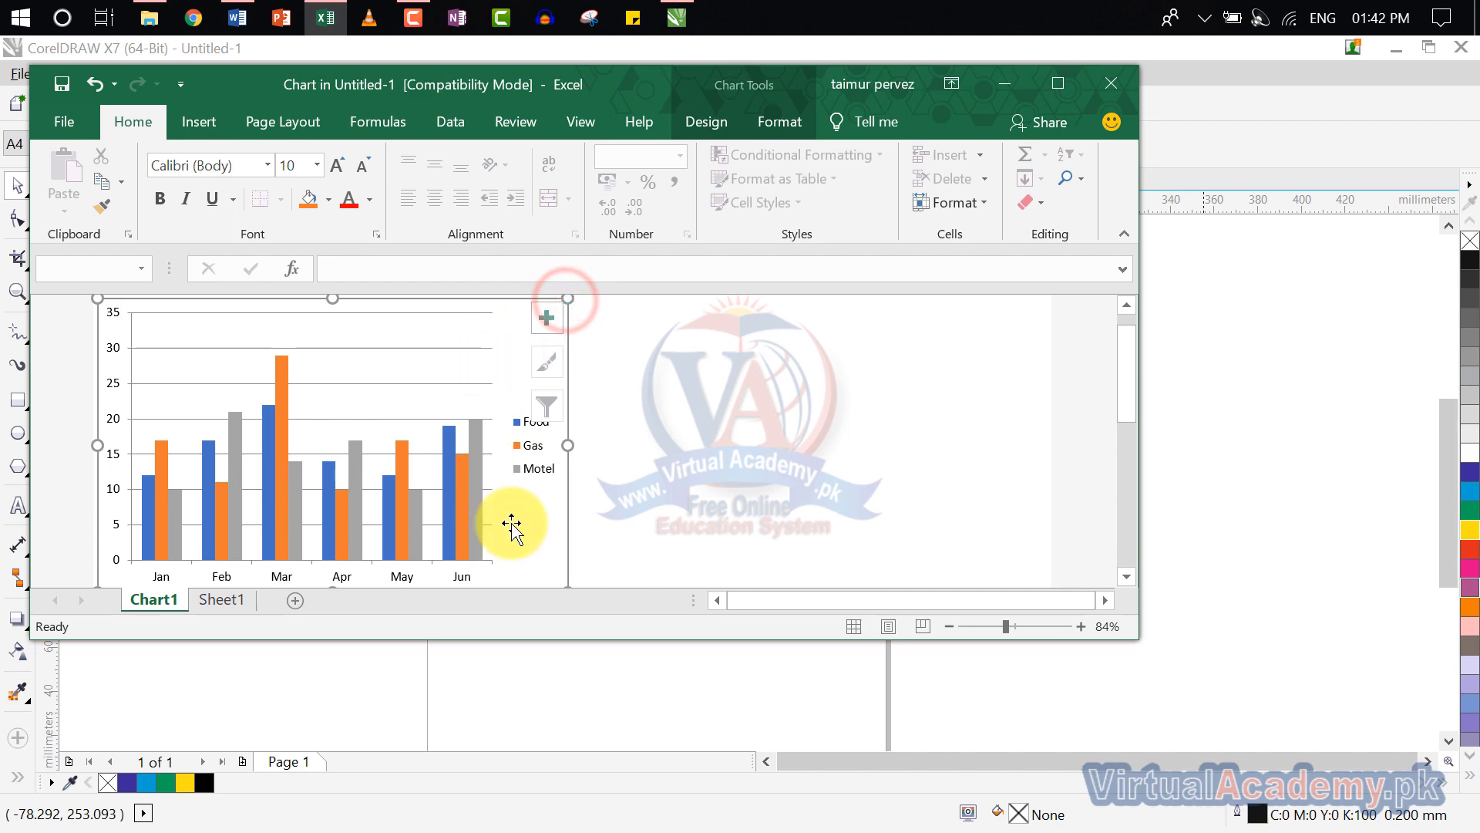
left_click(425, 497)
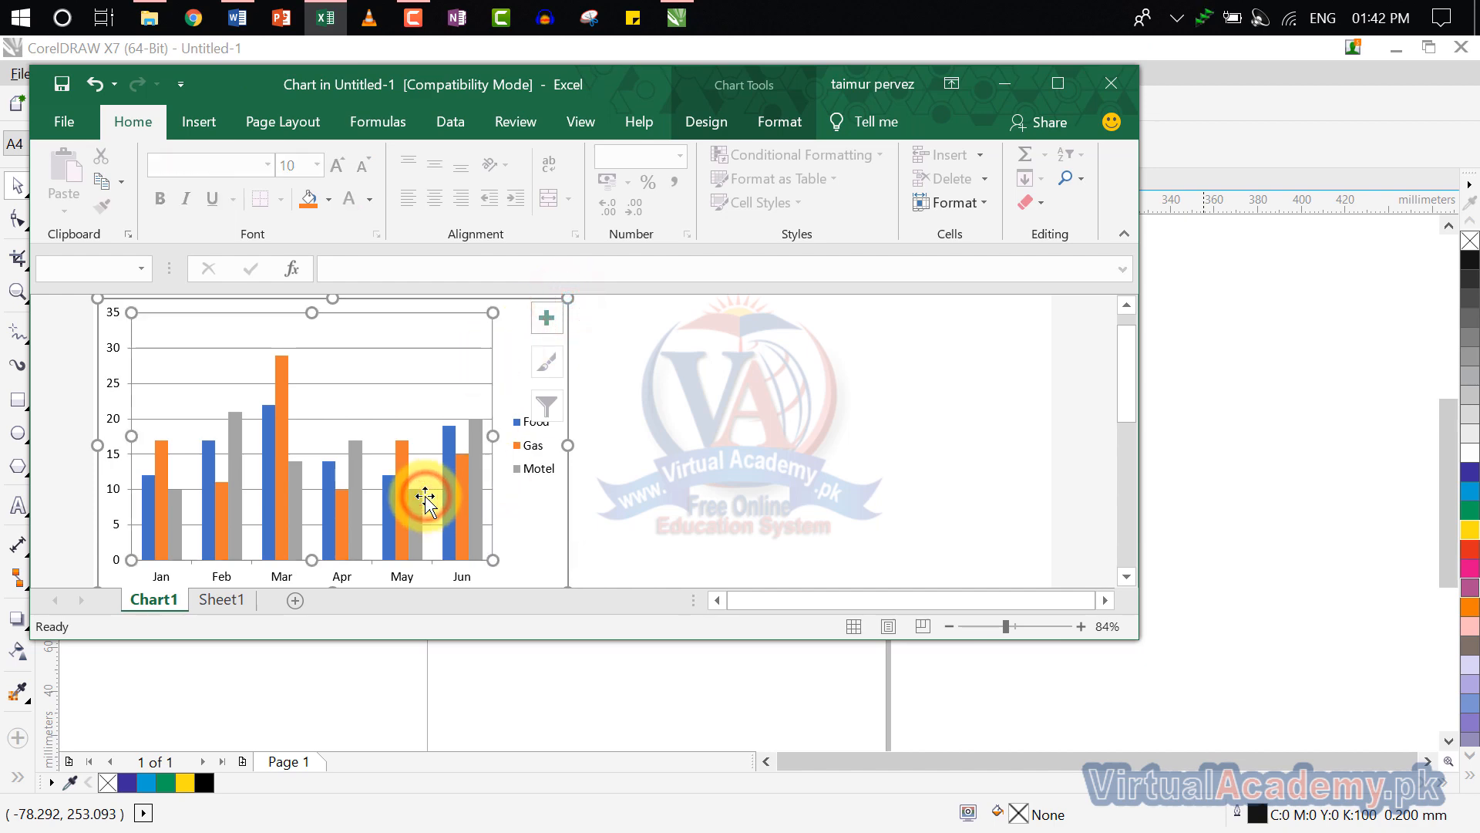
scroll(425, 497, "up", 1)
scroll(424, 496, "down", 3)
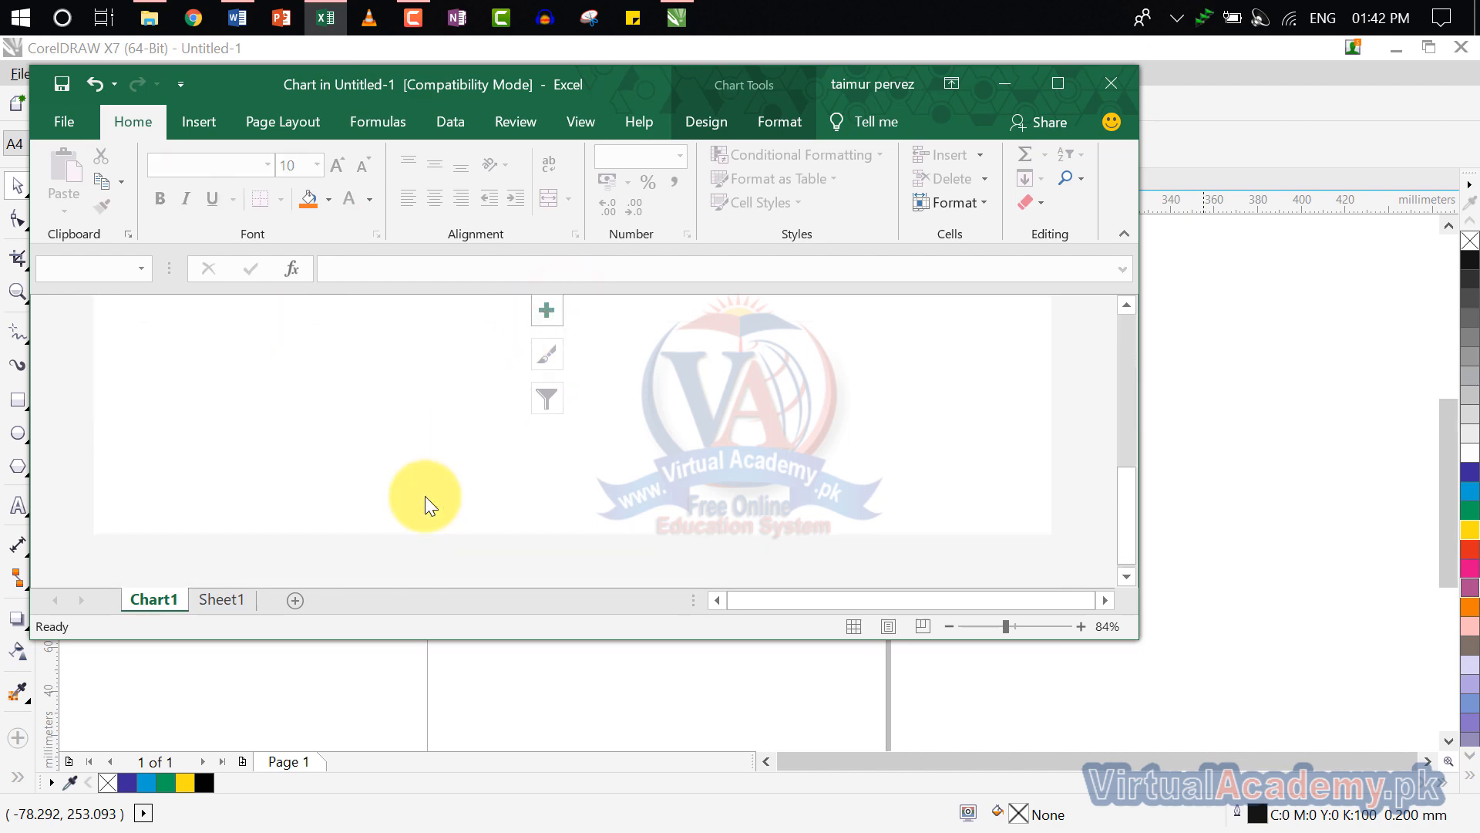
scroll(424, 497, "up", 2)
scroll(424, 497, "up", 3)
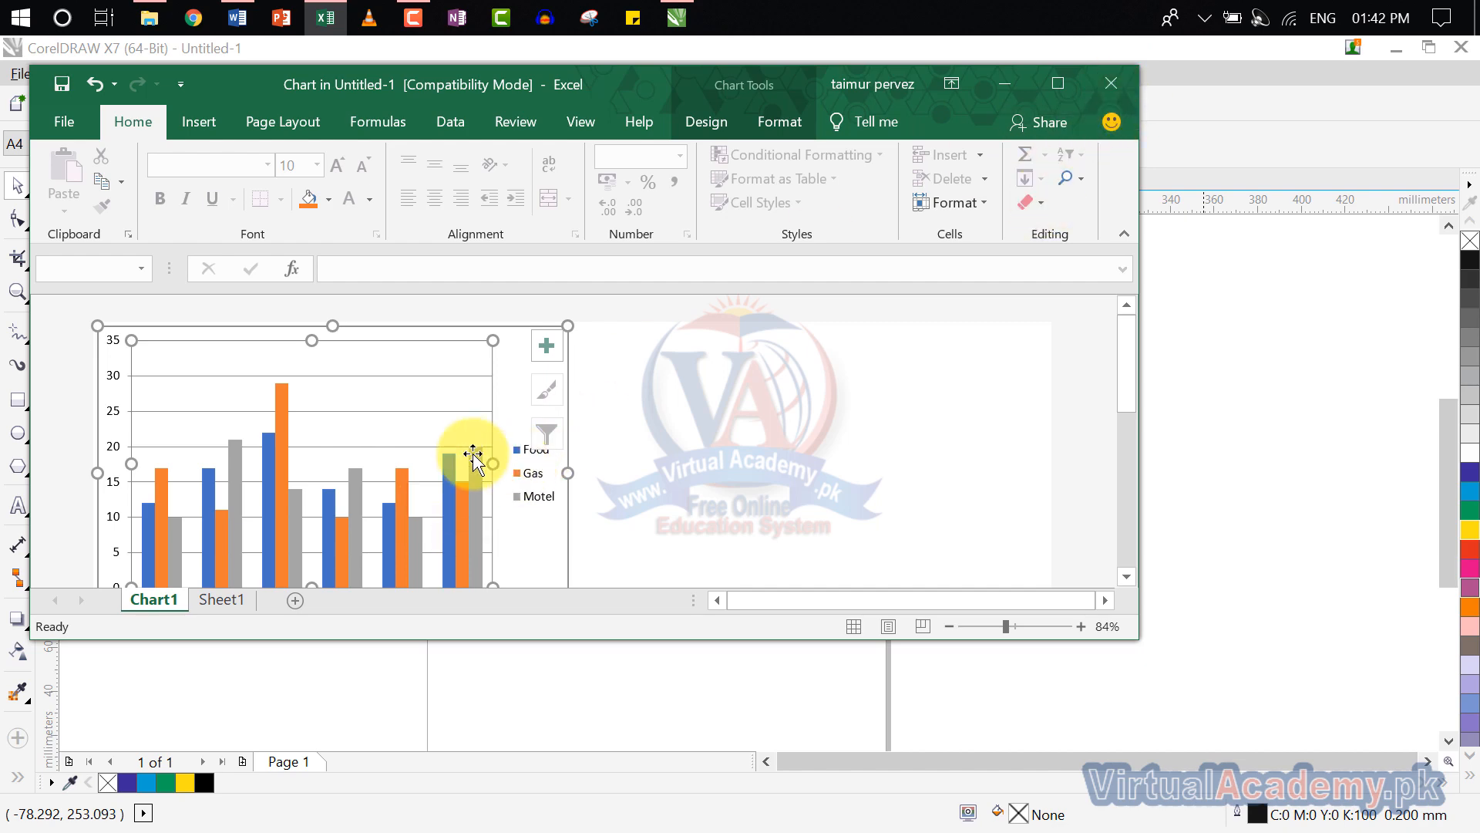
left_click(1112, 87)
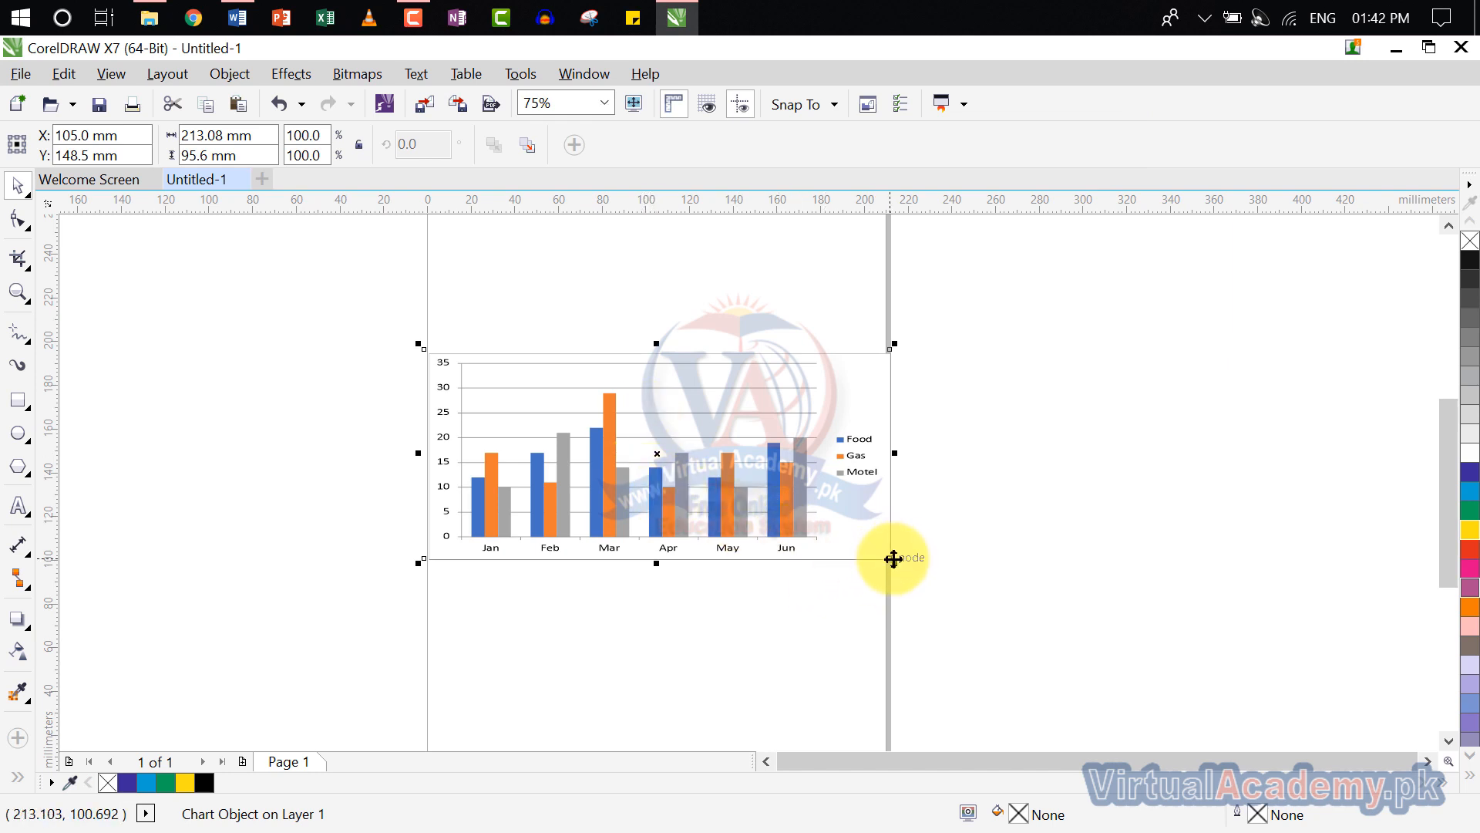
Scale the placed chart down proportionally to about 60.5%, roughly 129 by 58 mm.
left_click_drag(893, 561, 689, 442)
scroll(555, 419, "up", 3)
scroll(555, 417, "down", 2)
Open the placed chart for editing in Excel and maximize the Excel window.
left_click(724, 484)
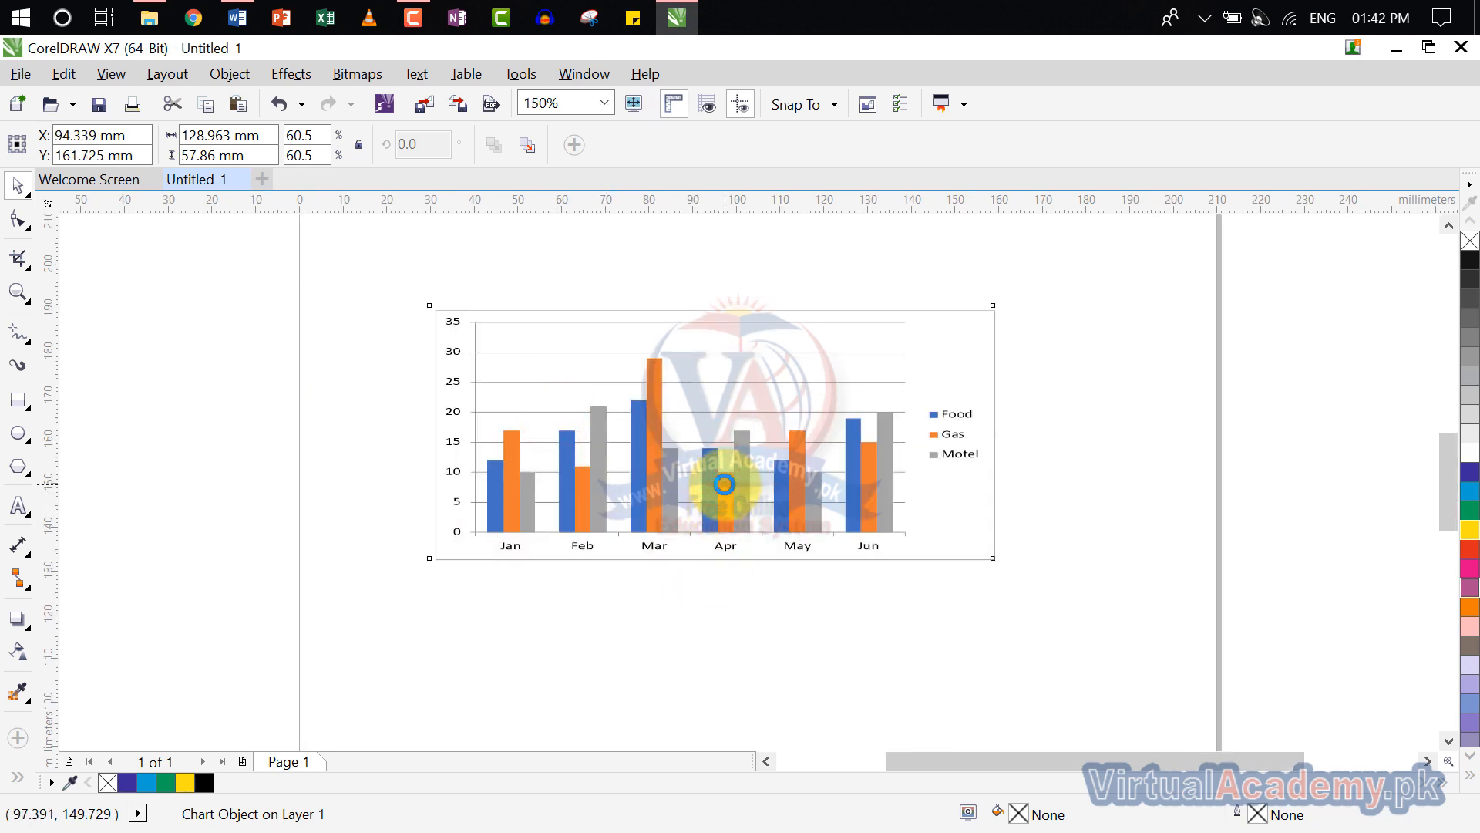
double_click(724, 484)
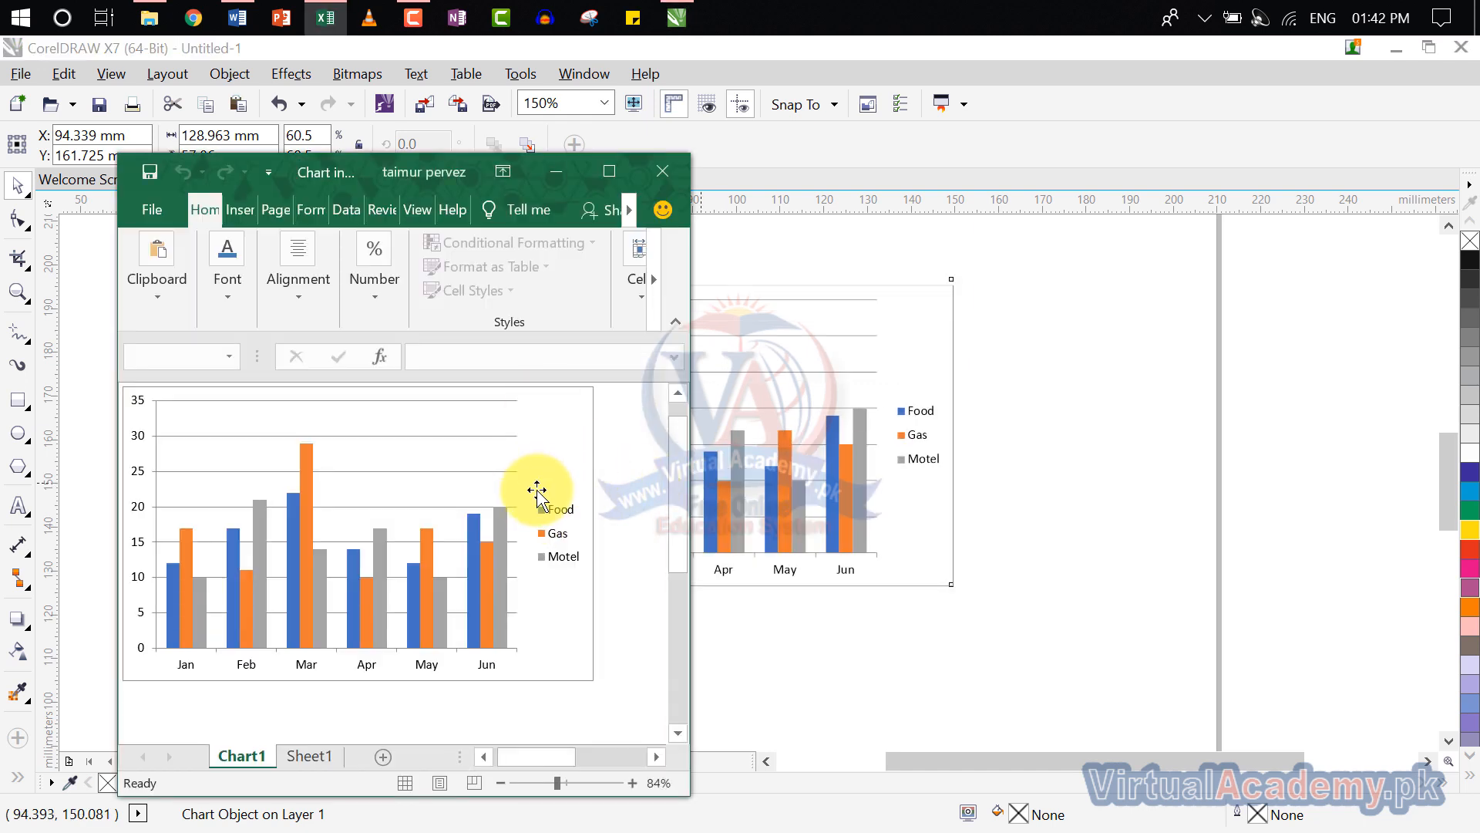
left_click(616, 187)
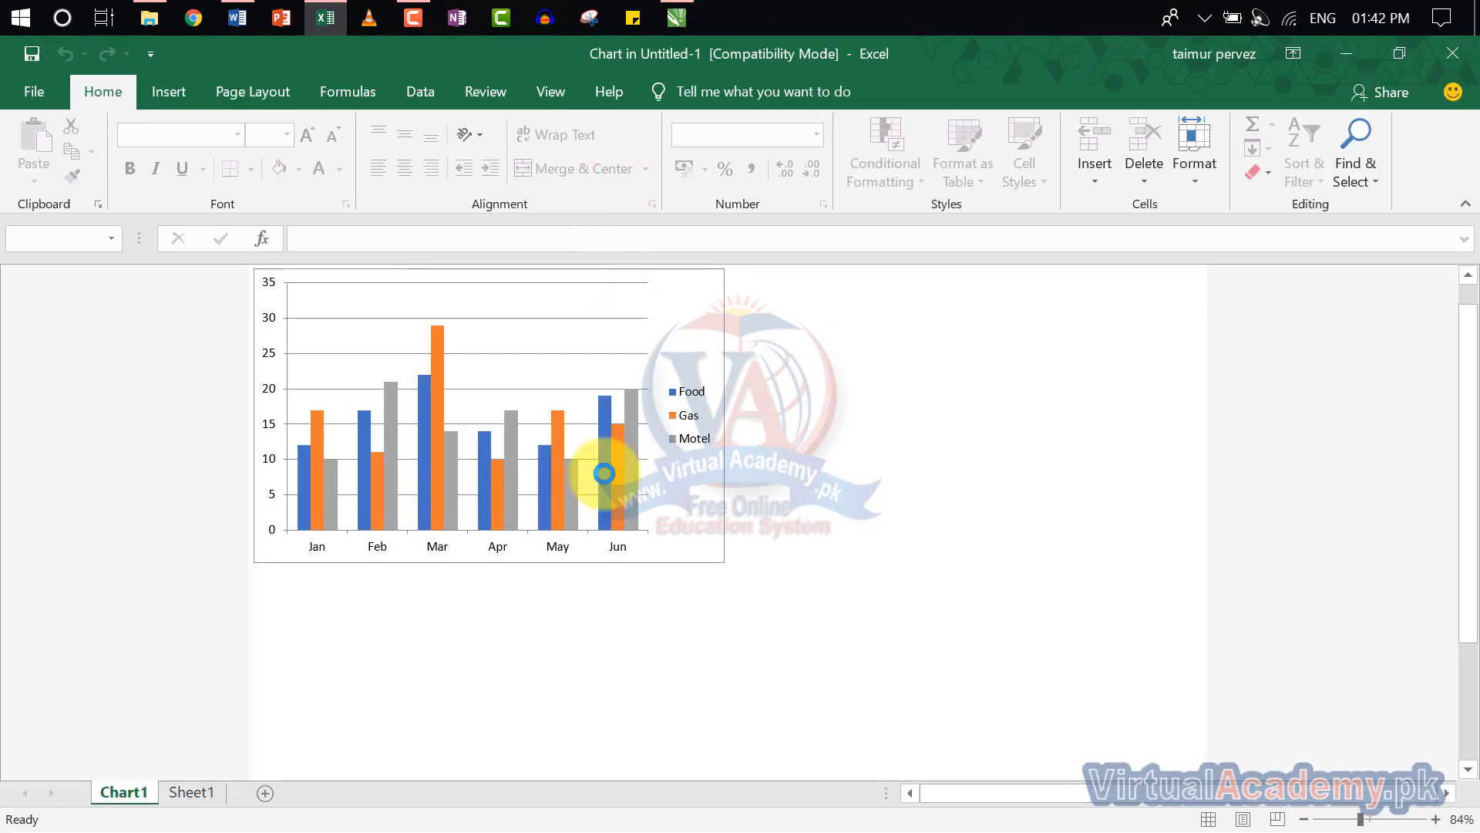
mouse_move(606, 481)
scroll(606, 481, "down", 3)
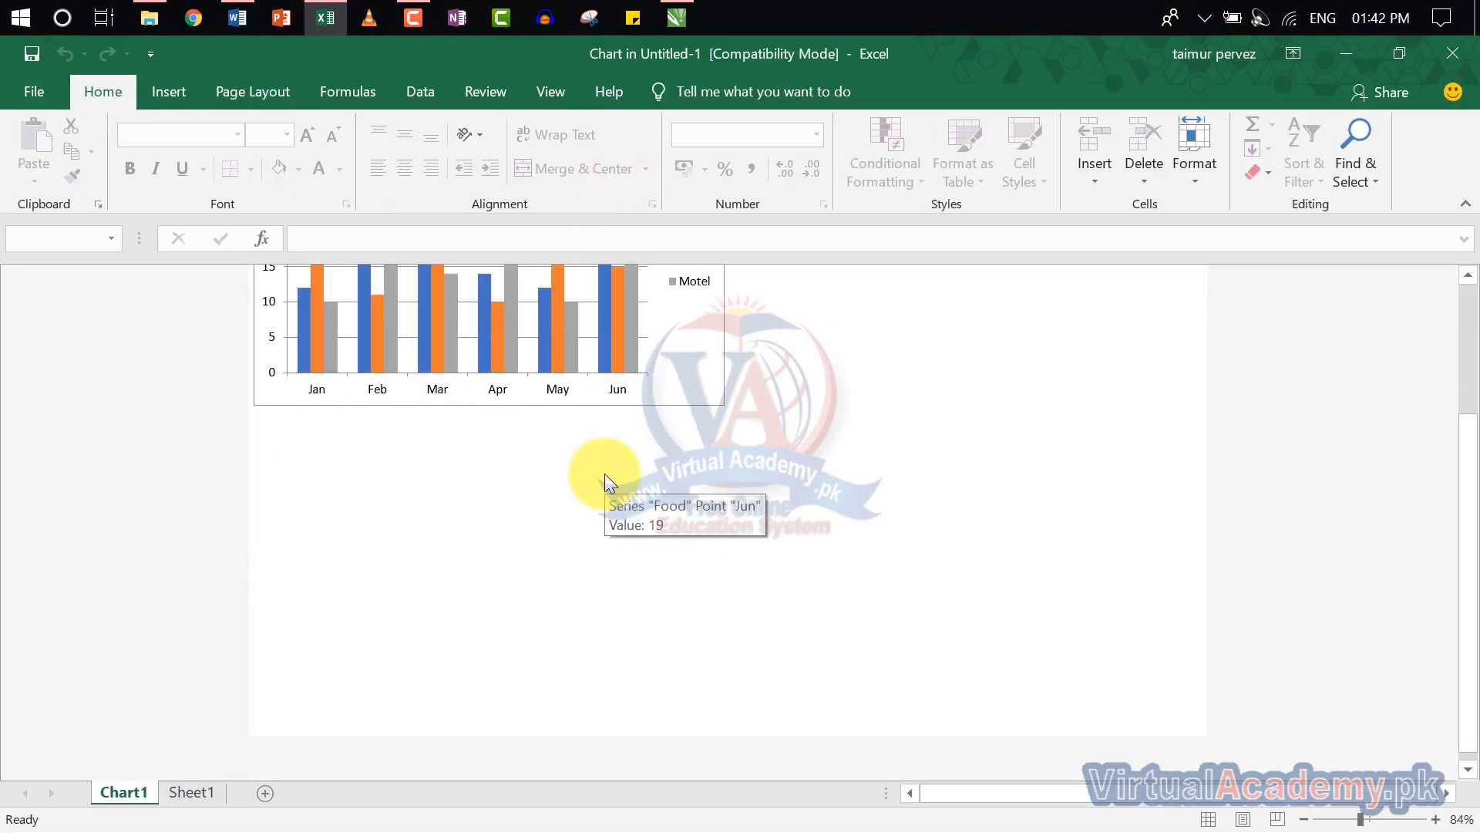
Add a data table with legend keys beneath the chart in Excel.
left_click(582, 403)
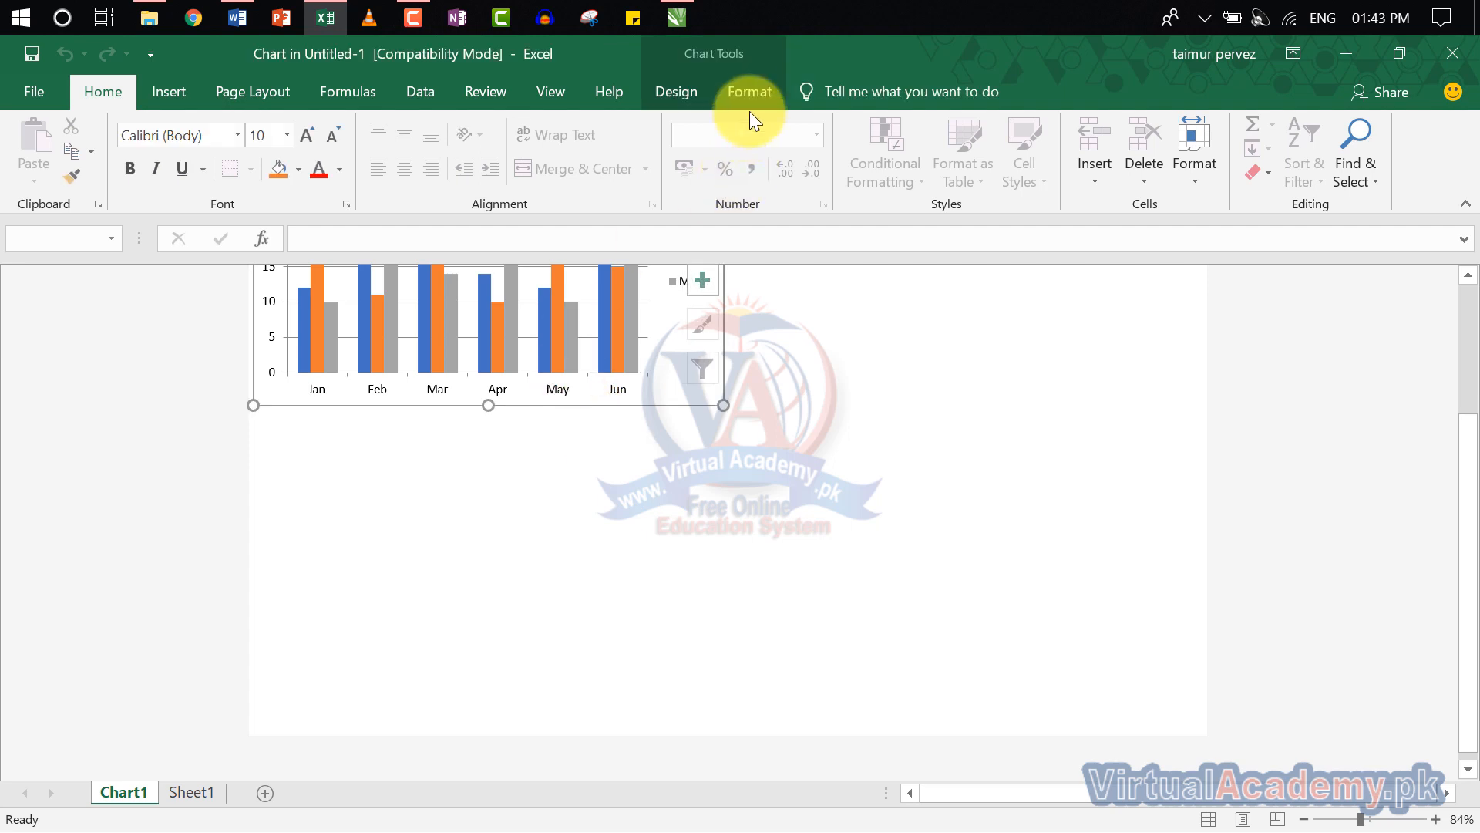
left_click(751, 91)
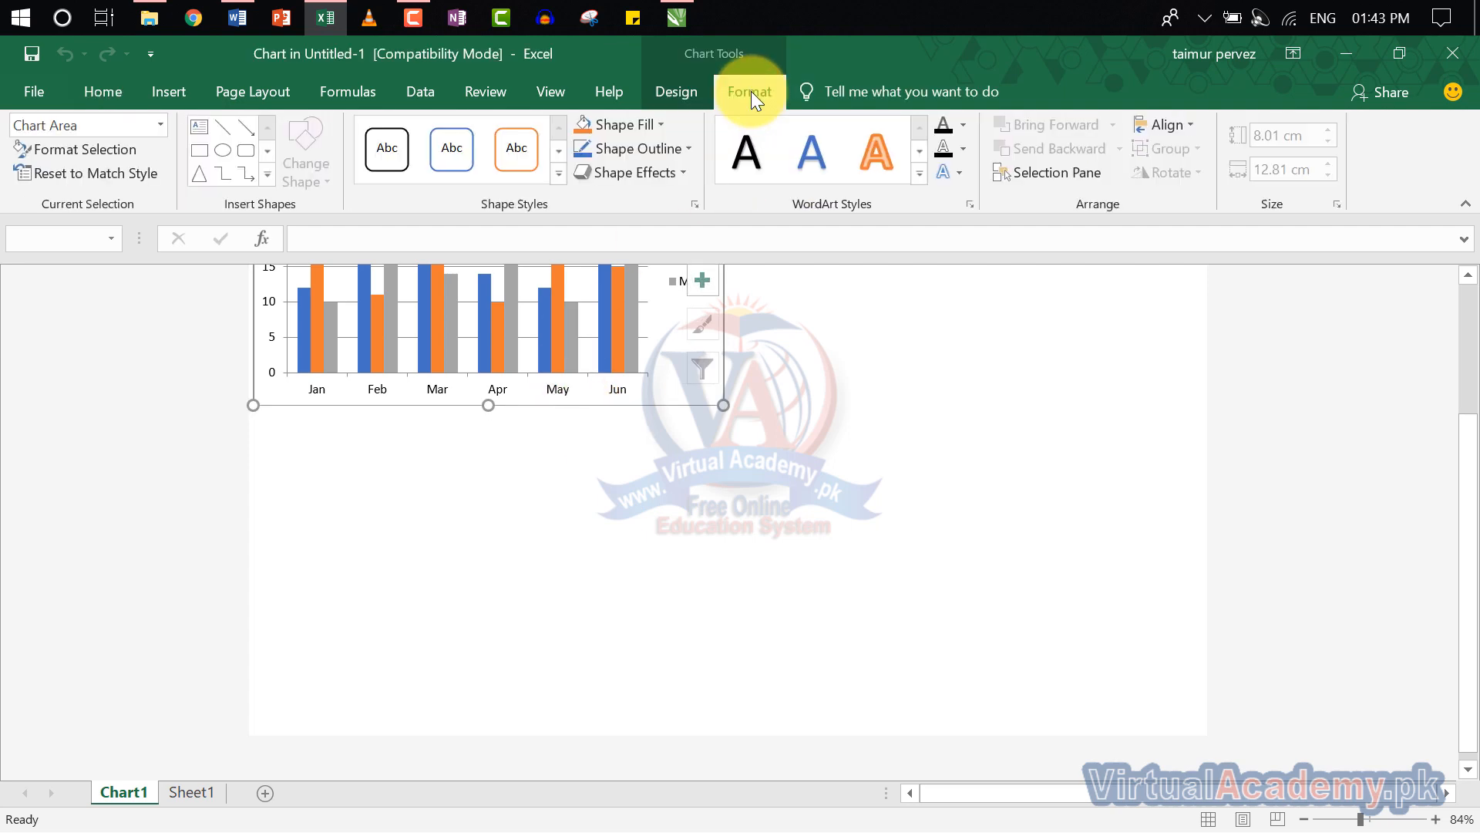
left_click(674, 93)
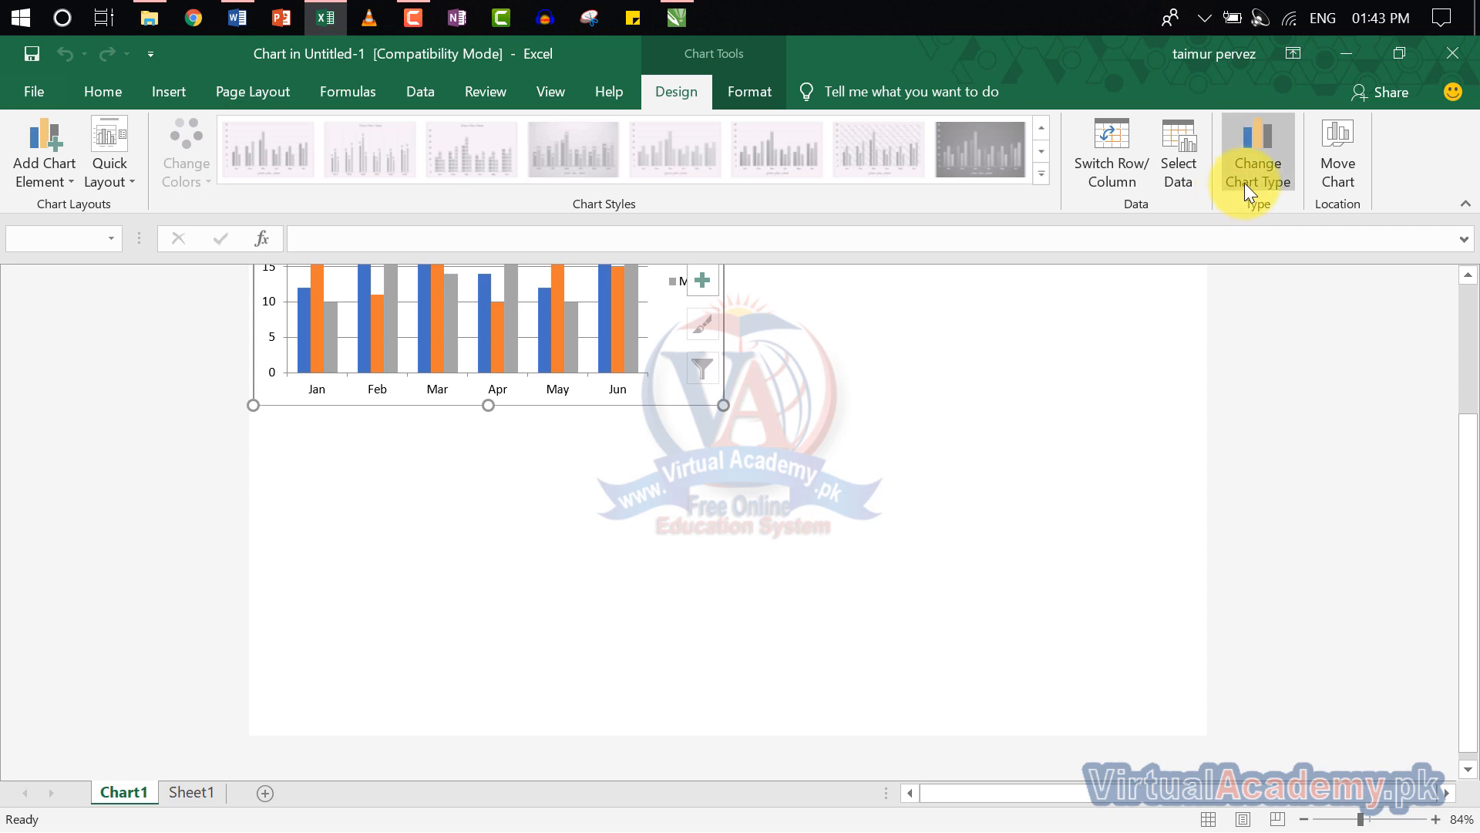
left_click(54, 169)
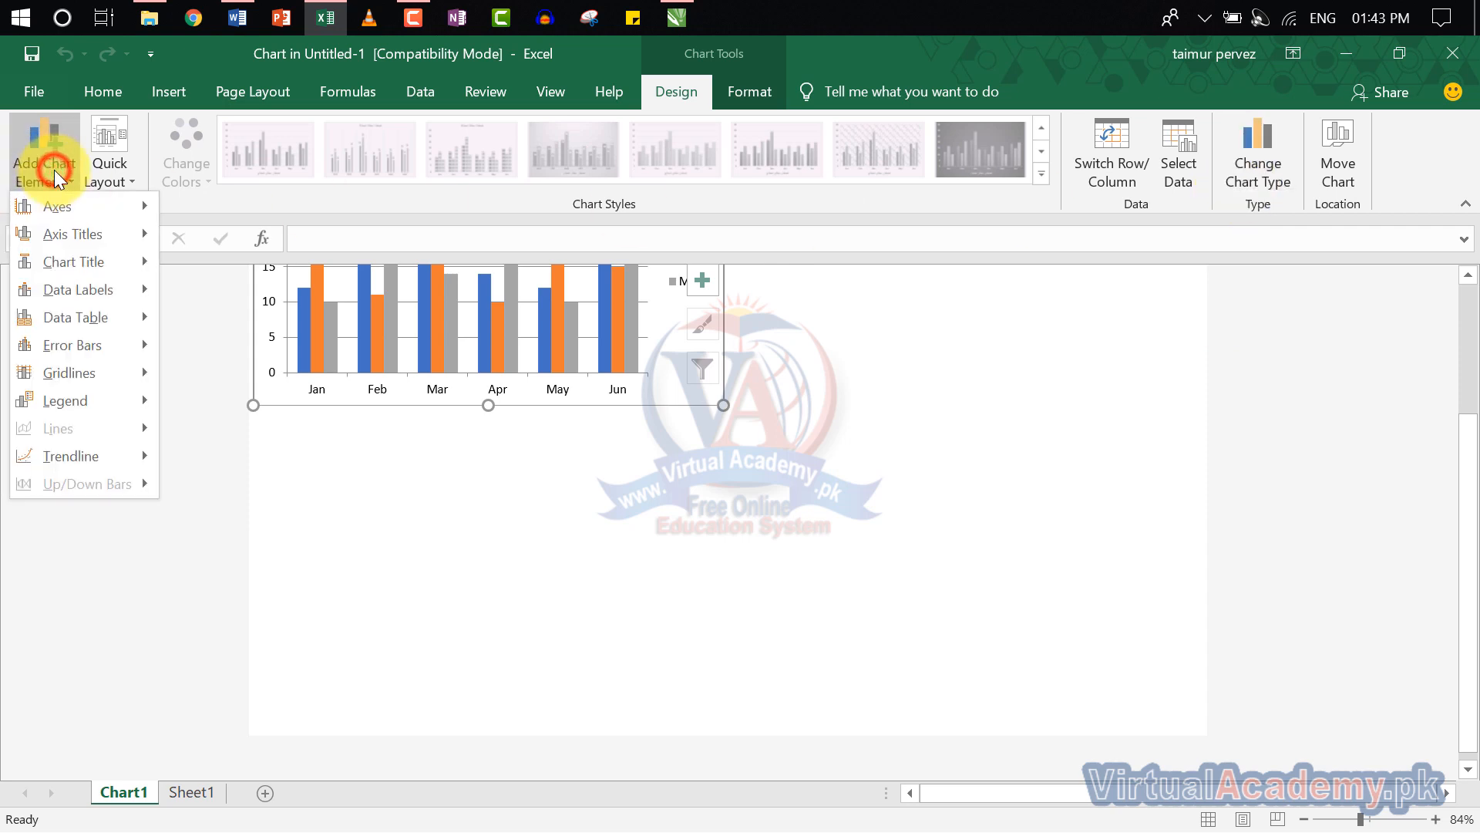
mouse_move(85, 316)
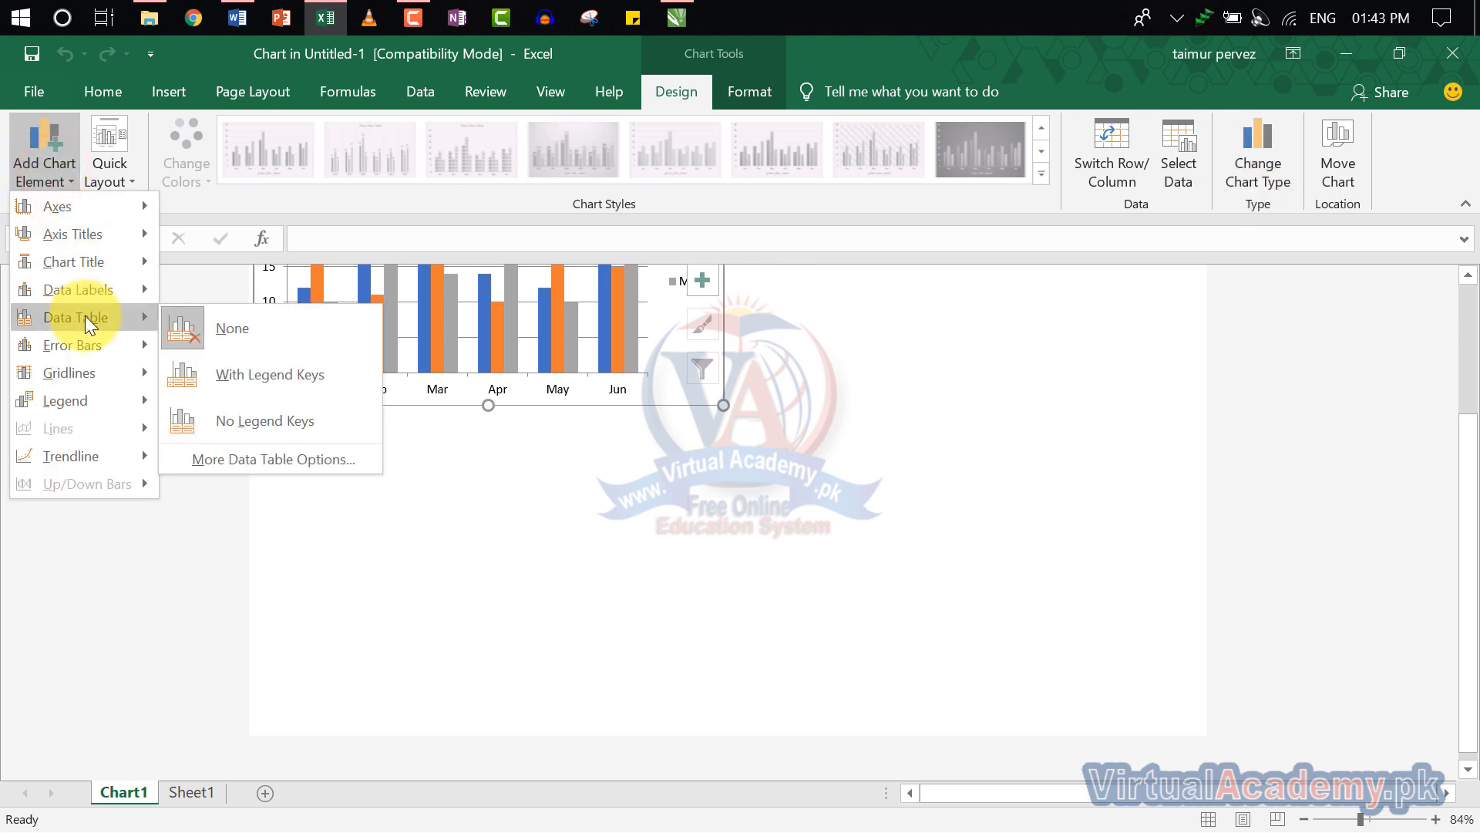
left_click(229, 374)
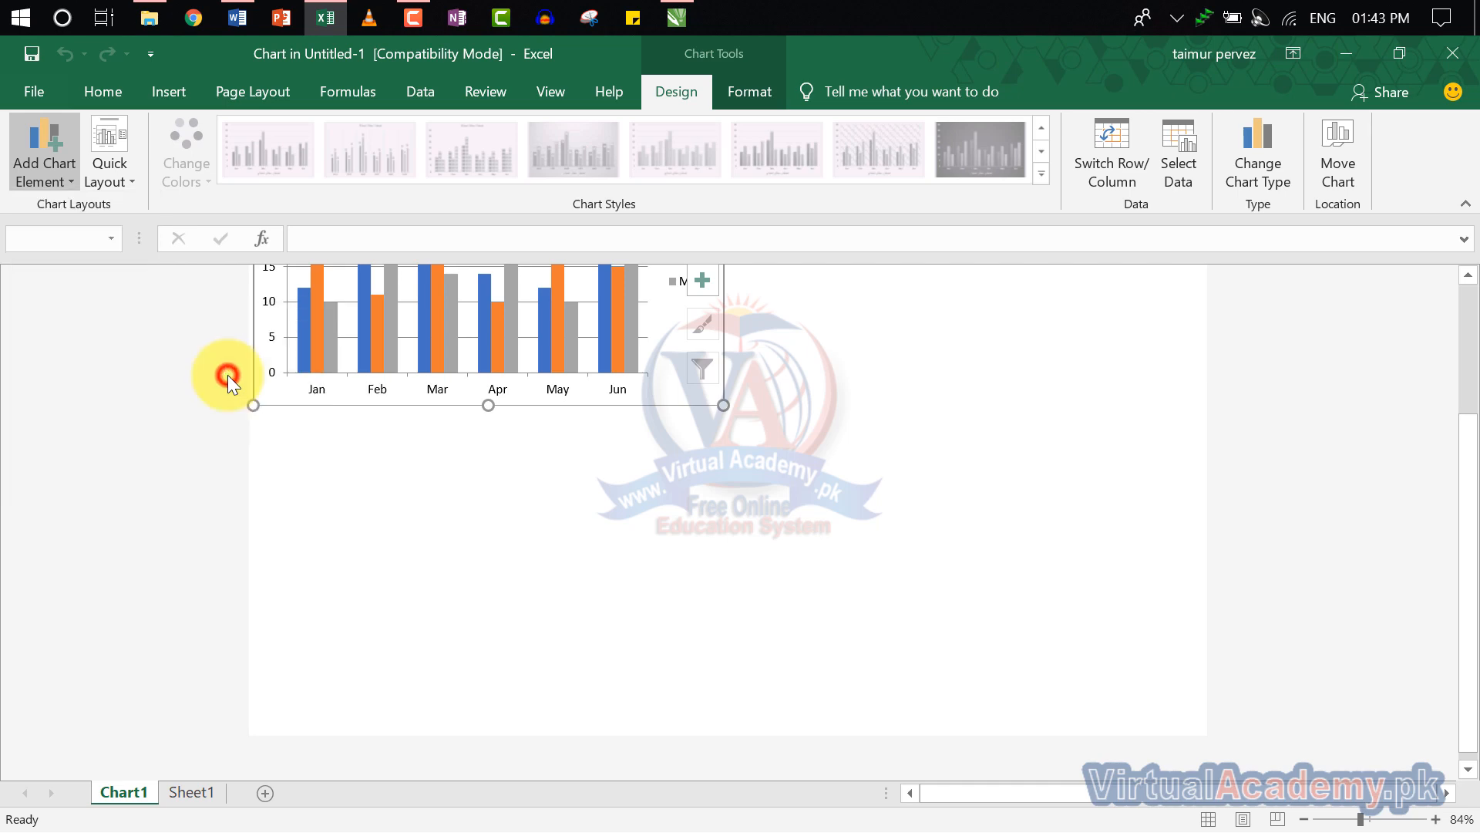
scroll(688, 515, "up", 1)
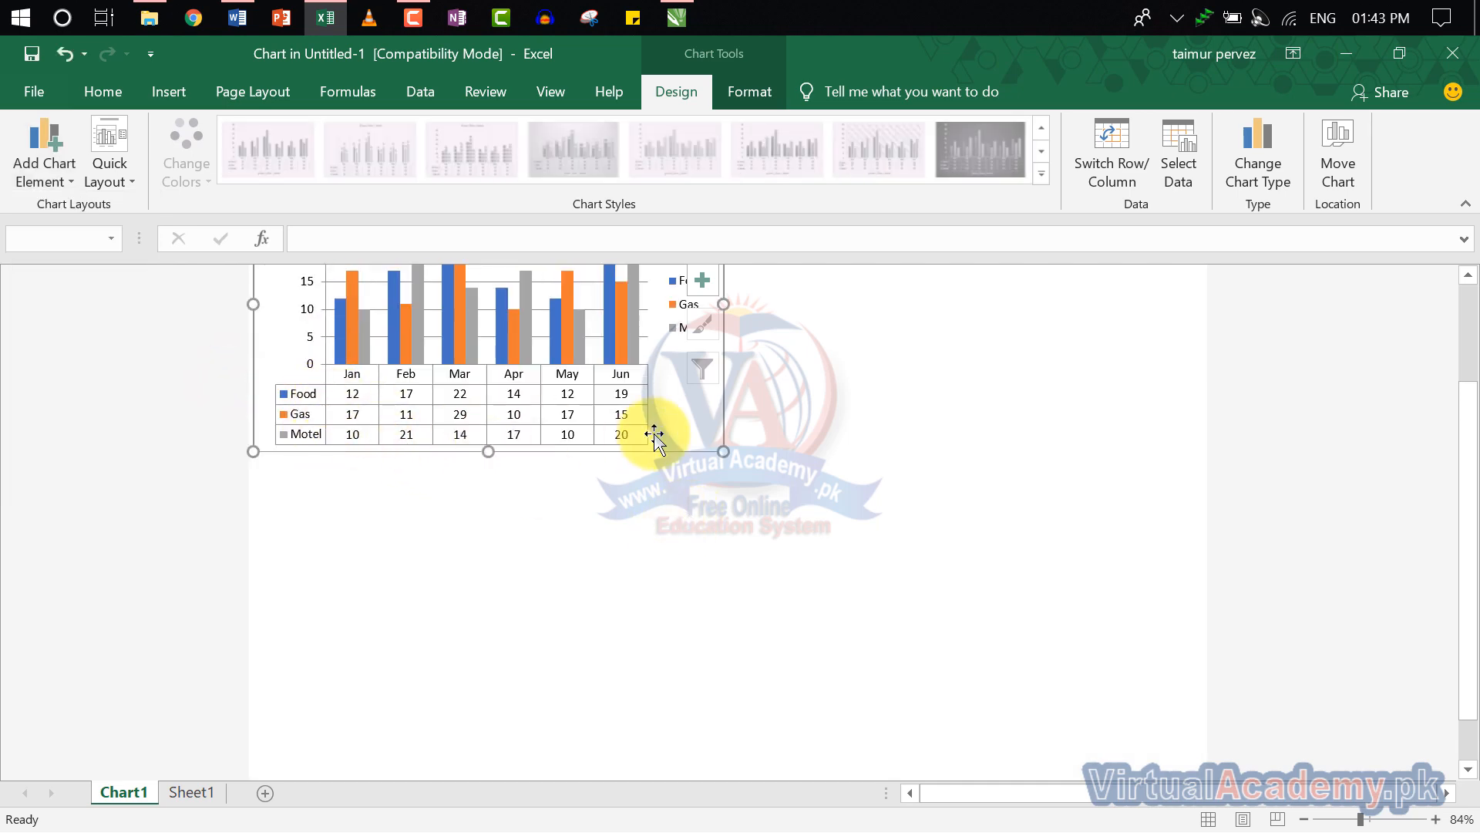
Close Excel to return to CorelDRAW, view the updated chart and delete it from the page.
left_click(1463, 54)
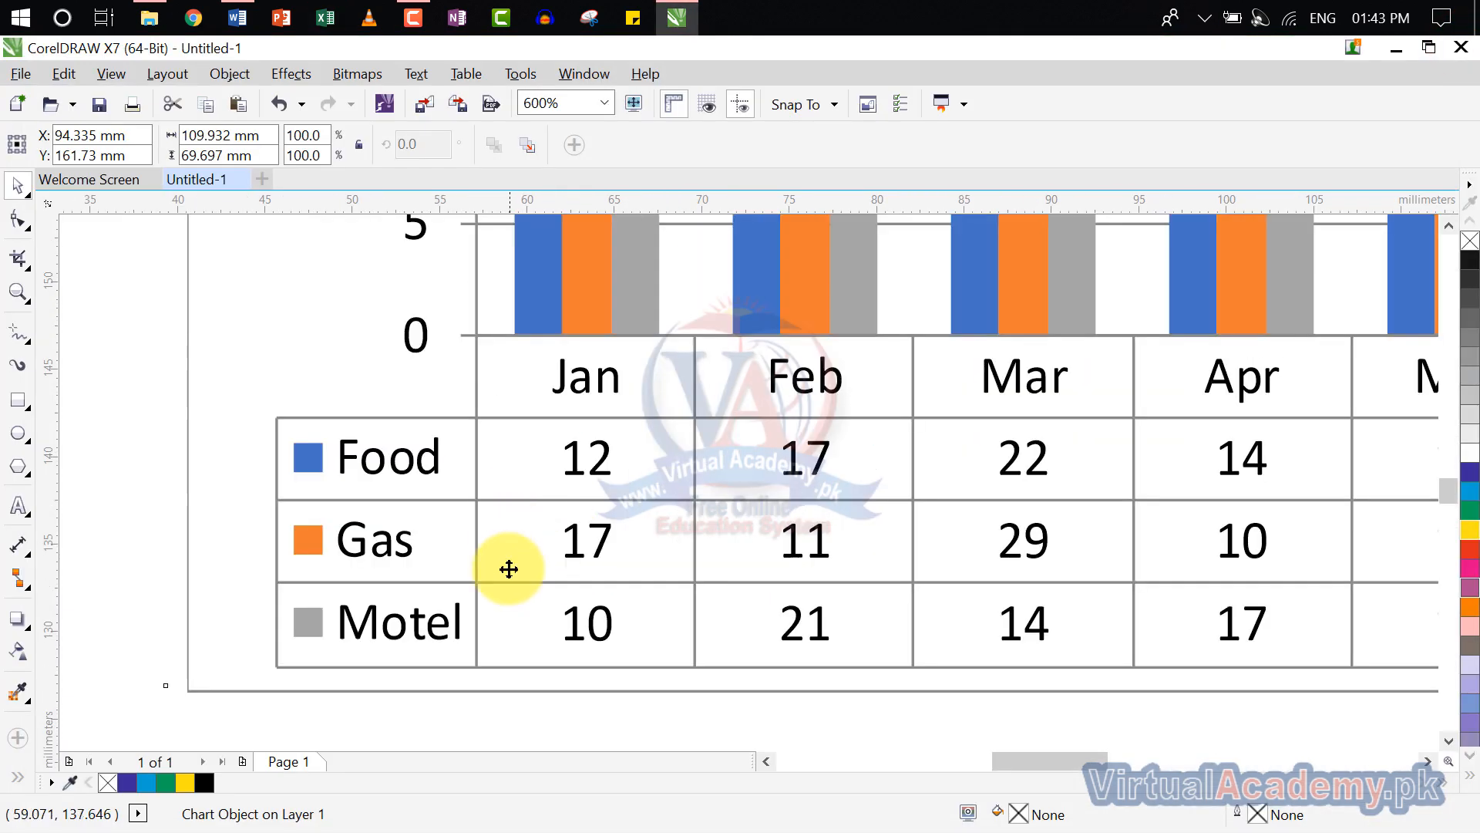
scroll(1001, 579, "down", 2)
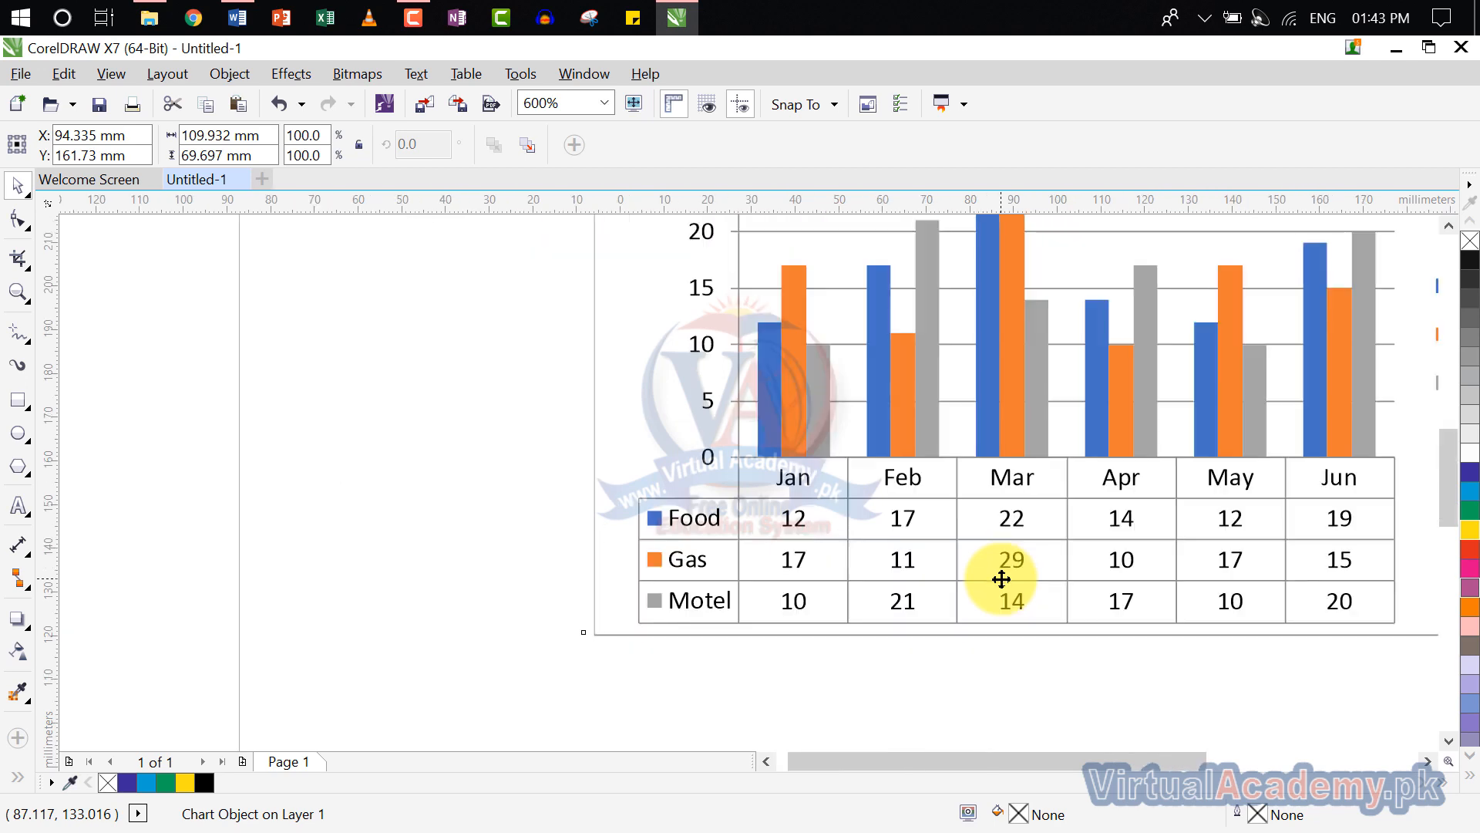
left_click_drag(1001, 578, 633, 585)
scroll(639, 576, "down", 1)
scroll(639, 576, "up", 1)
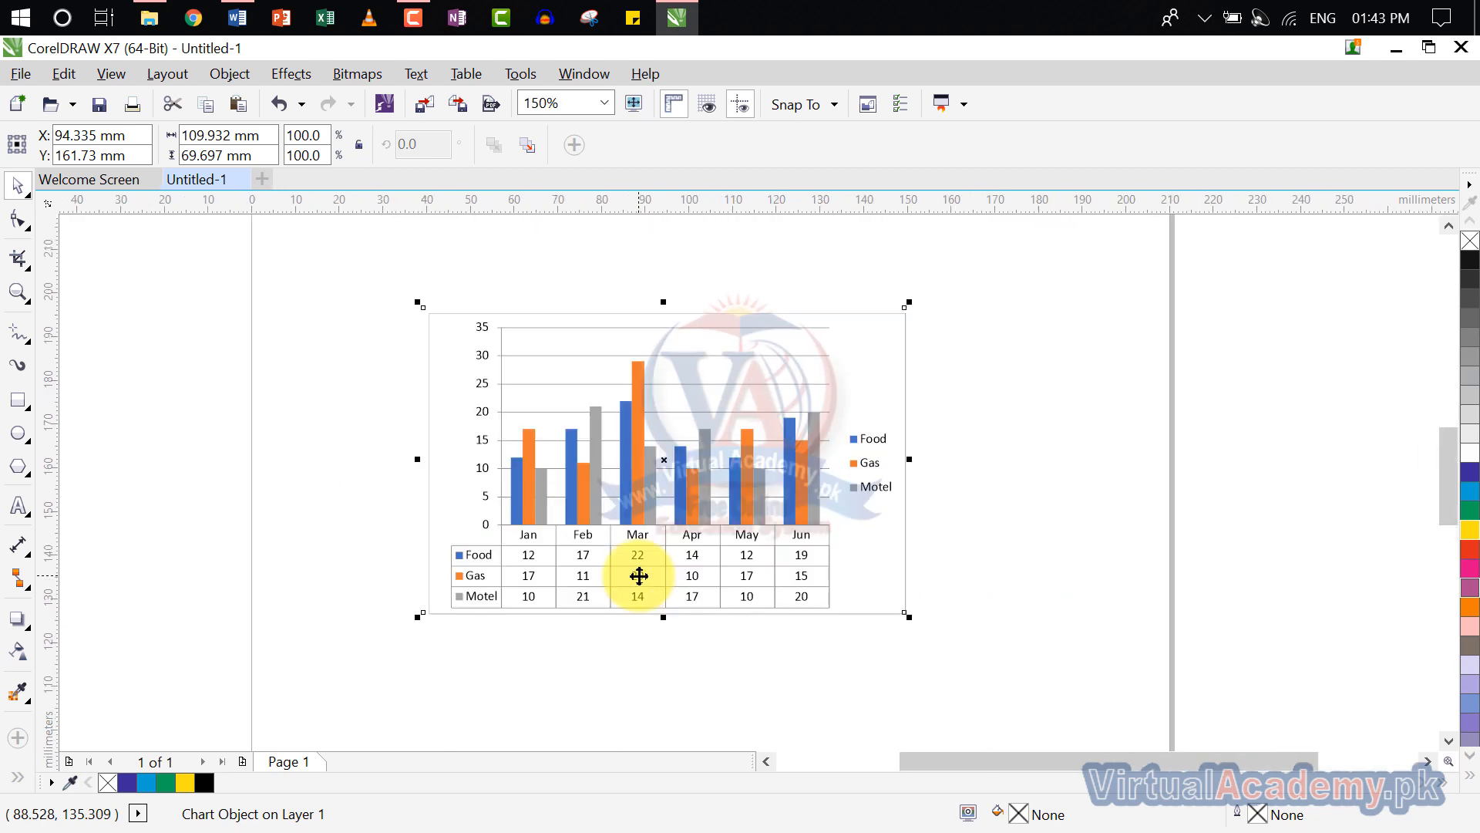
key("Delete")
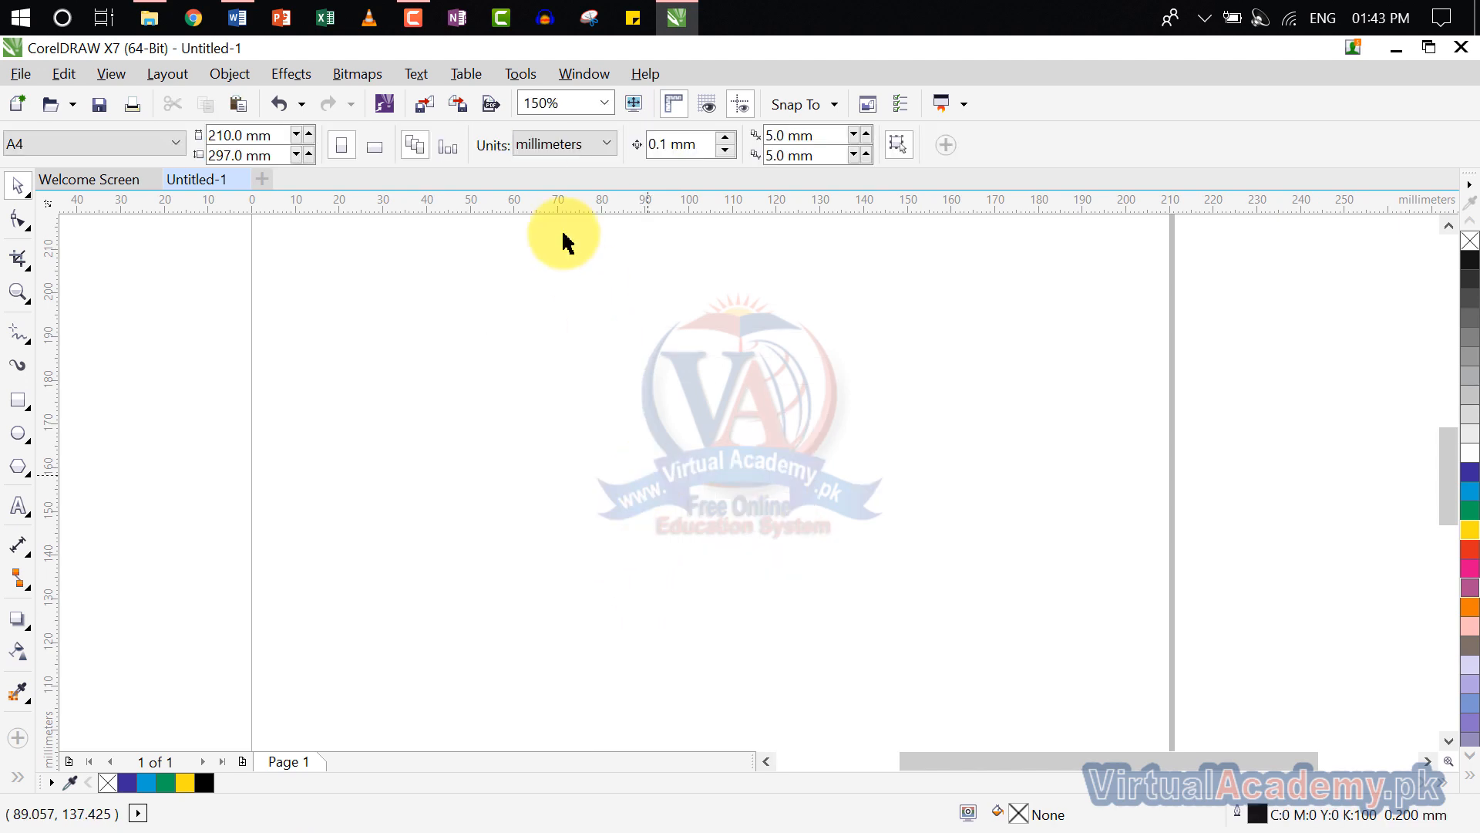
Start inserting a new object with its content created from an existing file.
left_click(417, 74)
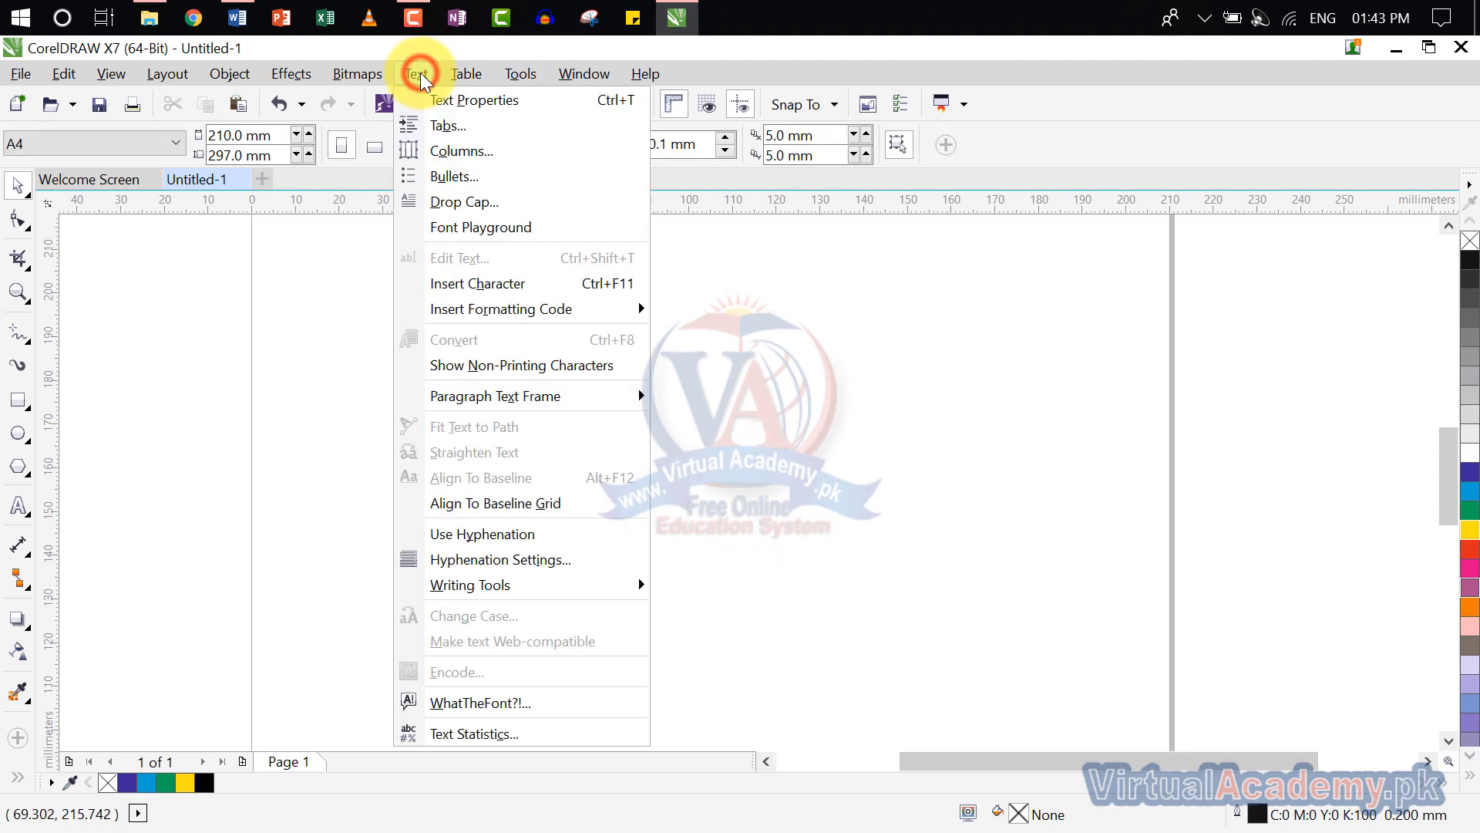
mouse_move(212, 77)
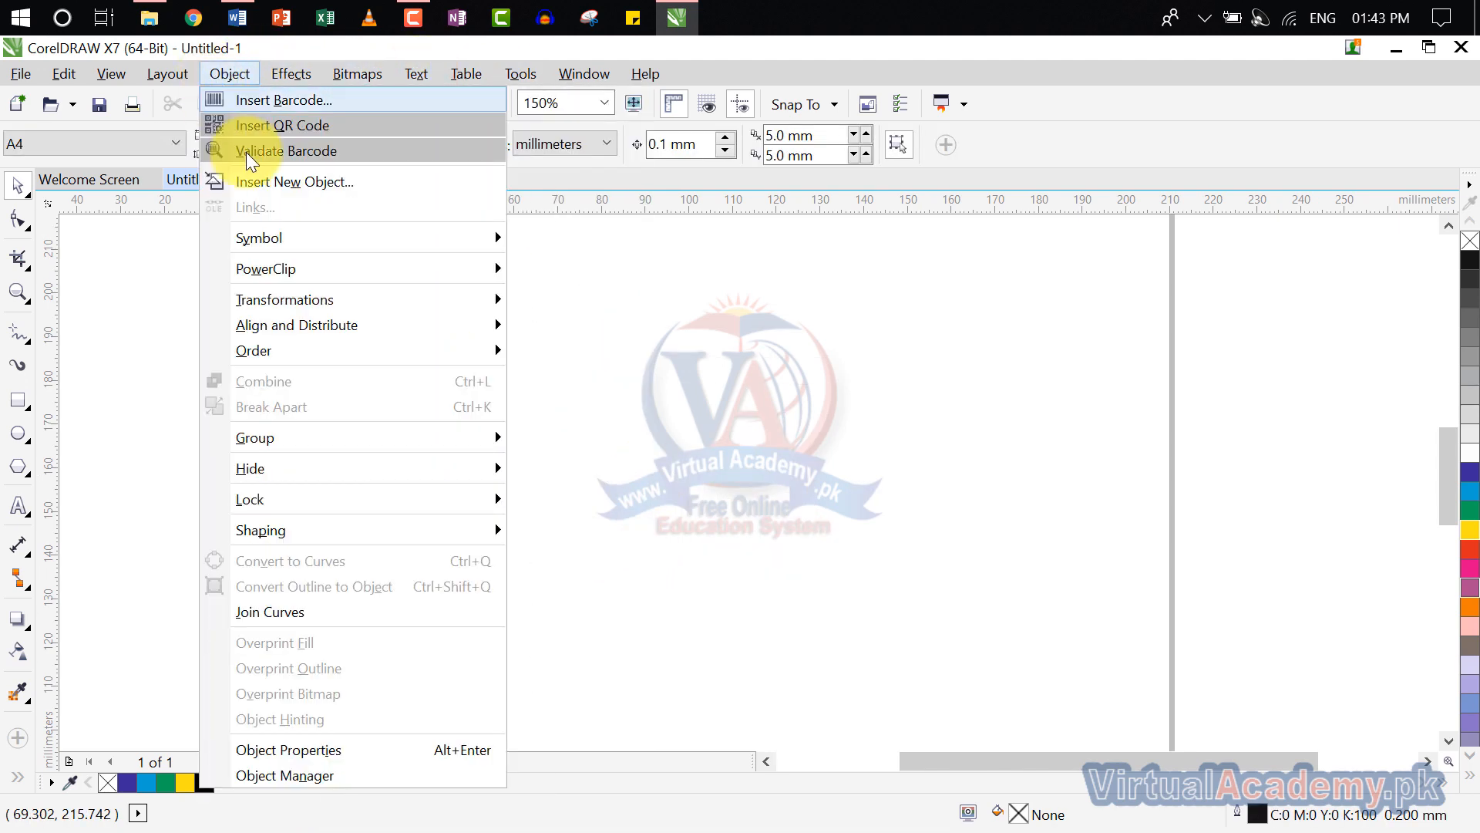
left_click(257, 177)
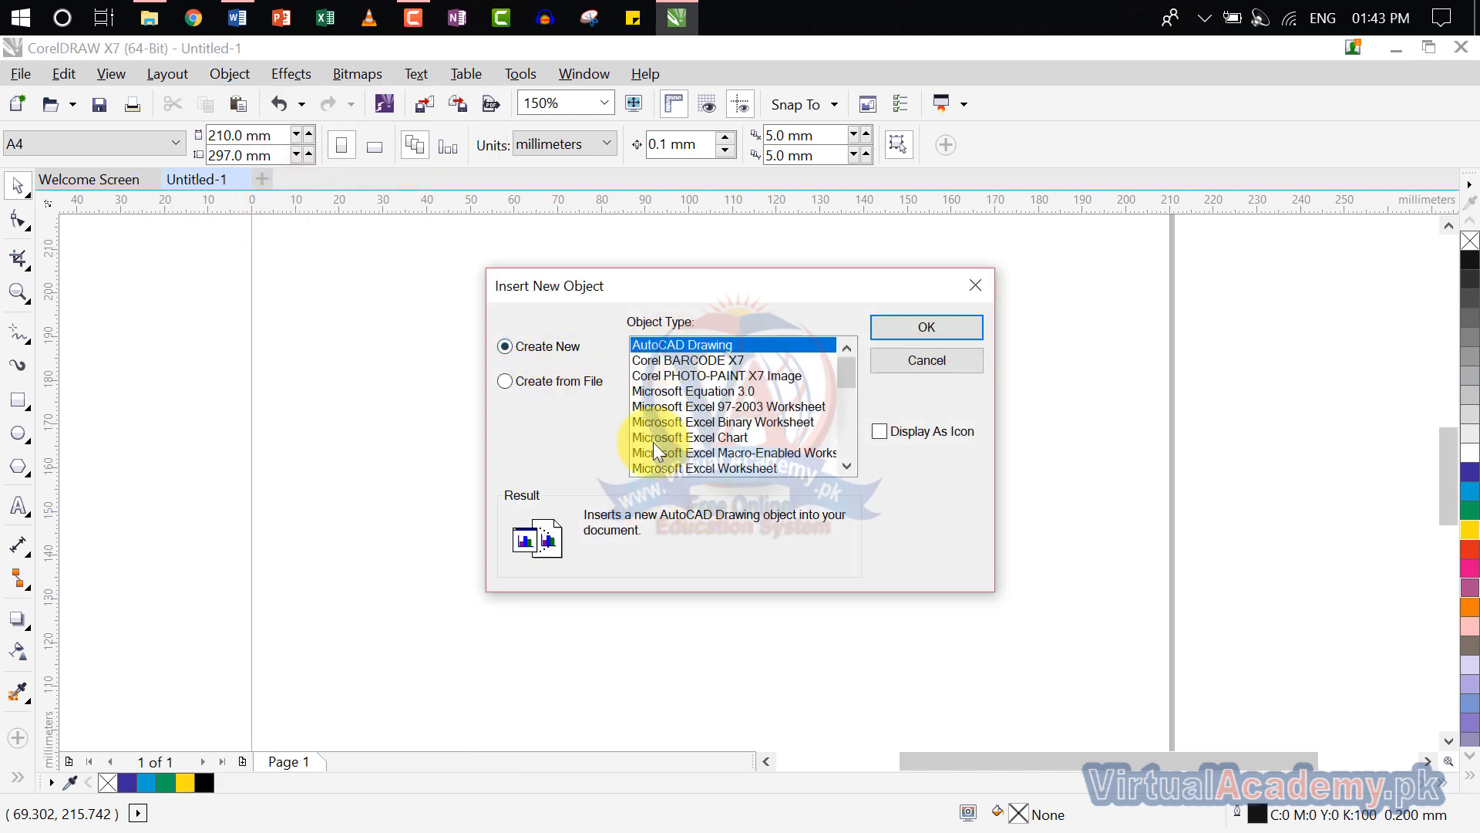
left_click(561, 383)
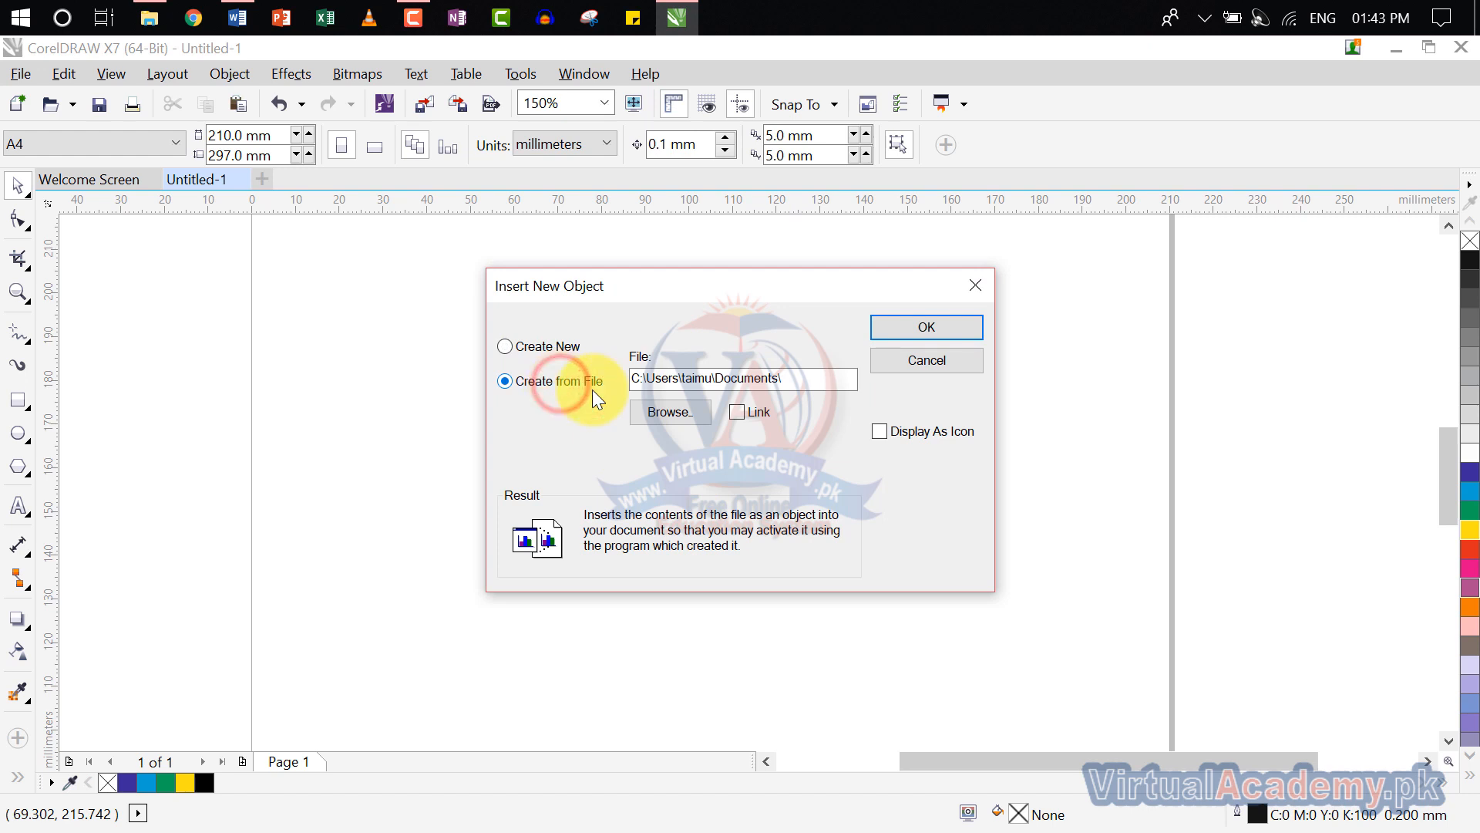
double_click(794, 378)
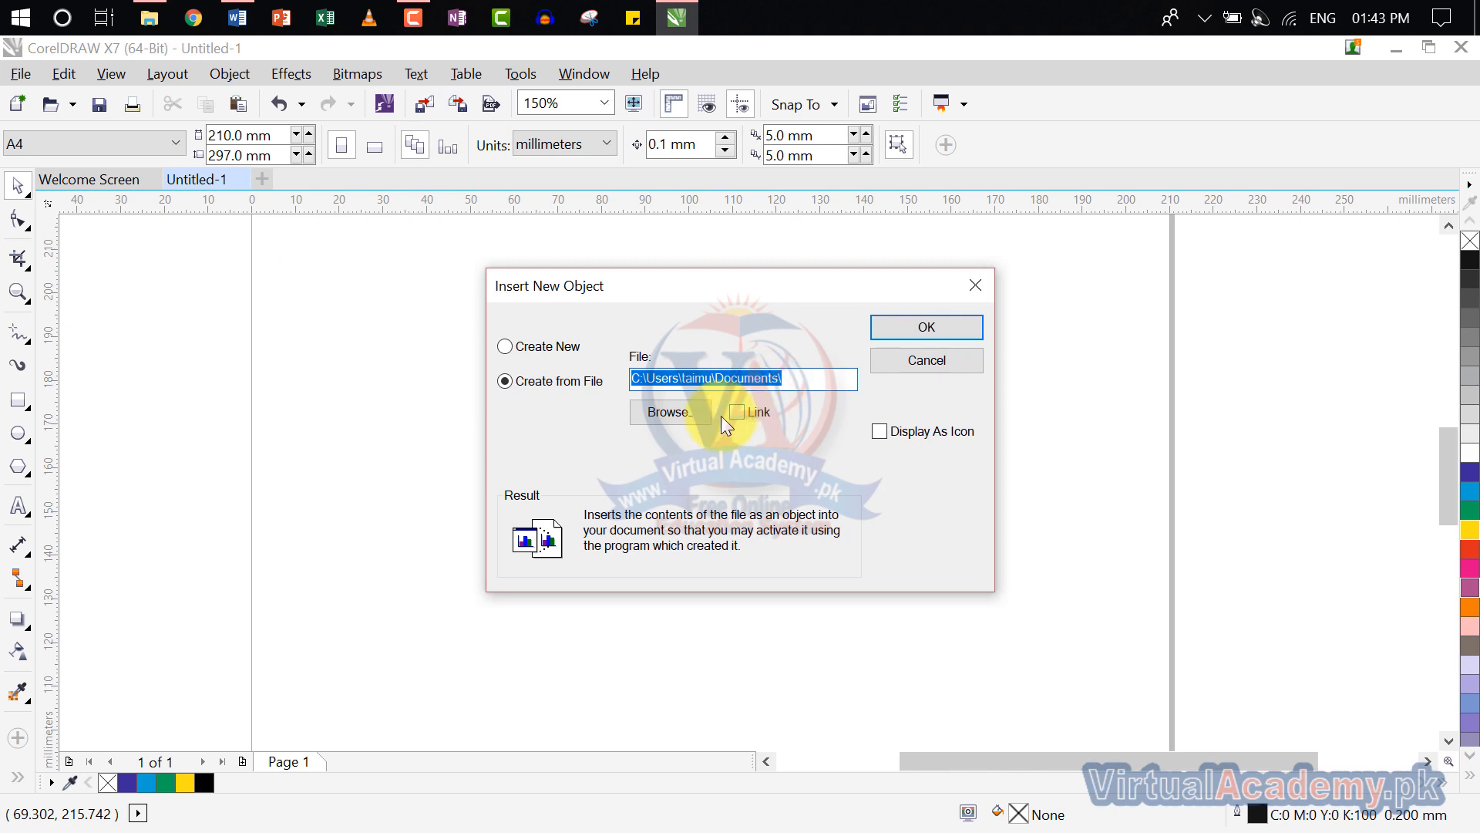
Choose qr-code (1).png from the Downloads folder and insert it as a linked object.
left_click(692, 413)
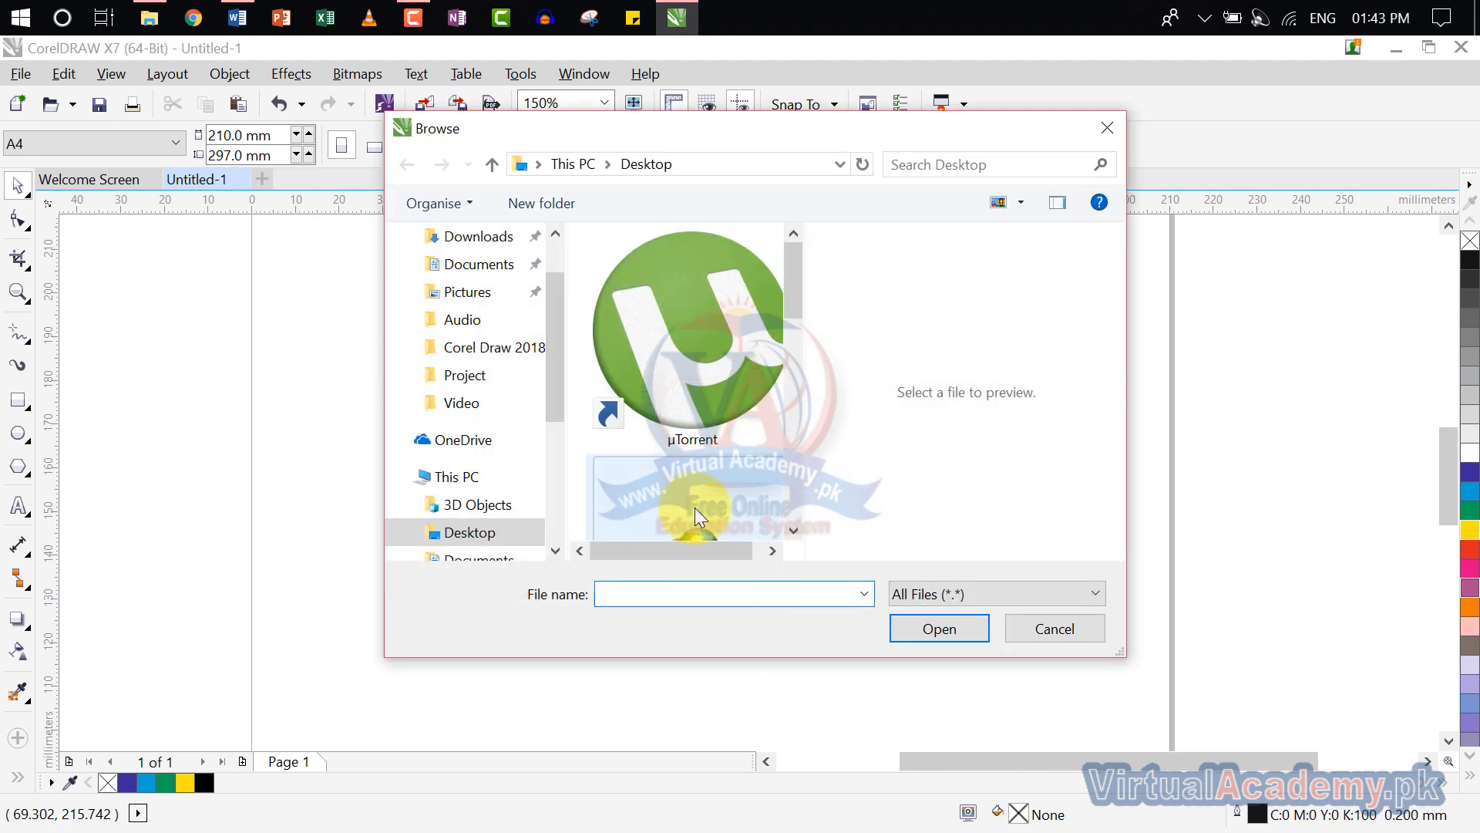
scroll(692, 503, "down", 3)
scroll(692, 502, "up", 3)
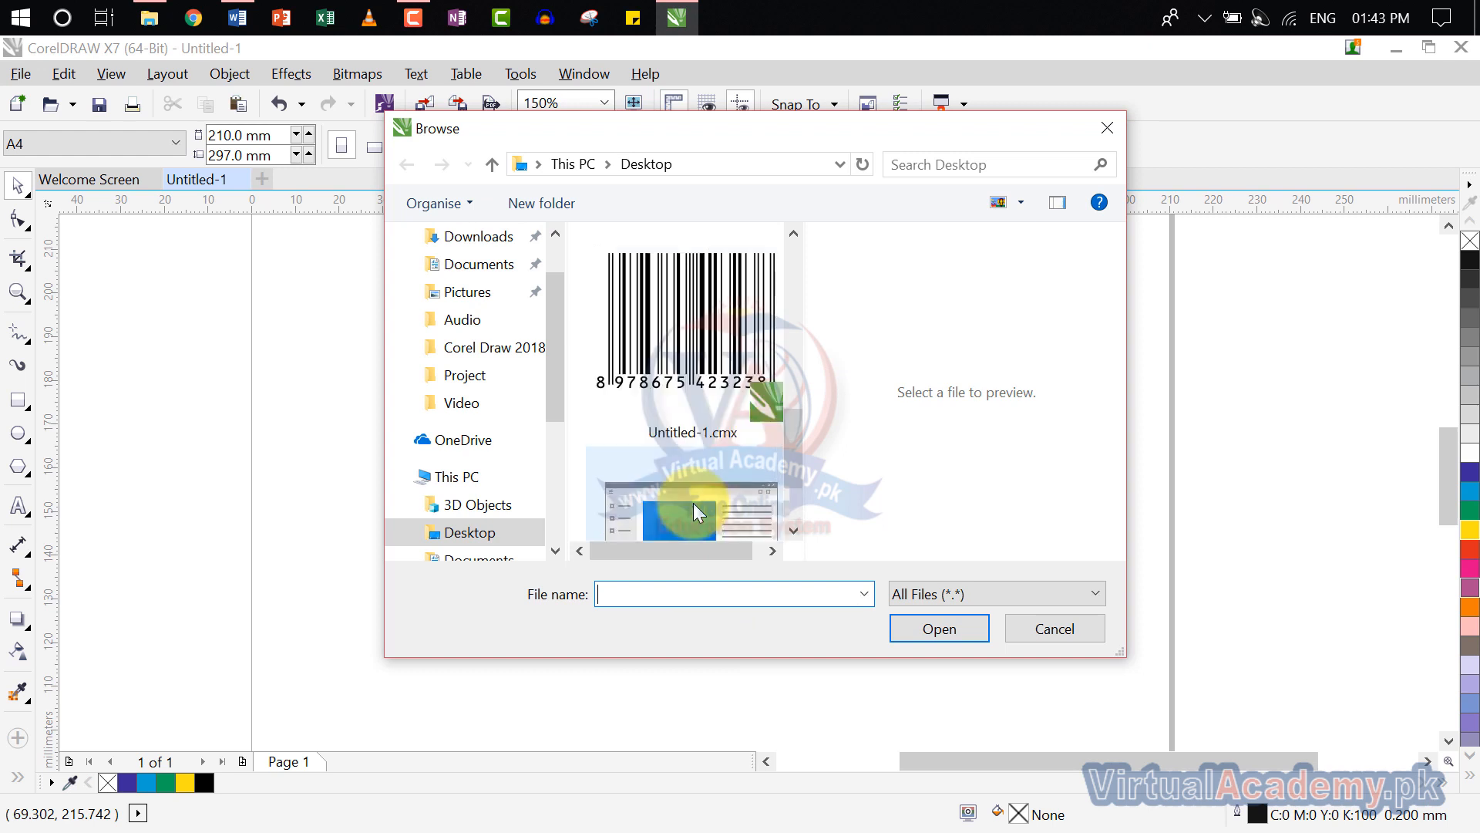
scroll(447, 316, "up", 1)
left_click(460, 311)
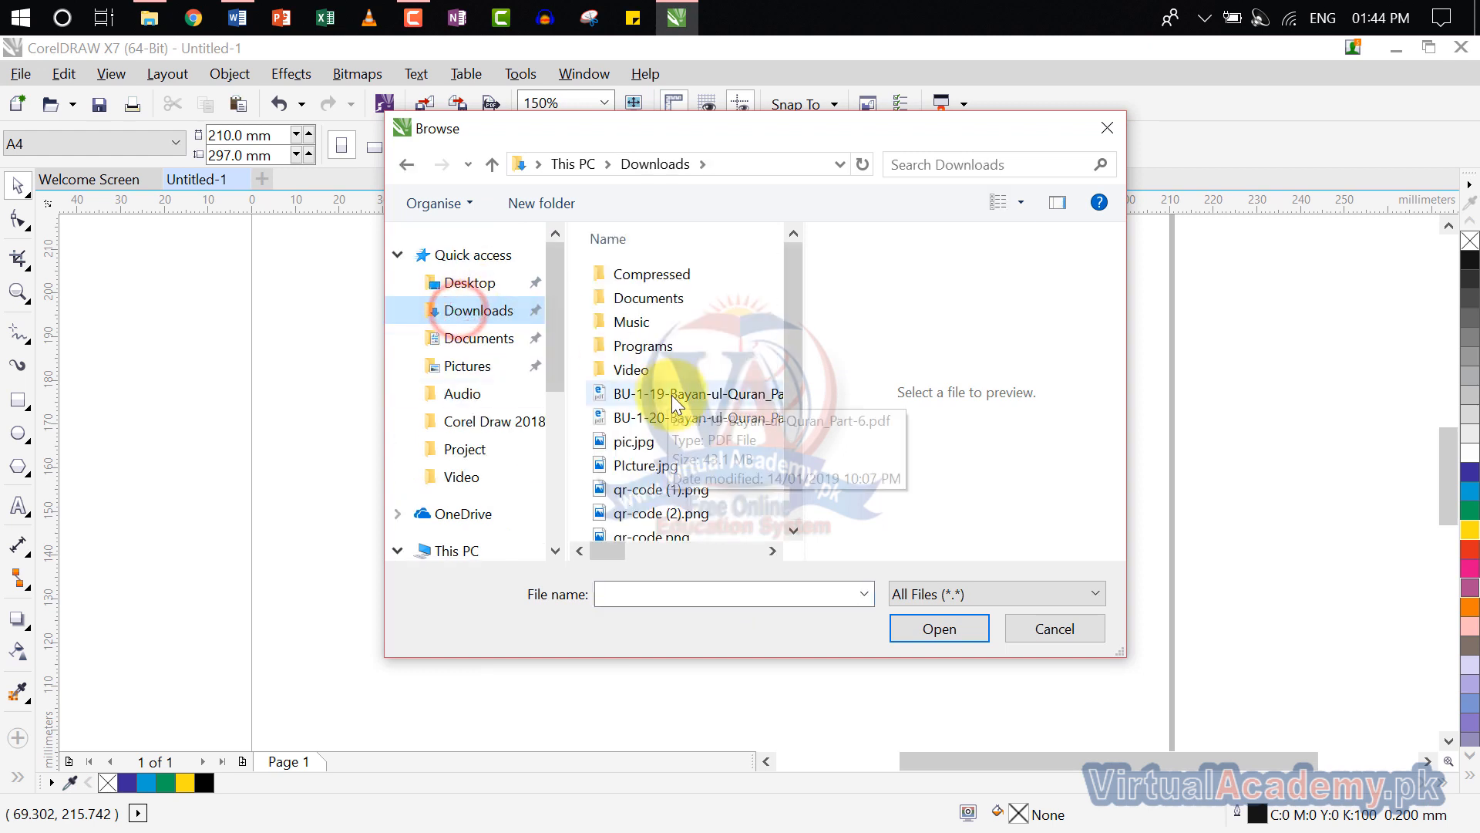
scroll(672, 395, "down", 1)
left_click(696, 463)
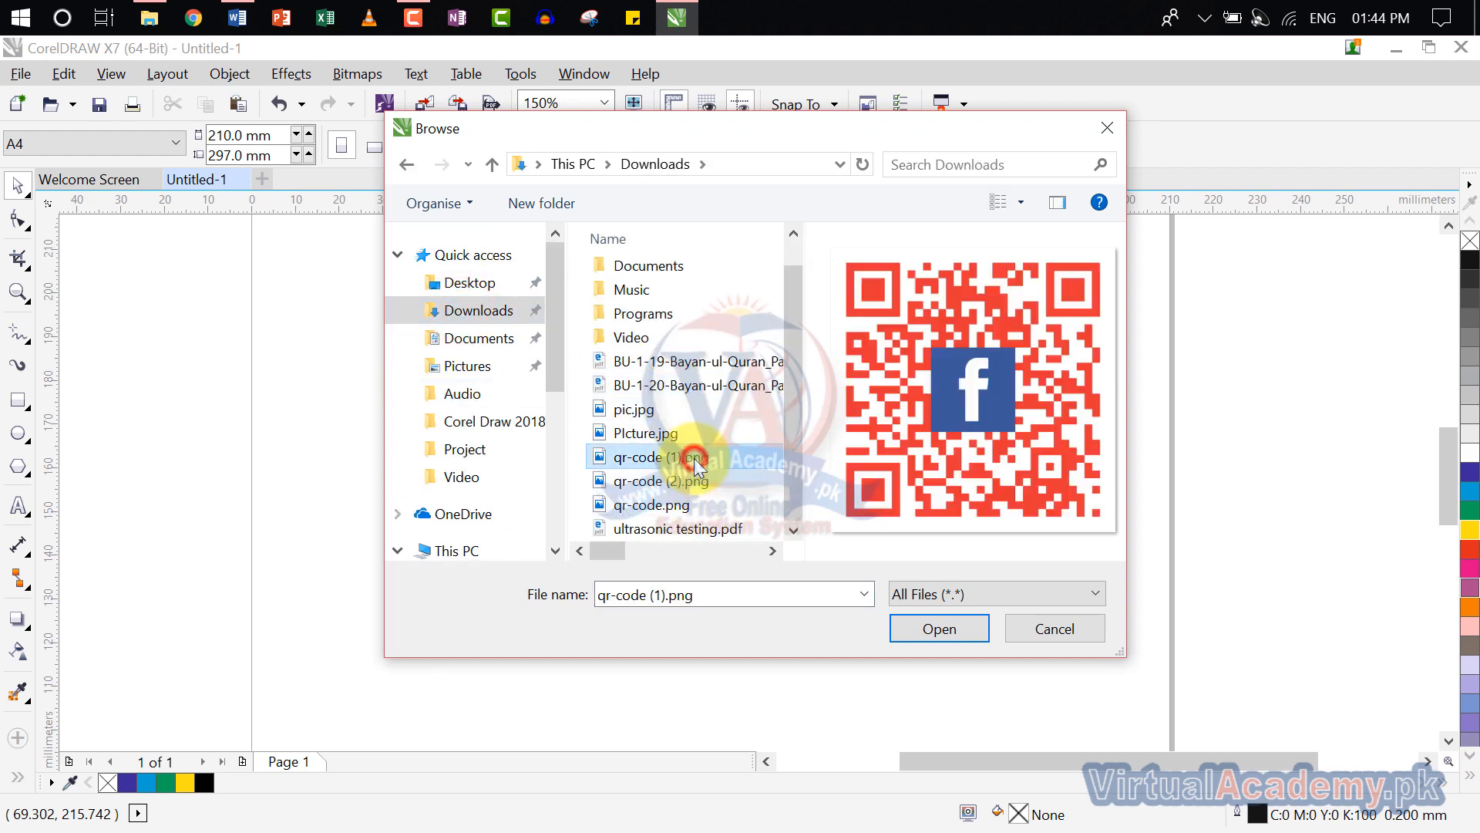
left_click(939, 628)
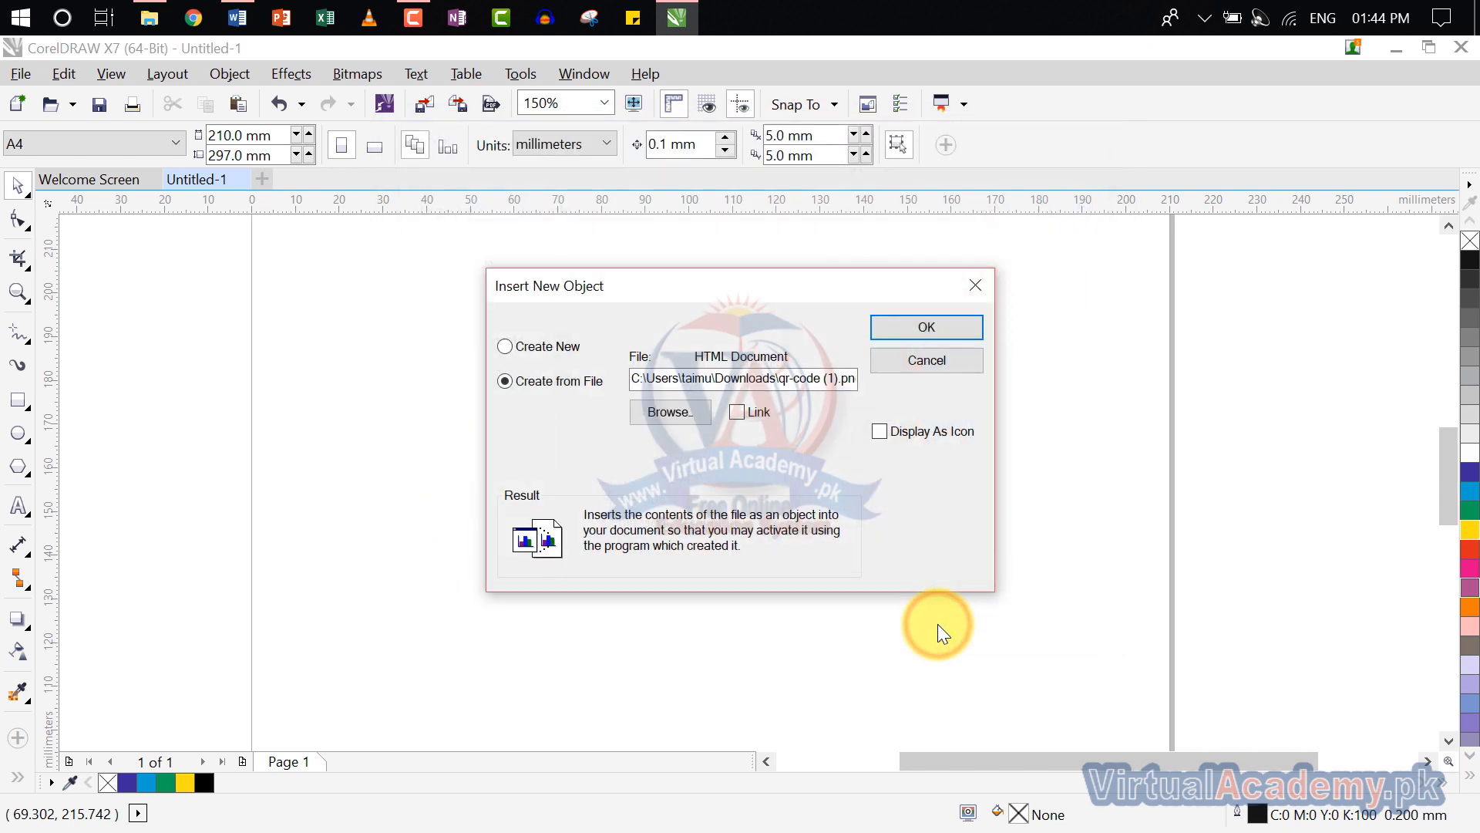
left_click(733, 413)
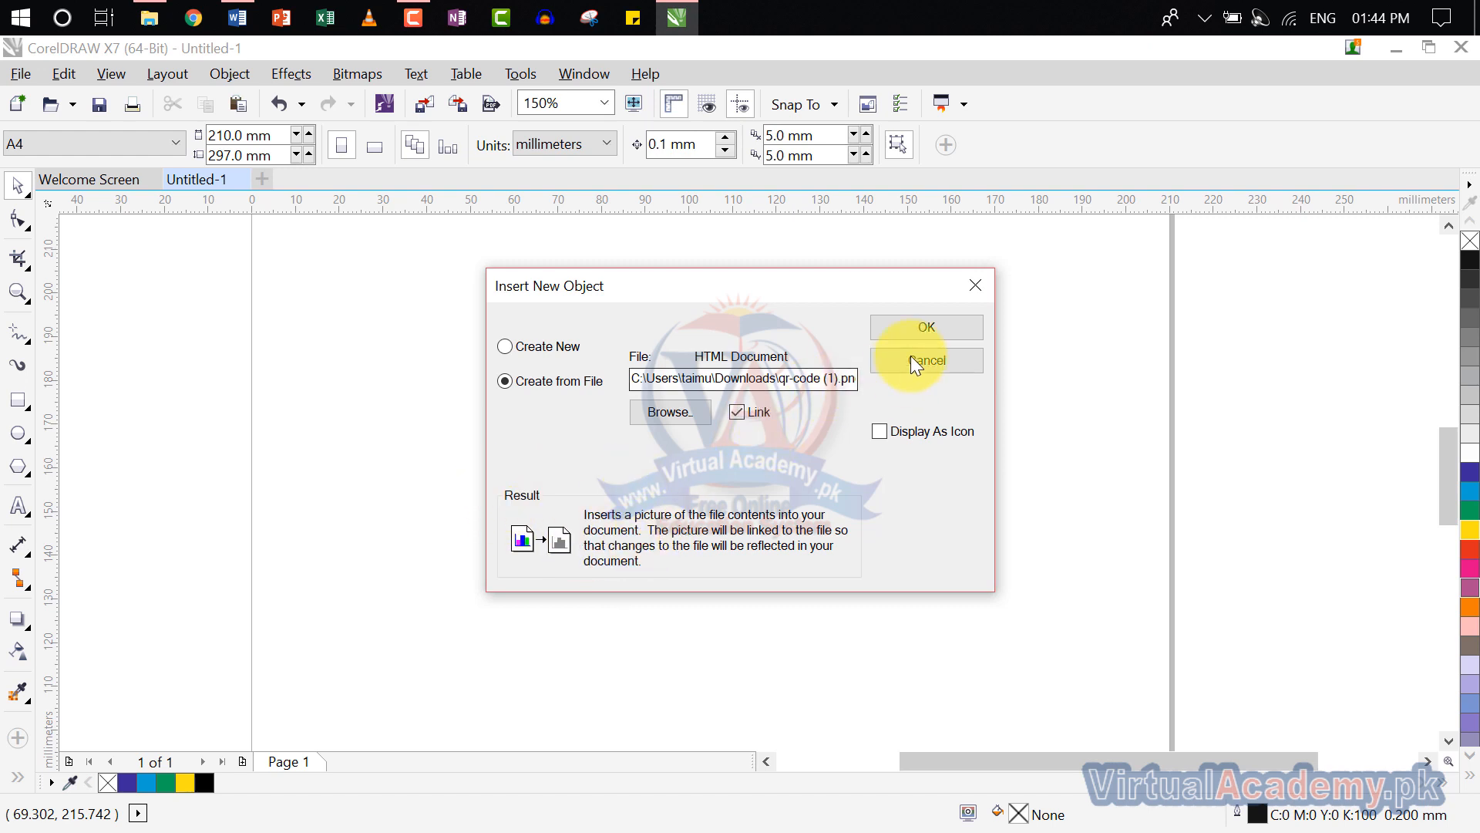
left_click(922, 328)
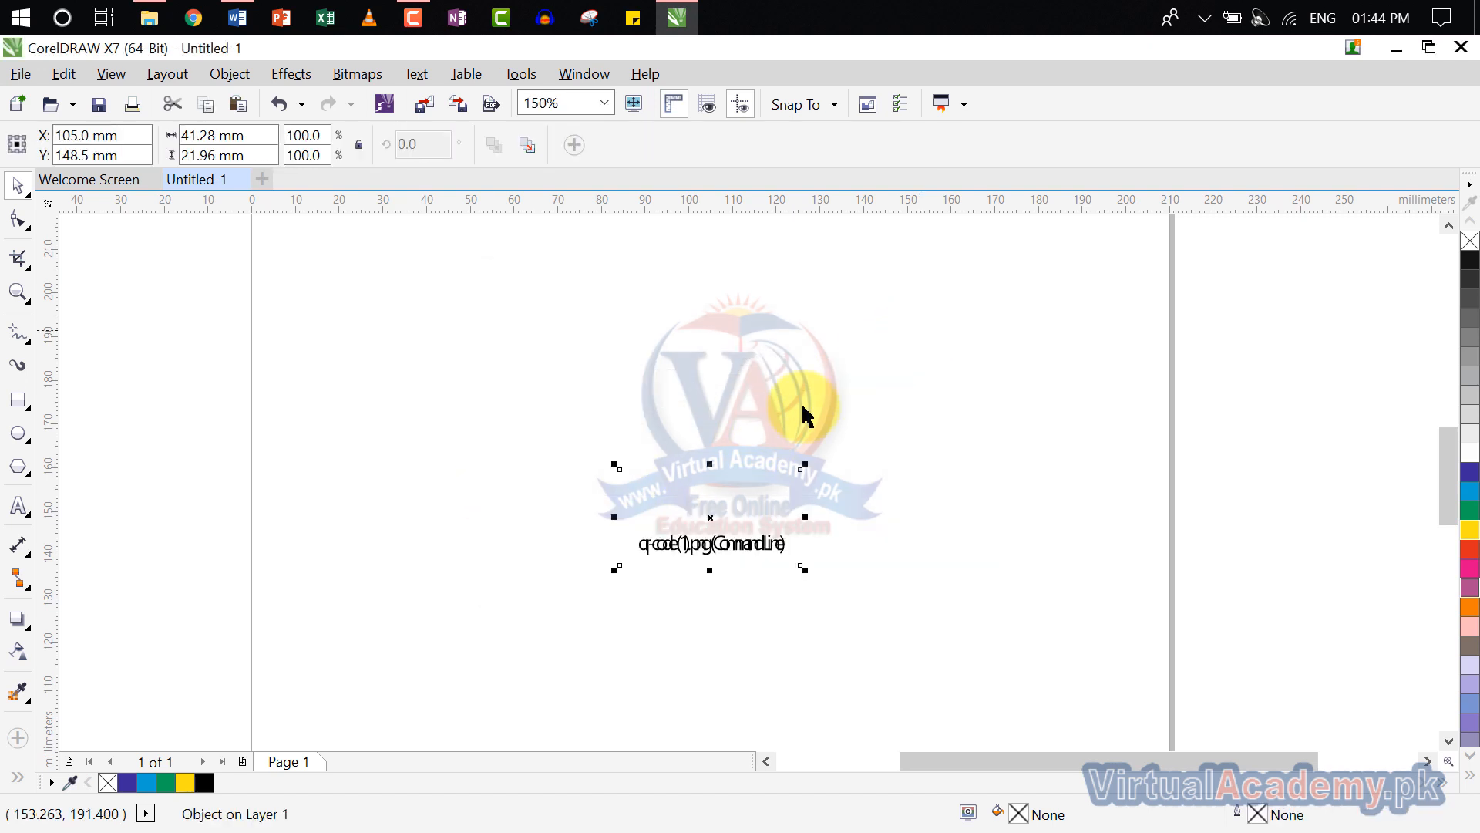
Open the inserted qr-code (1).png object to view its source image, and close the image viewer.
left_click(920, 546)
left_click(714, 548)
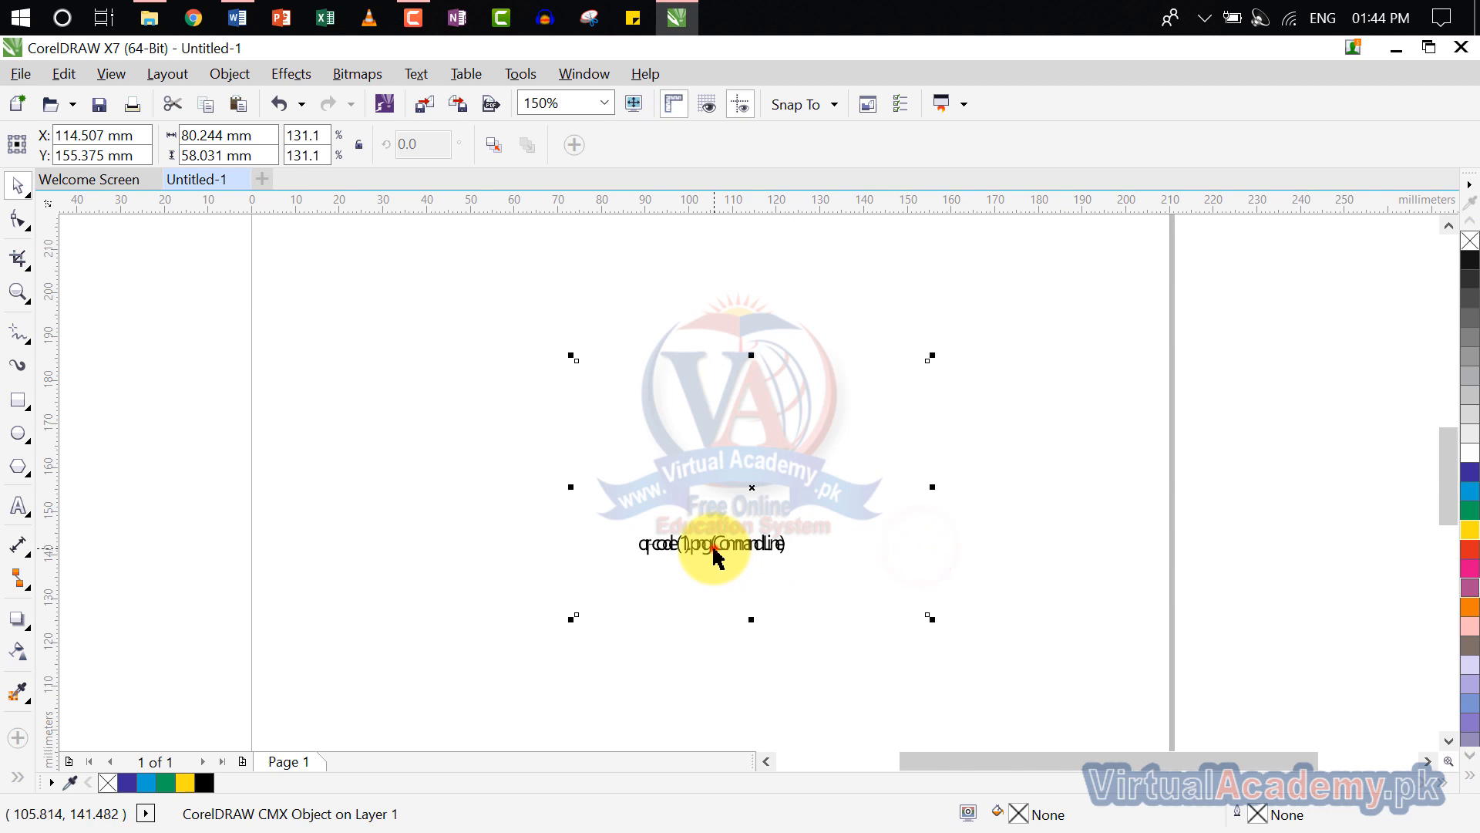
left_click(886, 539)
left_click(714, 548)
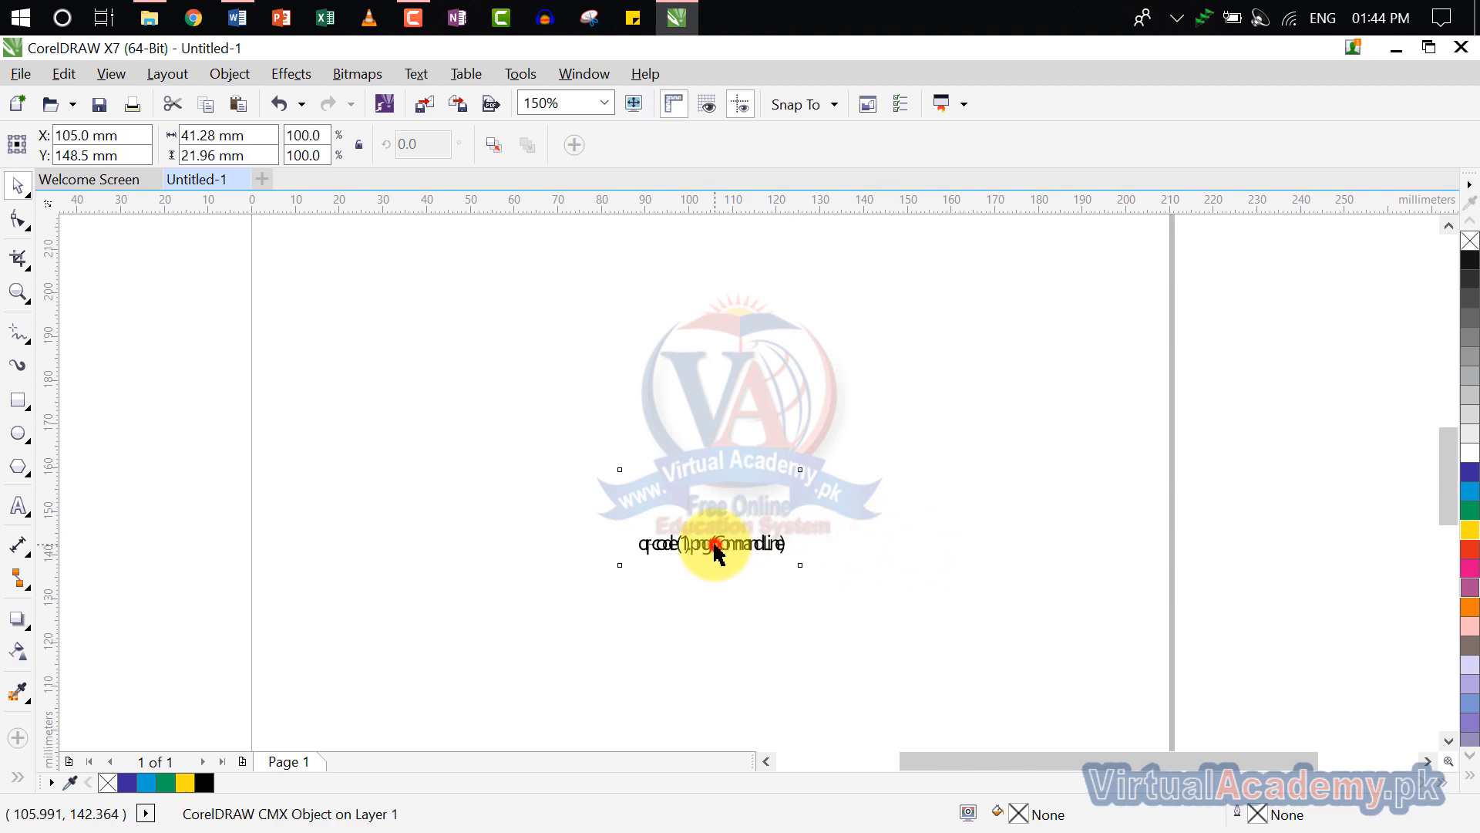
double_click(715, 548)
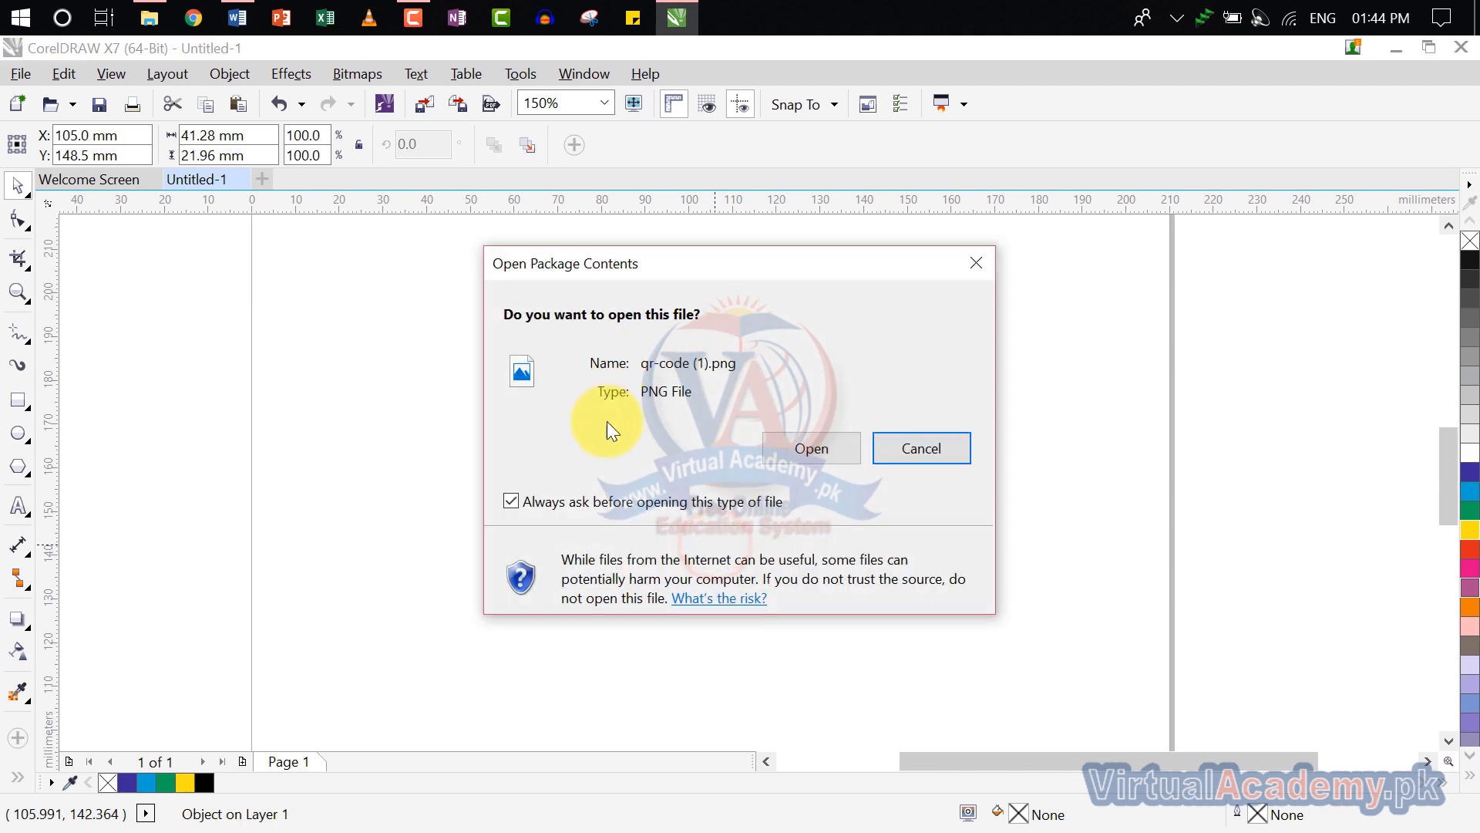
left_click(797, 453)
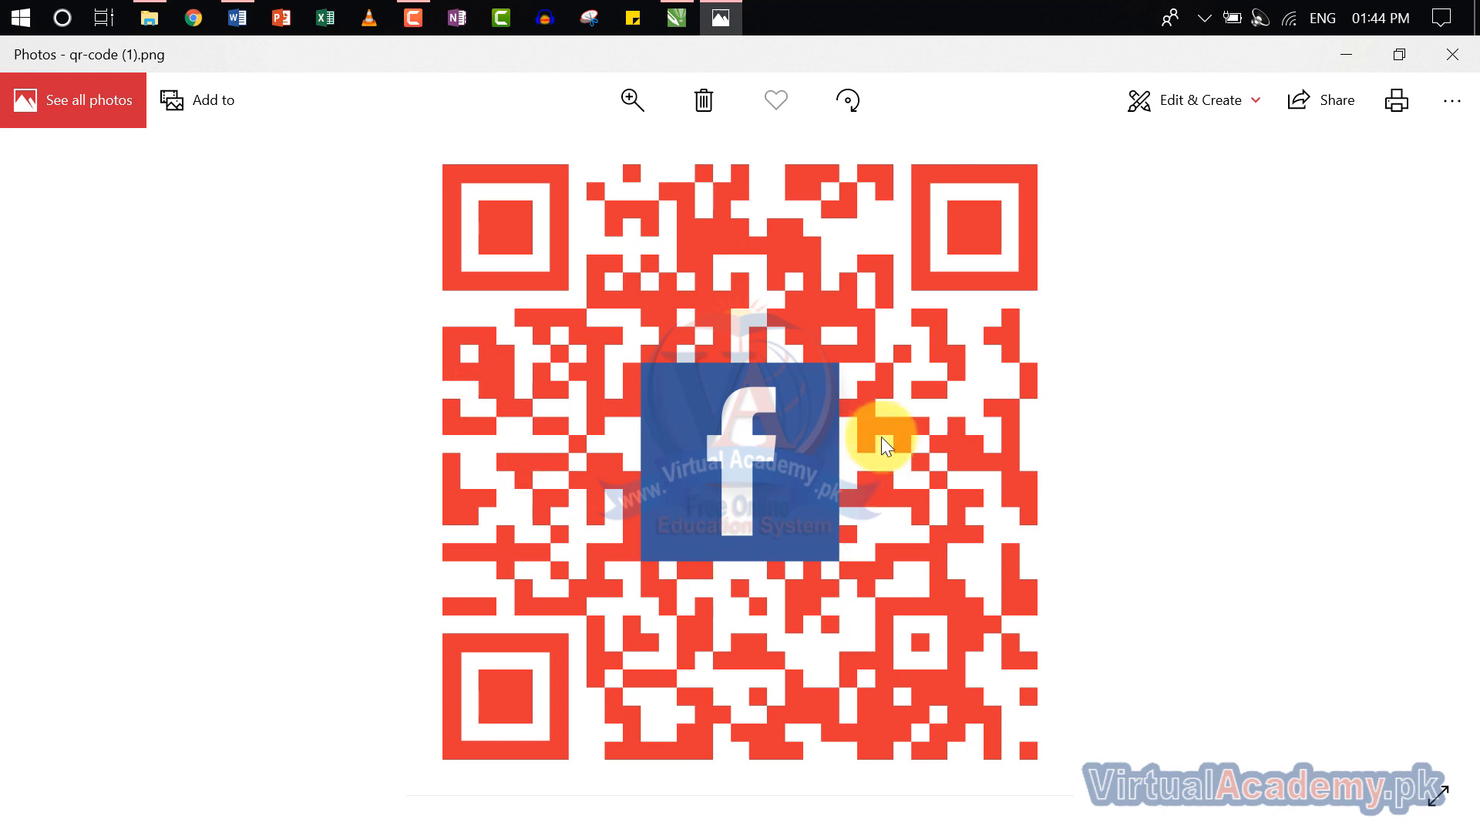
left_click(1452, 54)
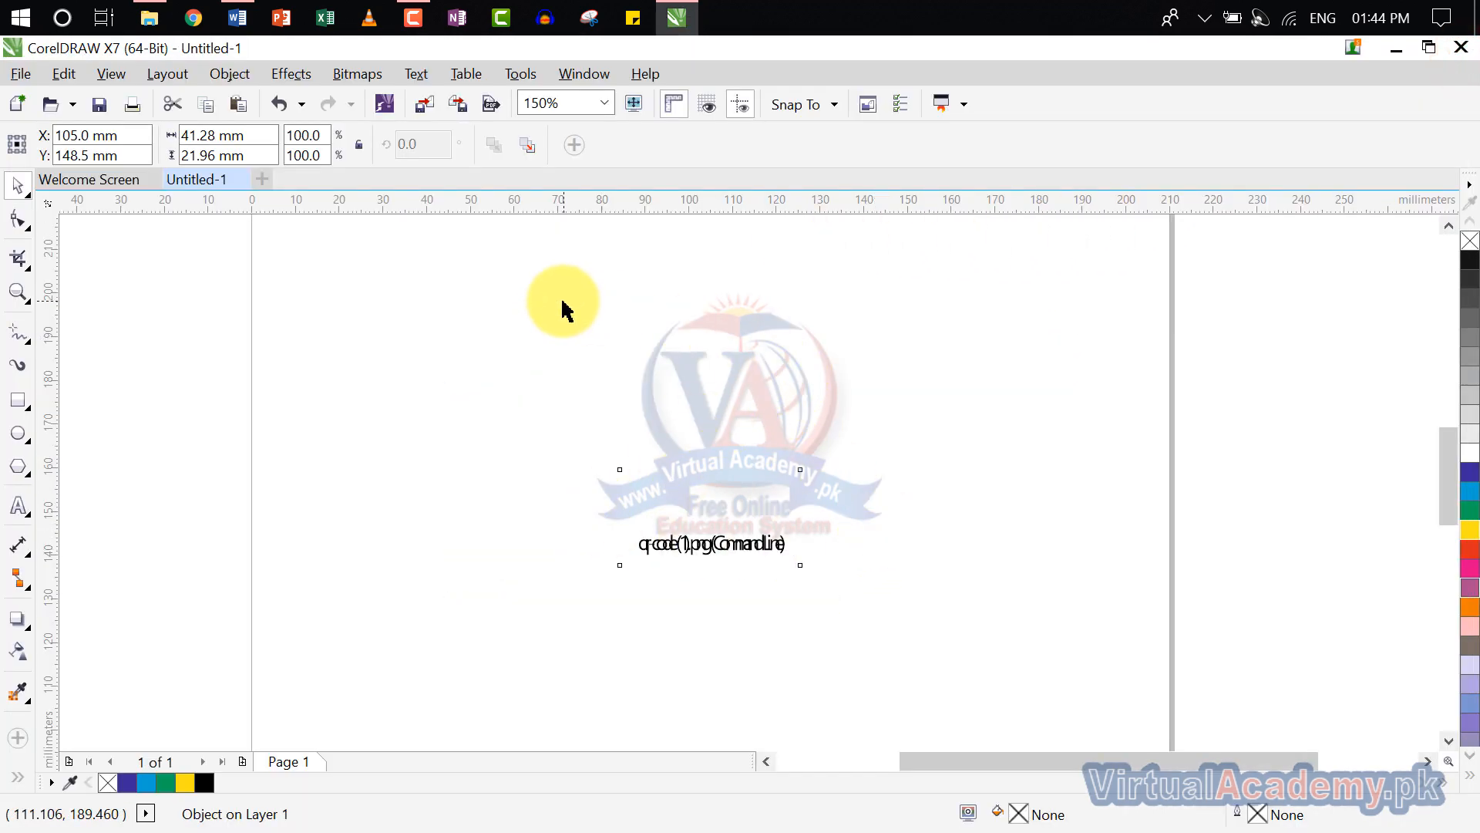
Delete the inserted qr-code (1).png object from the page.
left_click(948, 544)
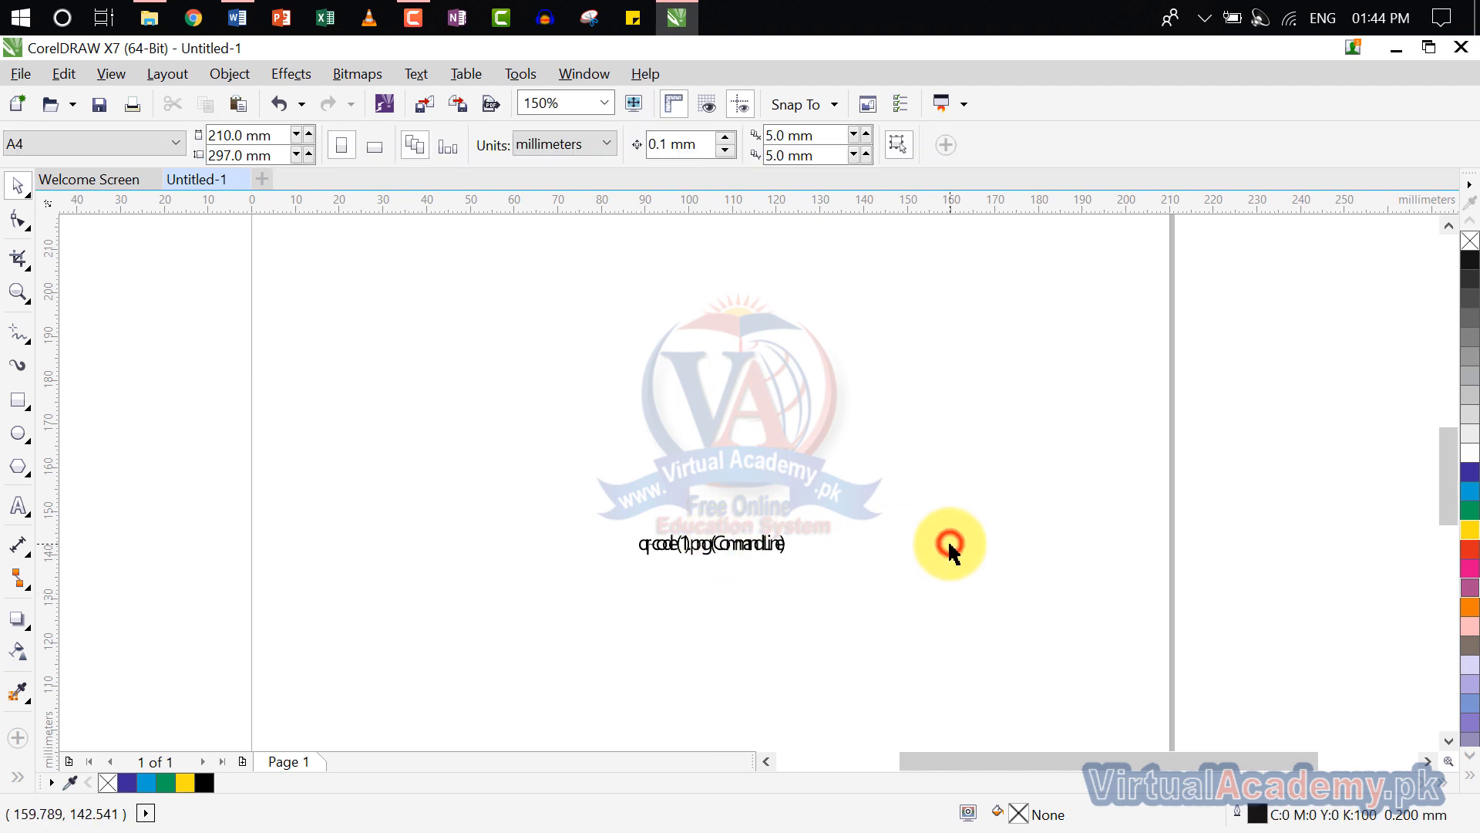
left_click(750, 549)
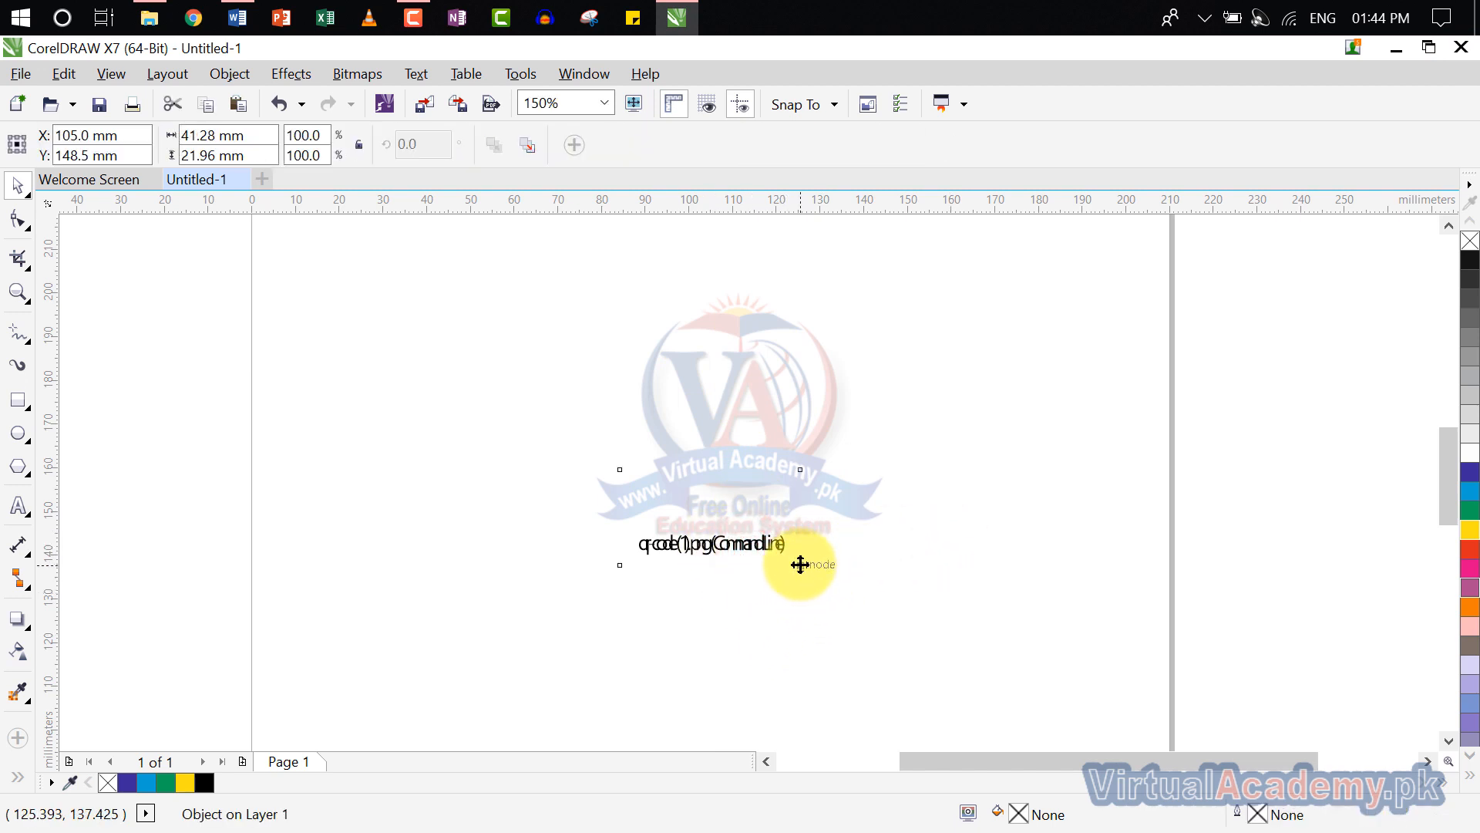
key("Delete")
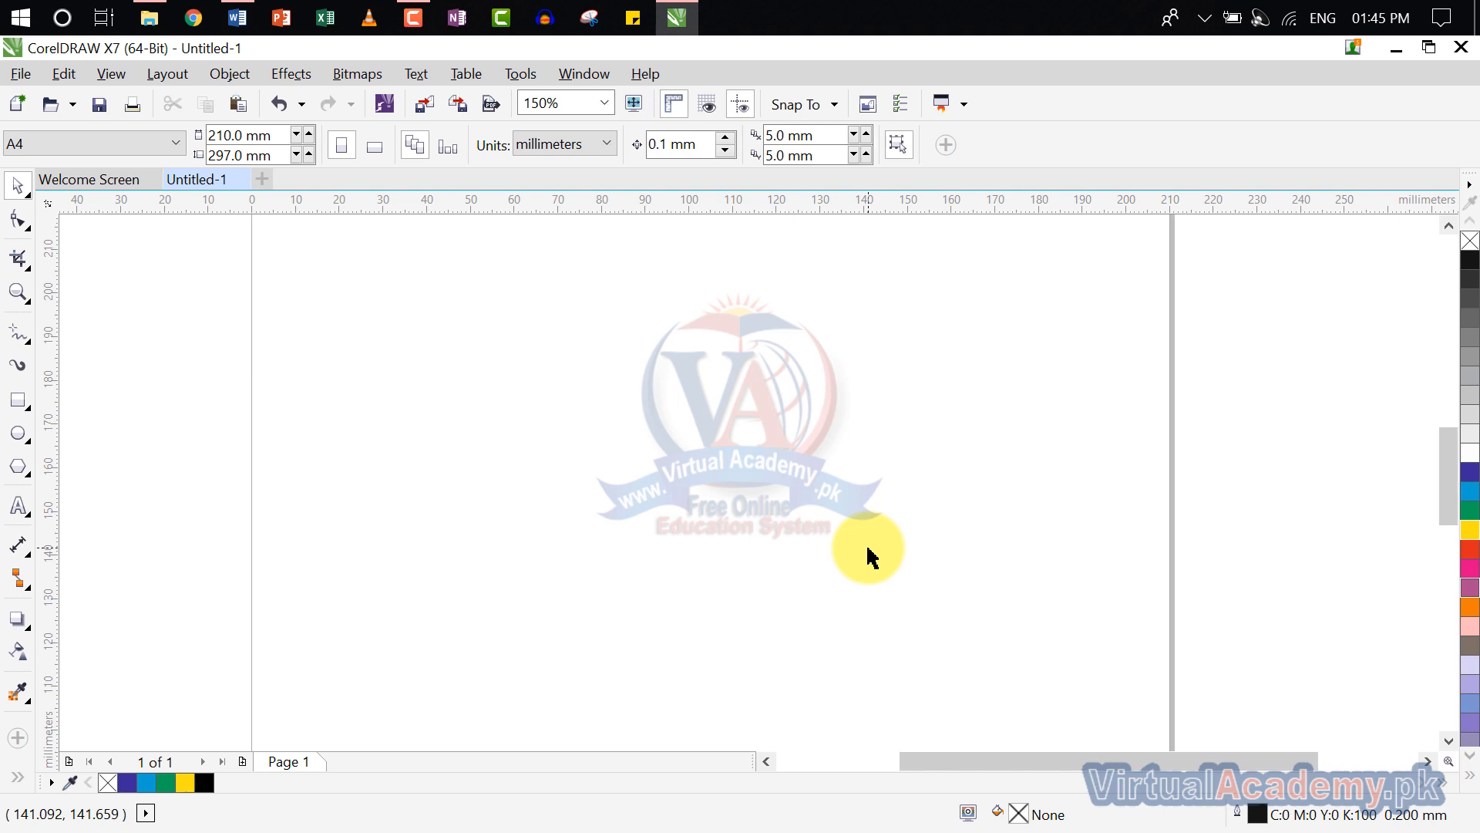
left_click(221, 80)
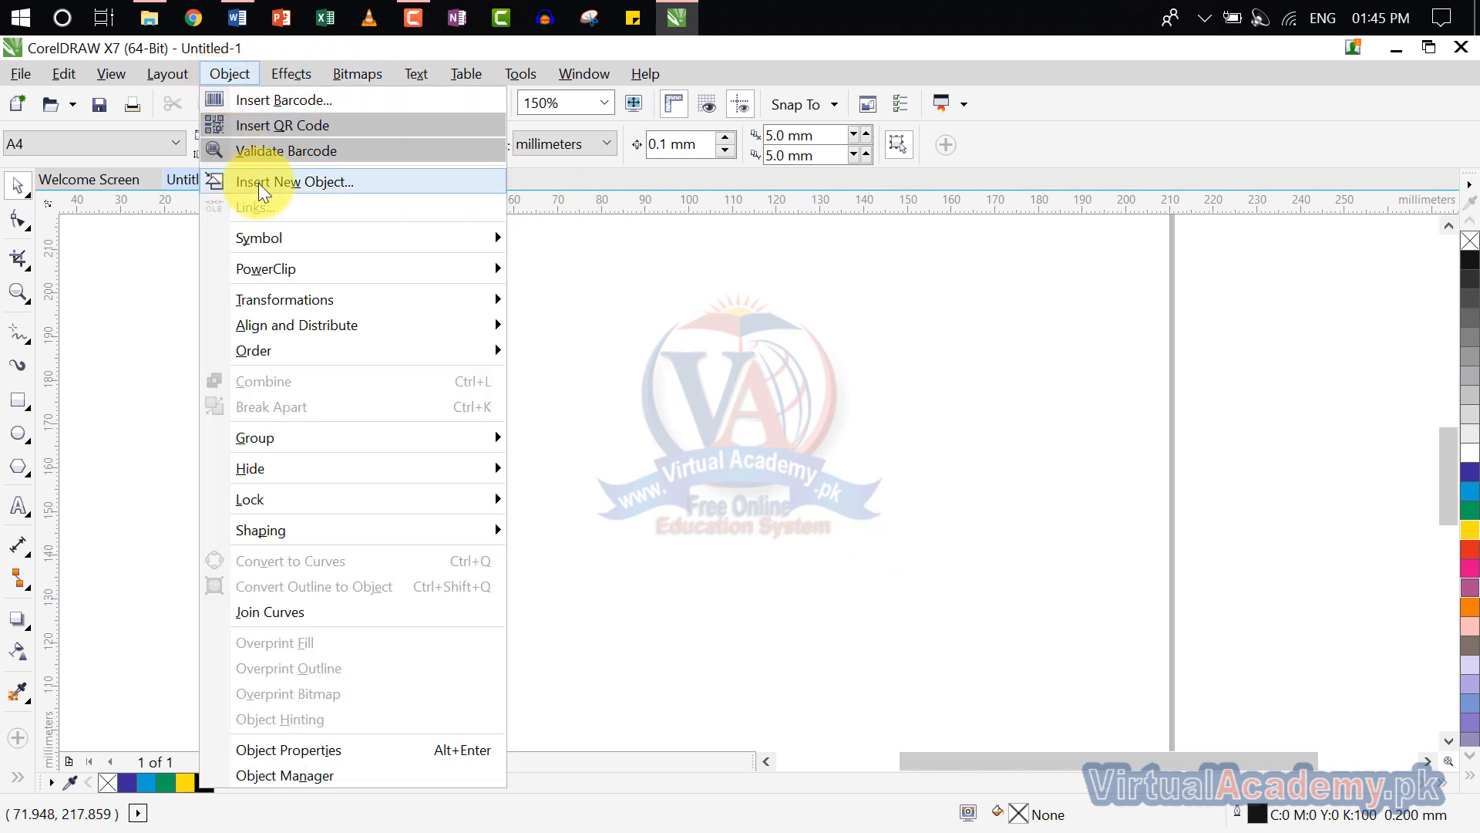
mouse_move(317, 239)
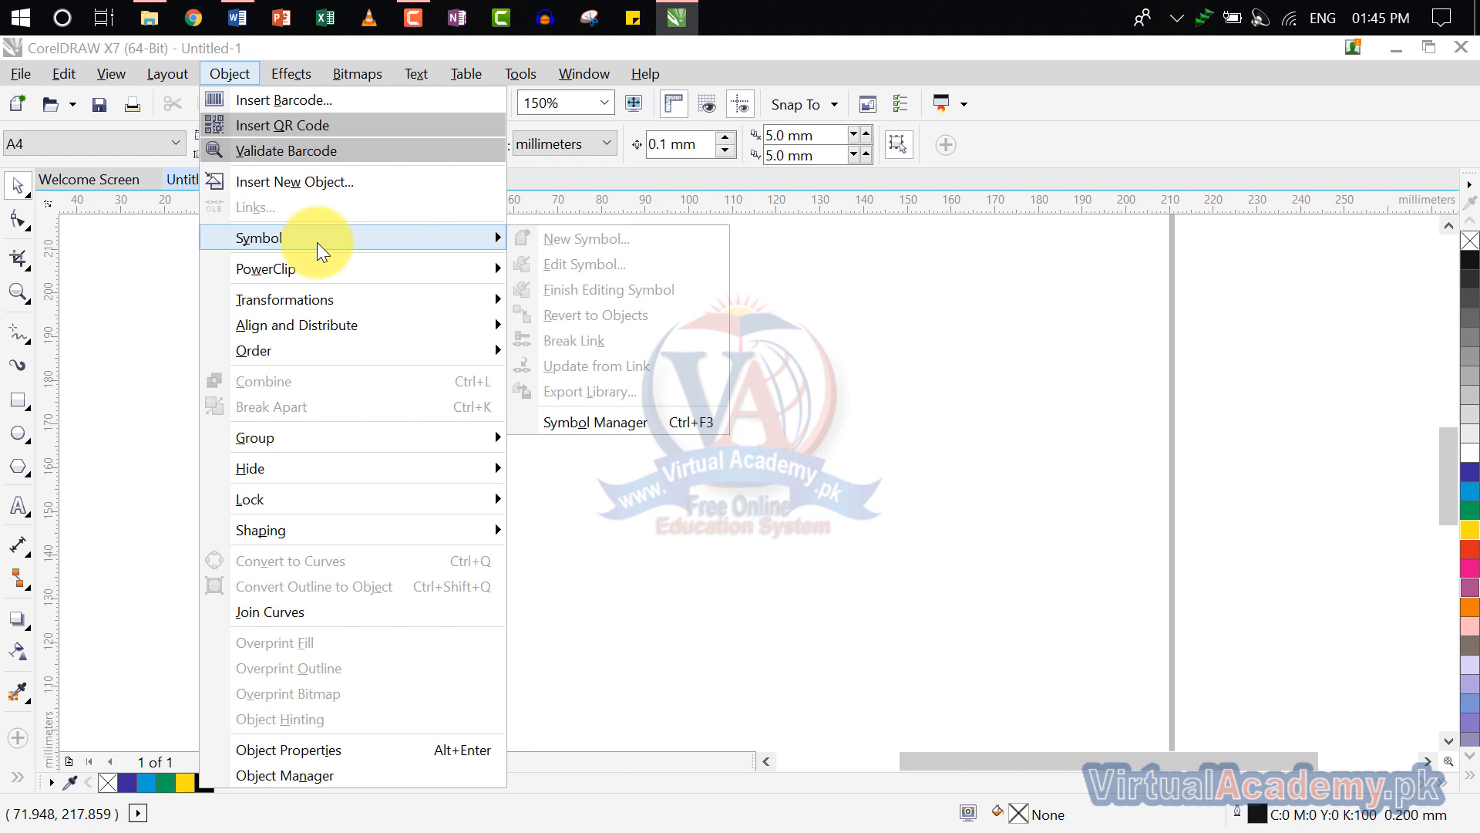
left_click(20, 465)
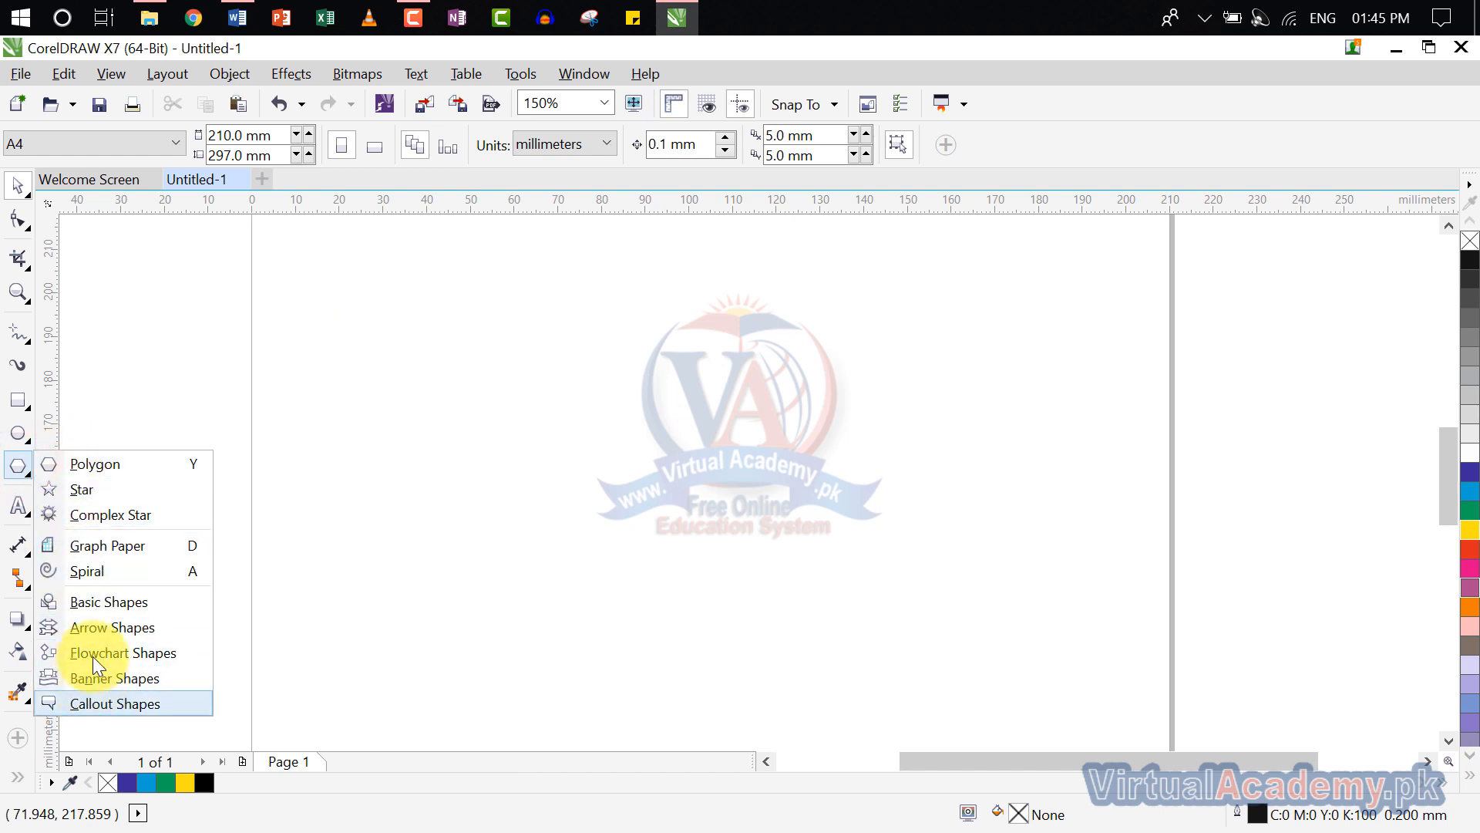
left_click(25, 506)
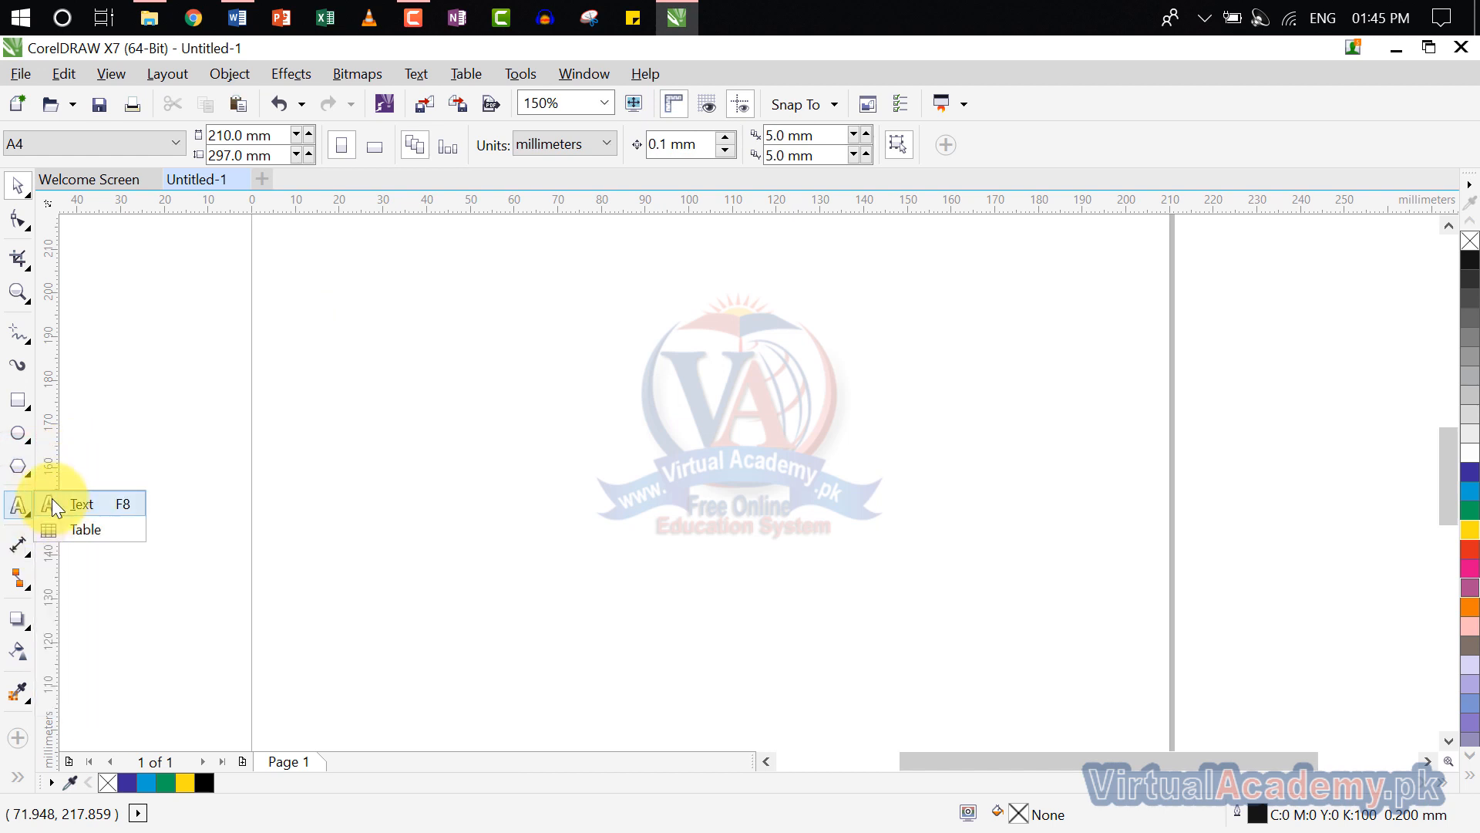
left_click(30, 469)
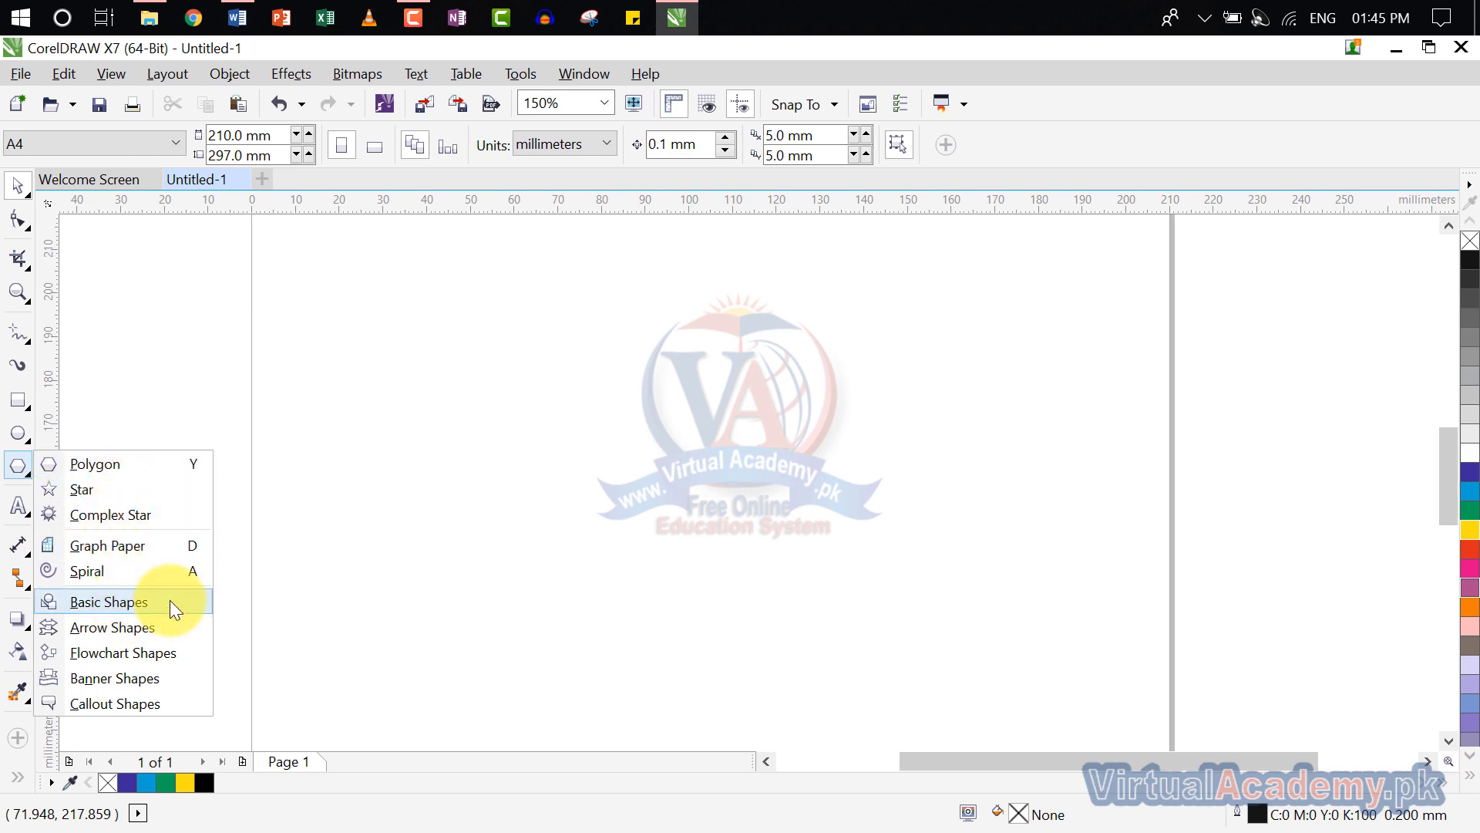
left_click(380, 503)
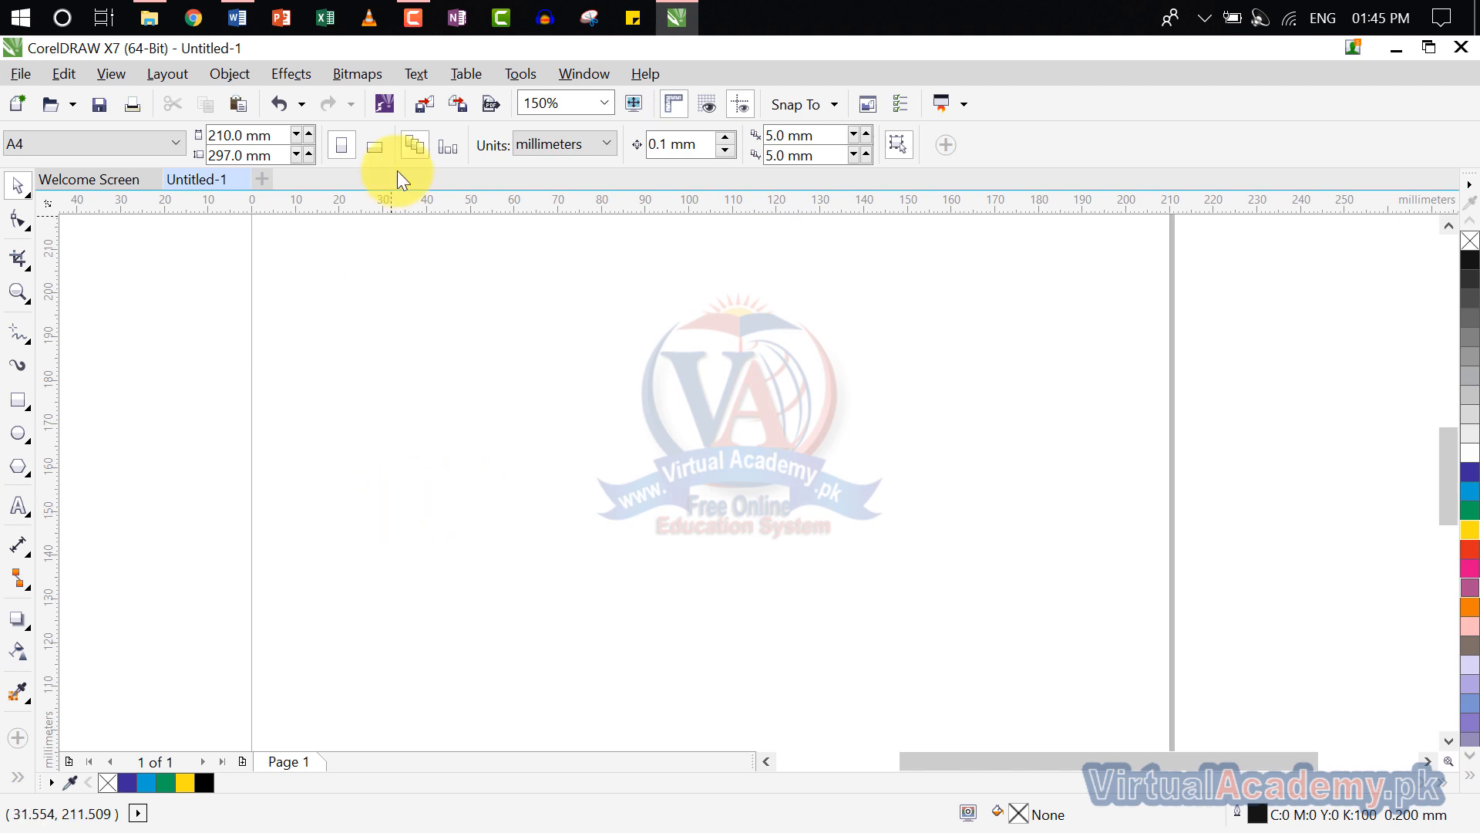
Open the Symbol Manager for the blank document.
scroll(492, 367, "down", 2)
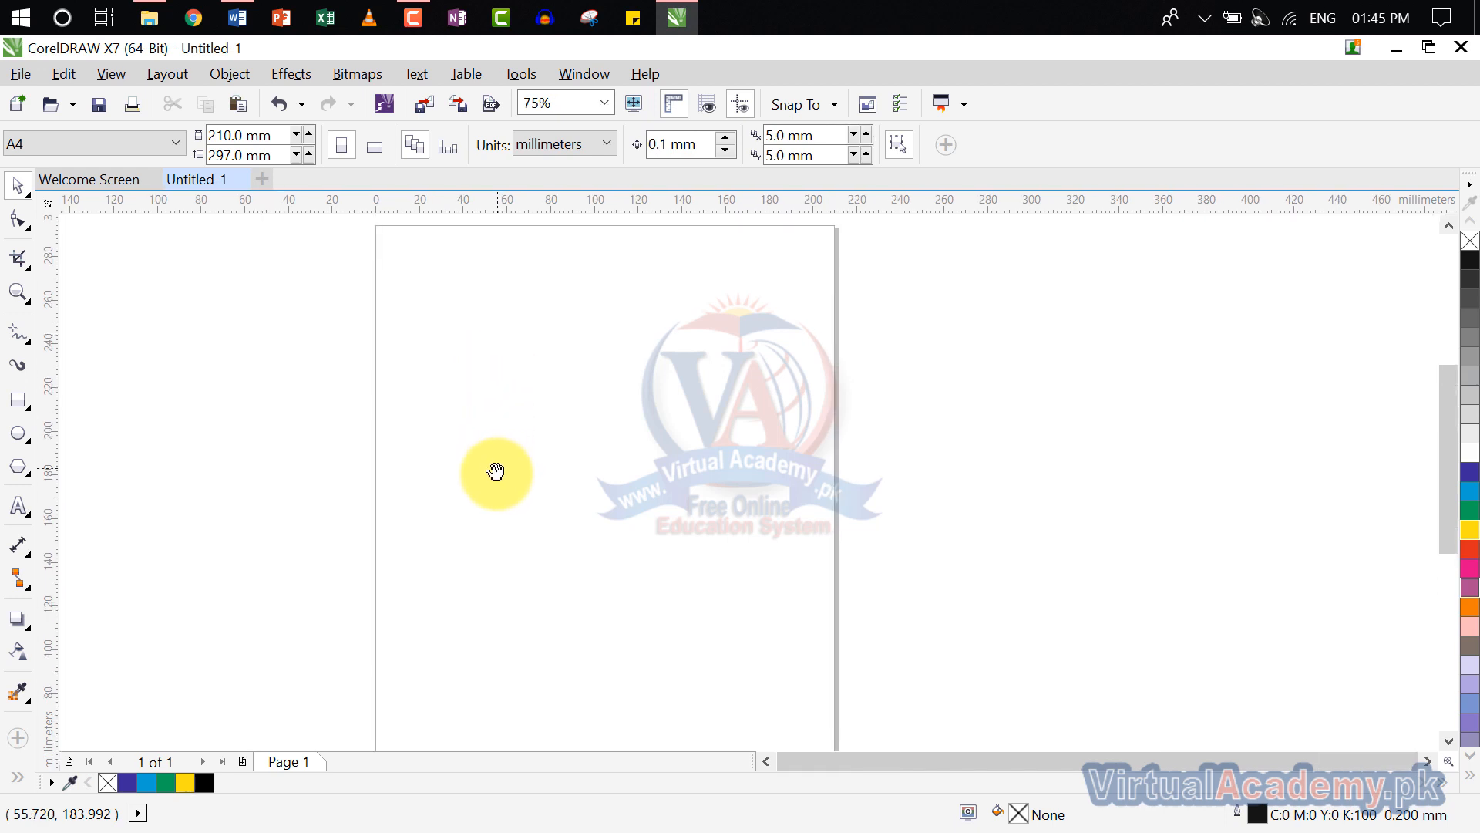
left_click(294, 76)
mouse_move(234, 71)
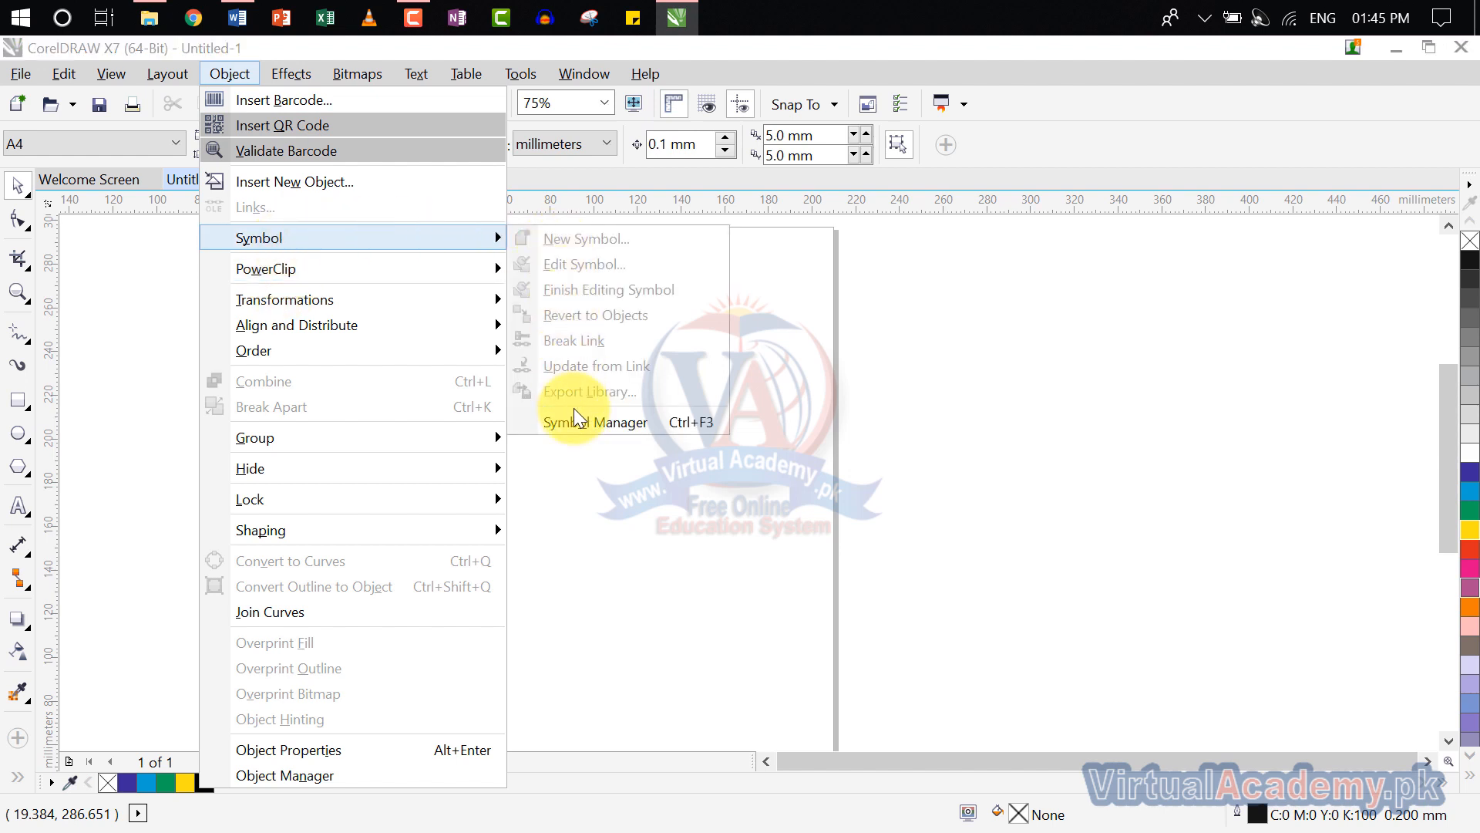
left_click(576, 417)
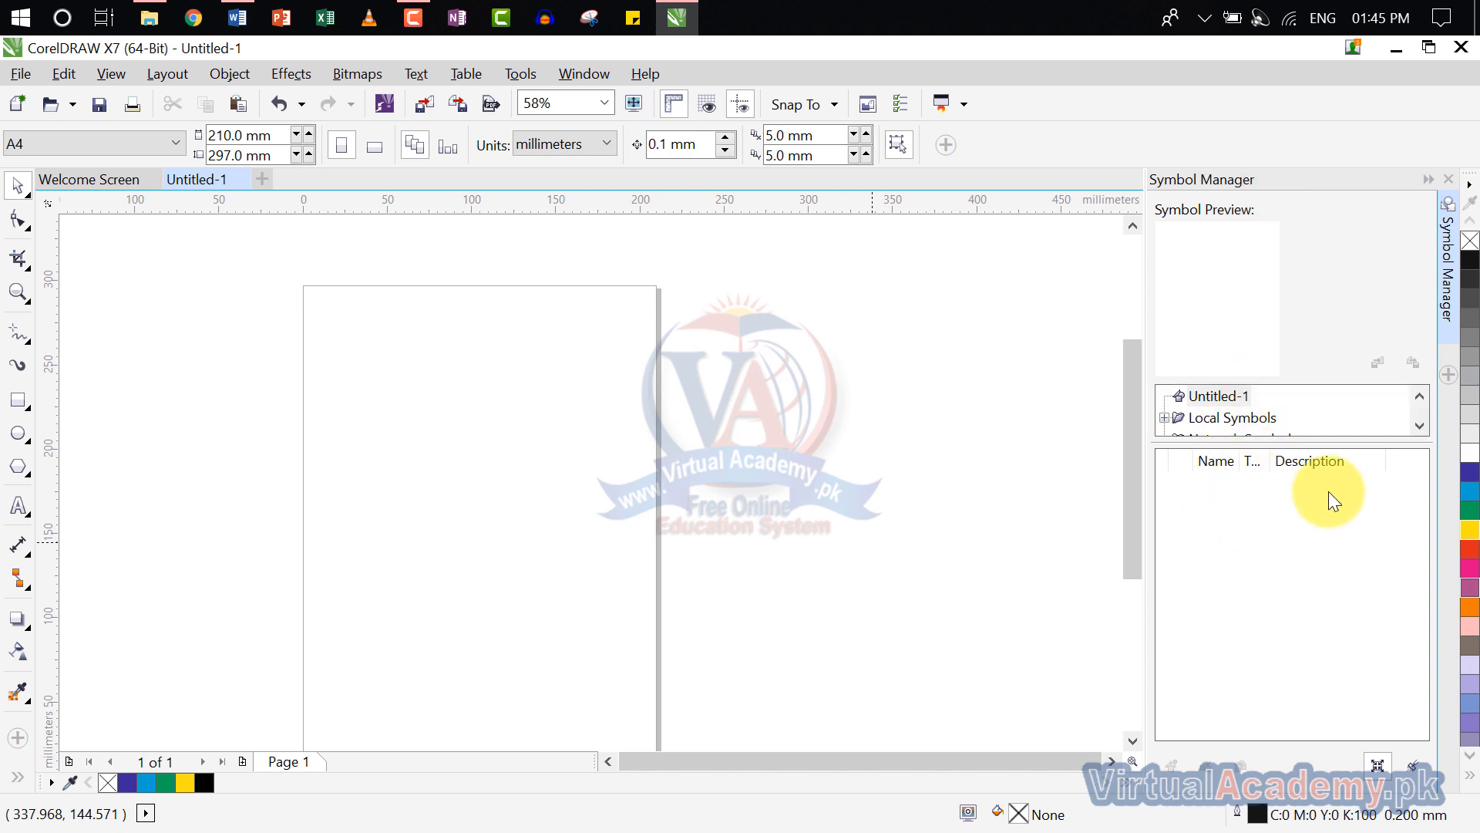
Draw an upright ellipse about 84 by 142 mm on the page, slightly right of its centre.
left_click_drag(528, 504, 555, 483)
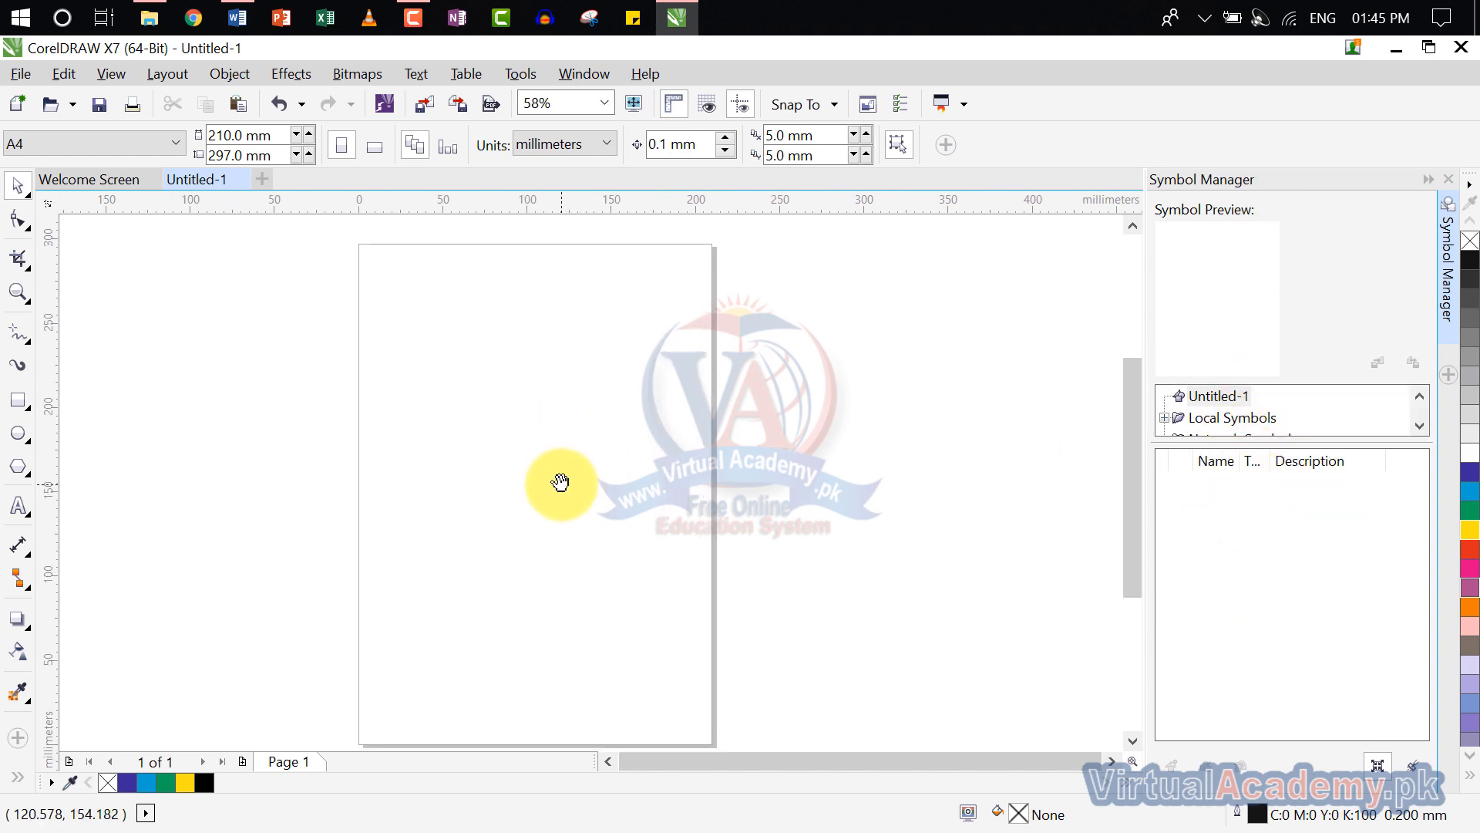
left_click(19, 433)
left_click(85, 429)
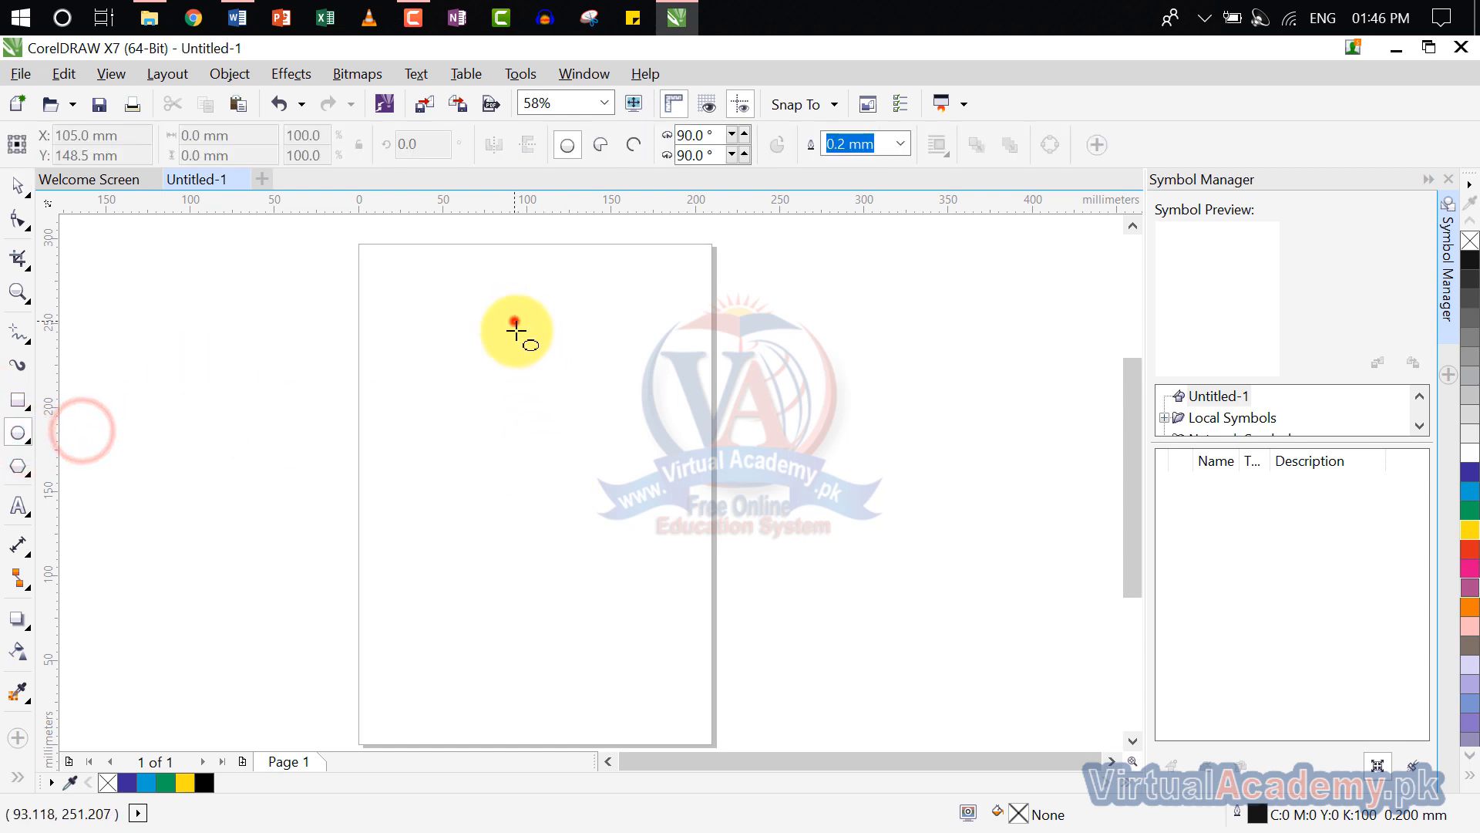
left_click_drag(515, 324, 660, 562)
scroll(529, 420, "up", 2)
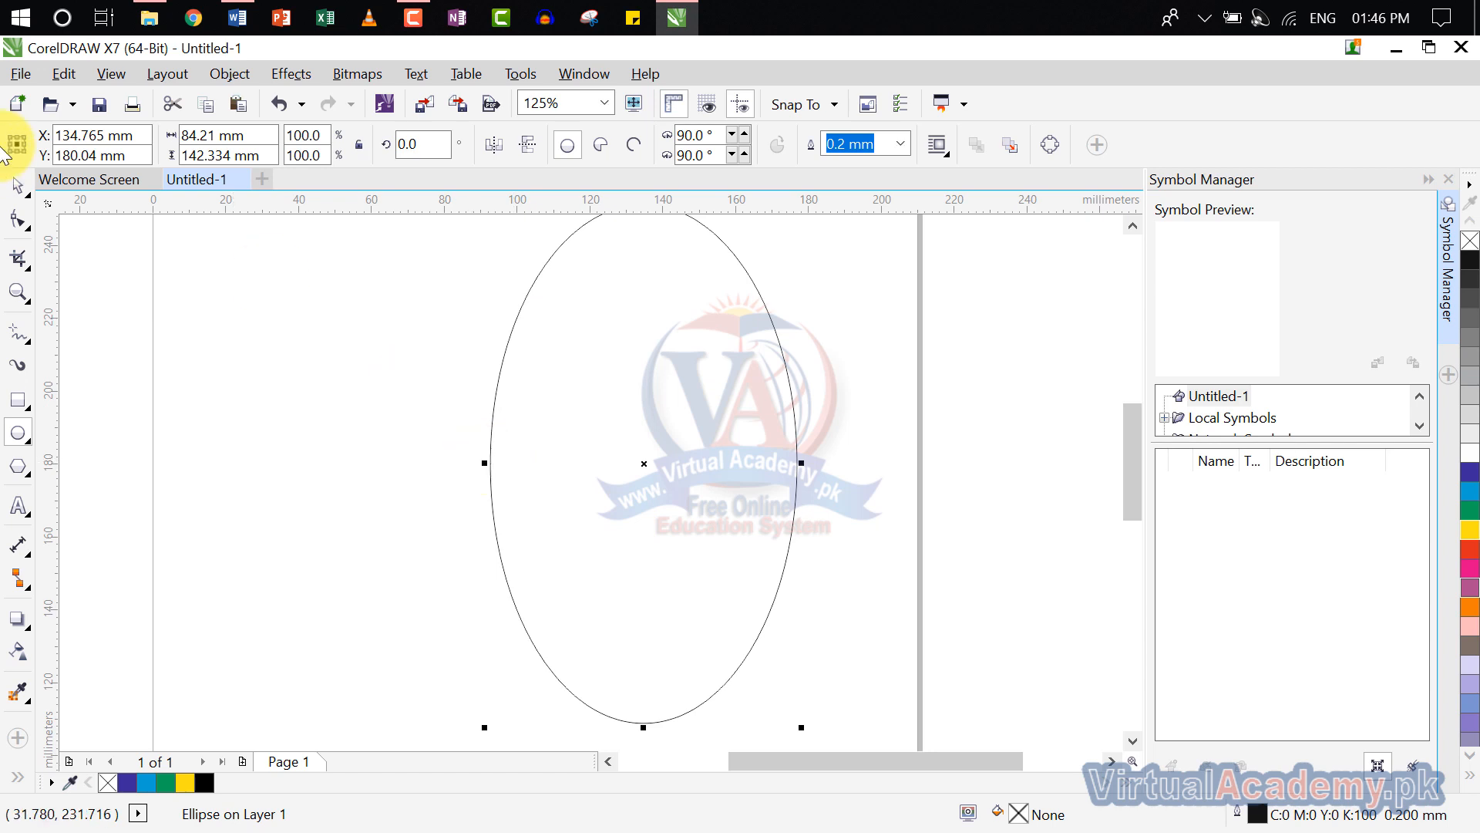
Convert the ellipse to curves and pull its left node inward past the centre to form a crescent about 49 mm wide.
left_click(18, 222)
left_click(83, 219)
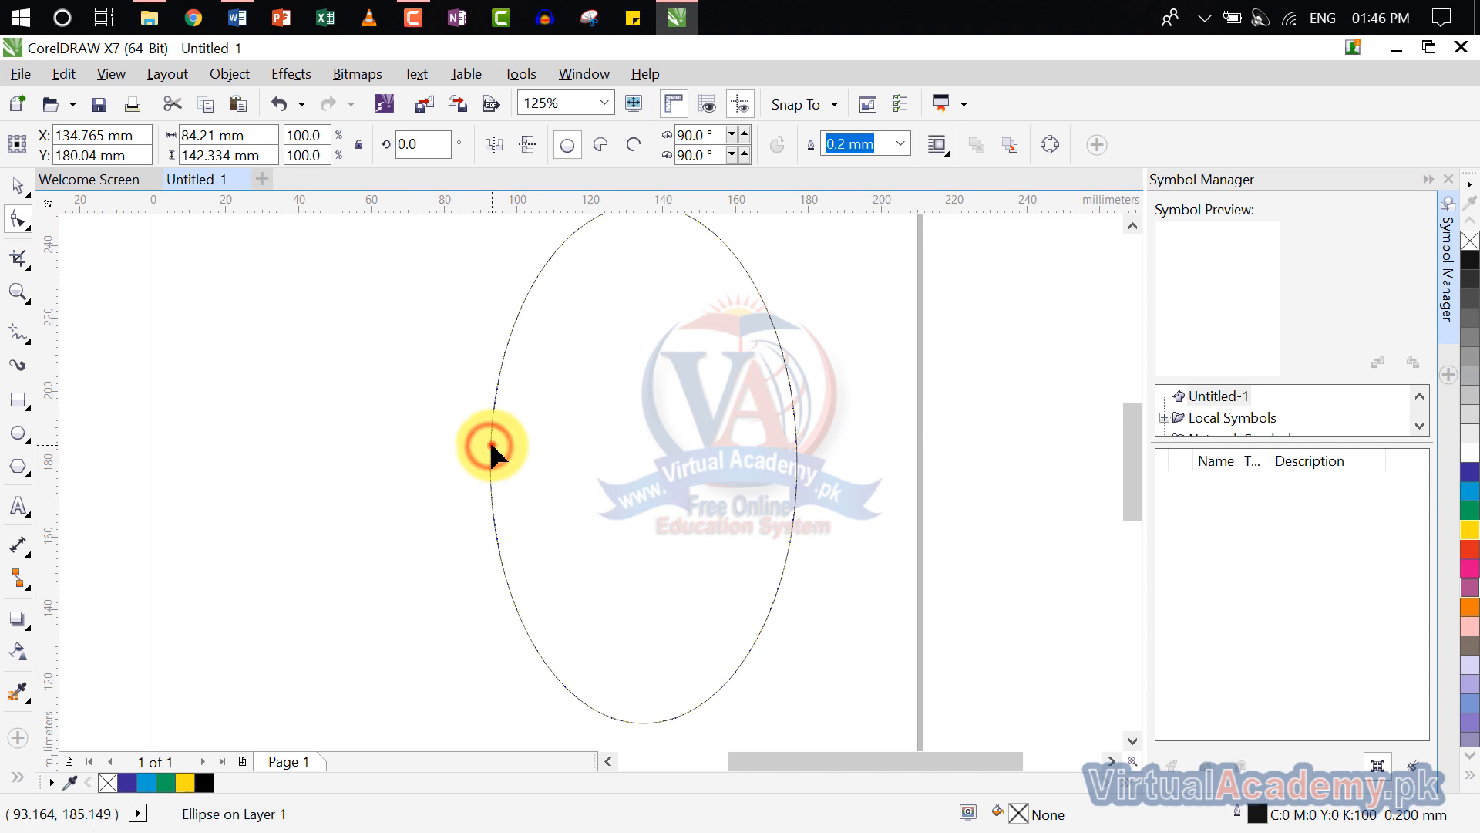
left_click(492, 445)
left_click(492, 445)
left_click(492, 445)
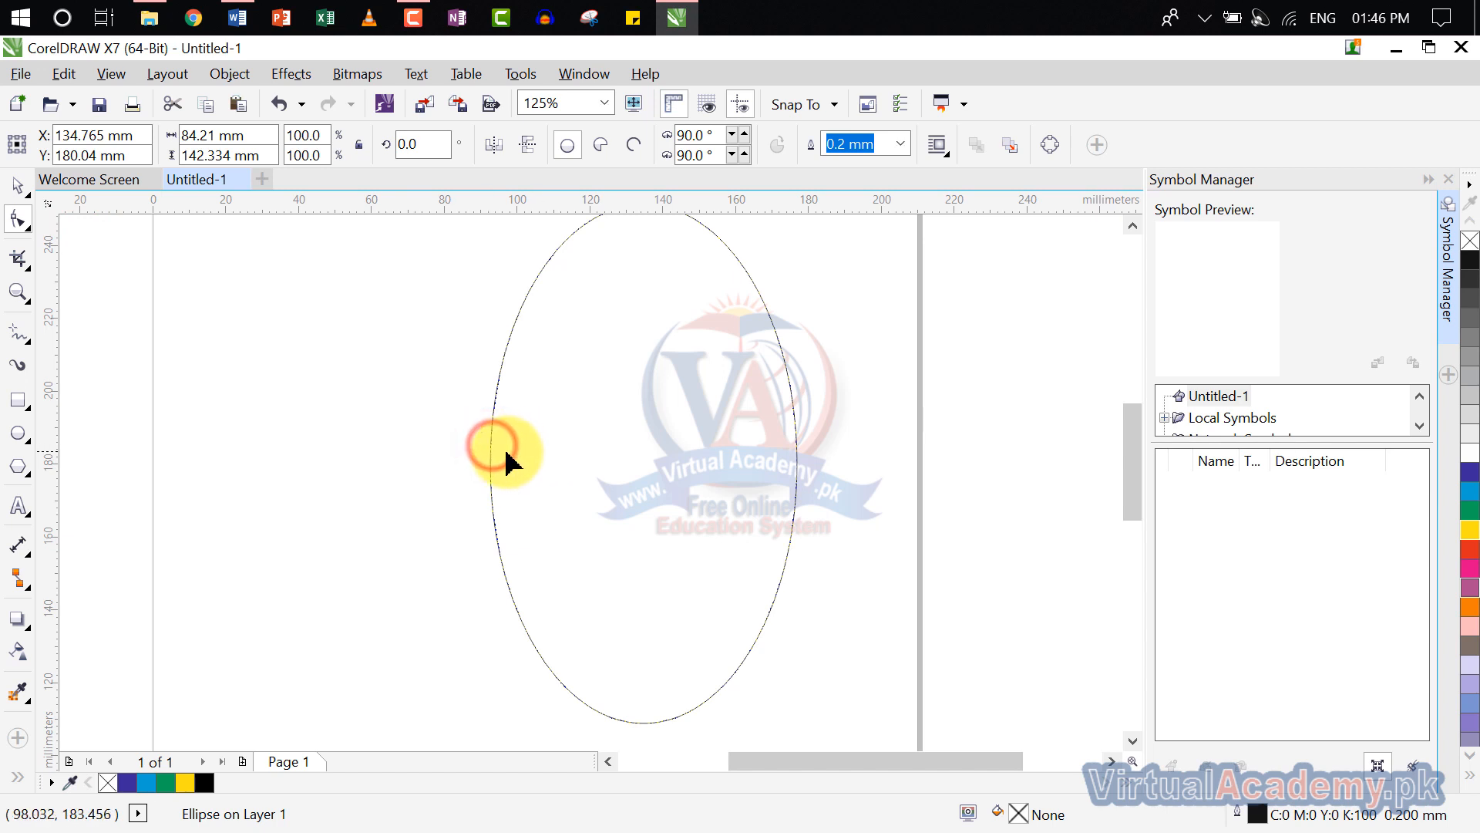
right_click(492, 463)
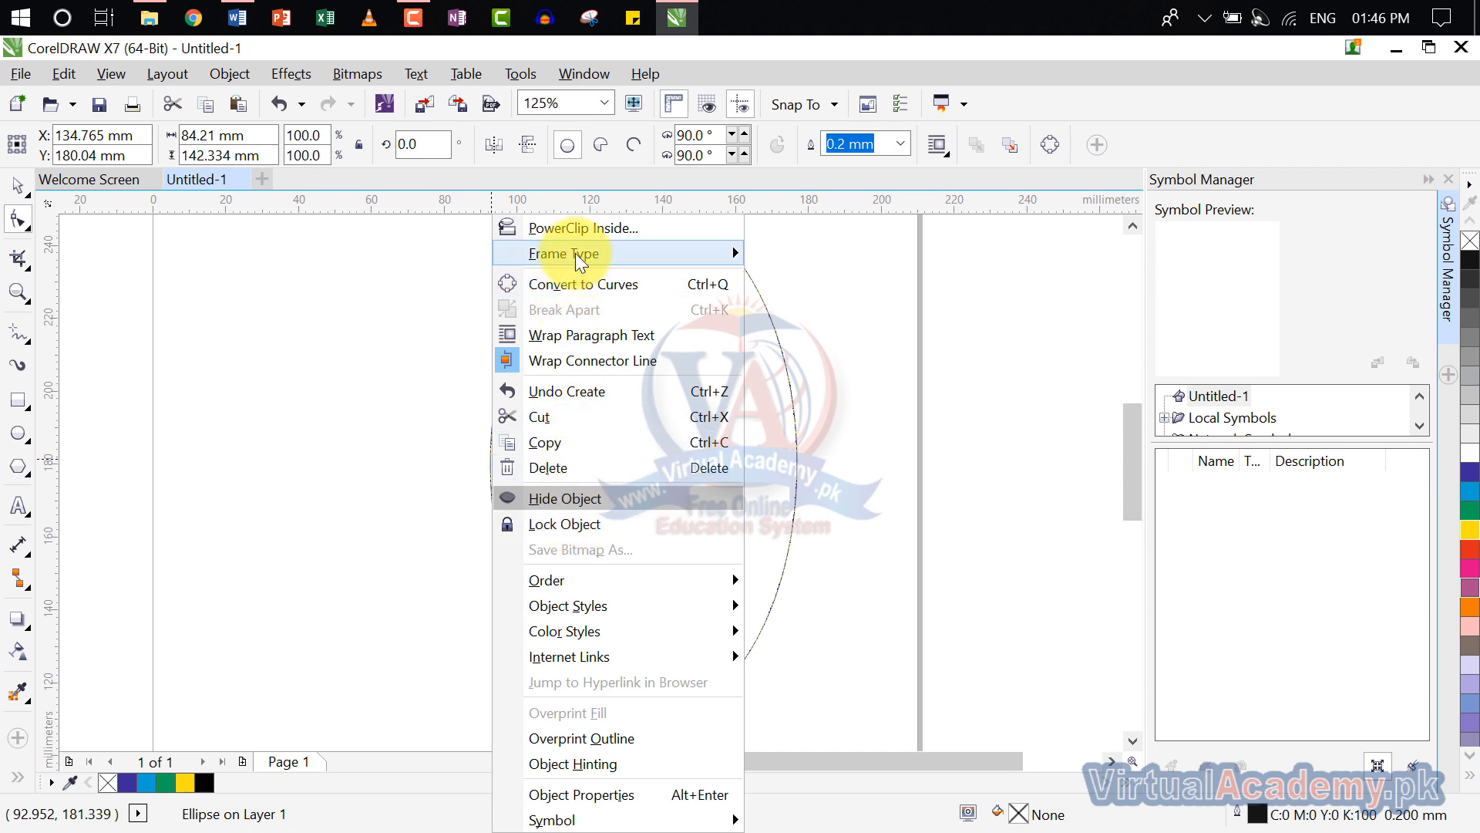
left_click(585, 279)
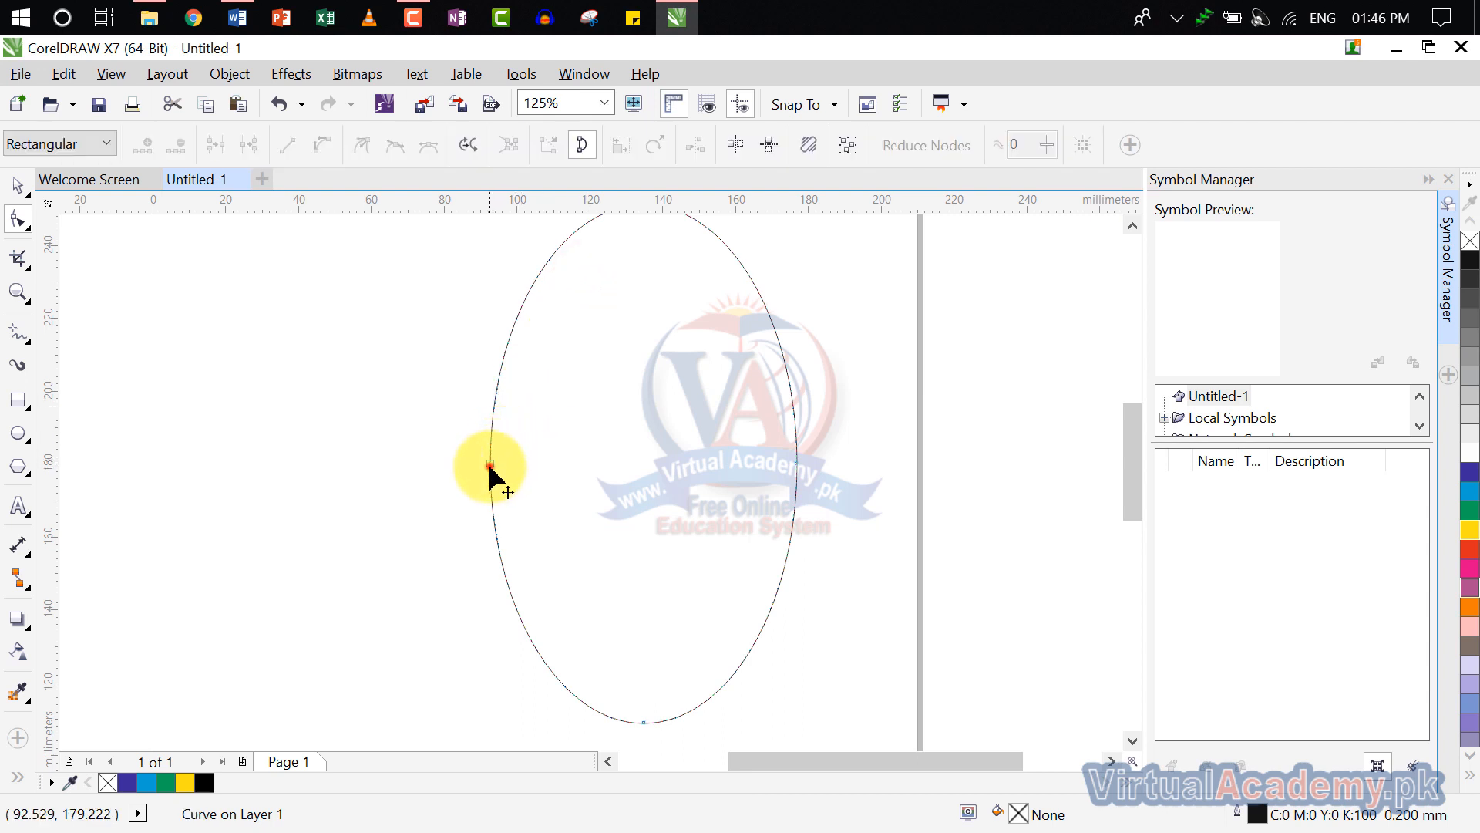
left_click_drag(490, 466, 716, 448)
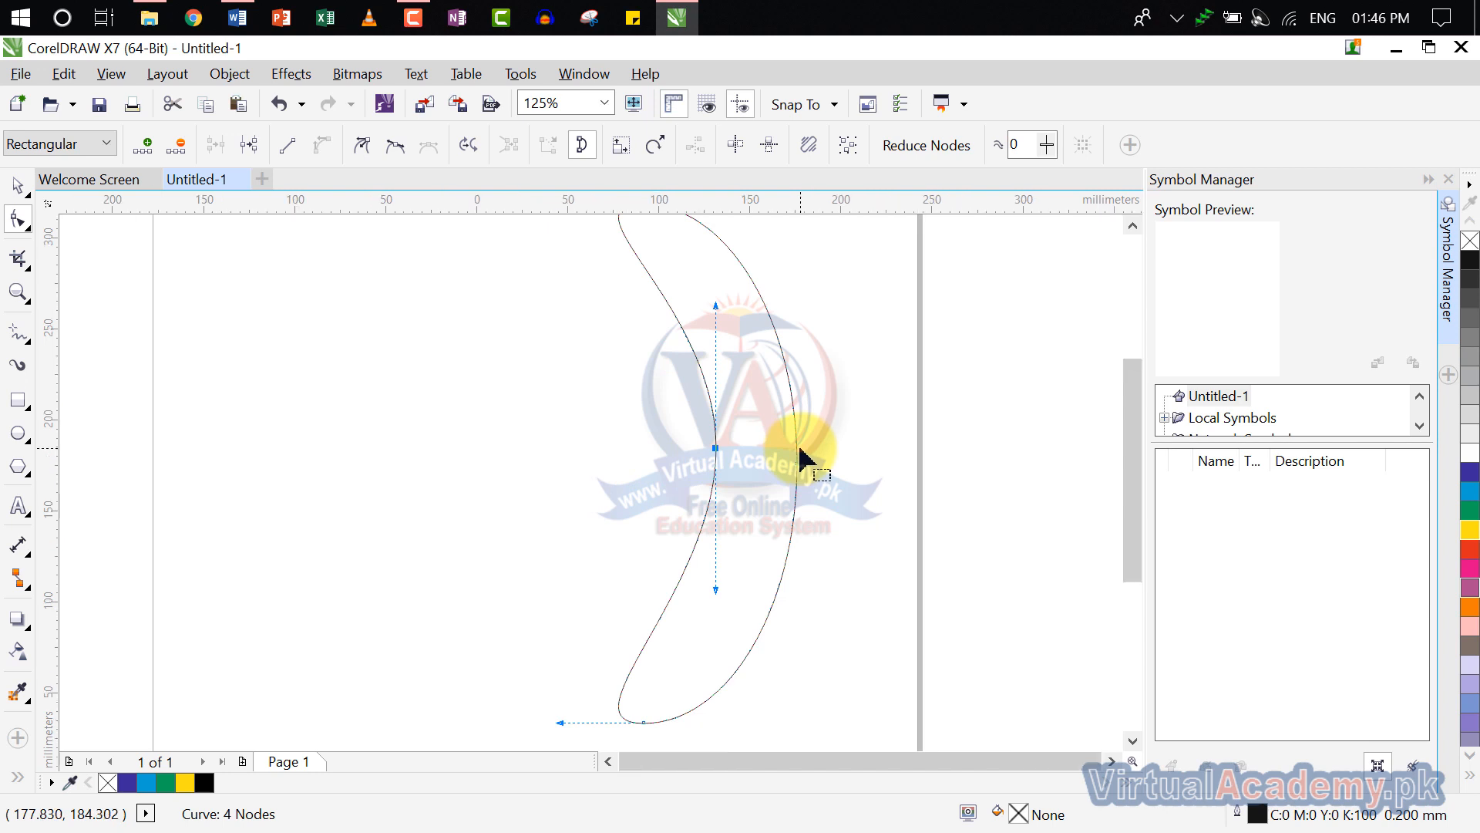
scroll(802, 459, "down", 2)
Duplicate the crescent with 5 mm horizontal and vertical offsets, and flip the copy to the left at about 66 mm wide.
left_click(23, 191)
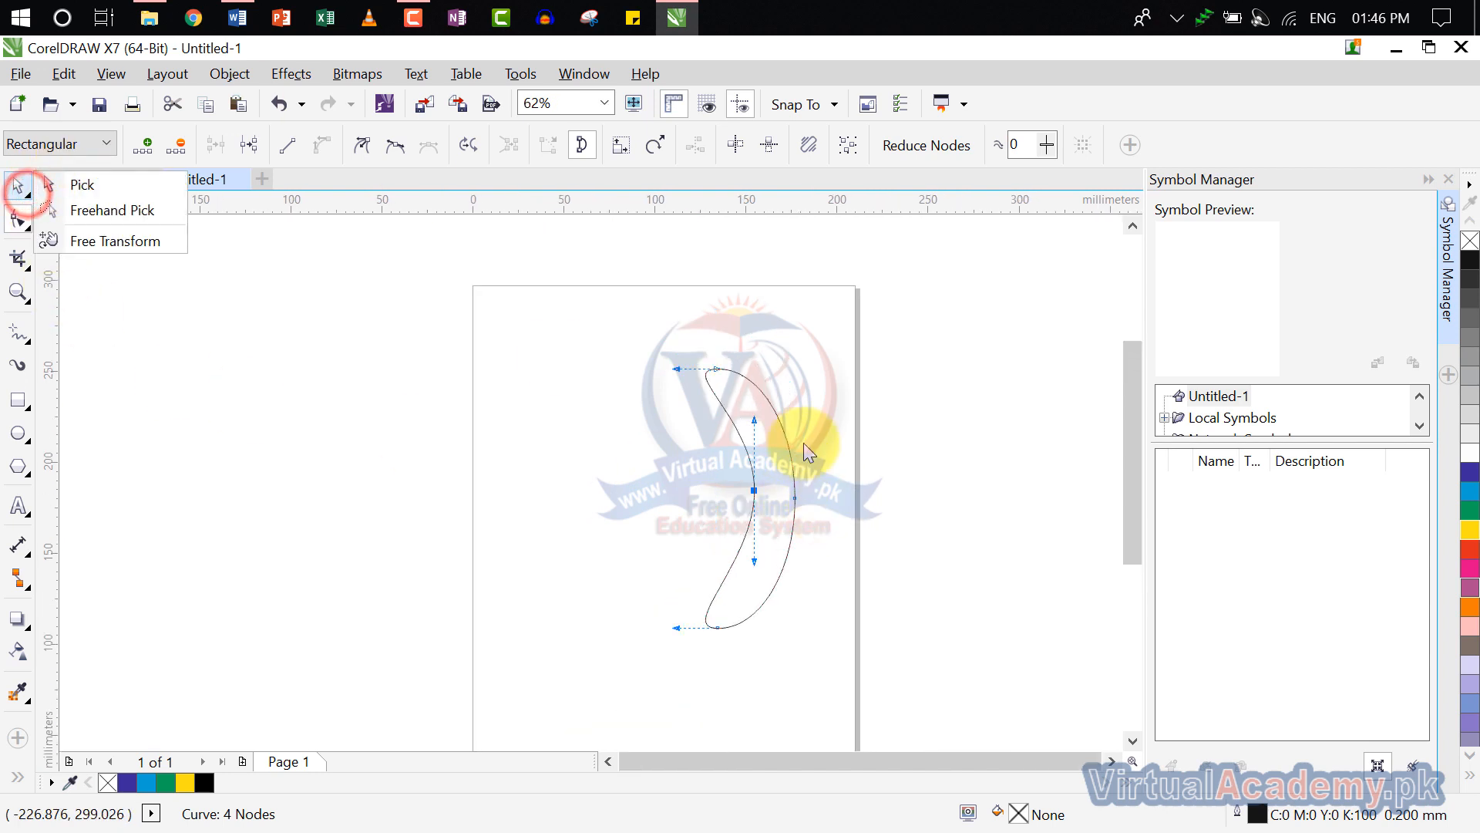
left_click(86, 187)
left_click(806, 521)
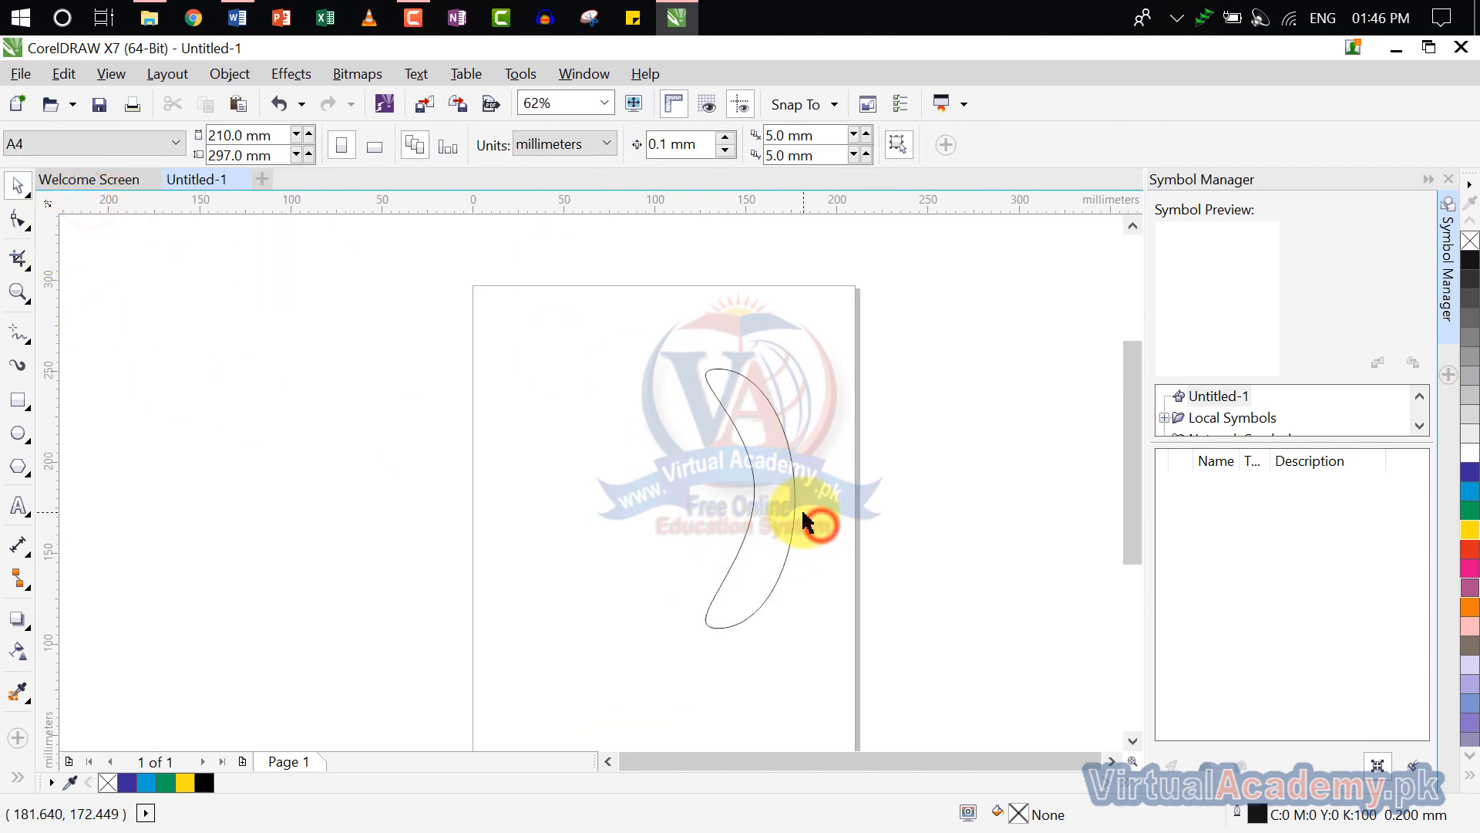
left_click(795, 511)
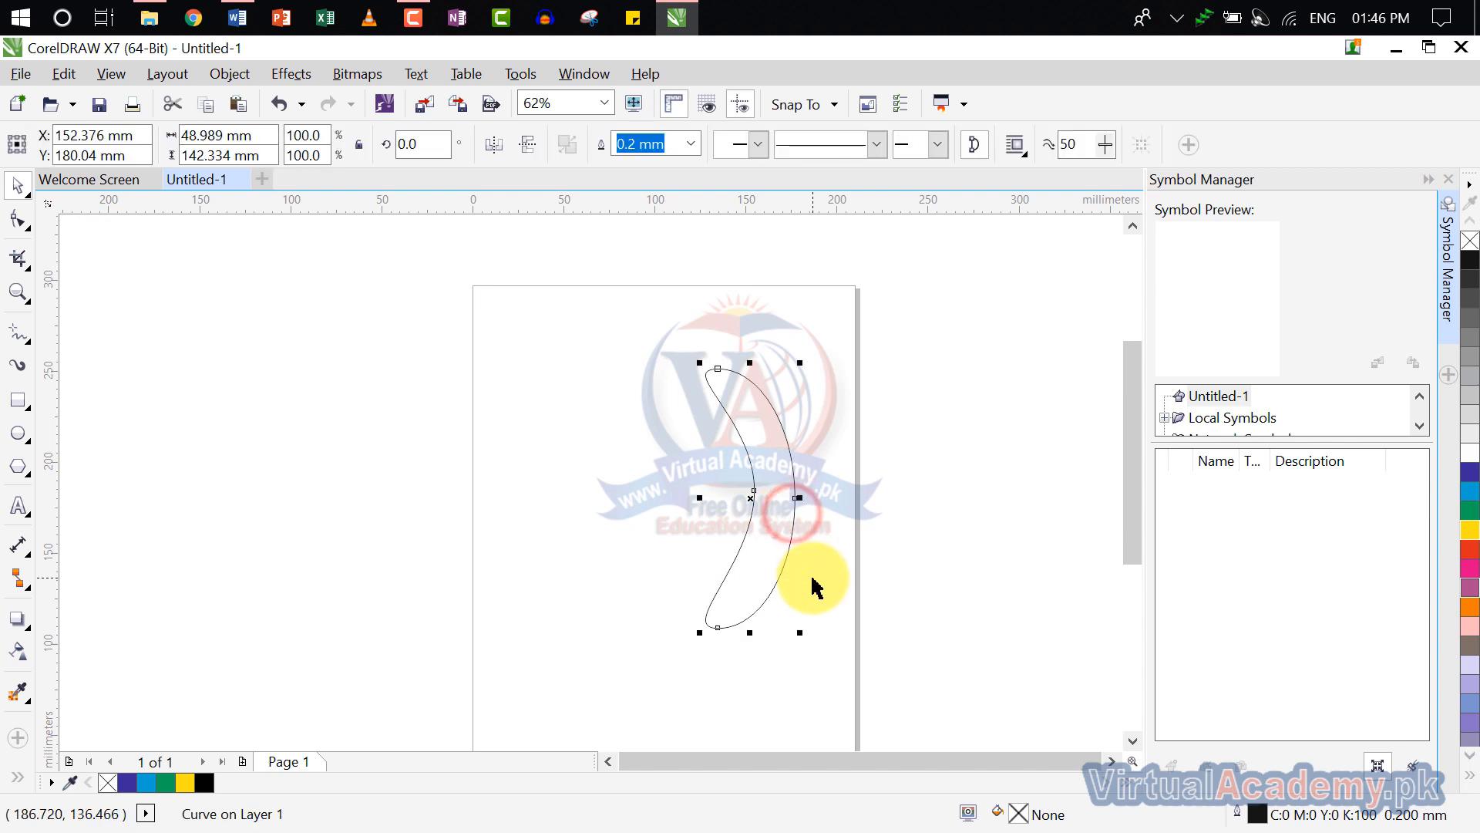
key("ctrl+d")
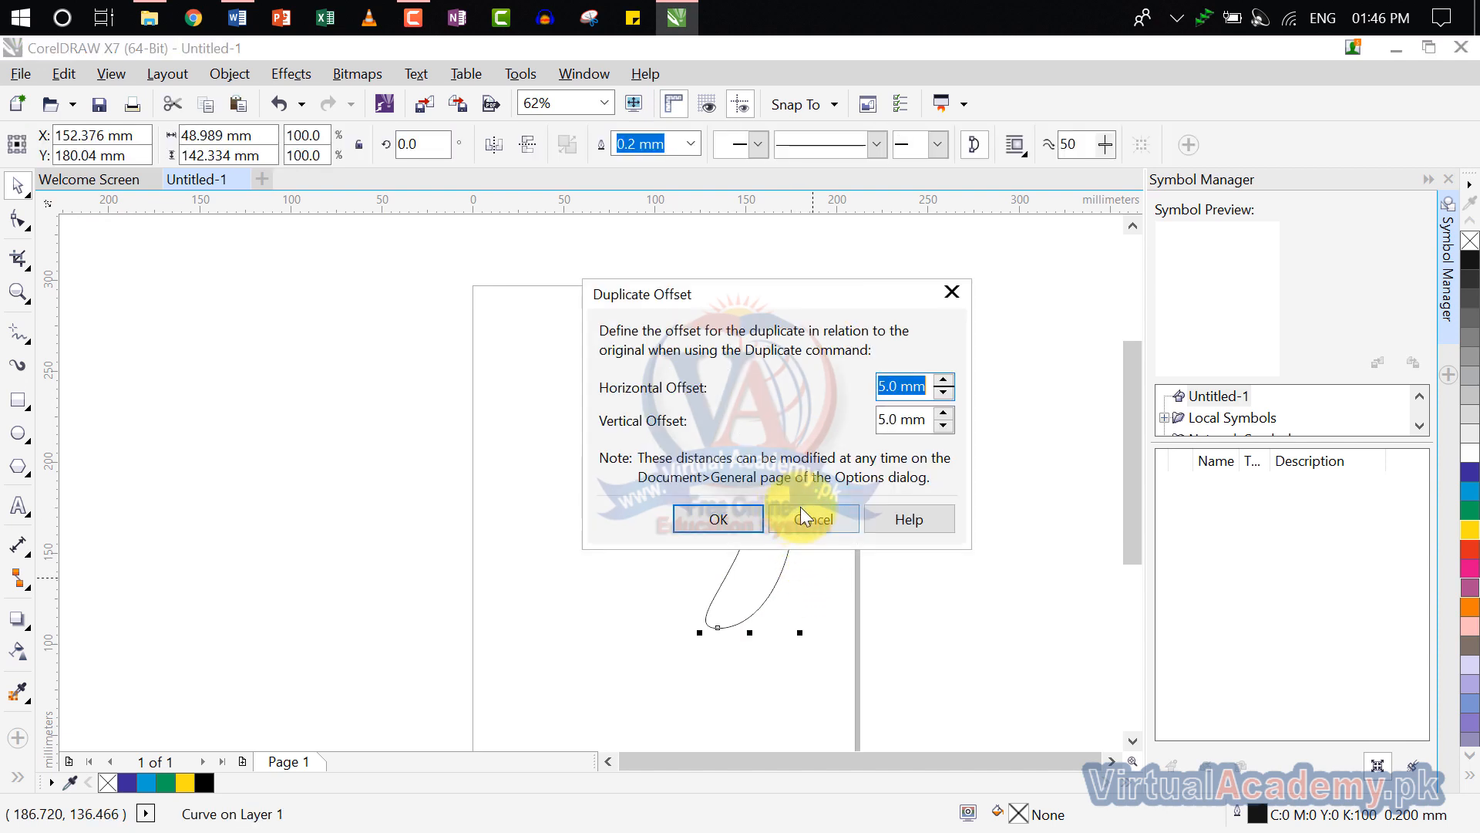
left_click(750, 515)
left_click_drag(804, 489, 712, 502)
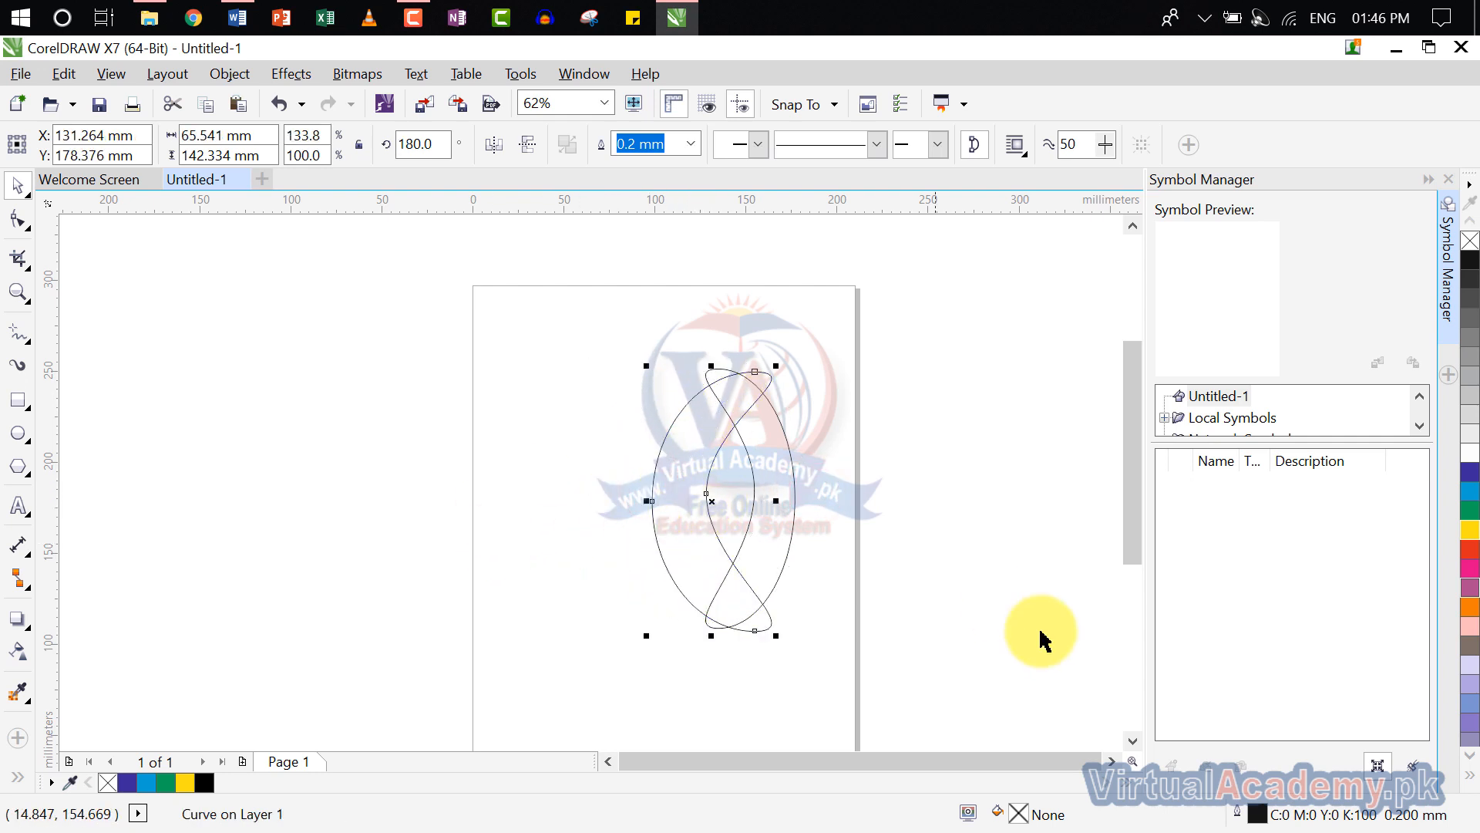
Fill the flipped crescent red and the original one magenta, and shift the red crescent slightly up and right.
left_click(1467, 551)
left_click(760, 491)
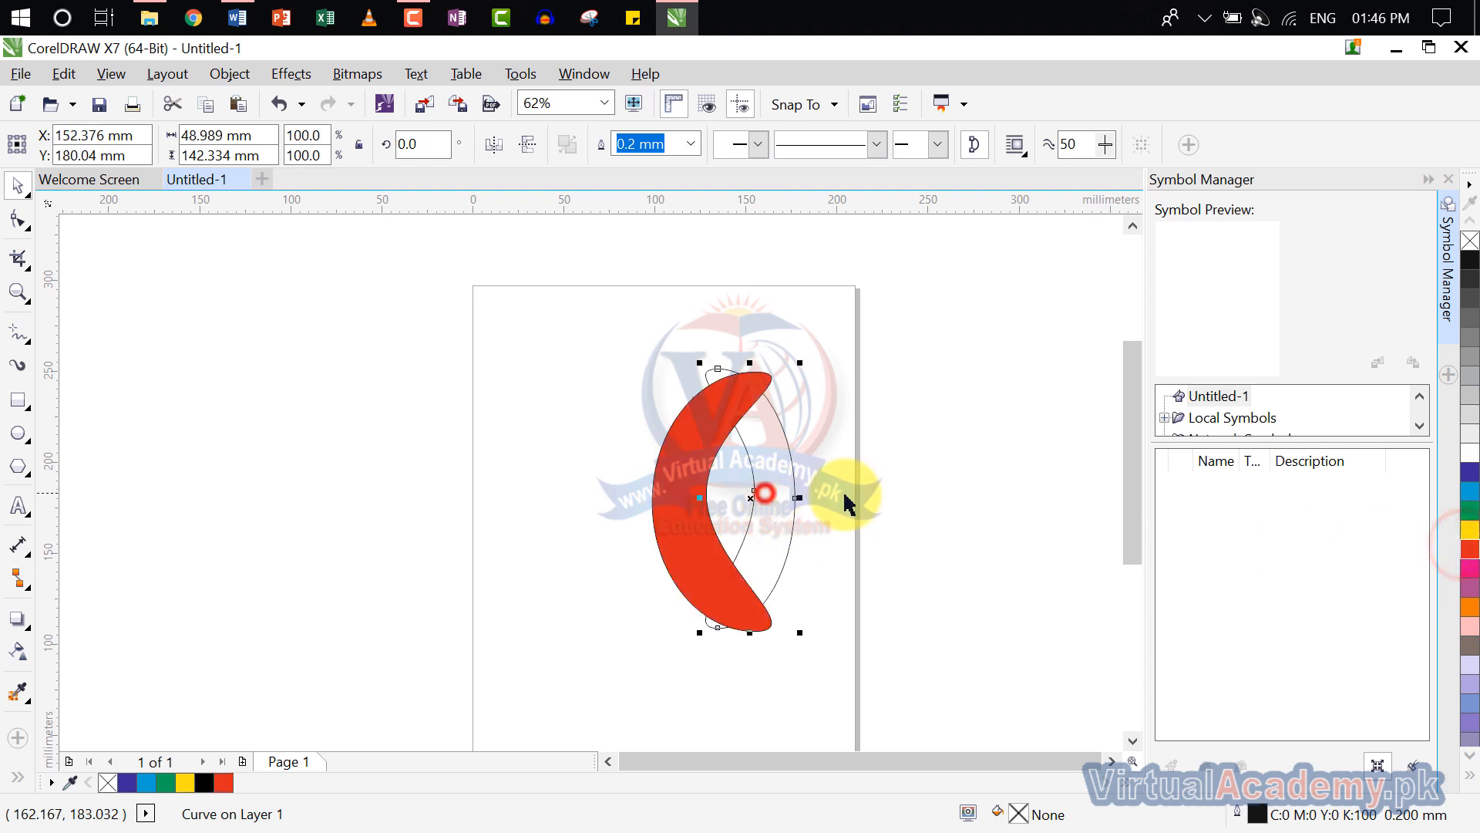
left_click(1468, 574)
left_click(811, 549)
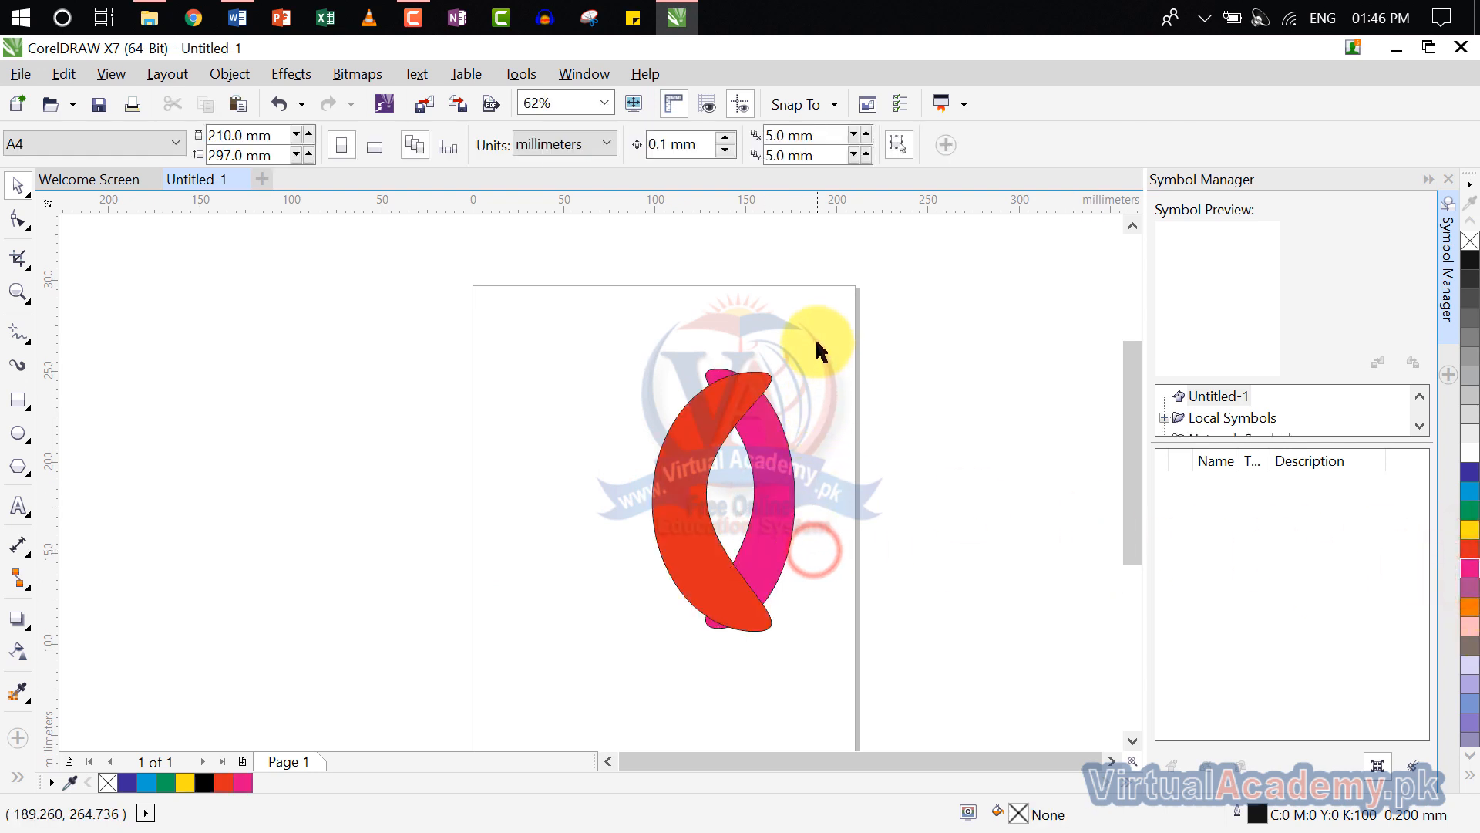
left_click_drag(818, 342, 684, 529)
left_click(691, 521)
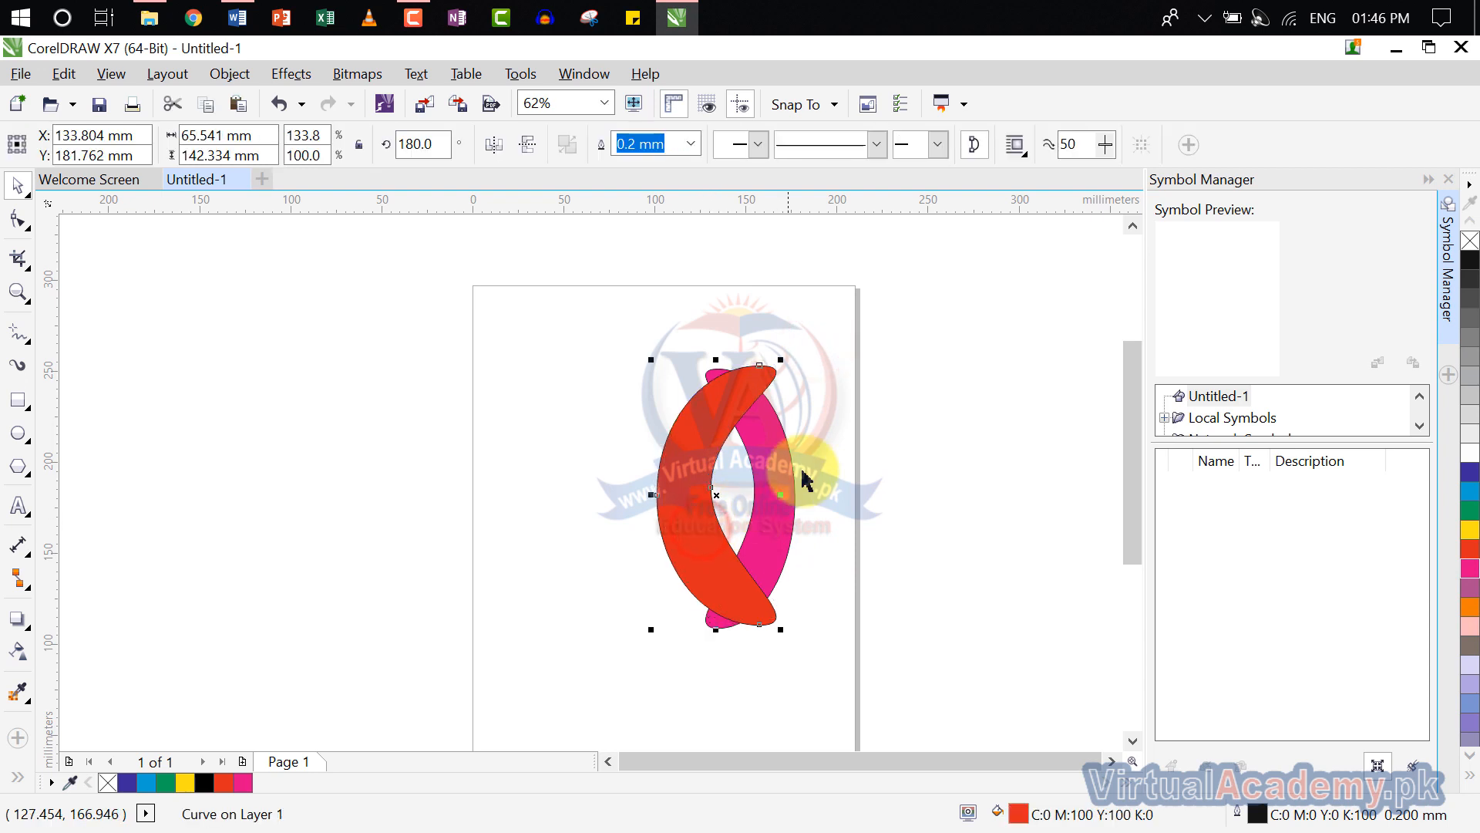
Create a boundary around all objects in the crescents' area and fill the boundary shape yellow.
left_click_drag(822, 342, 578, 727)
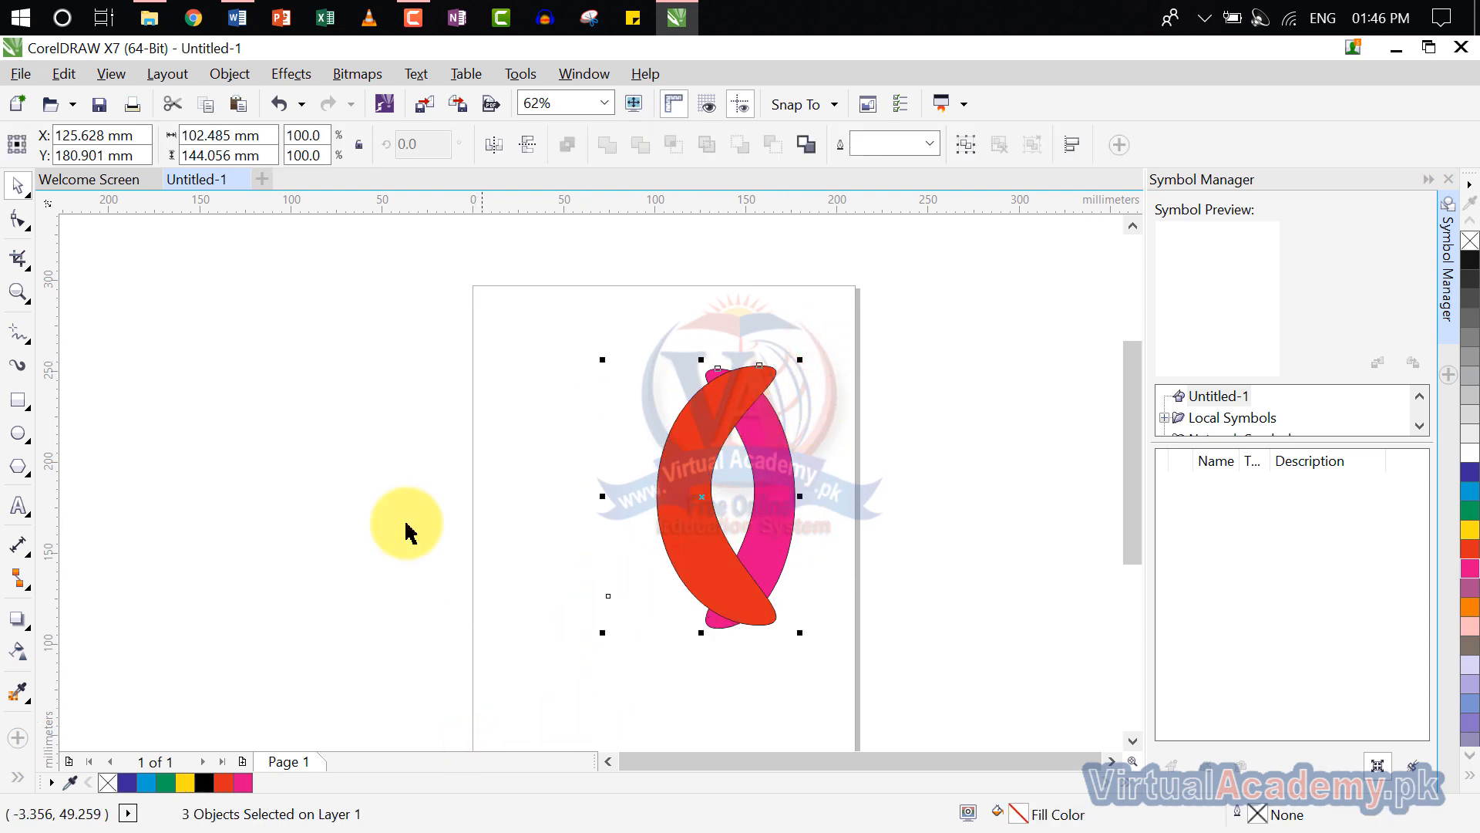
left_click(594, 600)
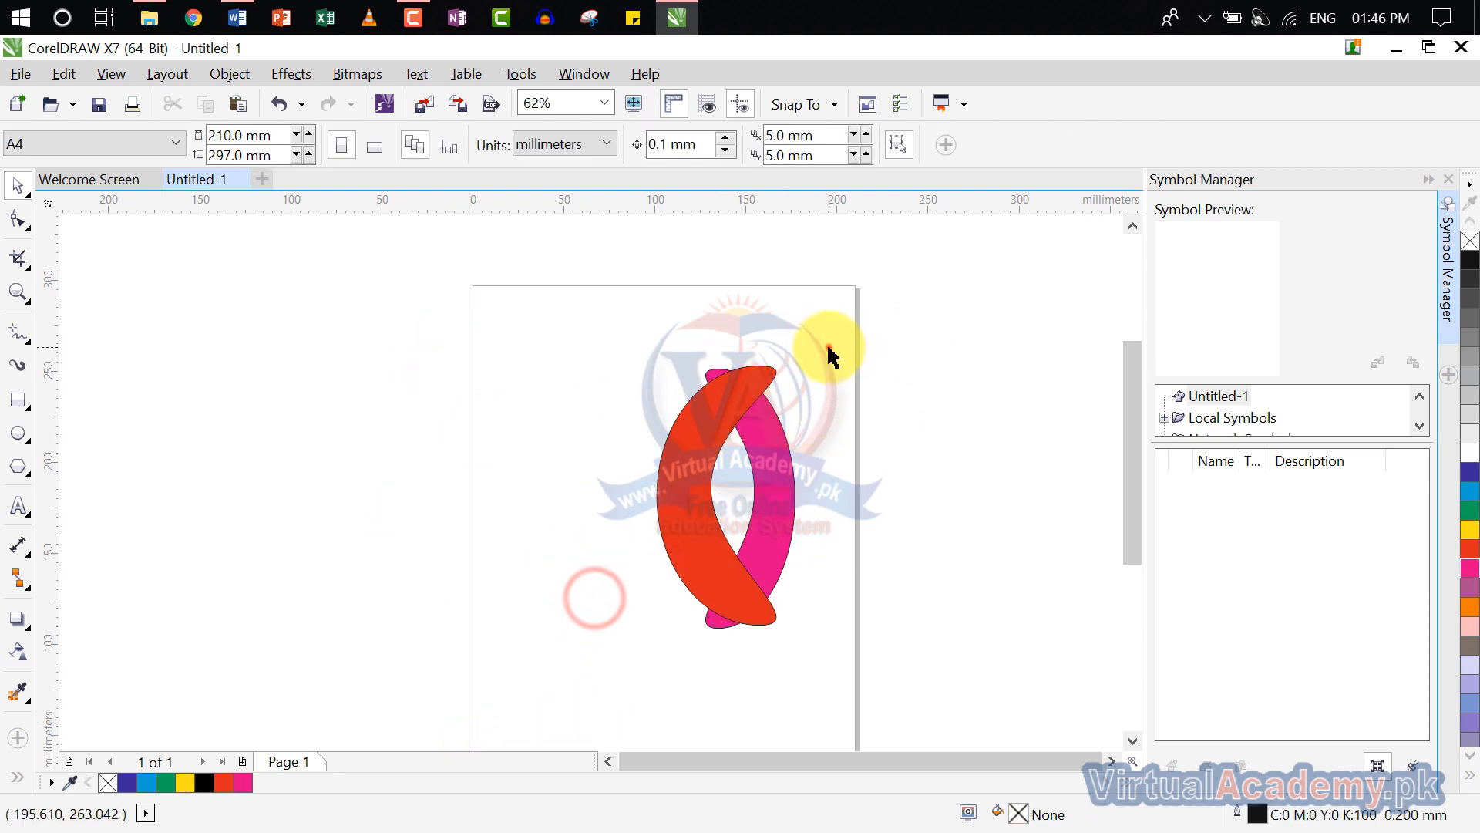
left_click_drag(826, 346, 579, 708)
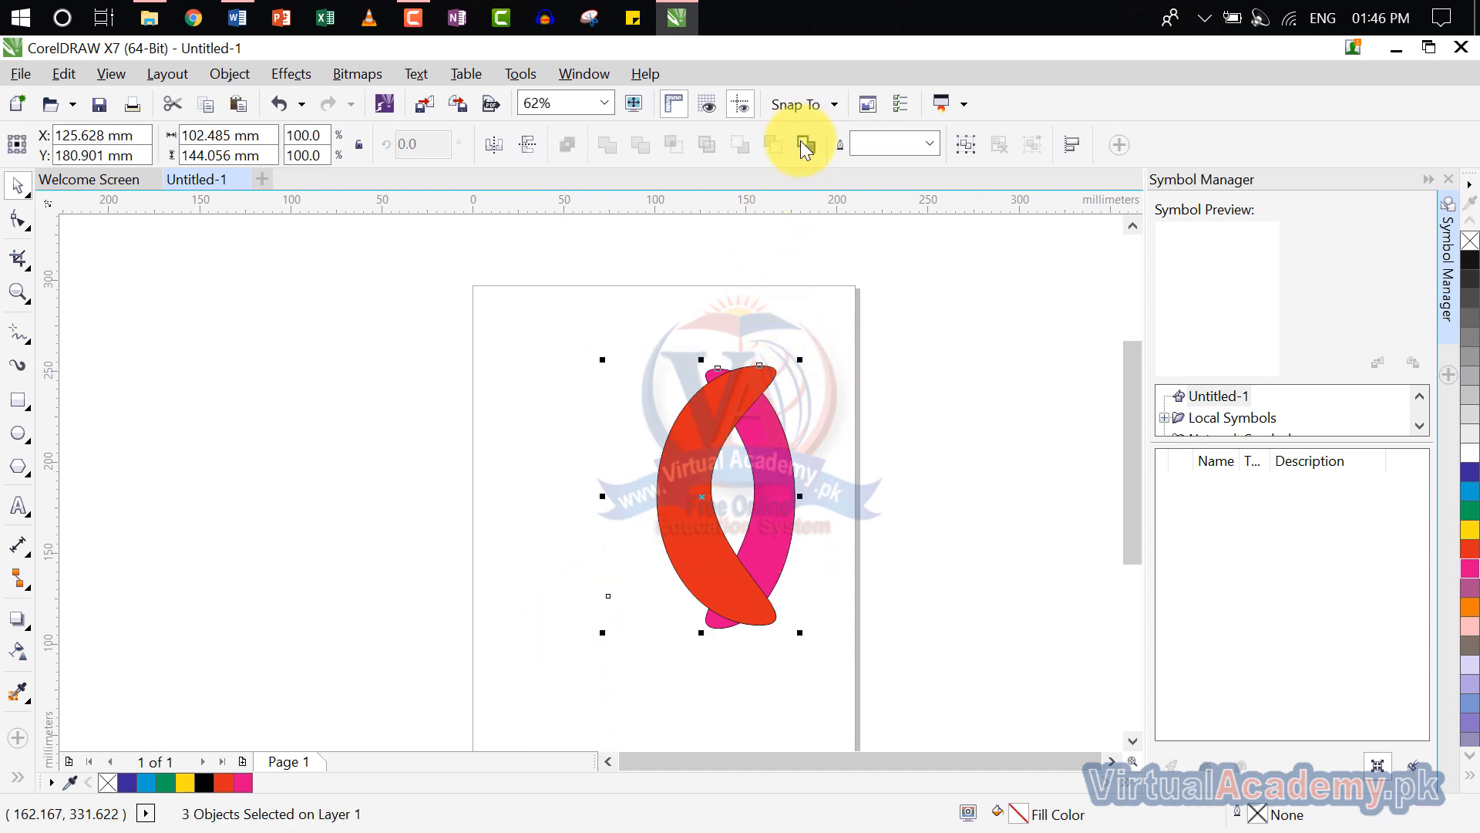
left_click(804, 144)
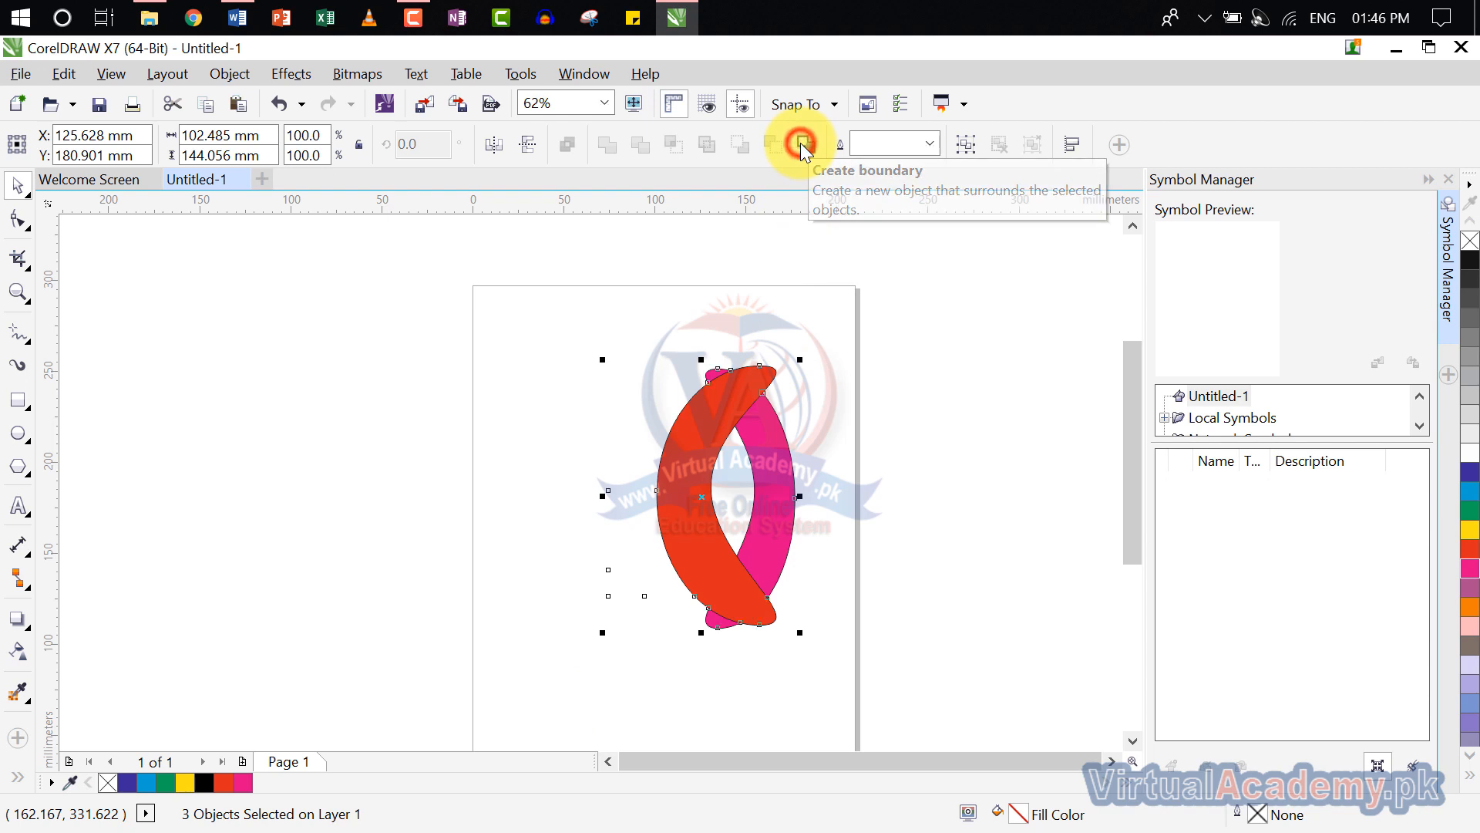
left_click(826, 562)
left_click(639, 596)
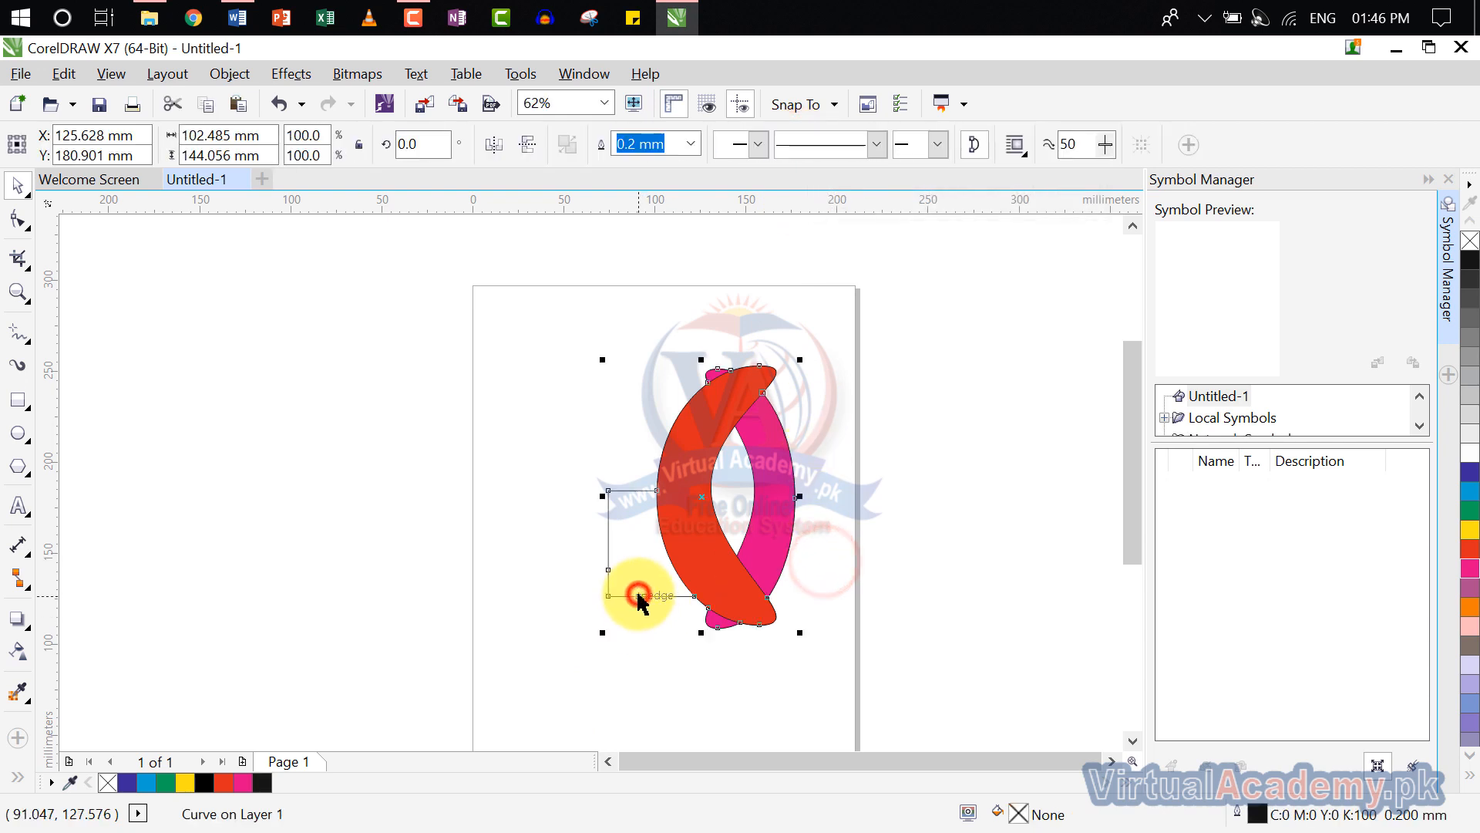
left_click(1467, 536)
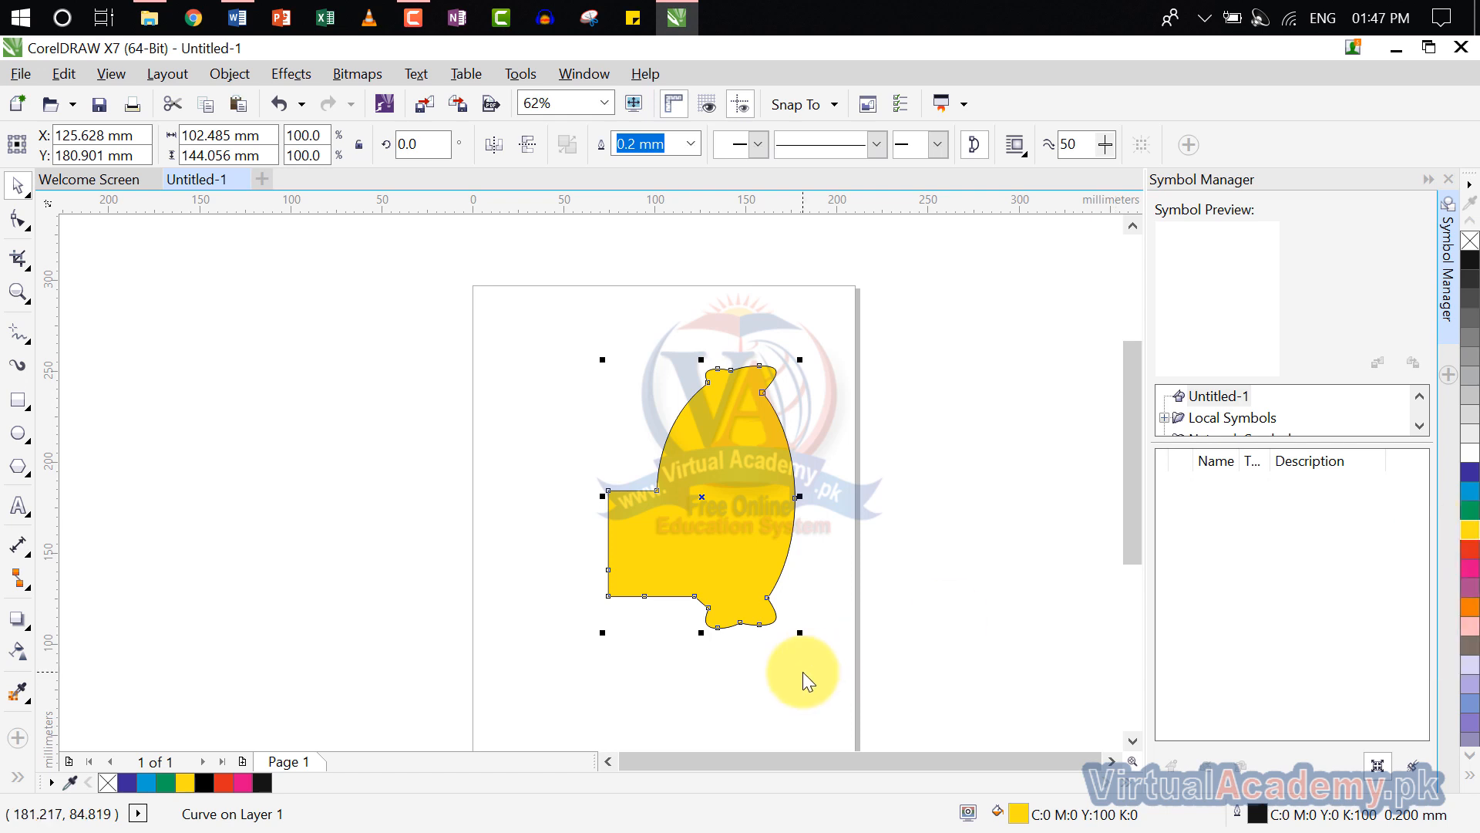
Undo the yellow fill and delete the boundary shape around the crescents.
key("ctrl+z")
left_click(645, 598)
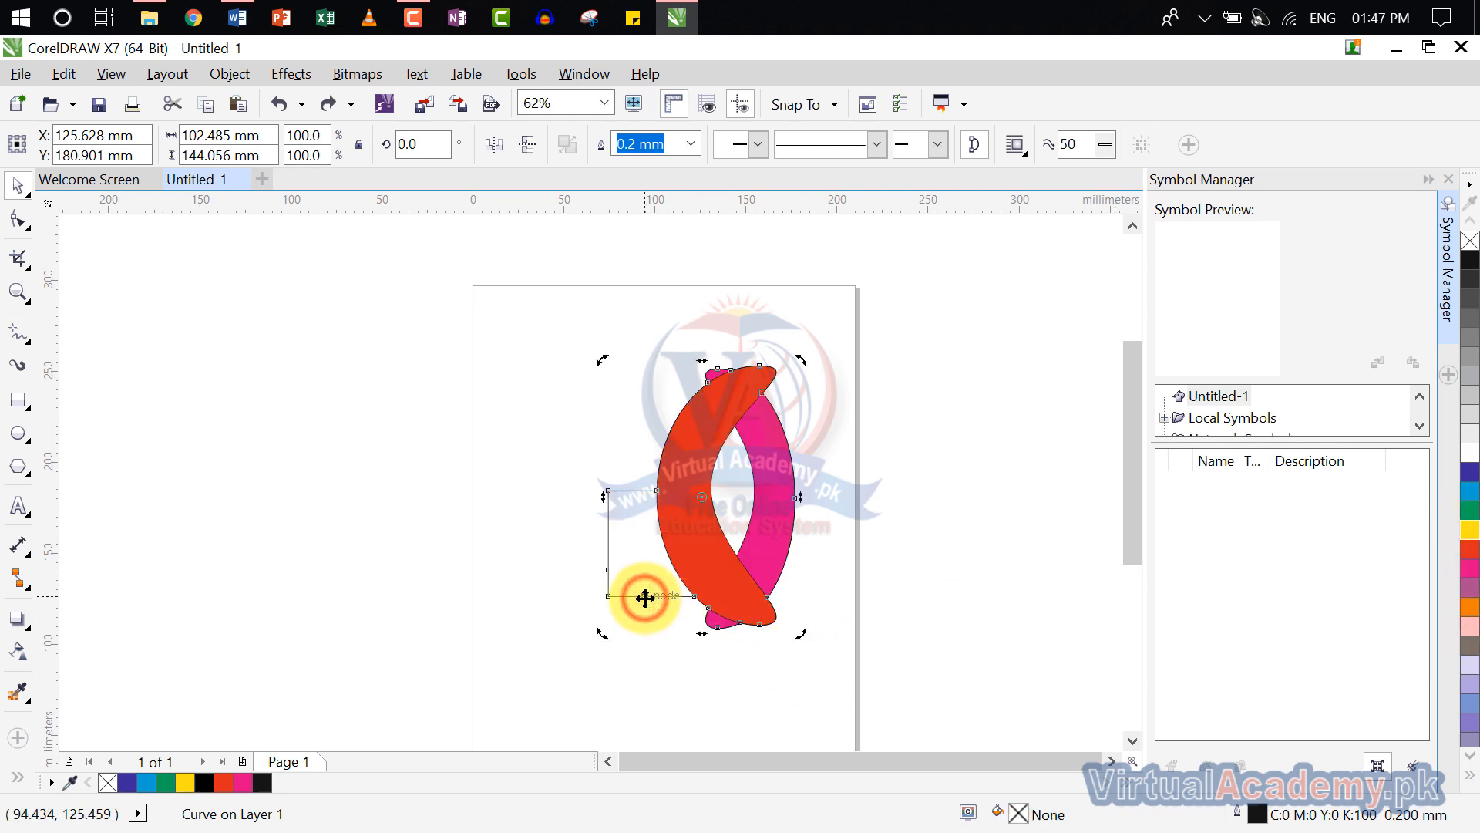
key("Delete")
left_click(842, 471)
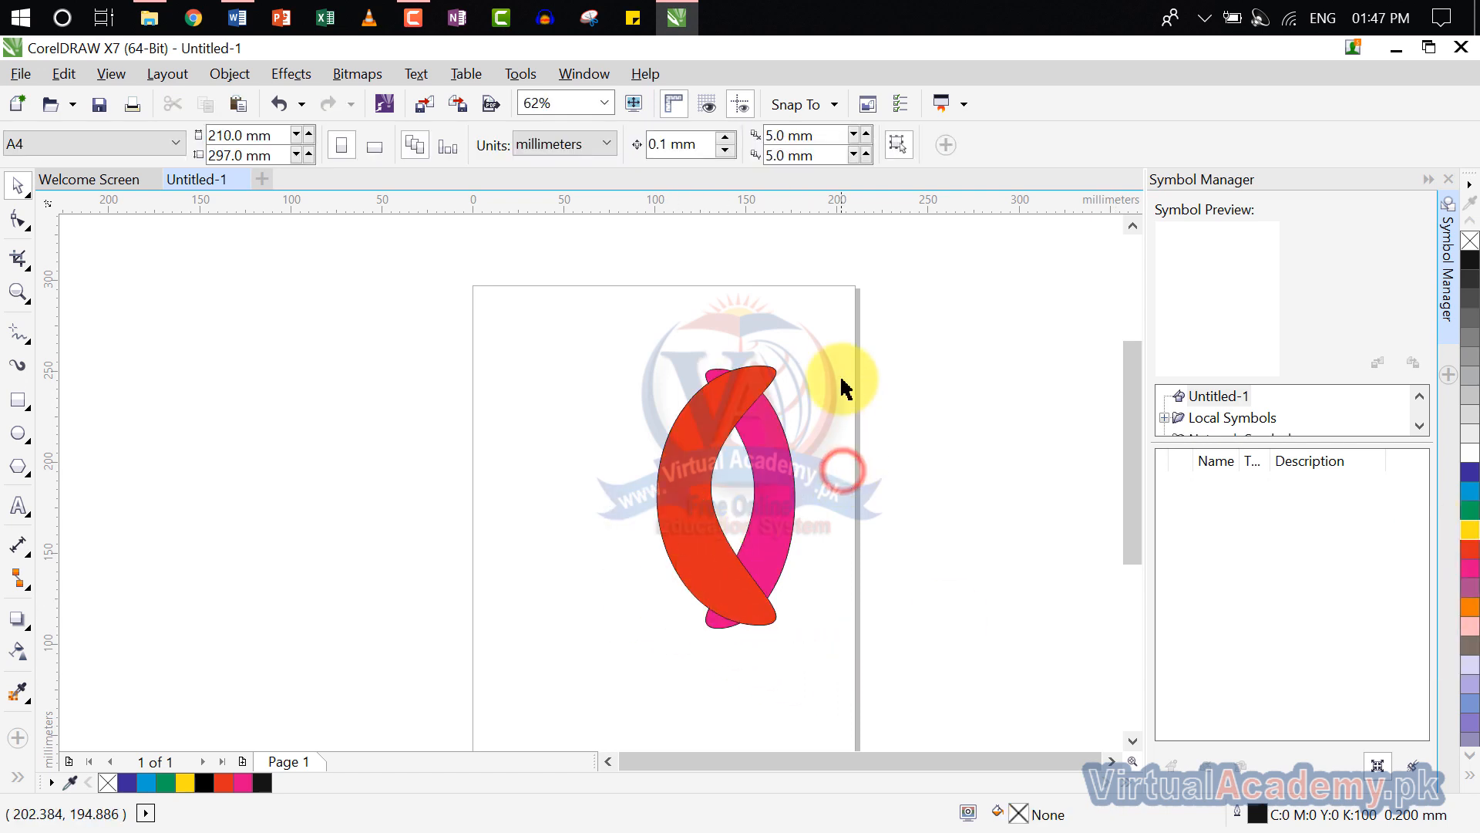
Group the red and magenta crescents, and select the group.
left_click_drag(838, 299, 615, 733)
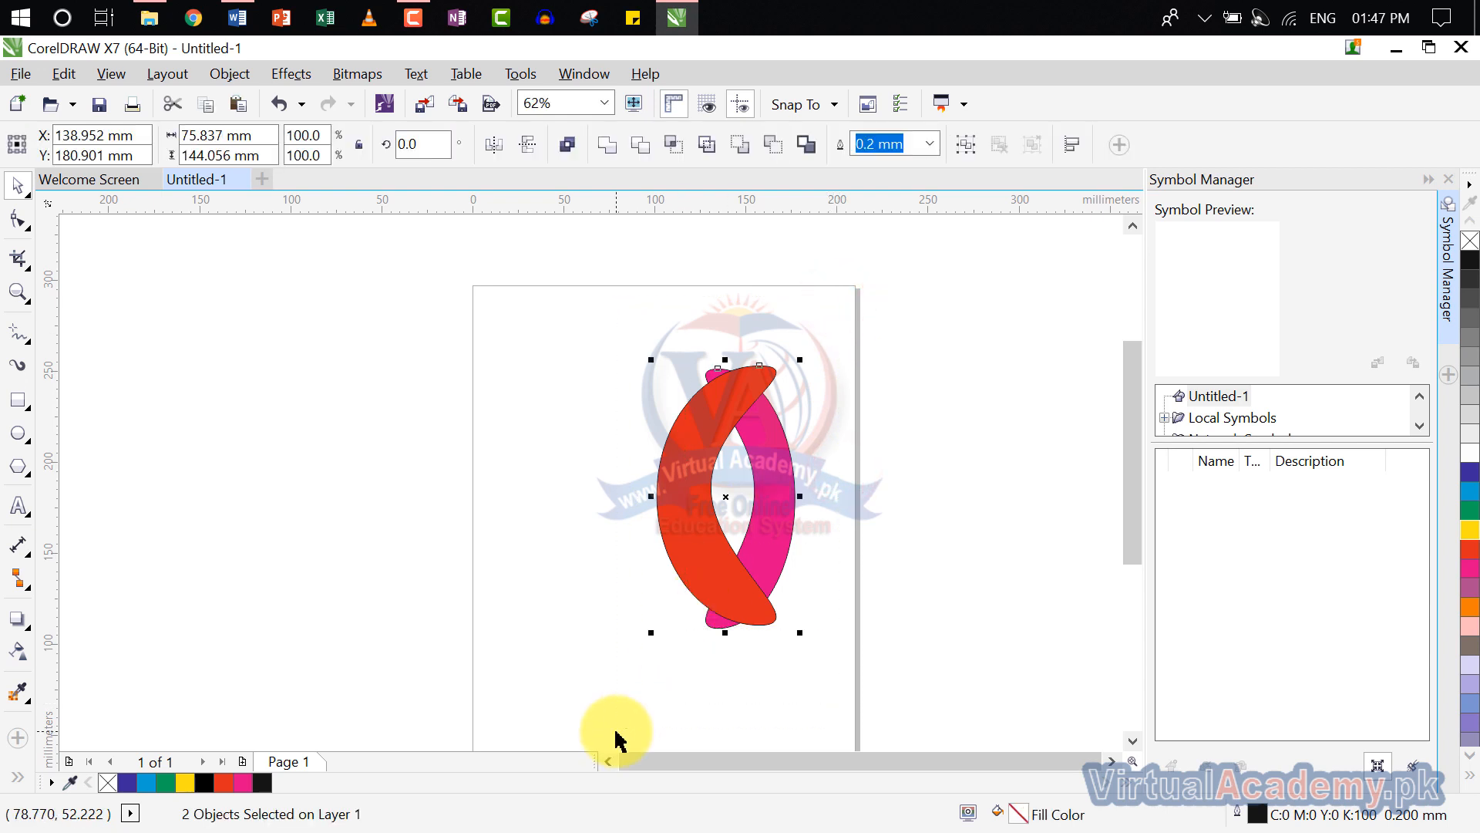
key("ctrl+g")
left_click(713, 691)
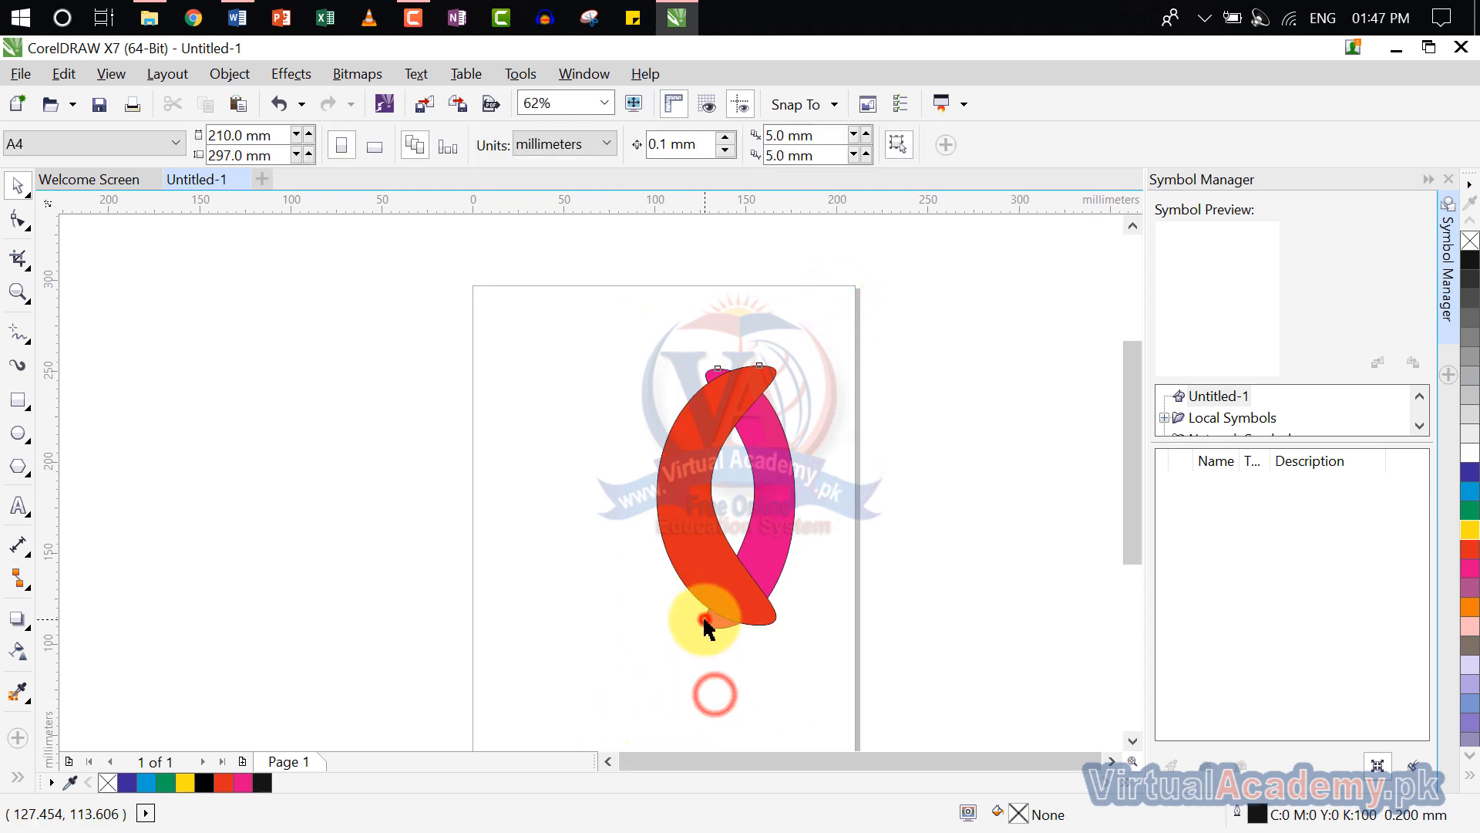
left_click(702, 615)
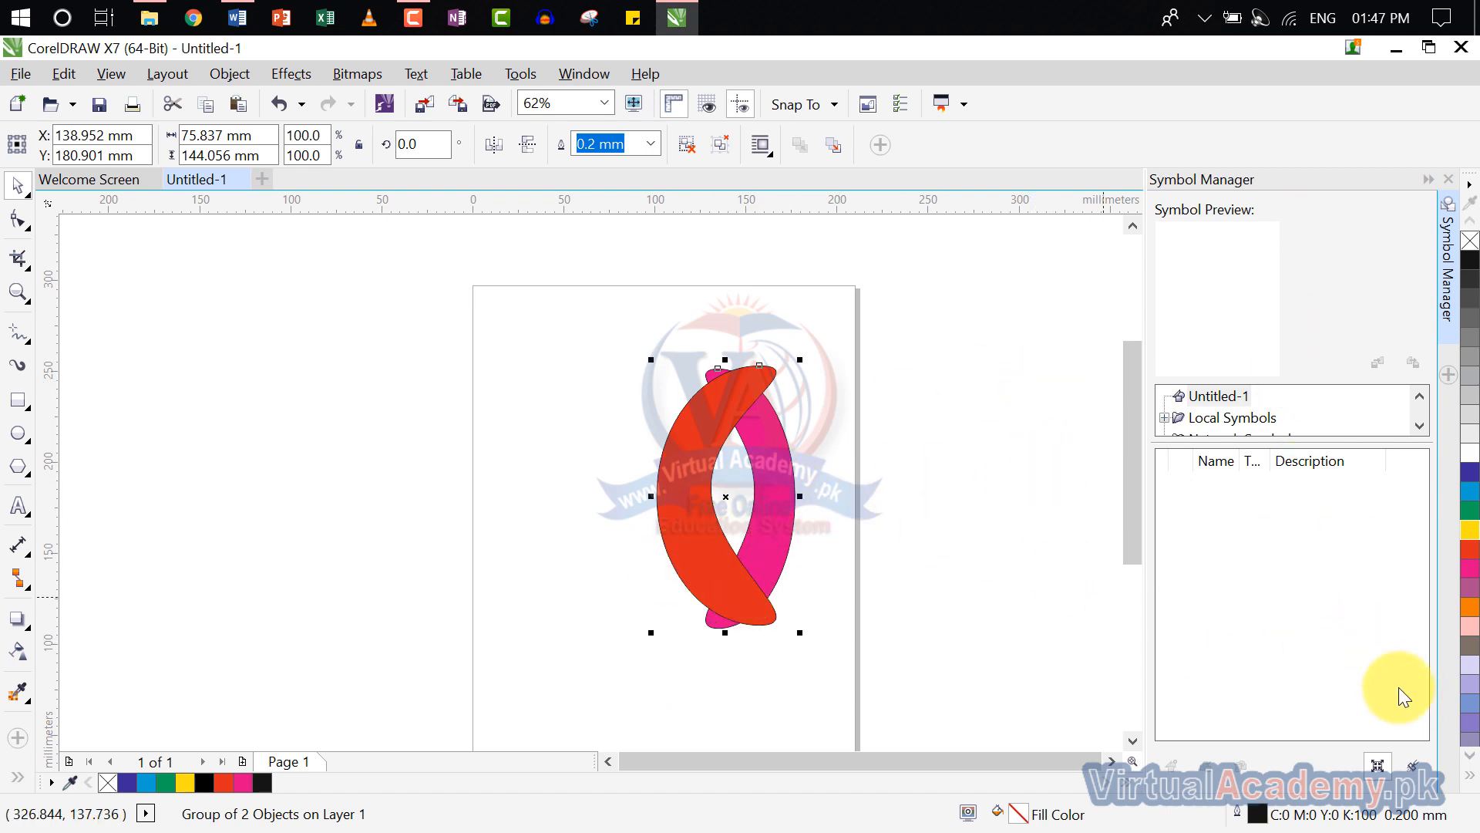
Create a new symbol named Symbol1 from the crescent group and move its instance off the left side of the page.
left_click(254, 71)
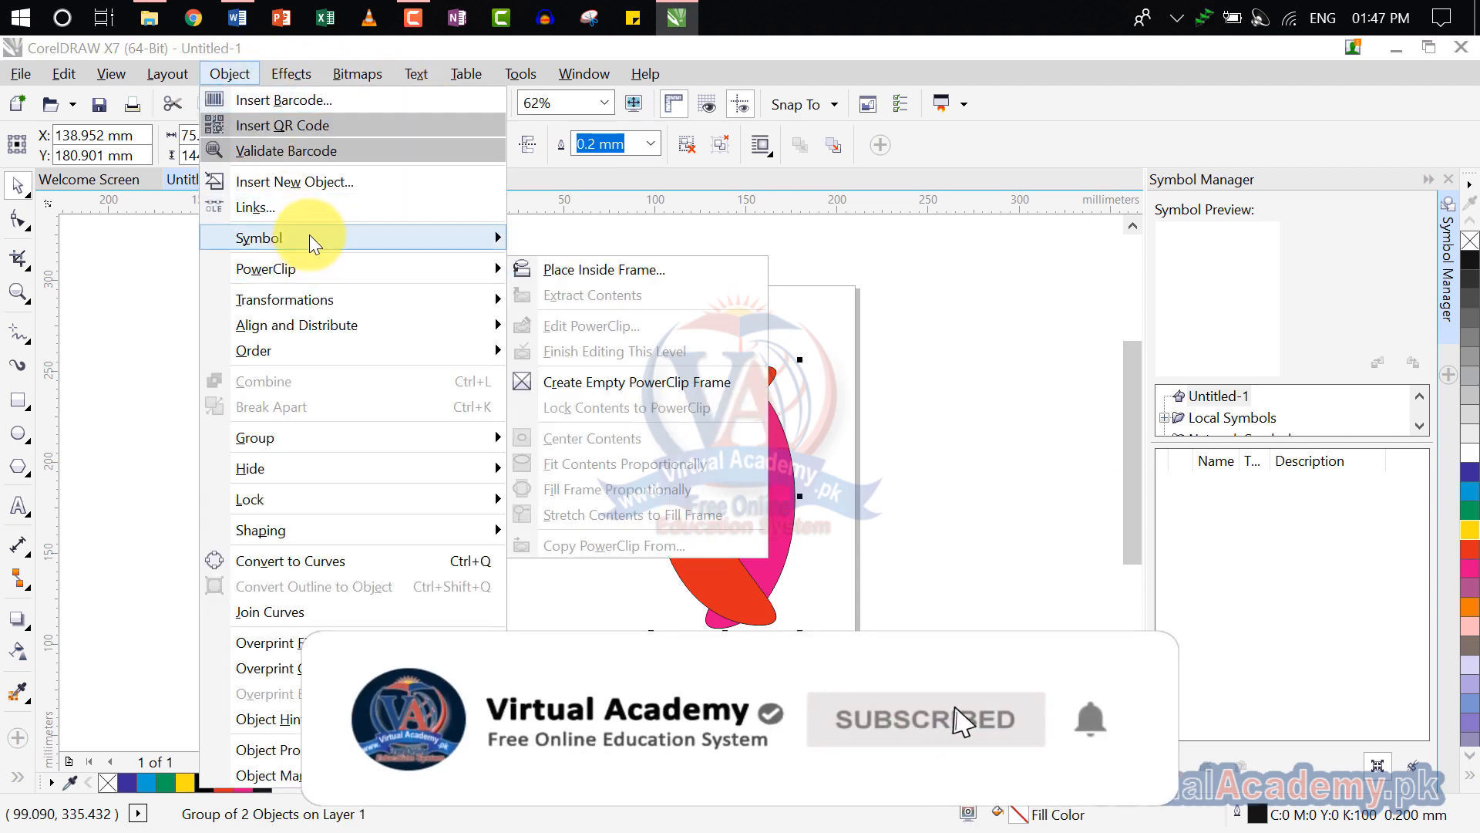
mouse_move(309, 236)
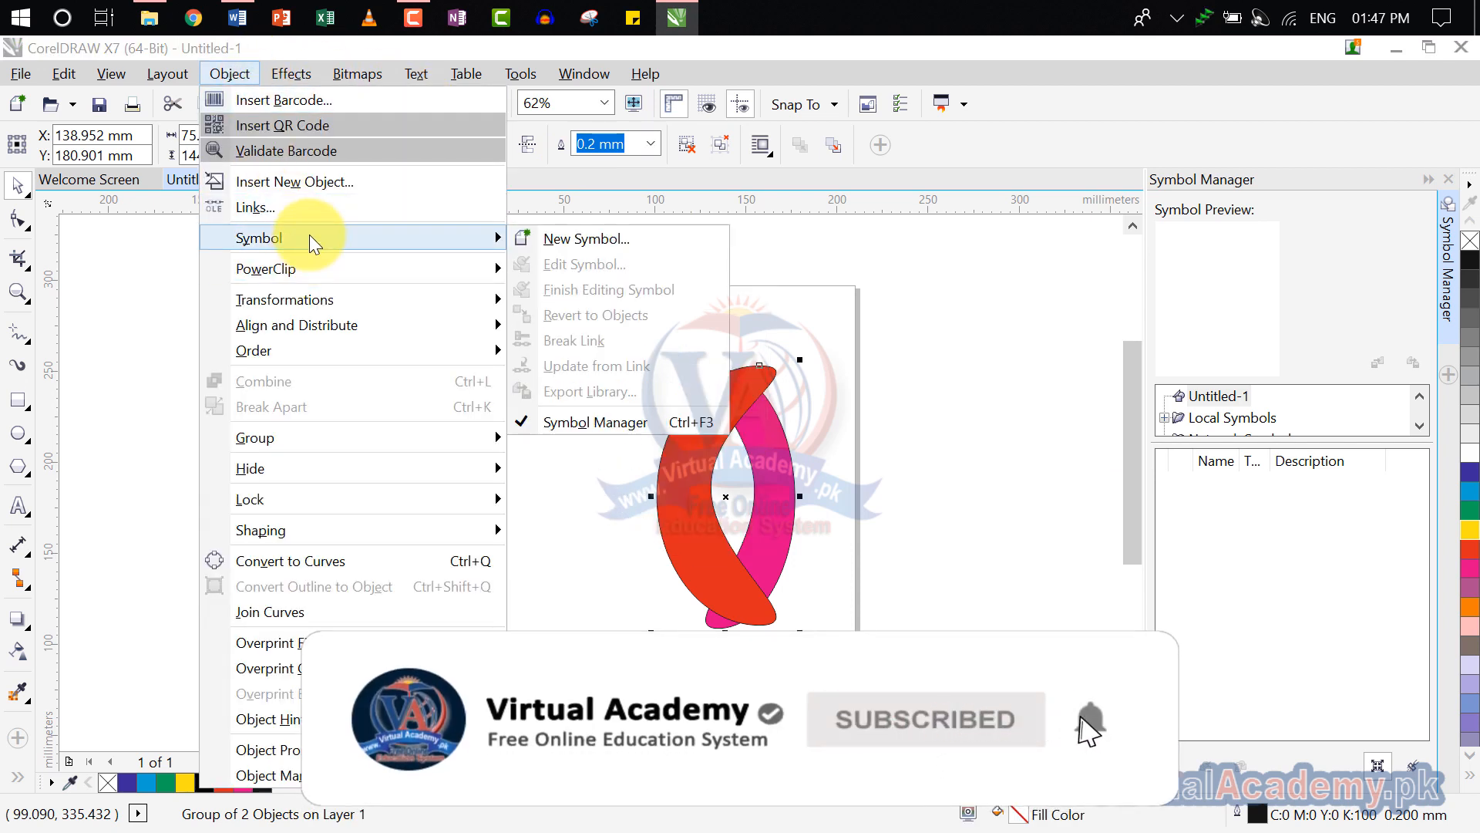
left_click(586, 238)
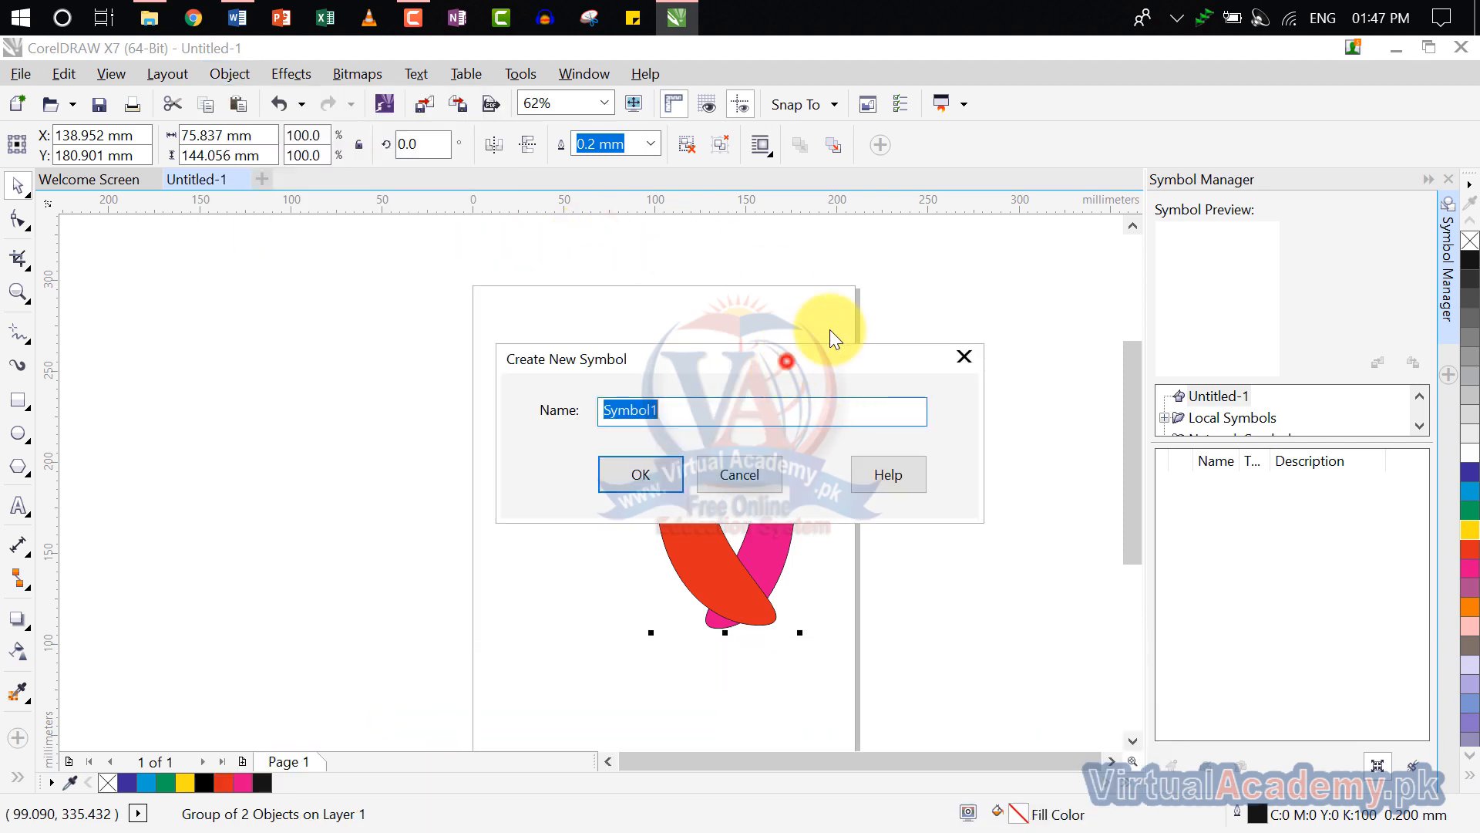
left_click_drag(784, 360, 946, 219)
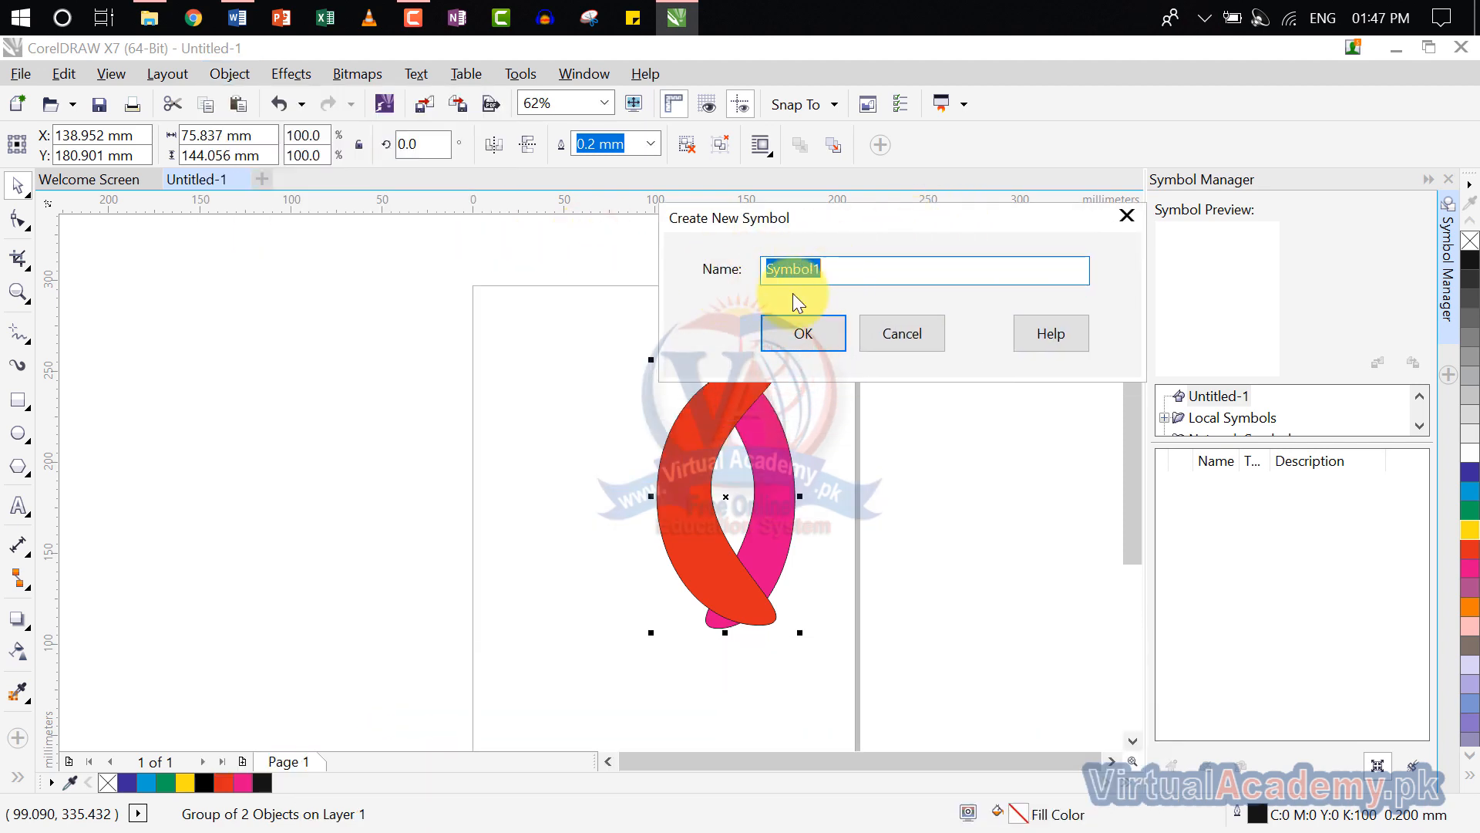
left_click(839, 260)
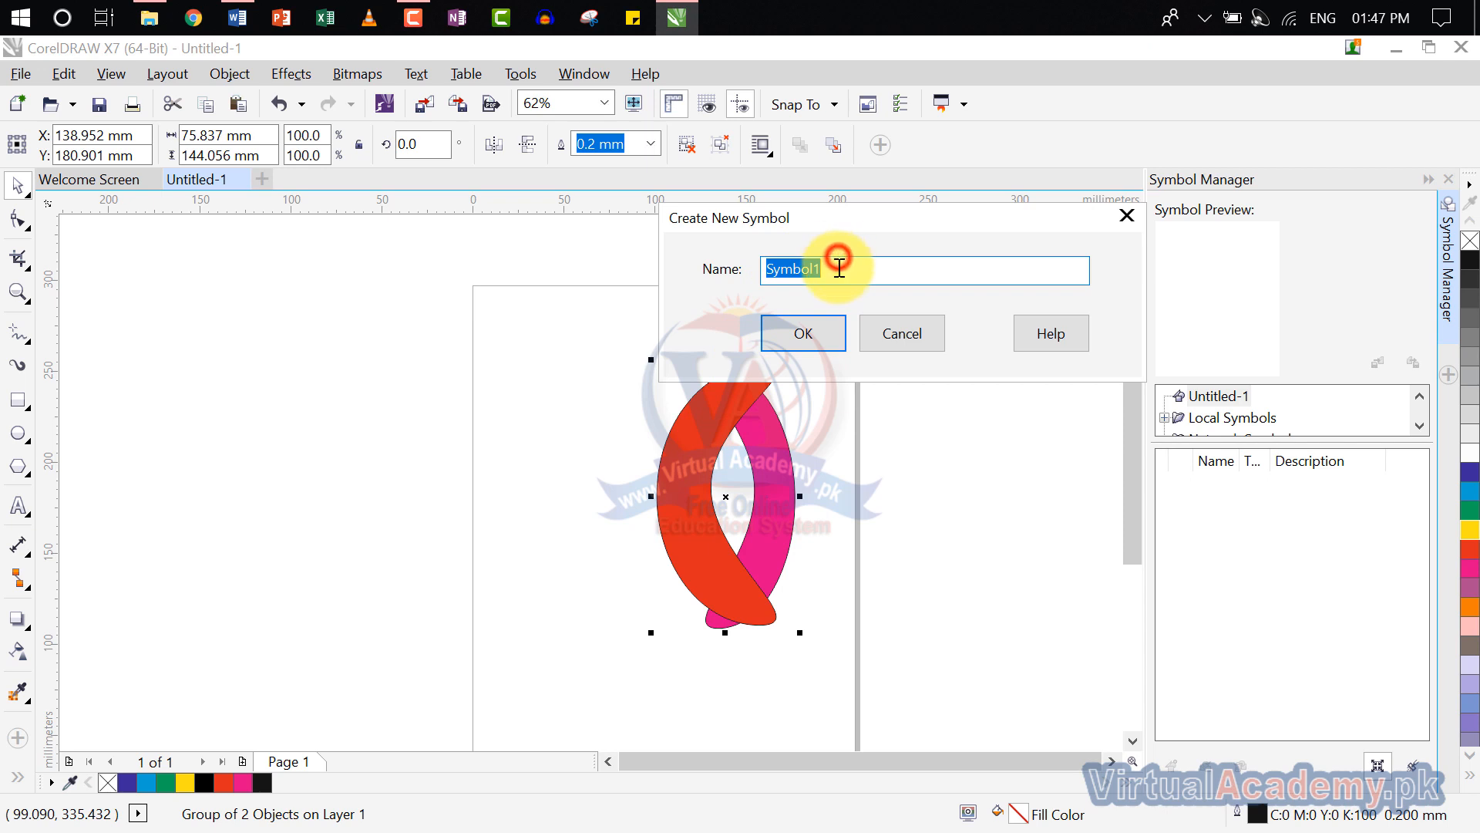
left_click_drag(837, 274, 651, 289)
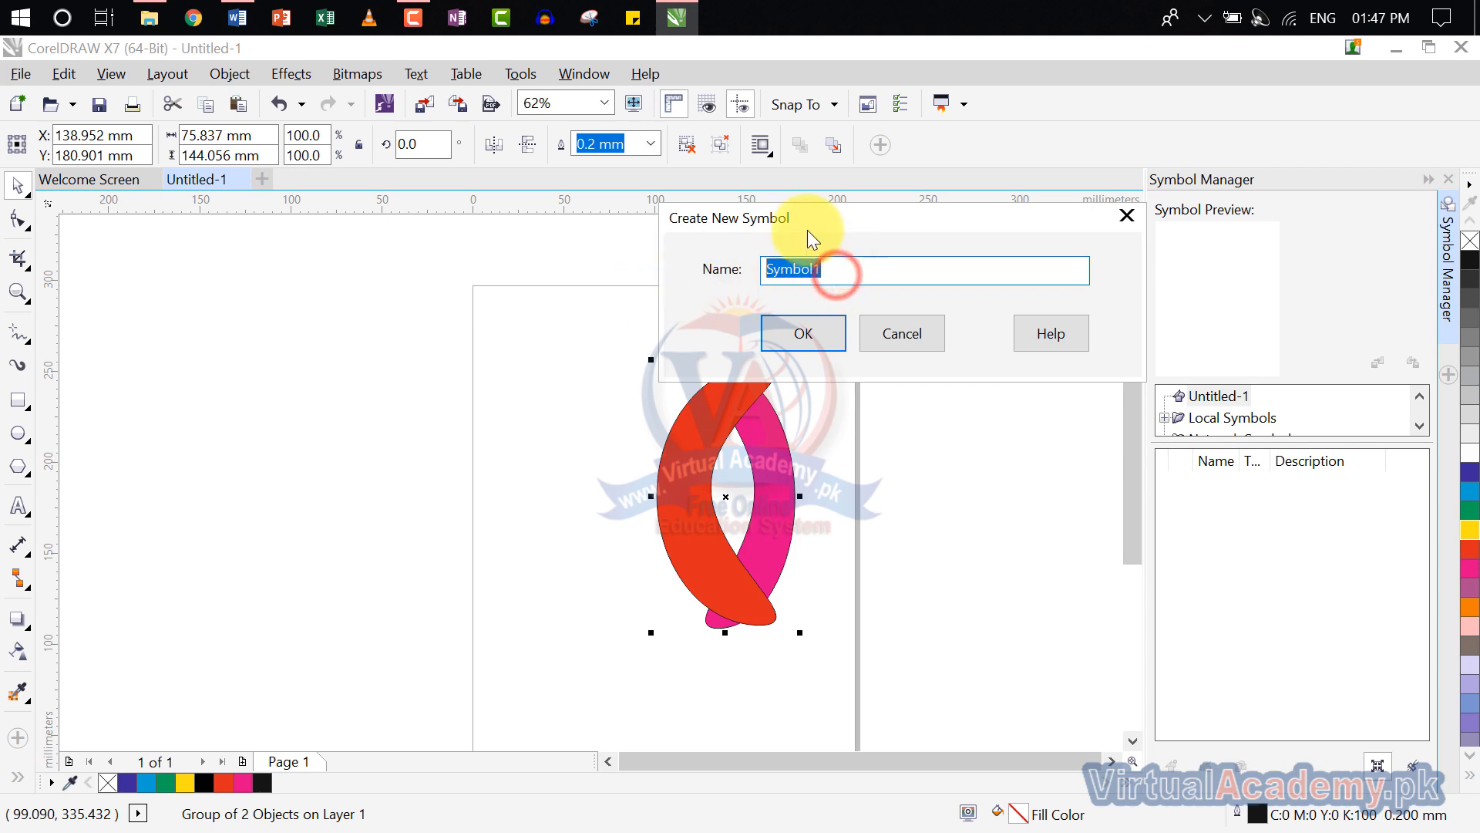
left_click(803, 341)
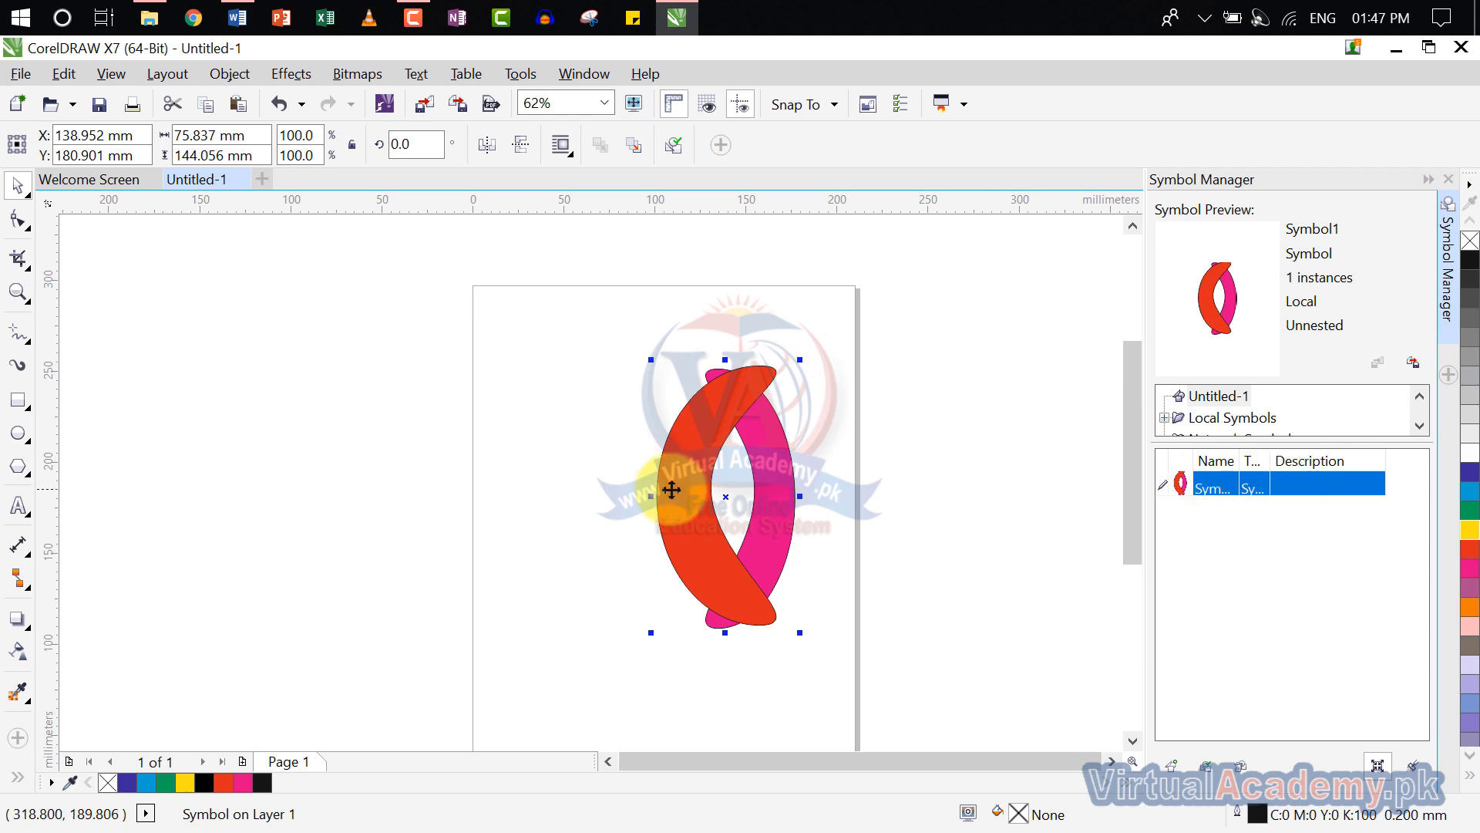
left_click_drag(667, 486, 350, 433)
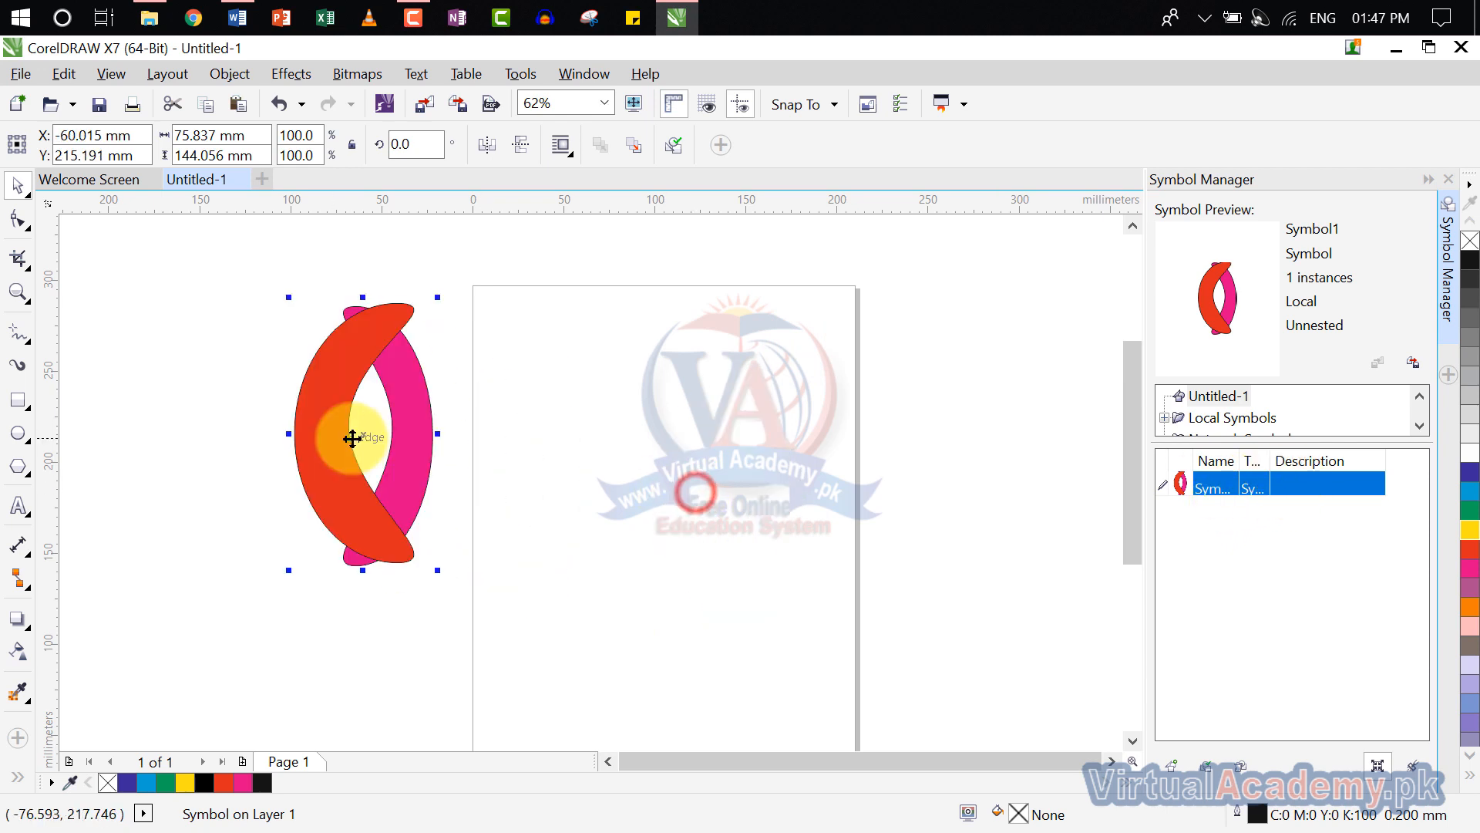
Draw a five-sided polygon about 115 by 106 mm near the upper middle of the page.
left_click(13, 434)
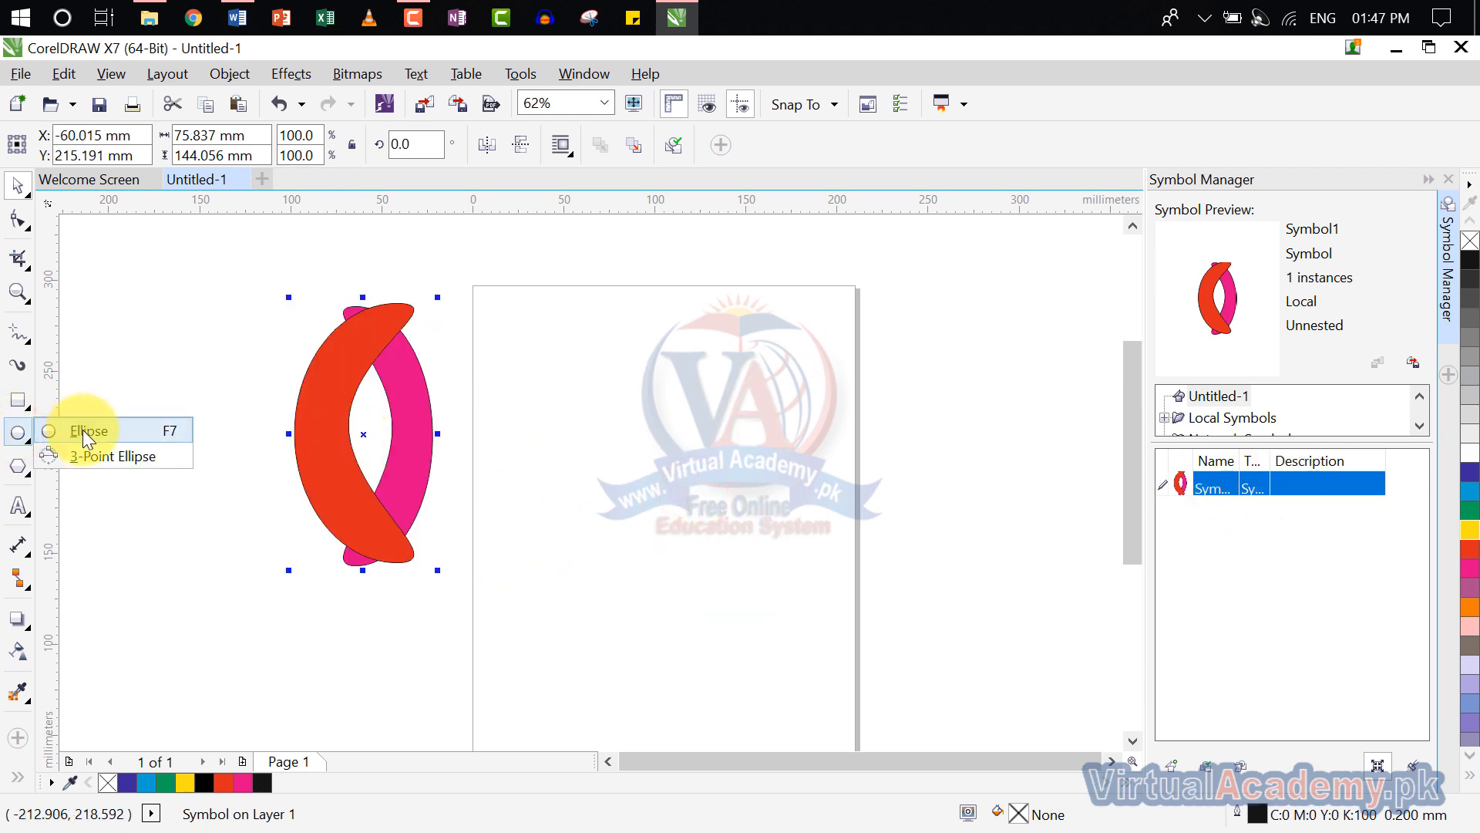
left_click(18, 465)
left_click(85, 464)
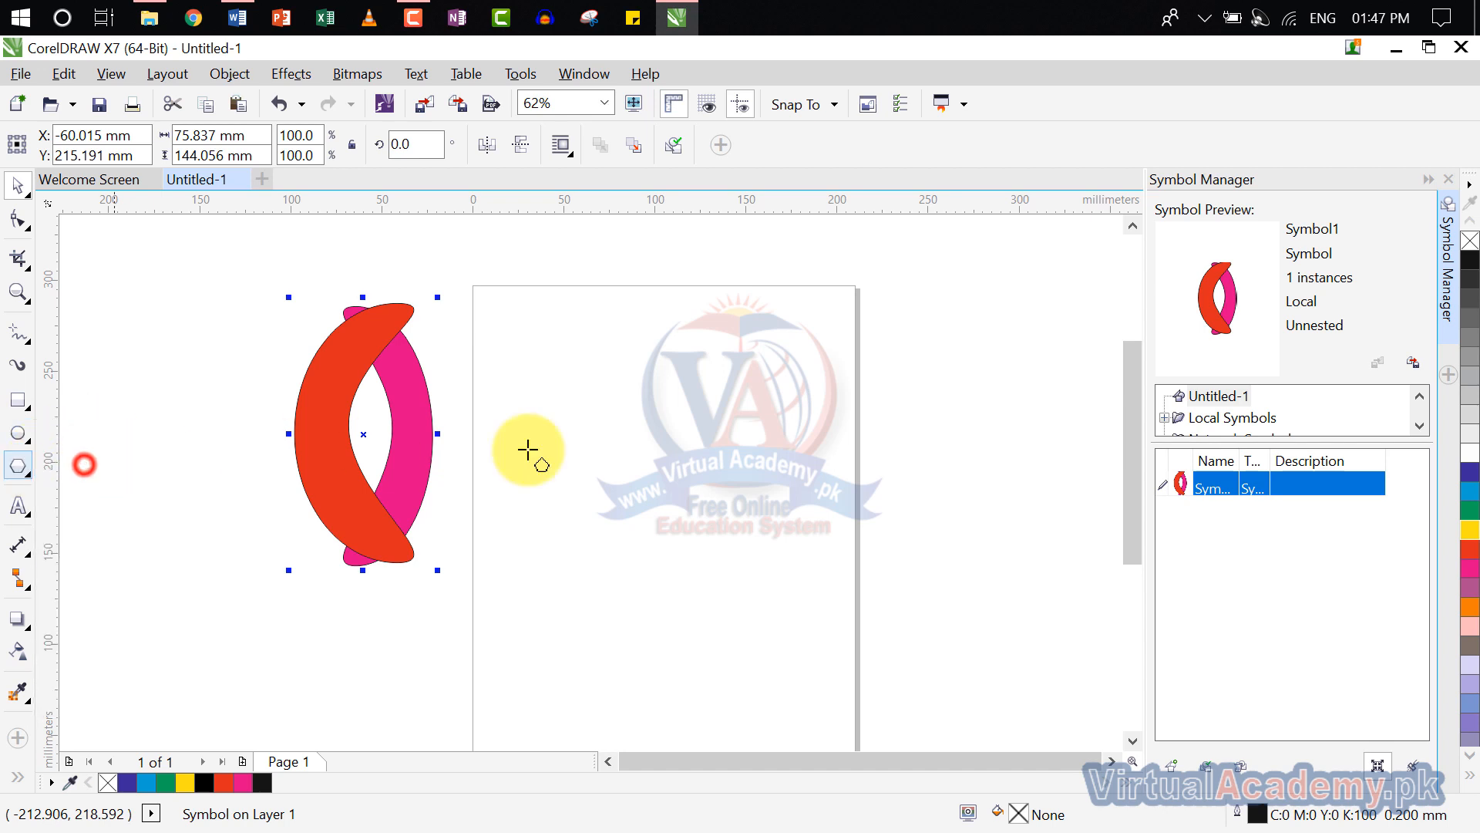
left_click_drag(603, 408, 801, 574)
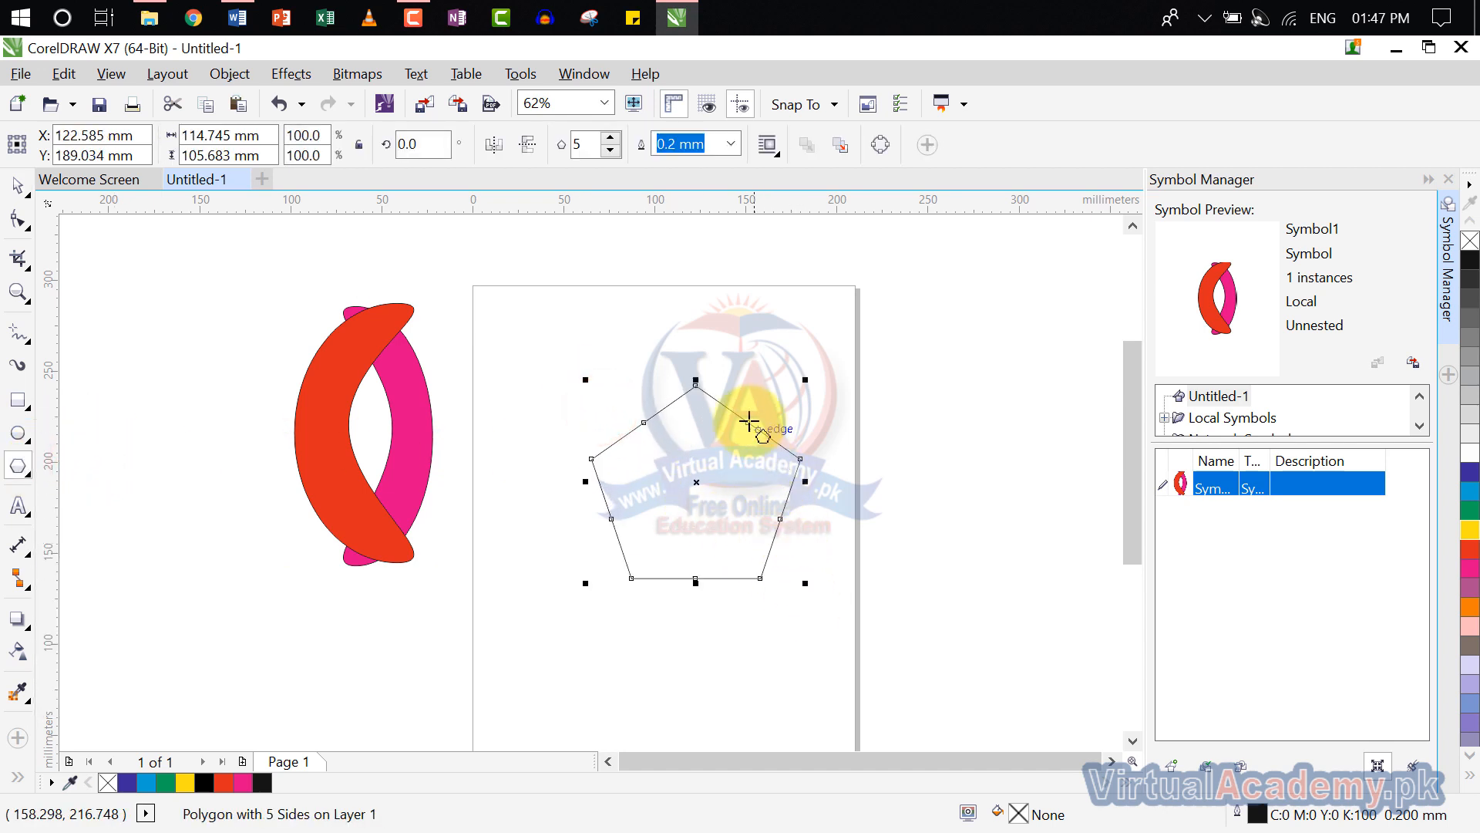
Reshape the pentagon into a twisted star by moving its upper-right edge node down near the bottom edge, and fill it green.
left_click(19, 217)
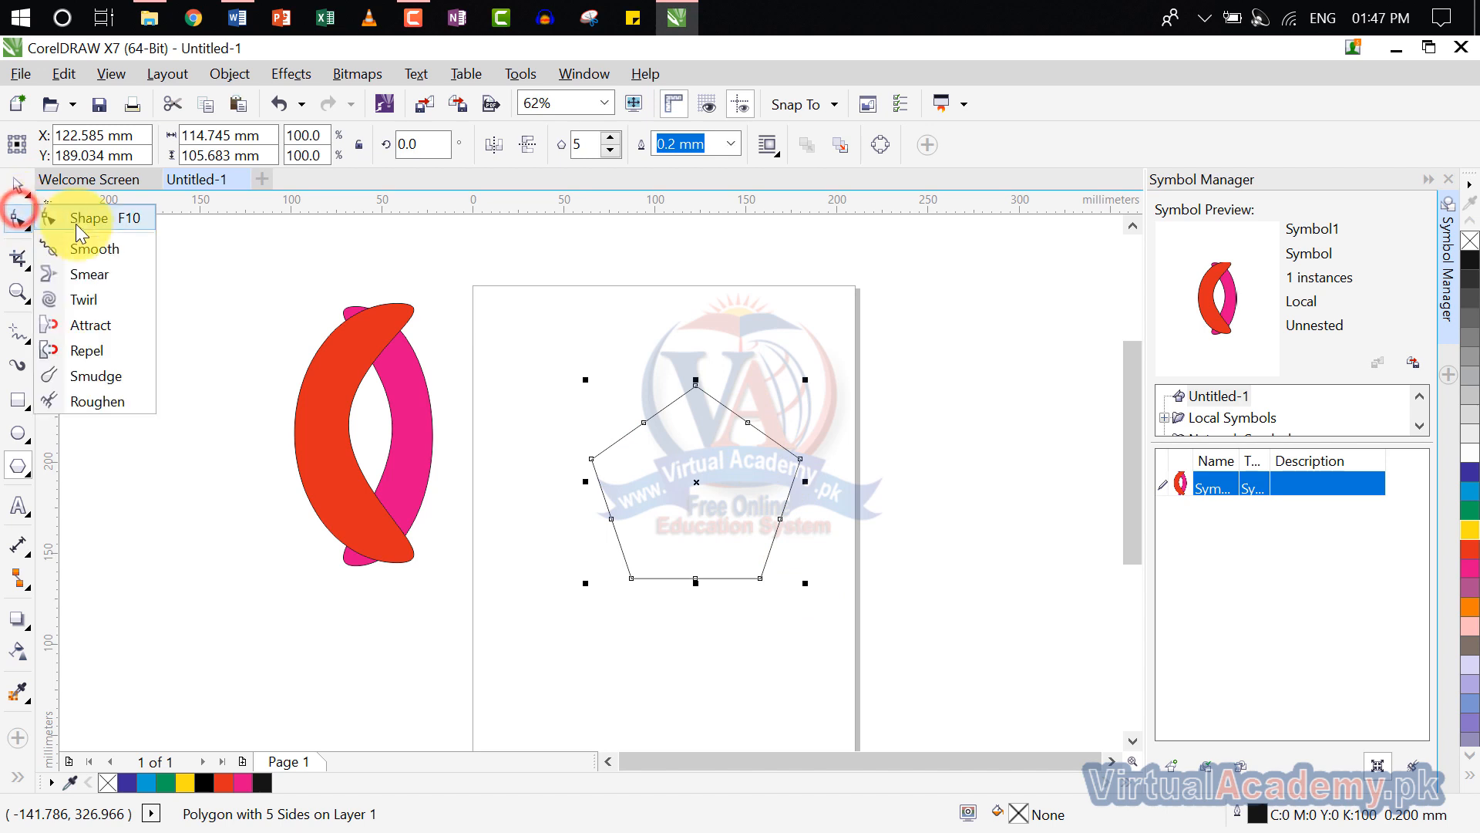
left_click(78, 223)
left_click_drag(748, 422, 729, 570)
left_click(1473, 510)
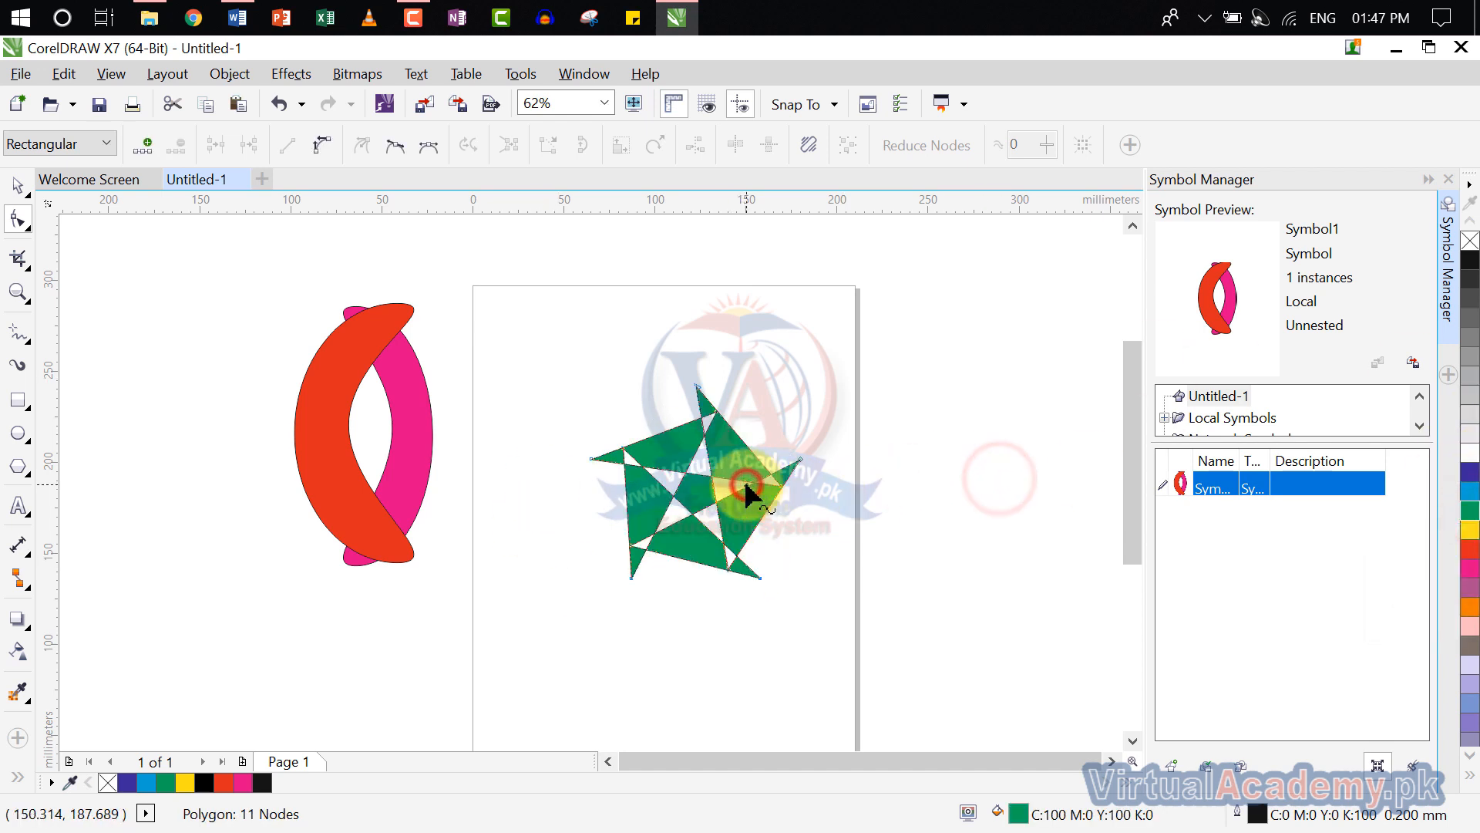
Select the green star and create a new symbol named Symbol2 from it.
left_click(17, 185)
left_click(715, 500)
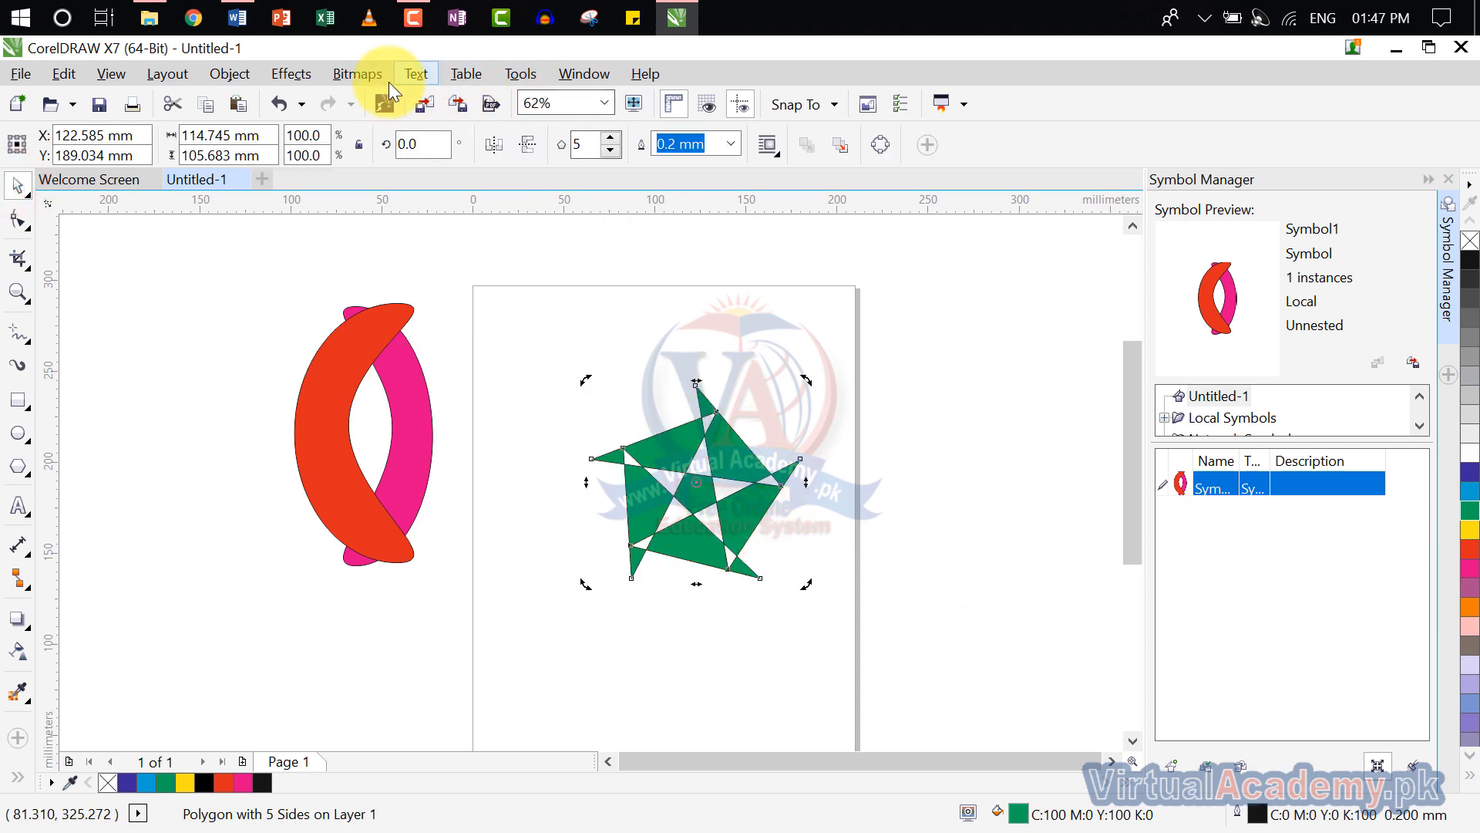
left_click(231, 73)
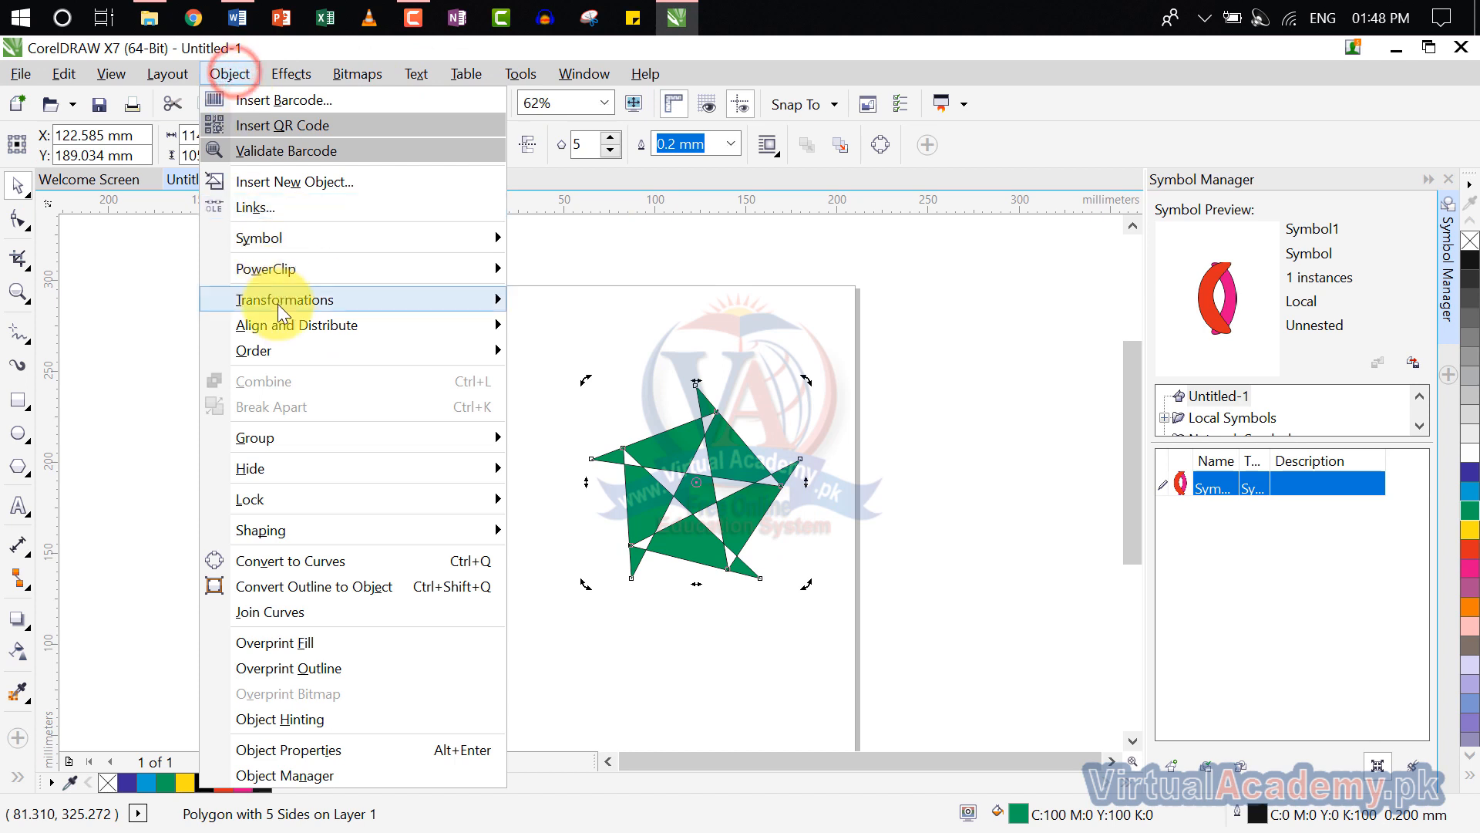
mouse_move(287, 233)
left_click(640, 245)
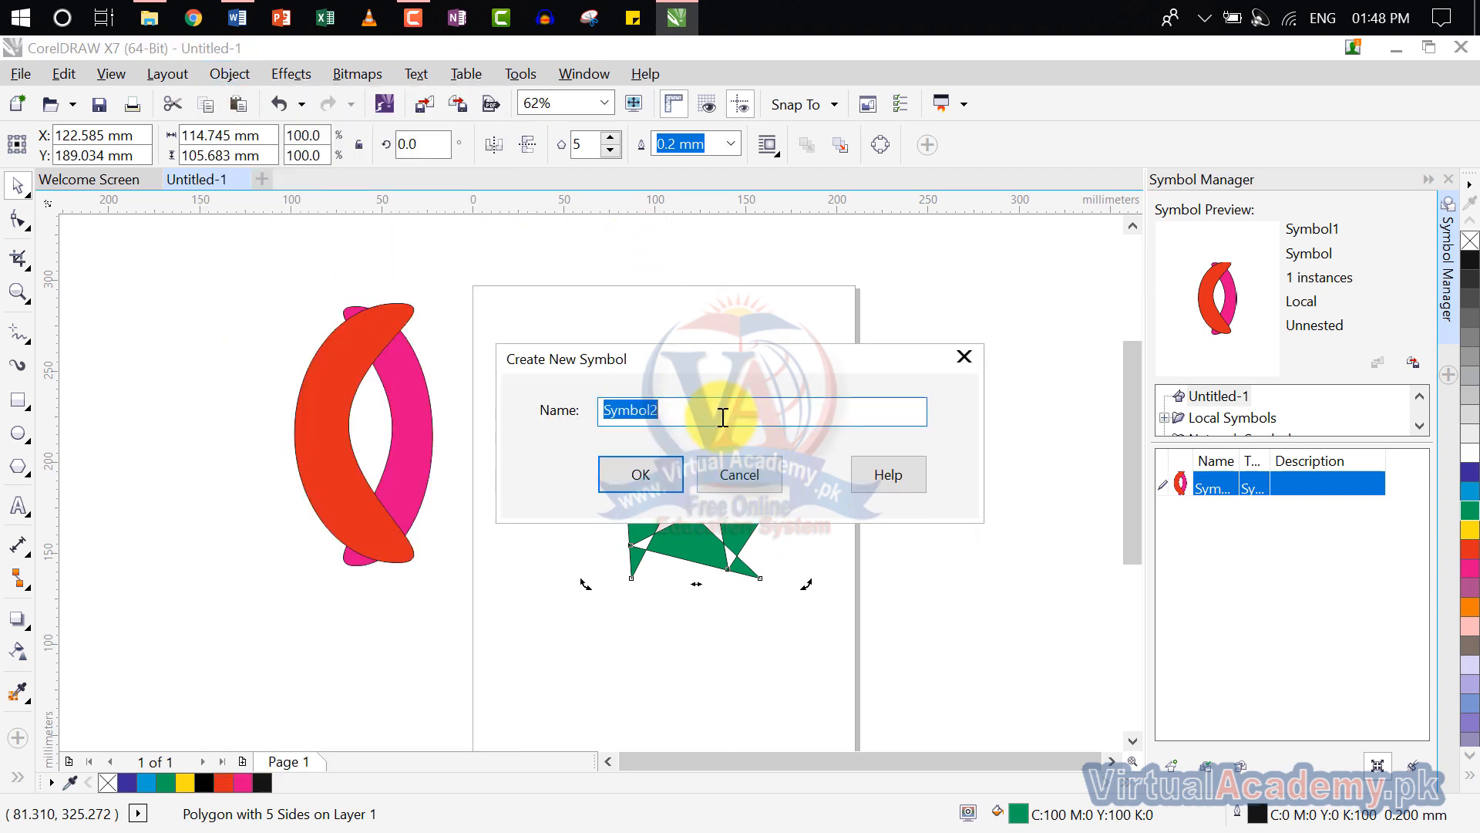
left_click(641, 474)
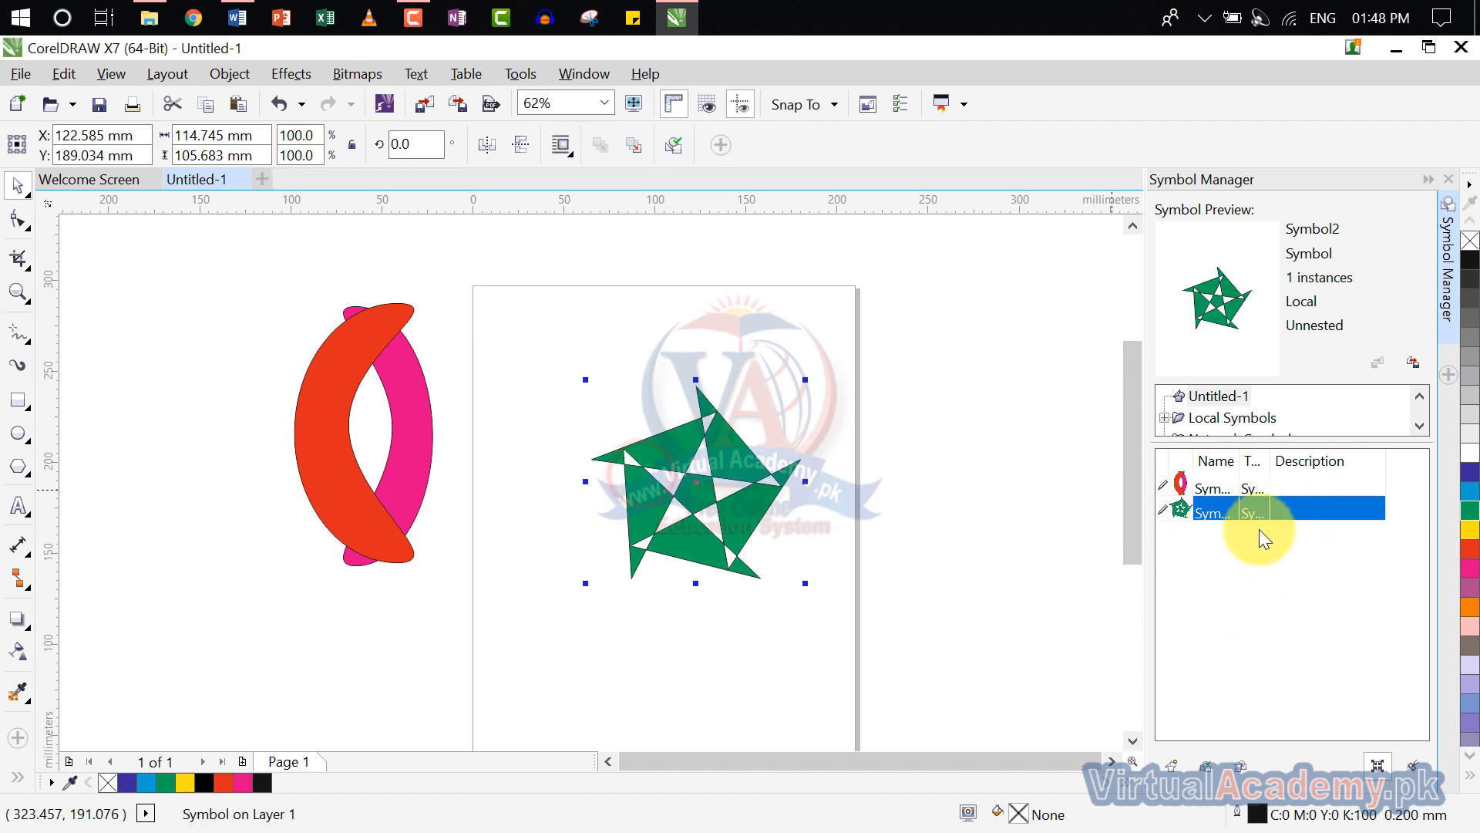
Delete the green star and red-magenta crescent symbol instances from the drawing.
left_click(886, 524)
left_click(672, 475)
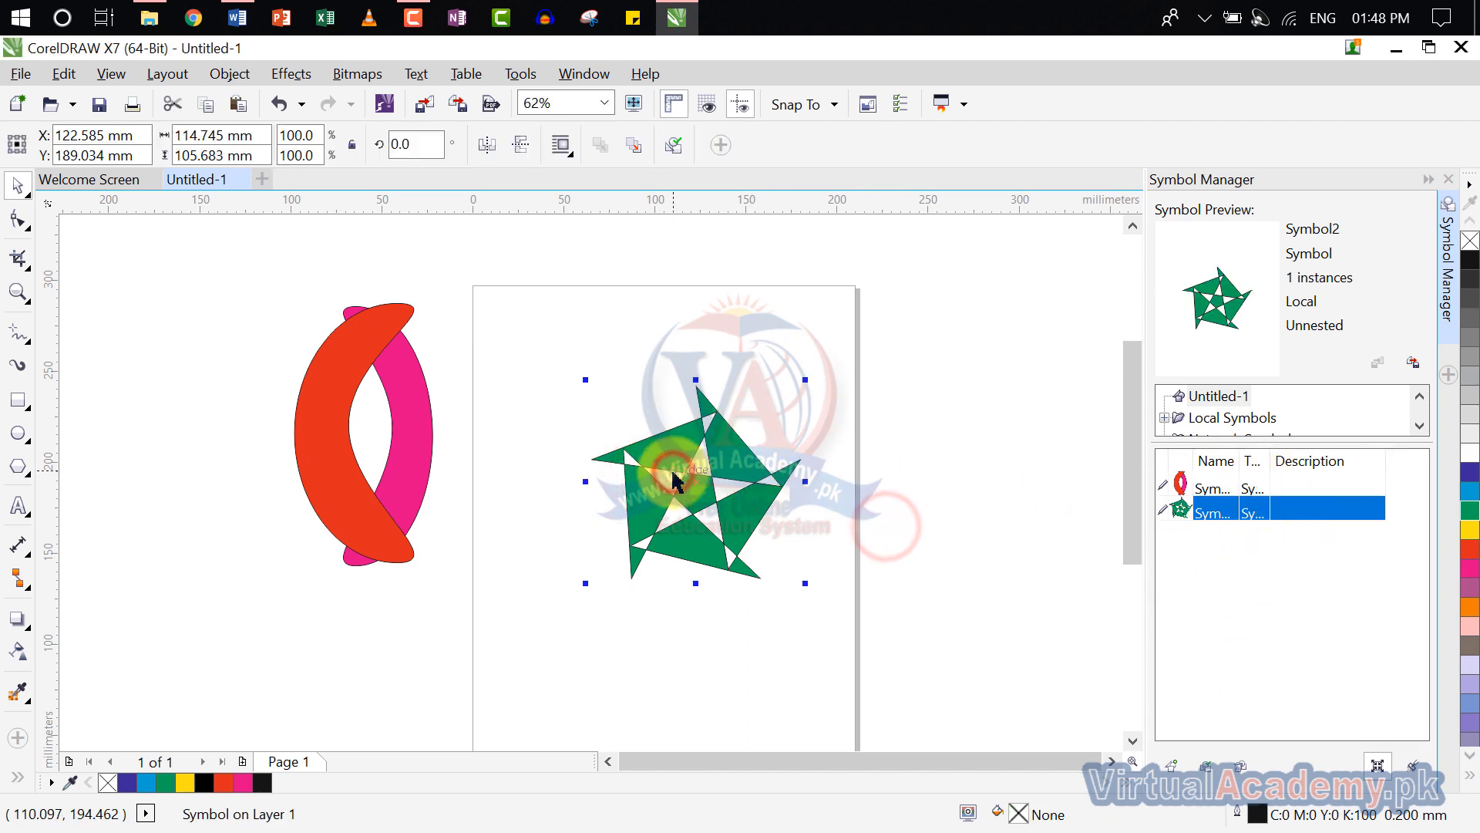
key("Delete")
left_click(419, 439)
key("Delete")
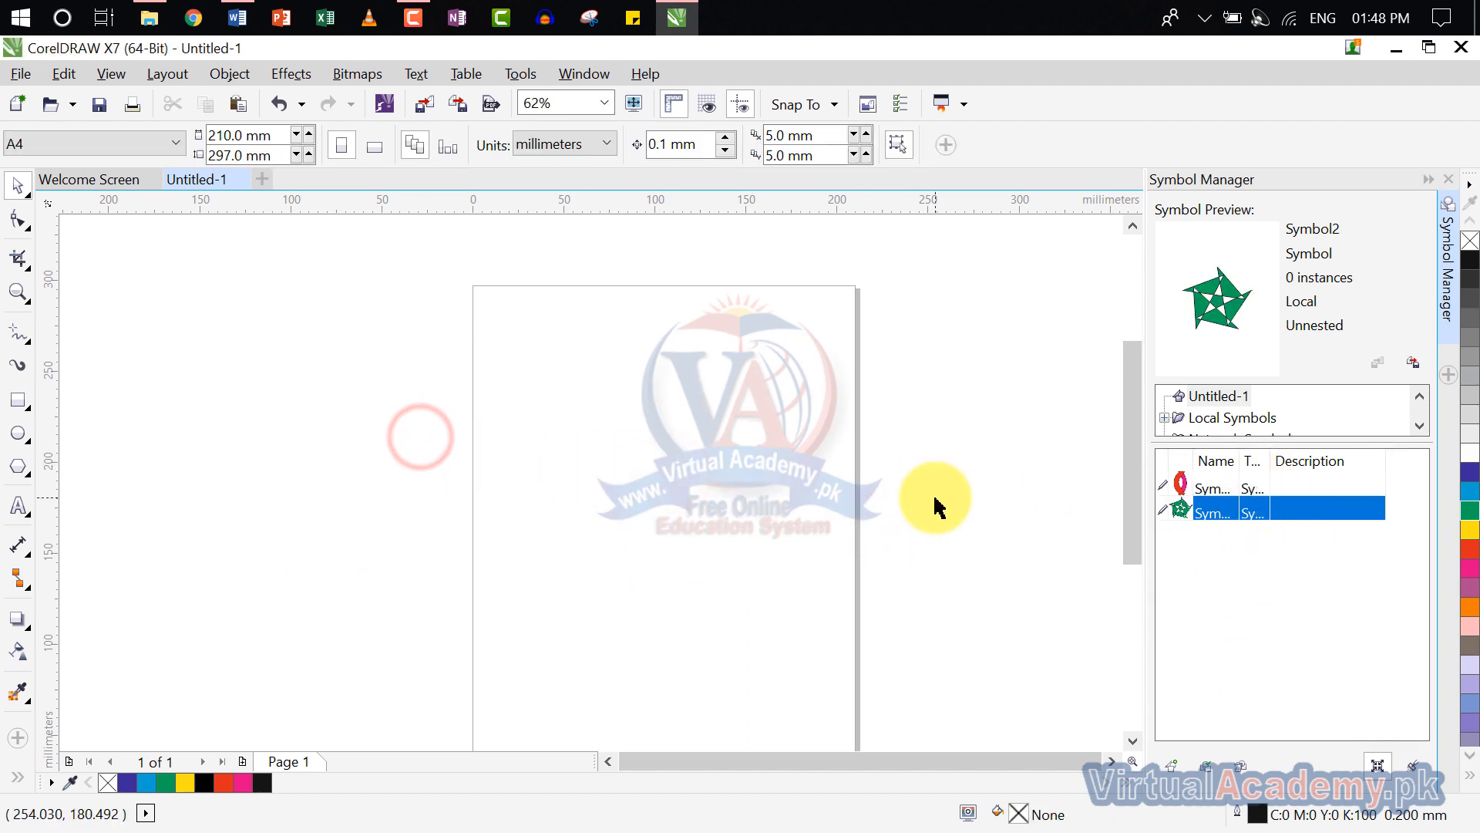
Try placing an instance of the crescent symbol and of the star symbol on the page, deleting each one again.
left_click_drag(1199, 488, 585, 489)
key("Delete")
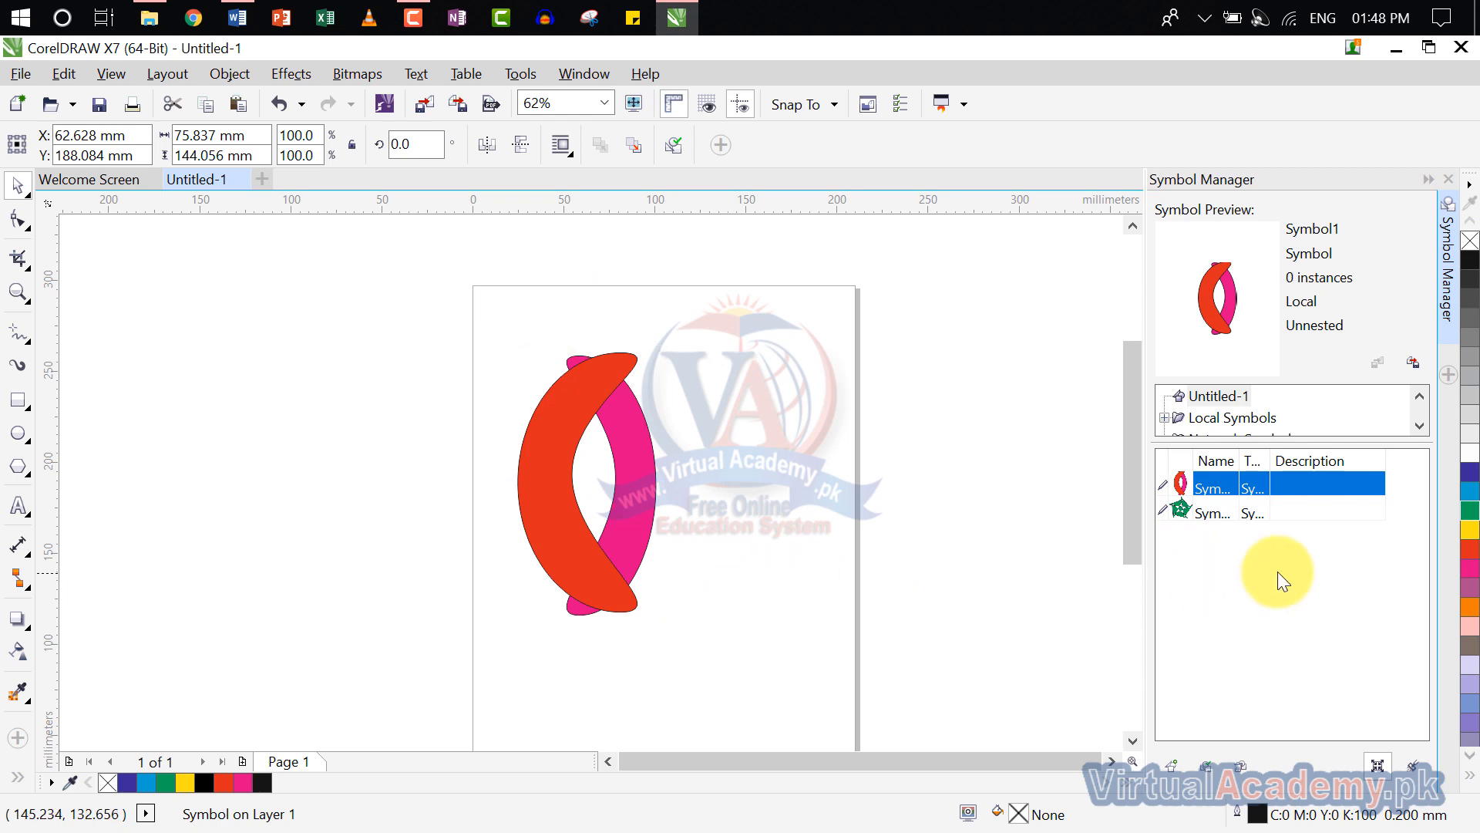
left_click_drag(1242, 512, 549, 484)
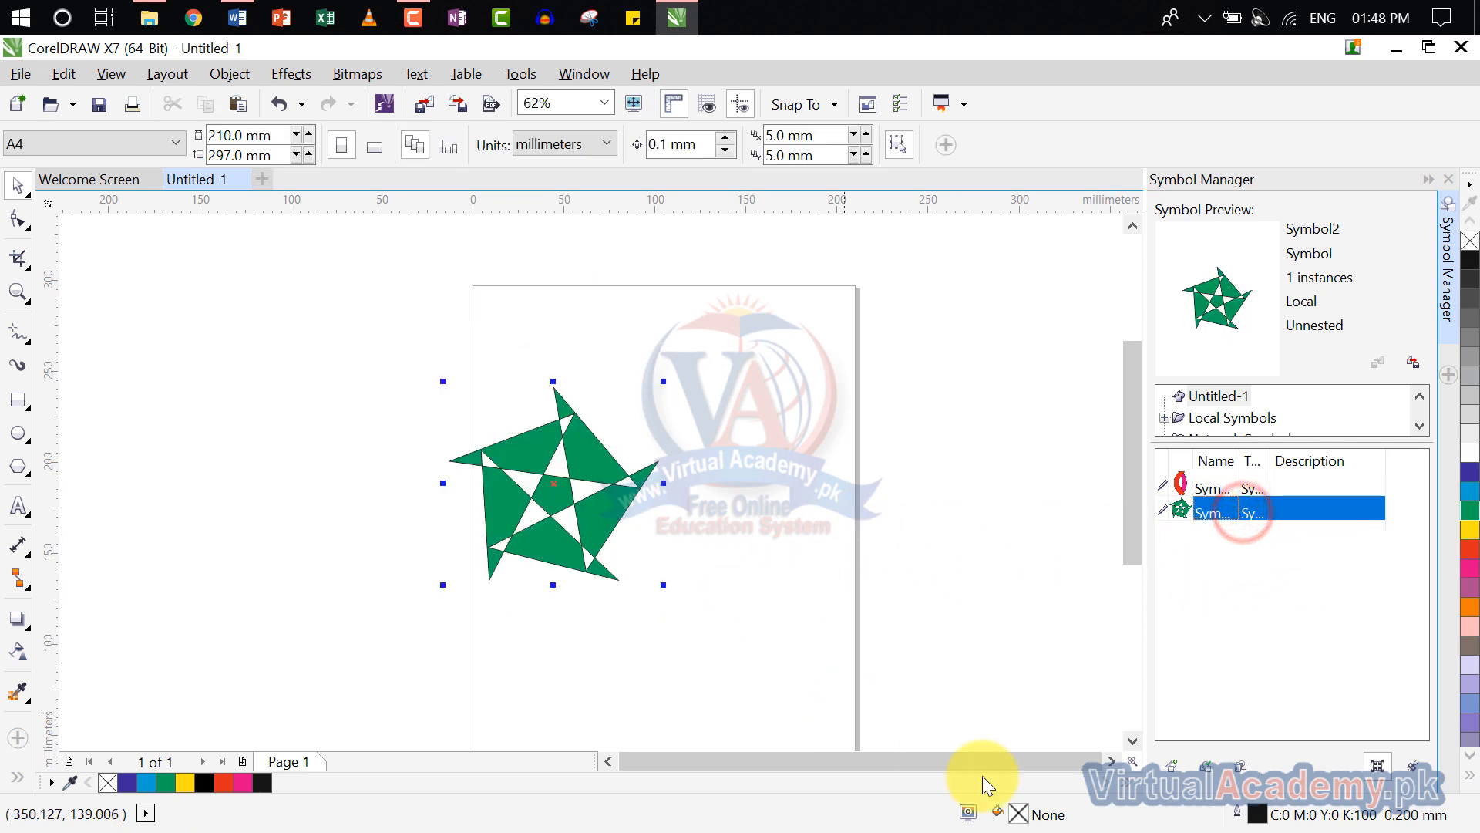
left_click(782, 565)
left_click(613, 512)
key("Delete")
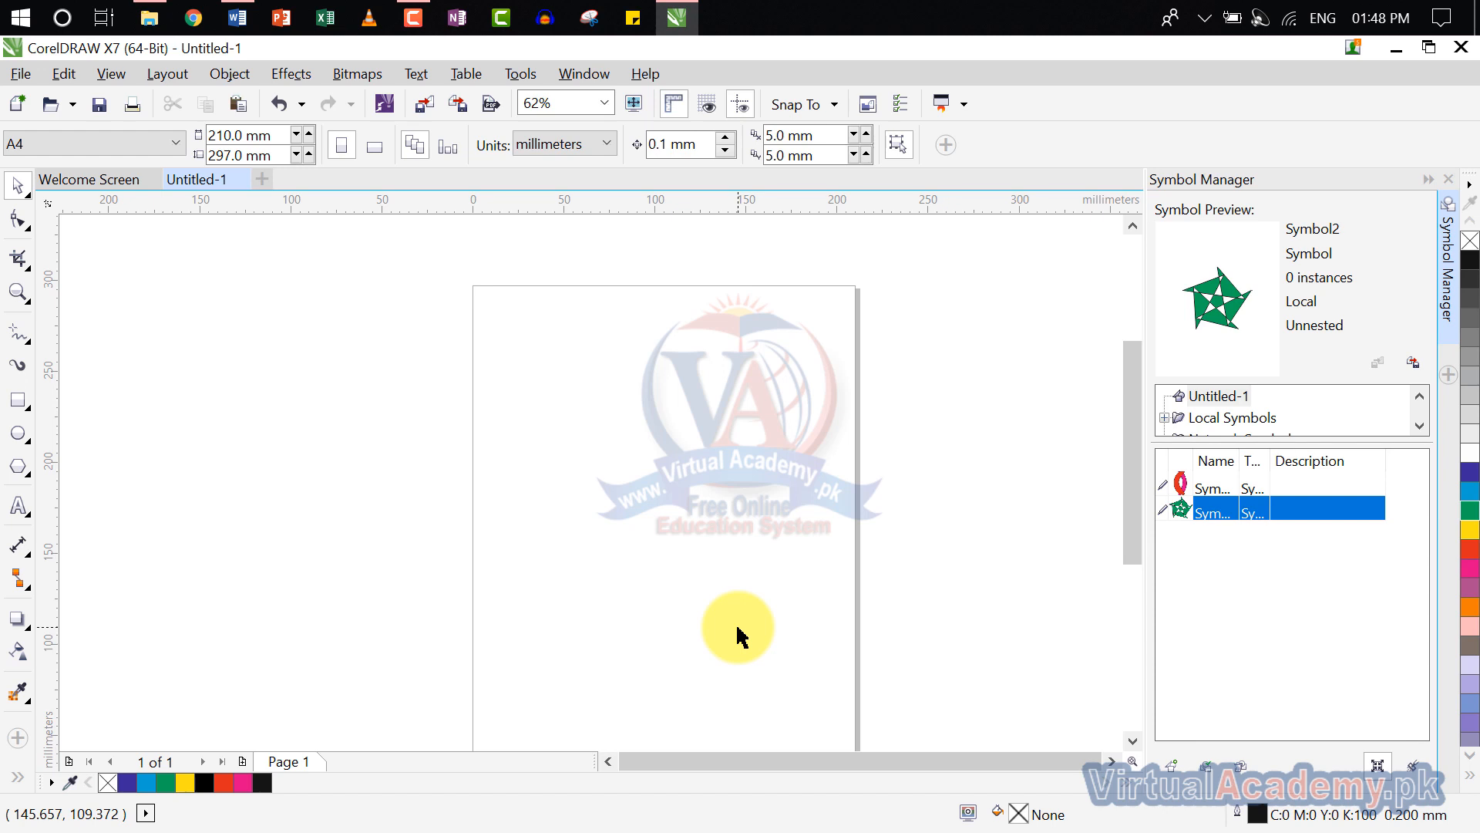
Create a new blank A4 document named Untitled-2 with the default settings.
left_click(265, 181)
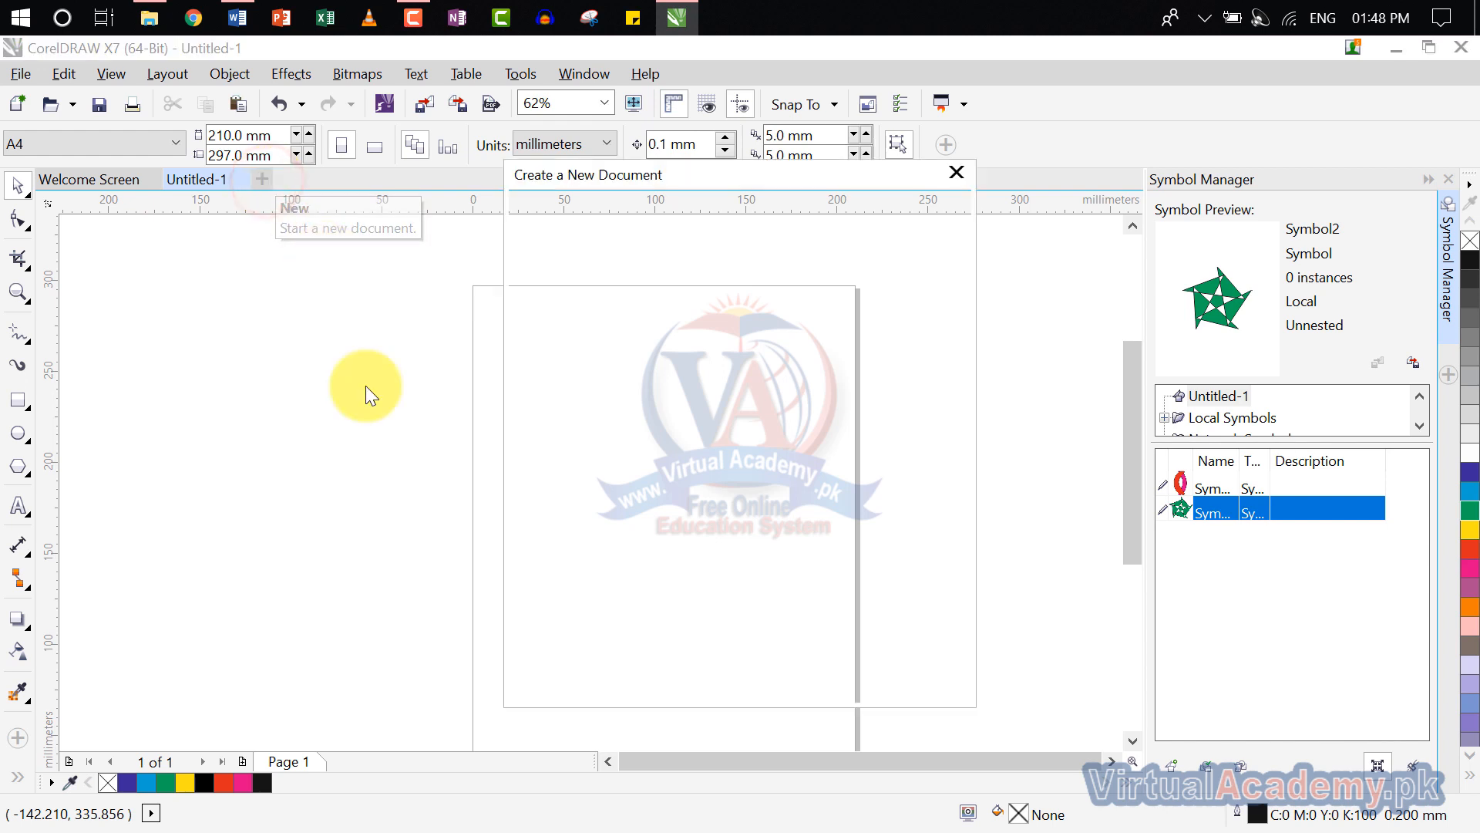
left_click(757, 688)
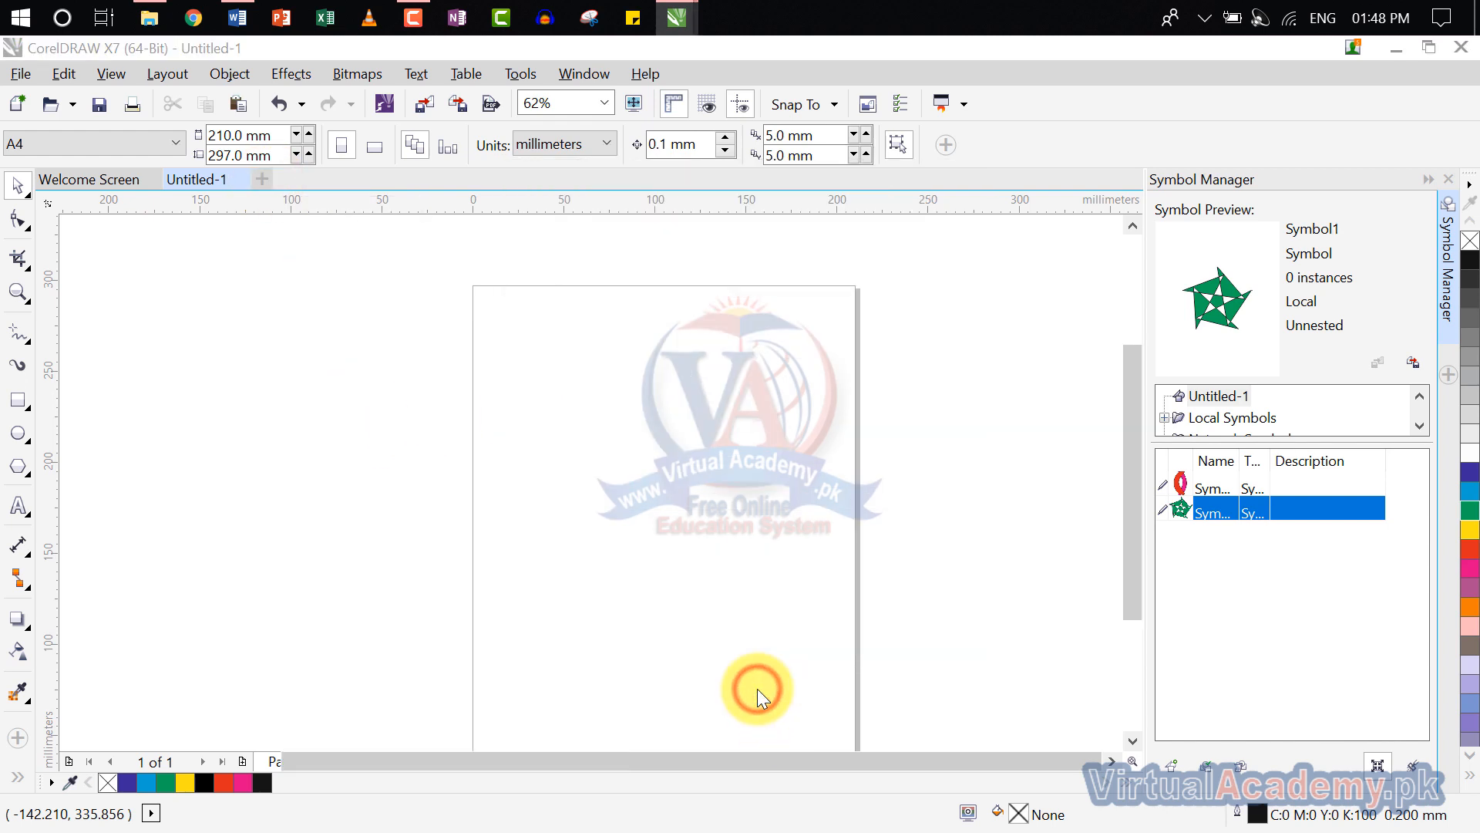
left_click(817, 609)
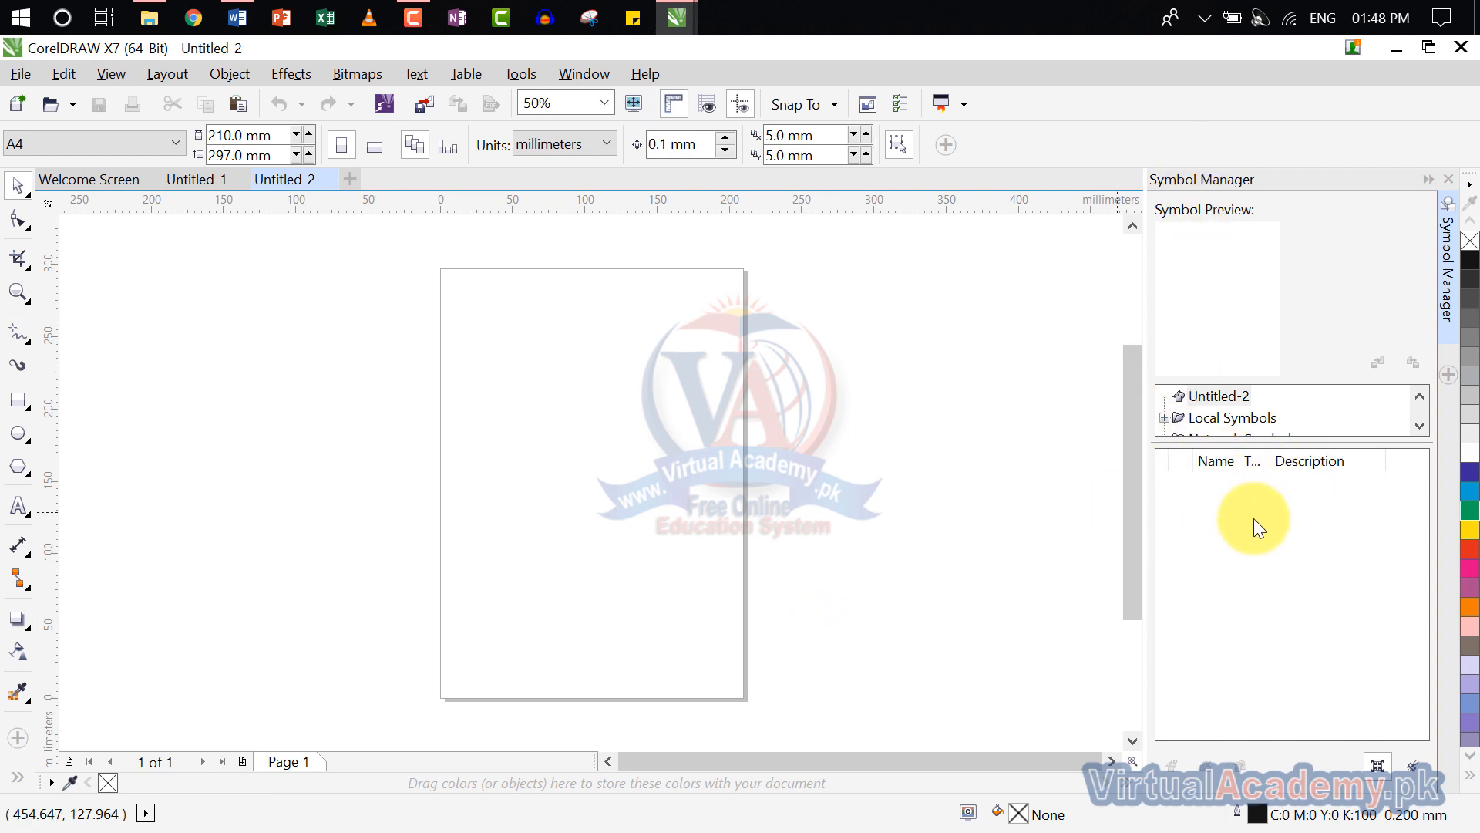
Save the Untitled-1 document to the Desktop as a Corel Symbol Library named Untitled-1.csl.
left_click(188, 180)
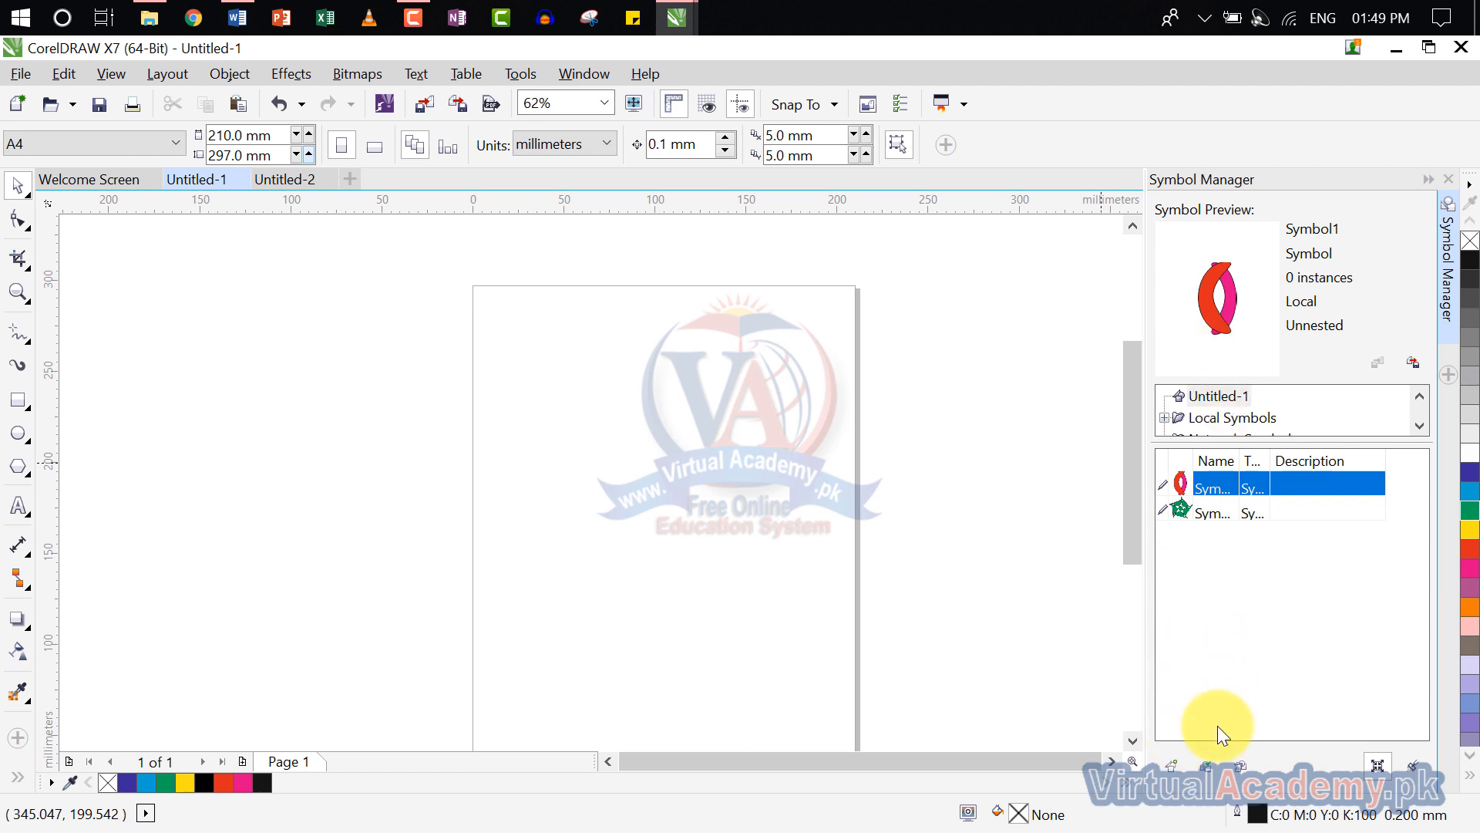
left_click(19, 74)
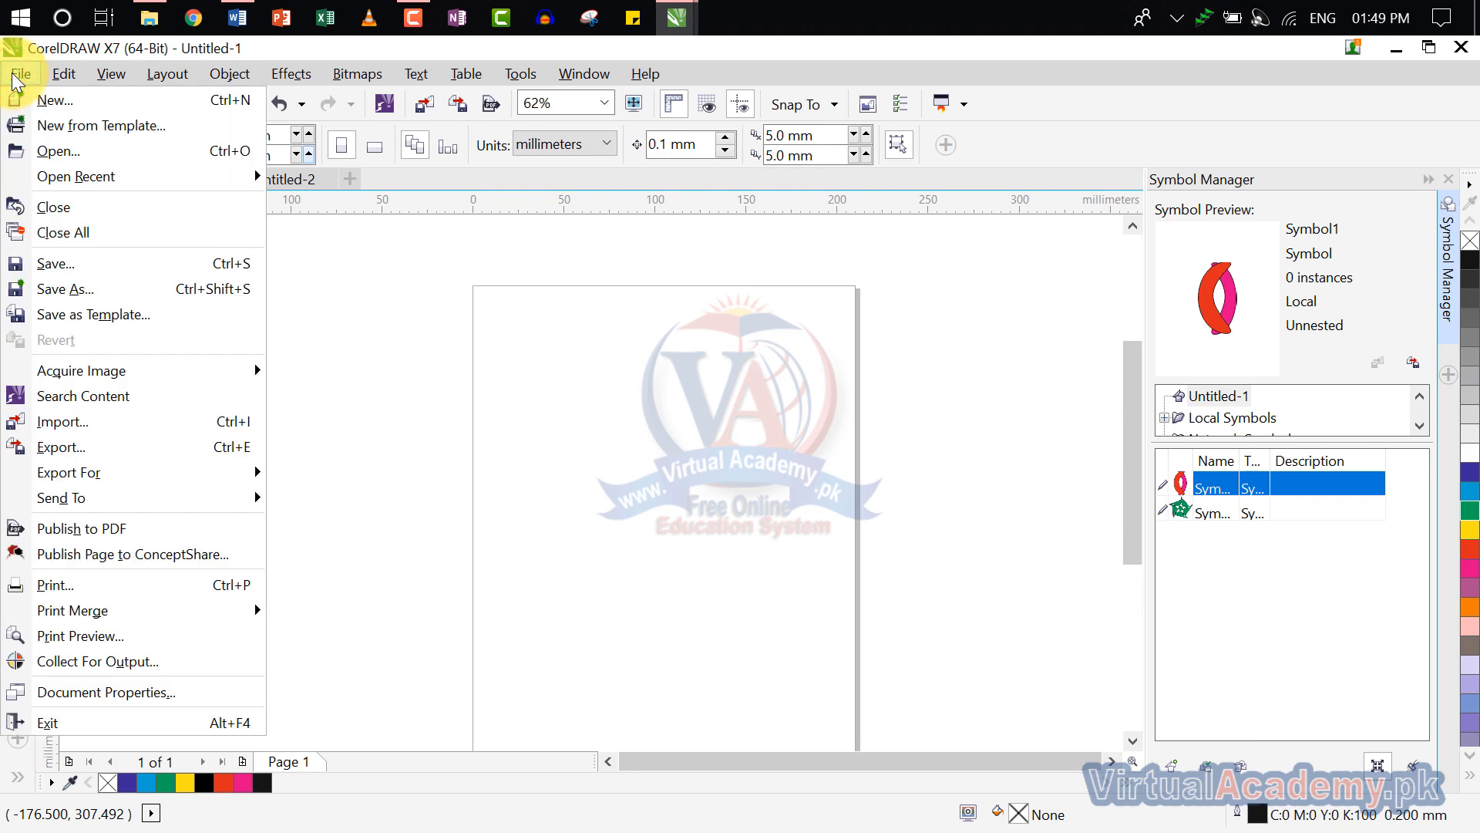
left_click(88, 291)
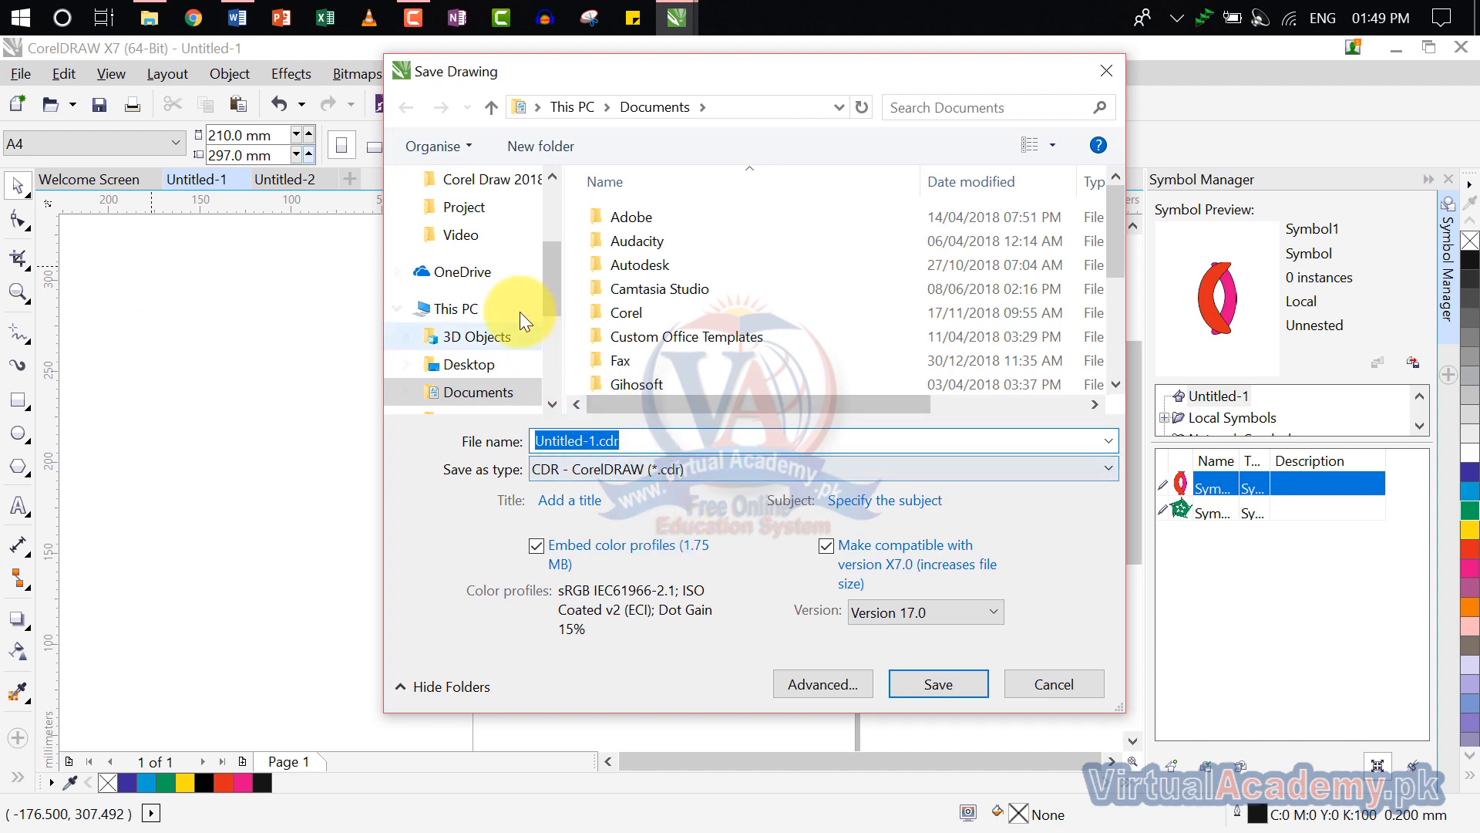
scroll(500, 284, "up", 2)
left_click(476, 228)
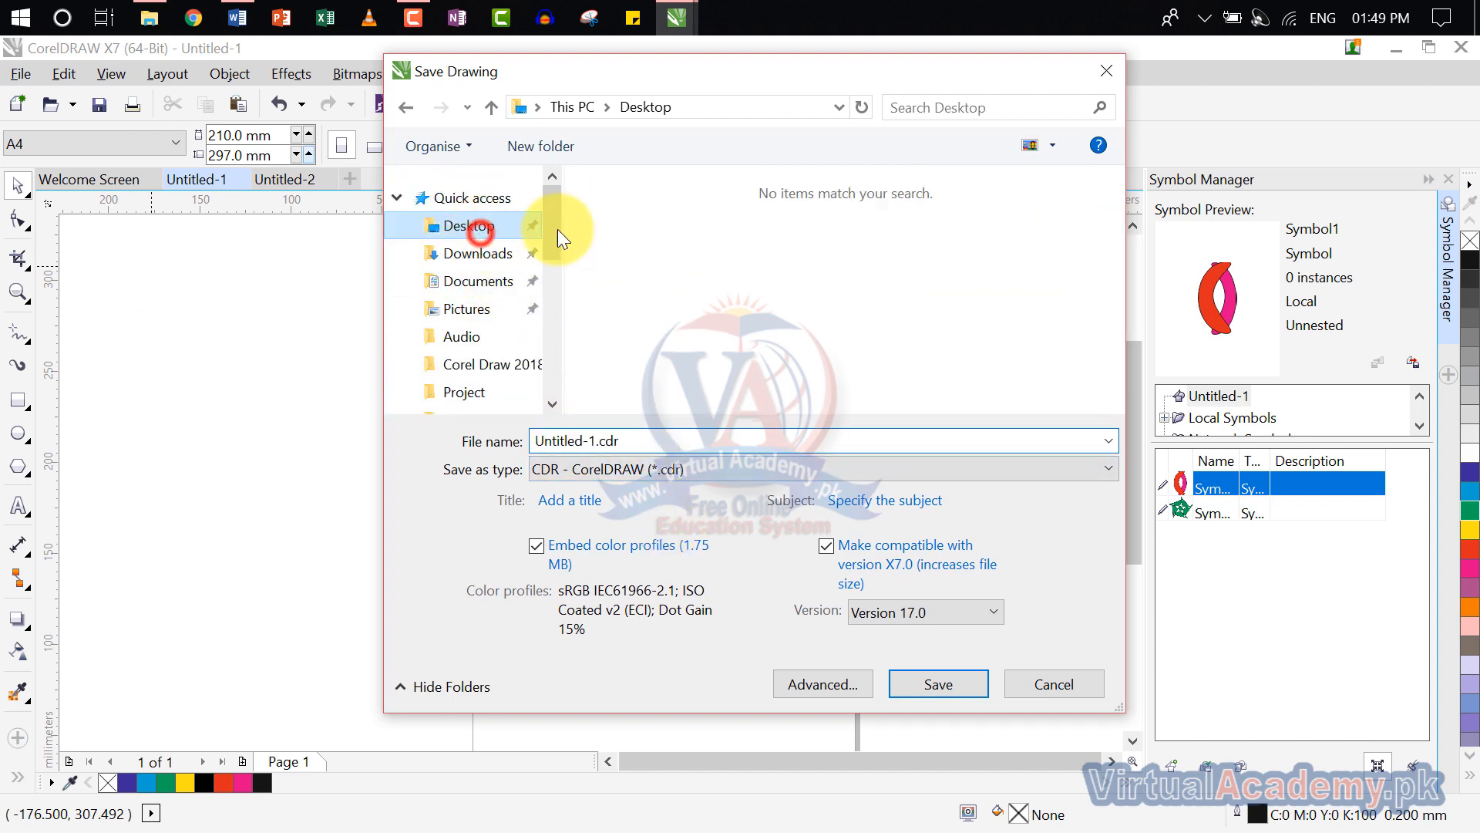
left_click(732, 470)
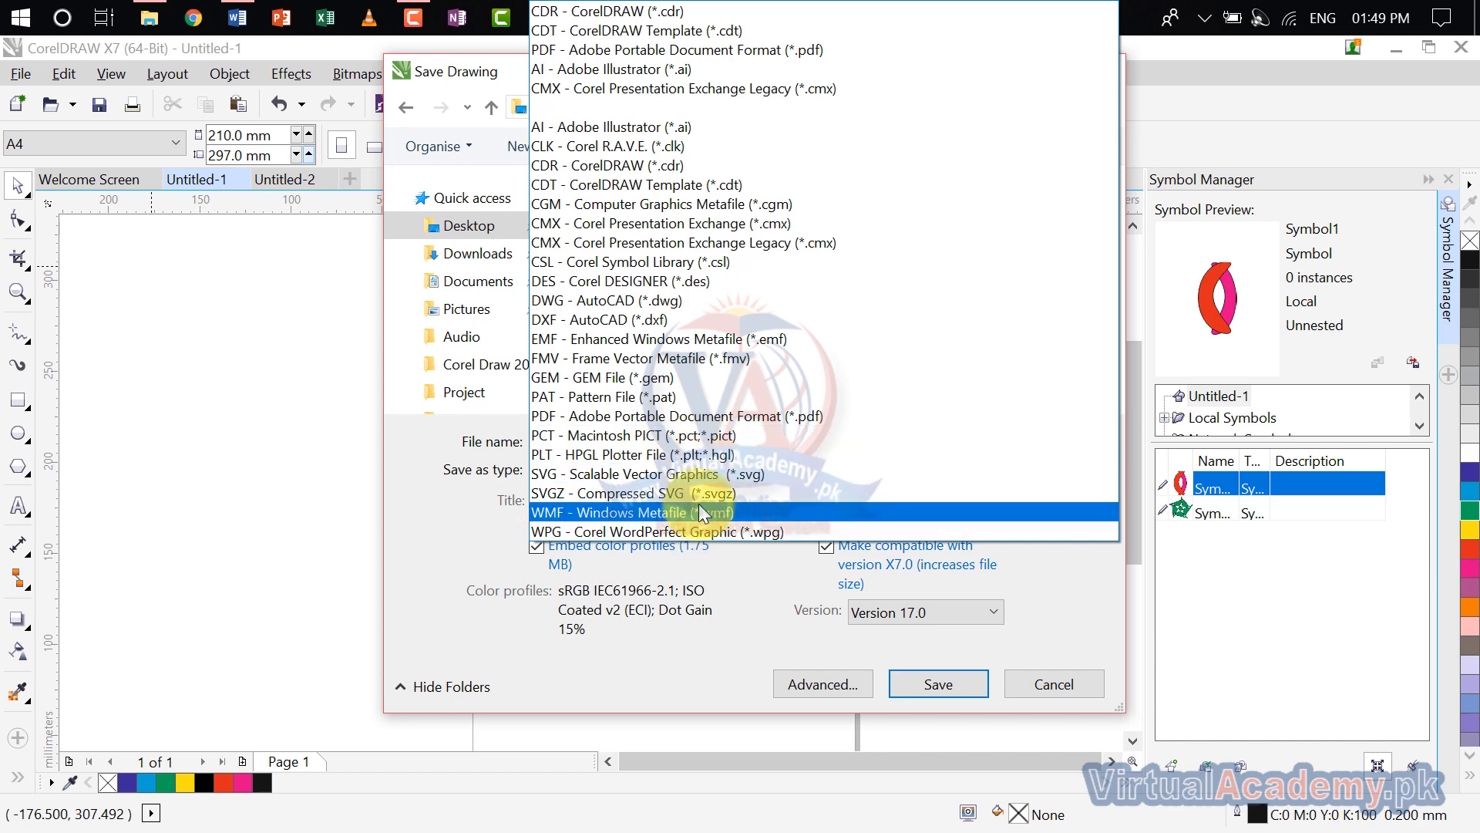
key("Escape")
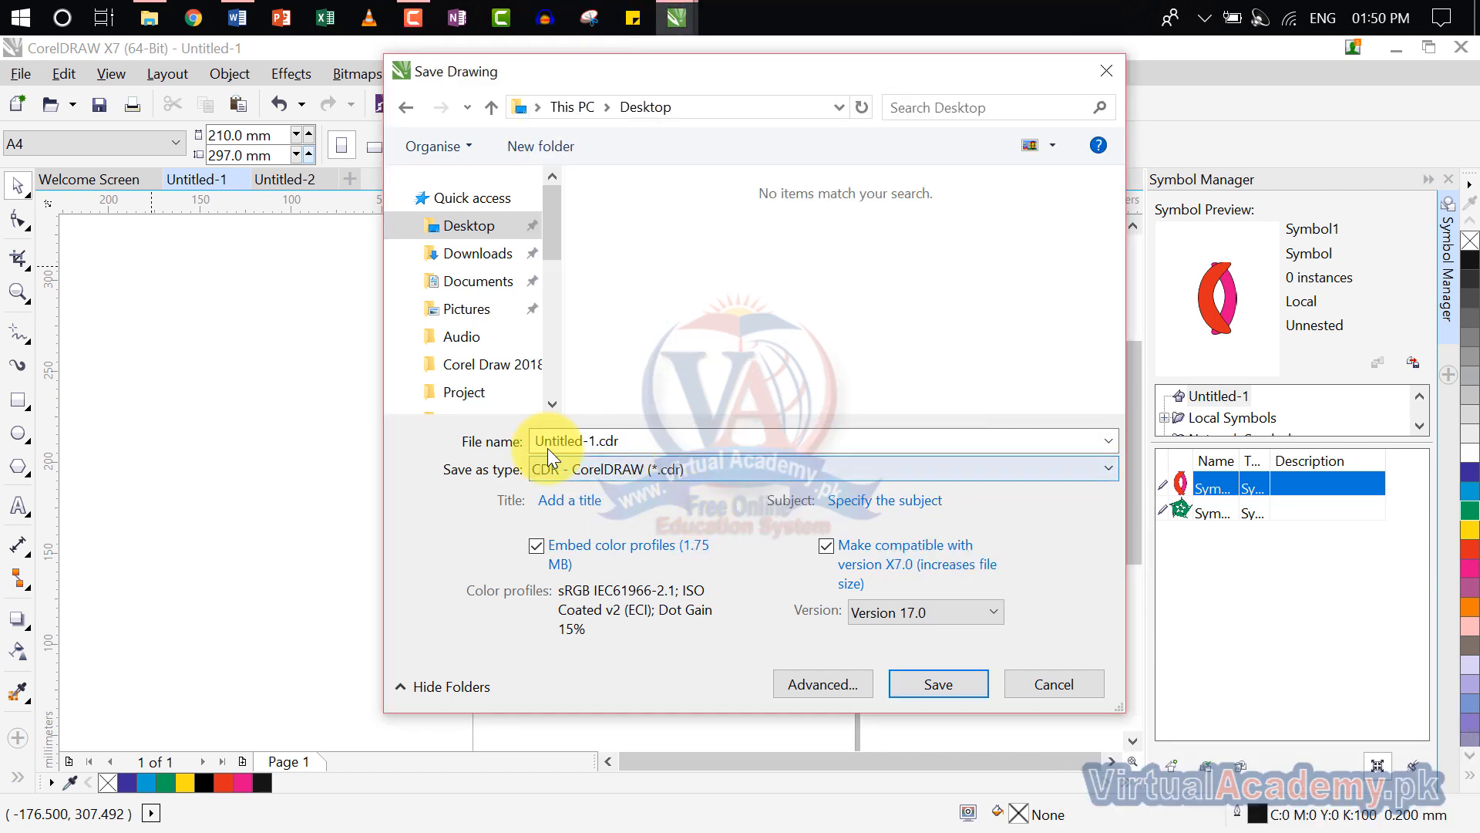
left_click(605, 467)
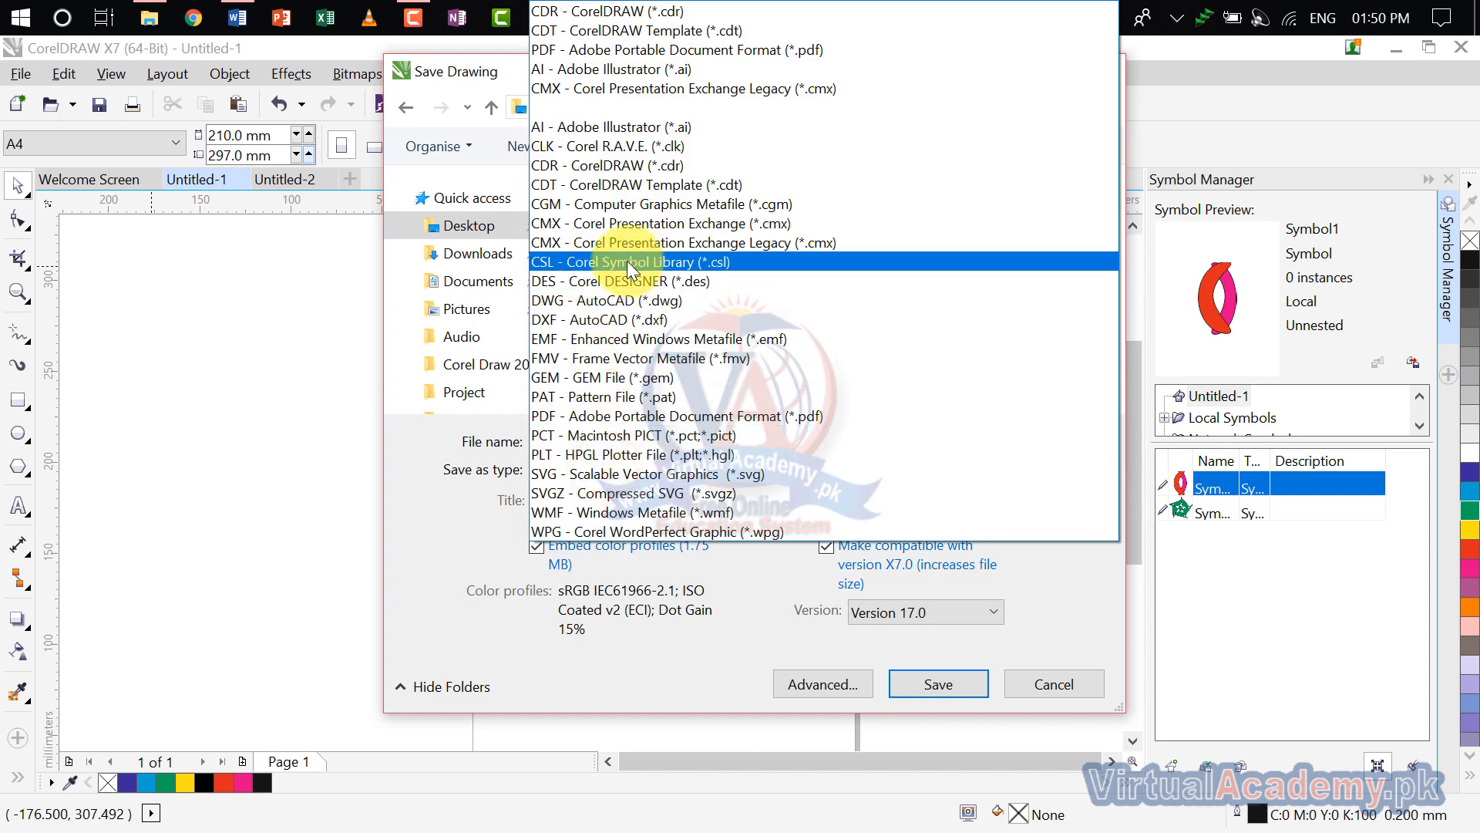
left_click(652, 262)
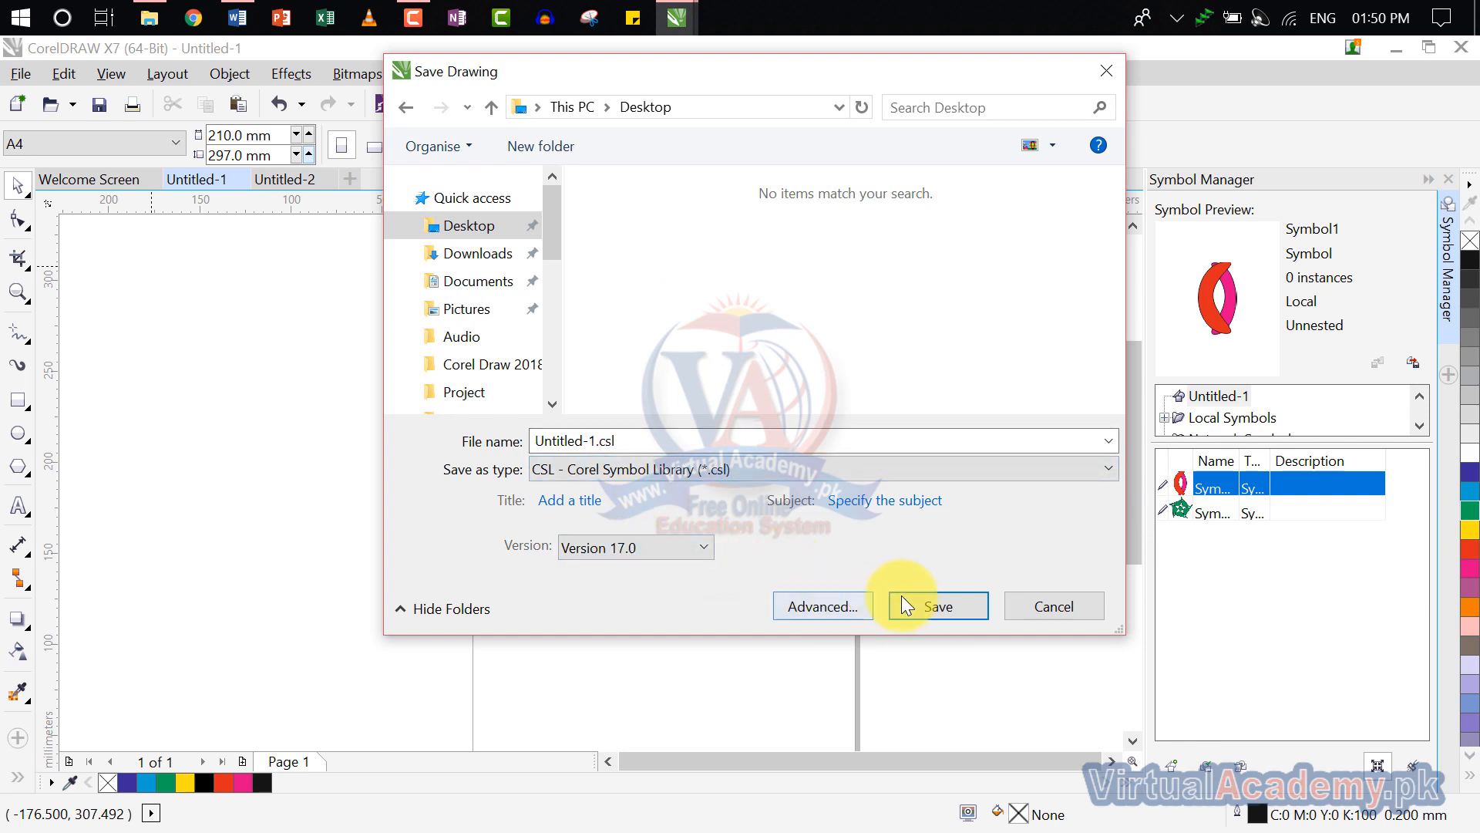
left_click(941, 609)
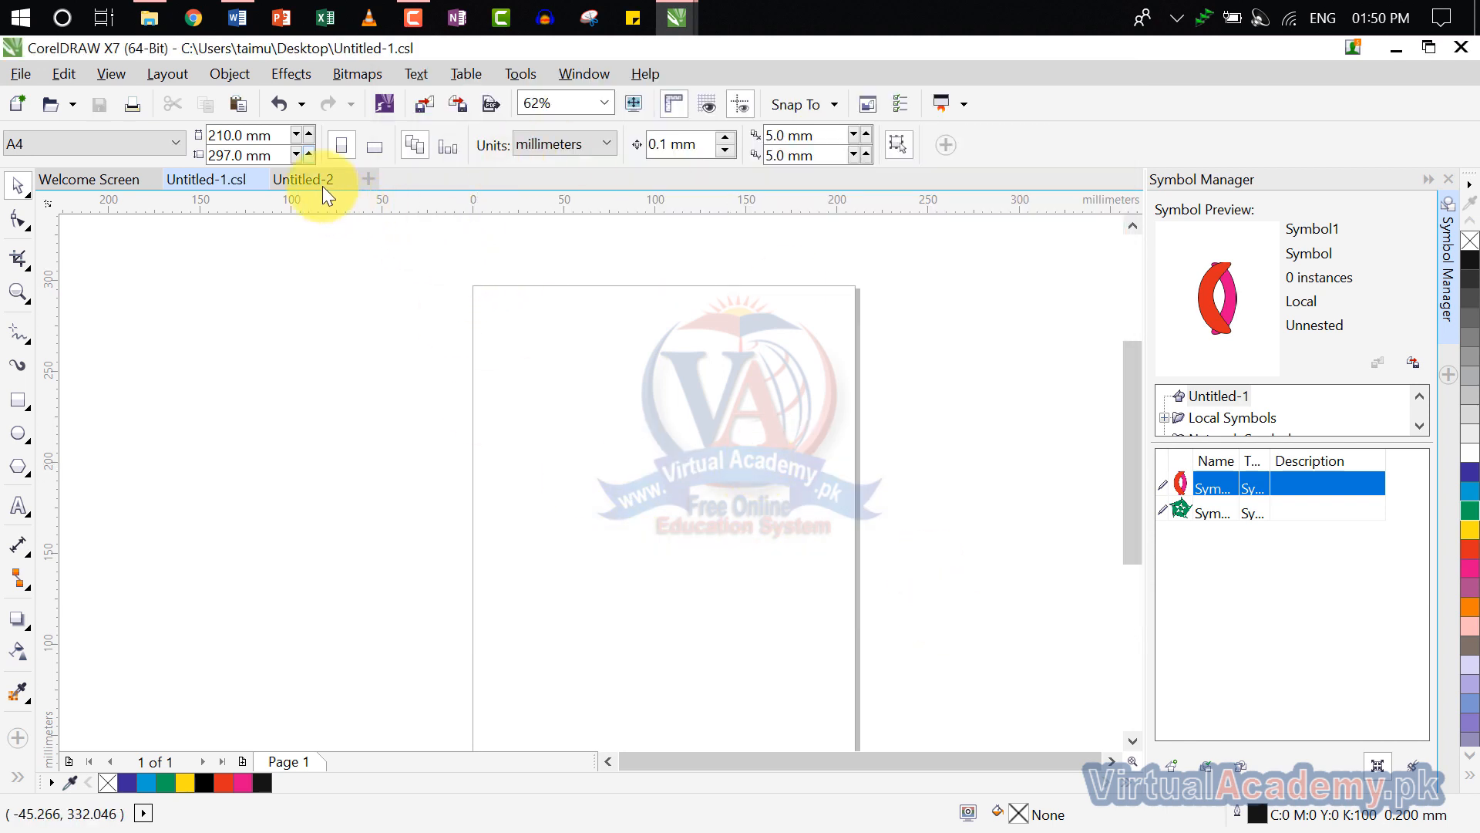
From the Untitled-2 document, open the Untitled-1.csl symbol library stored on the Desktop.
left_click(305, 172)
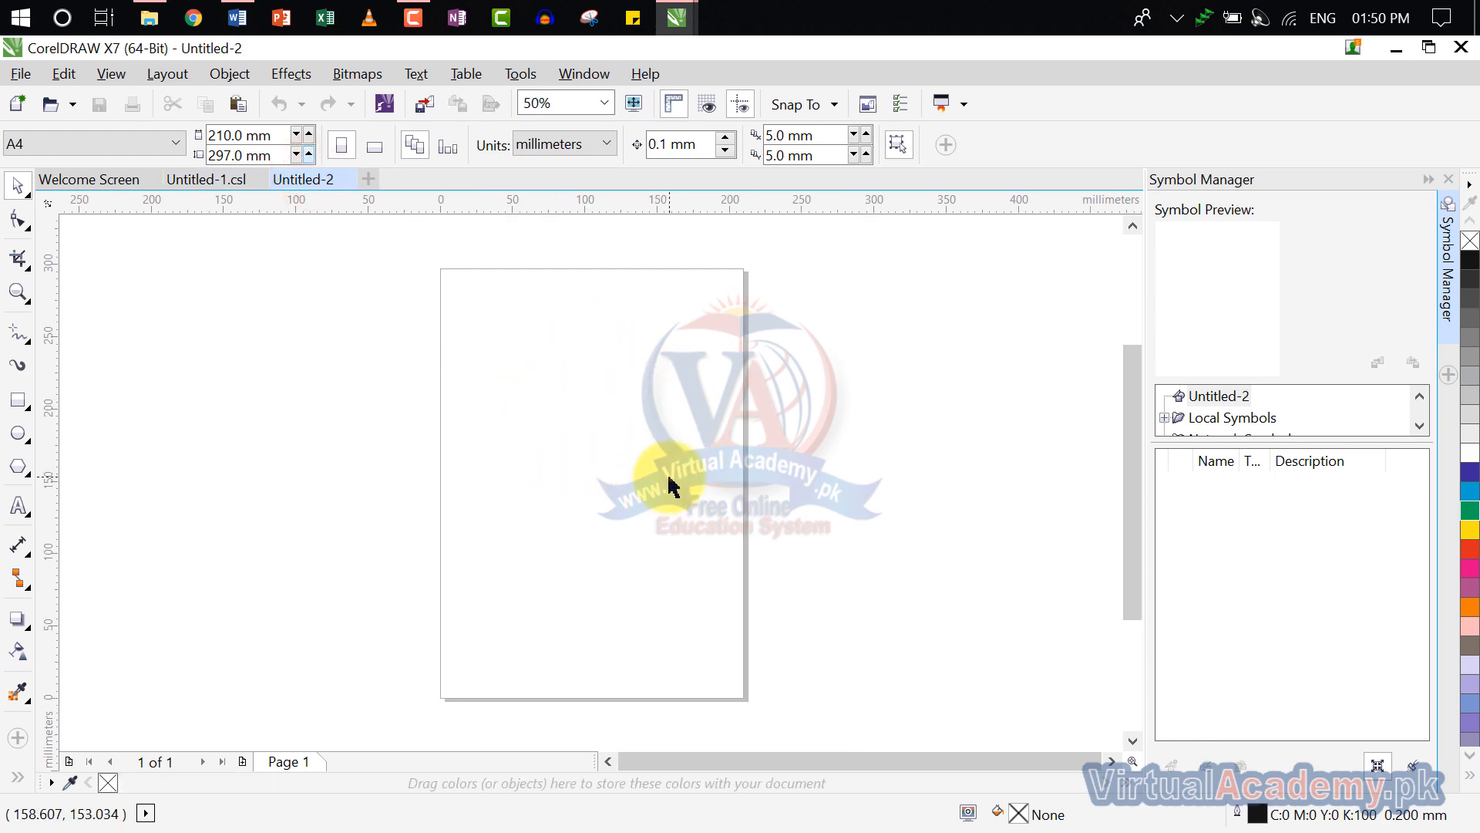
left_click(17, 75)
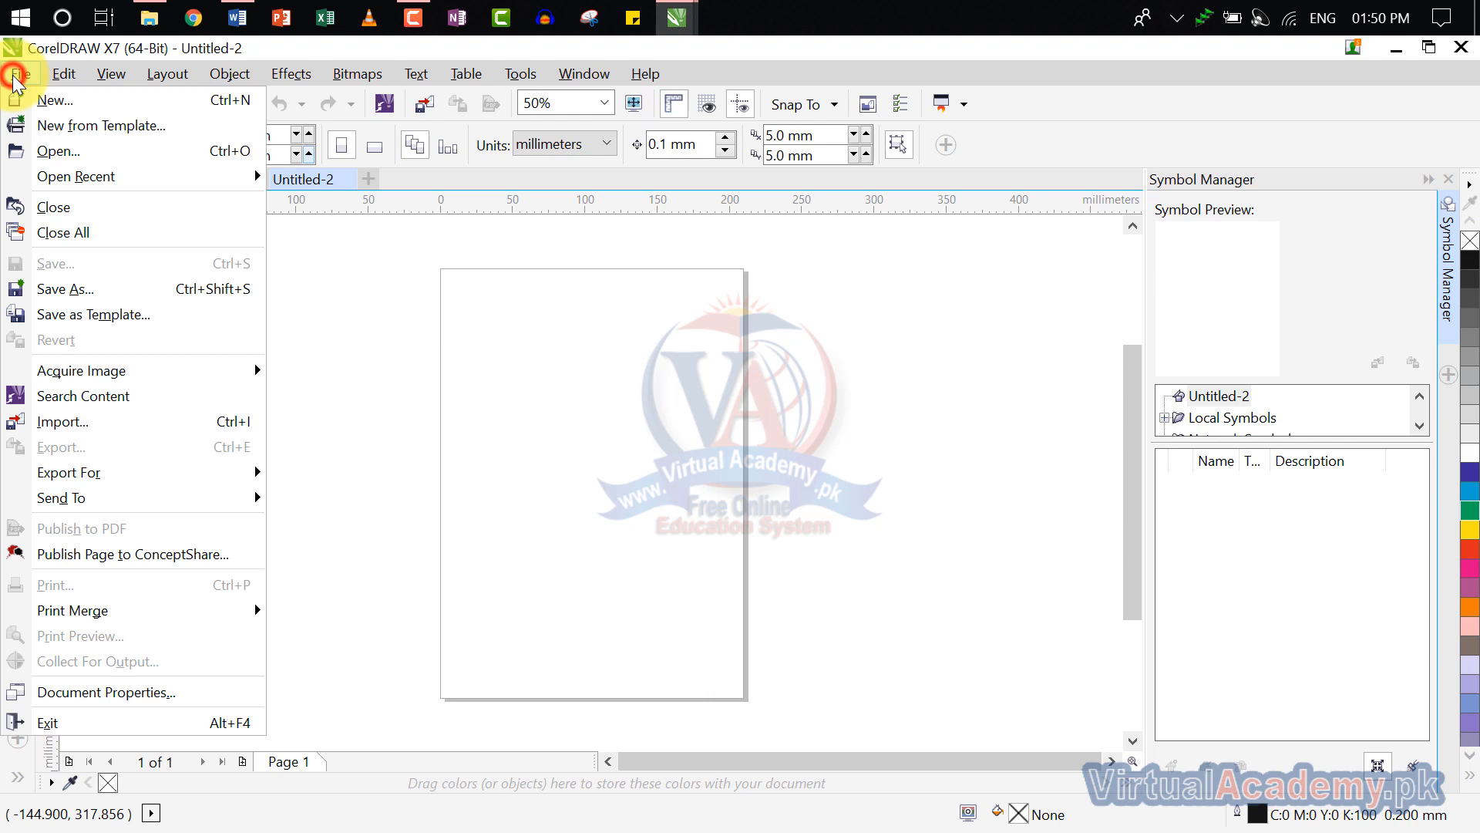
left_click(48, 153)
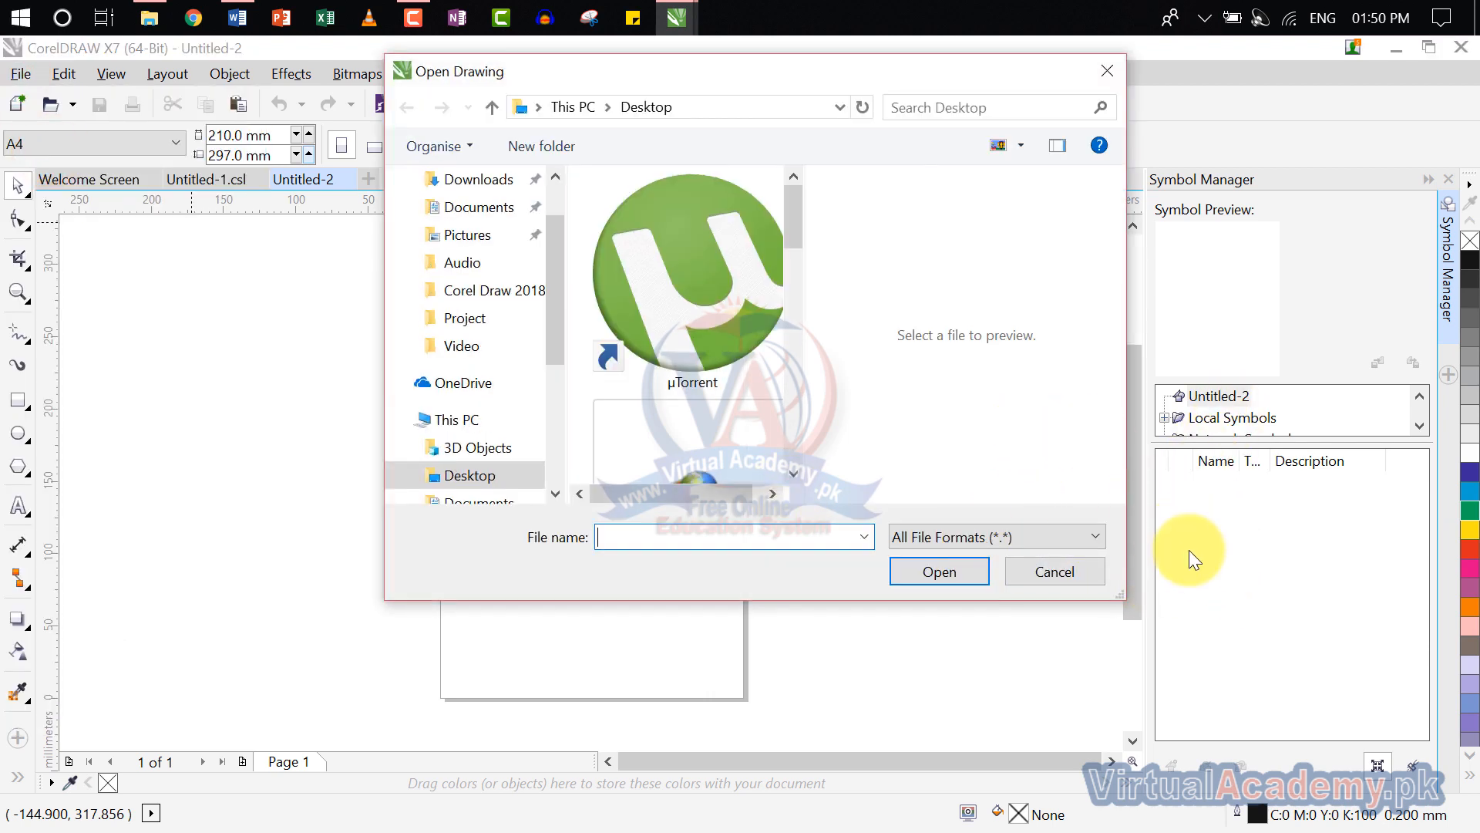
scroll(747, 373, "down", 3)
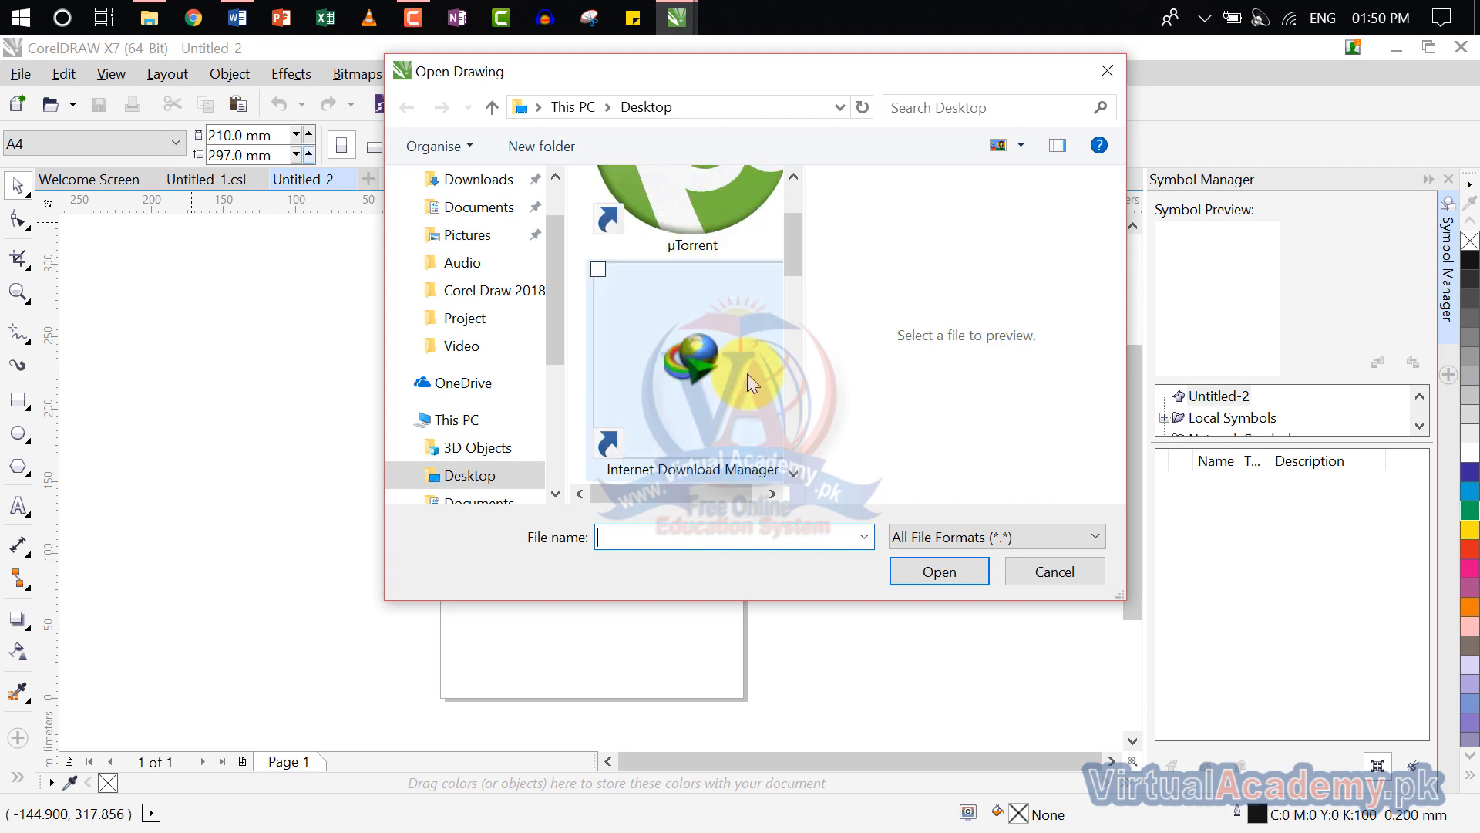
left_click_drag(800, 359, 808, 421)
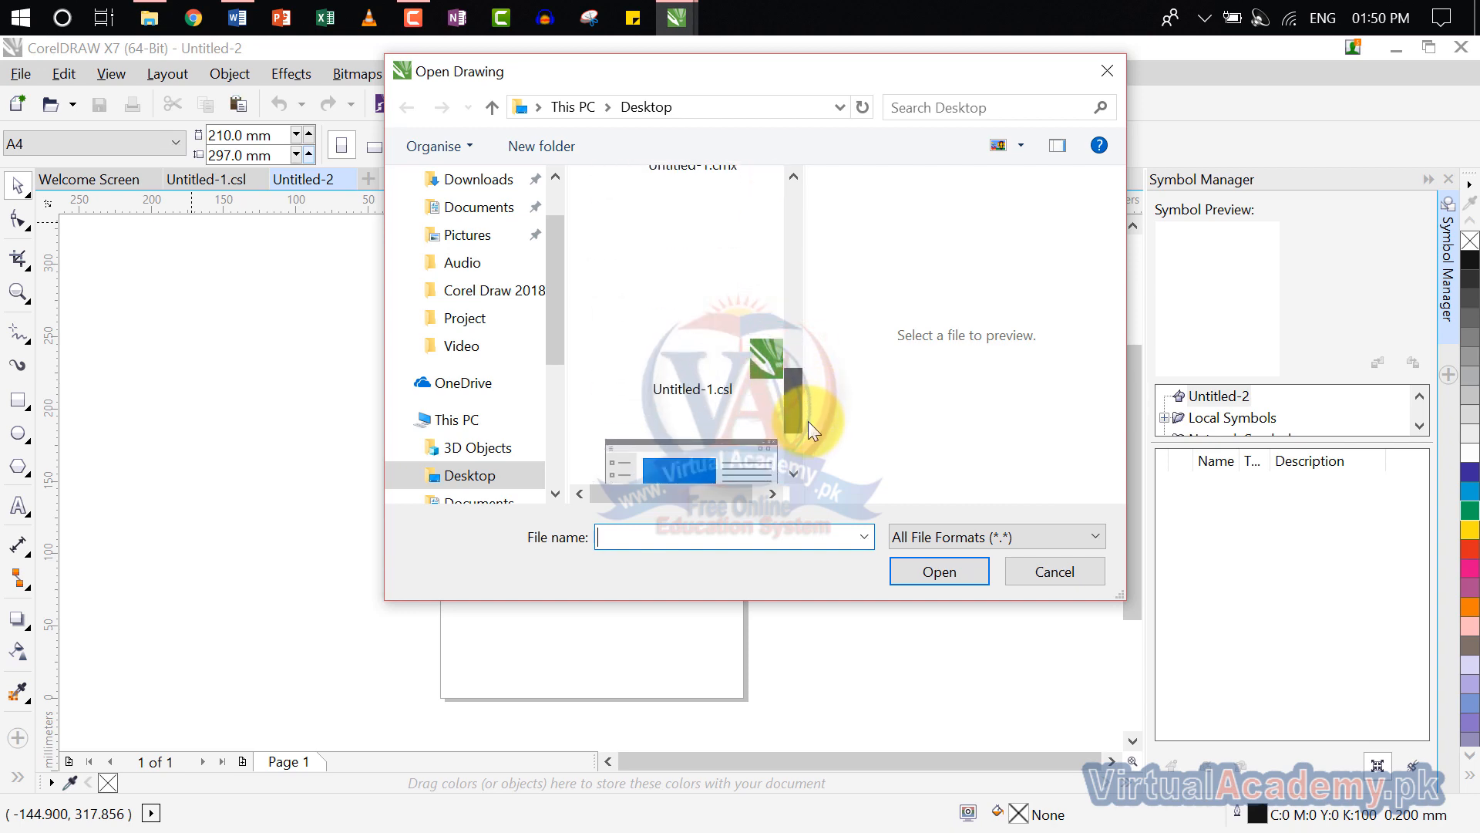
left_click(748, 345)
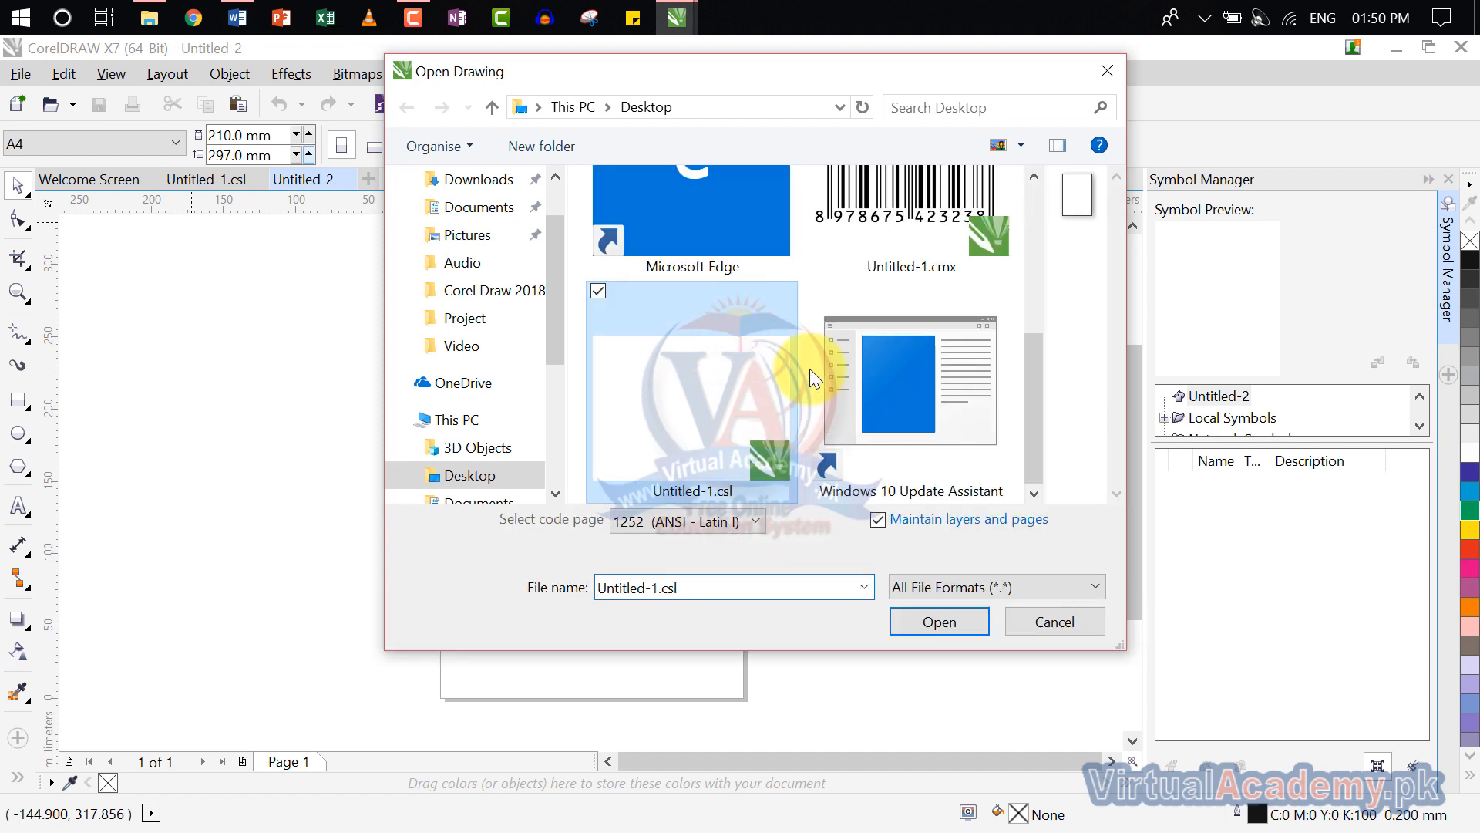
left_click(940, 621)
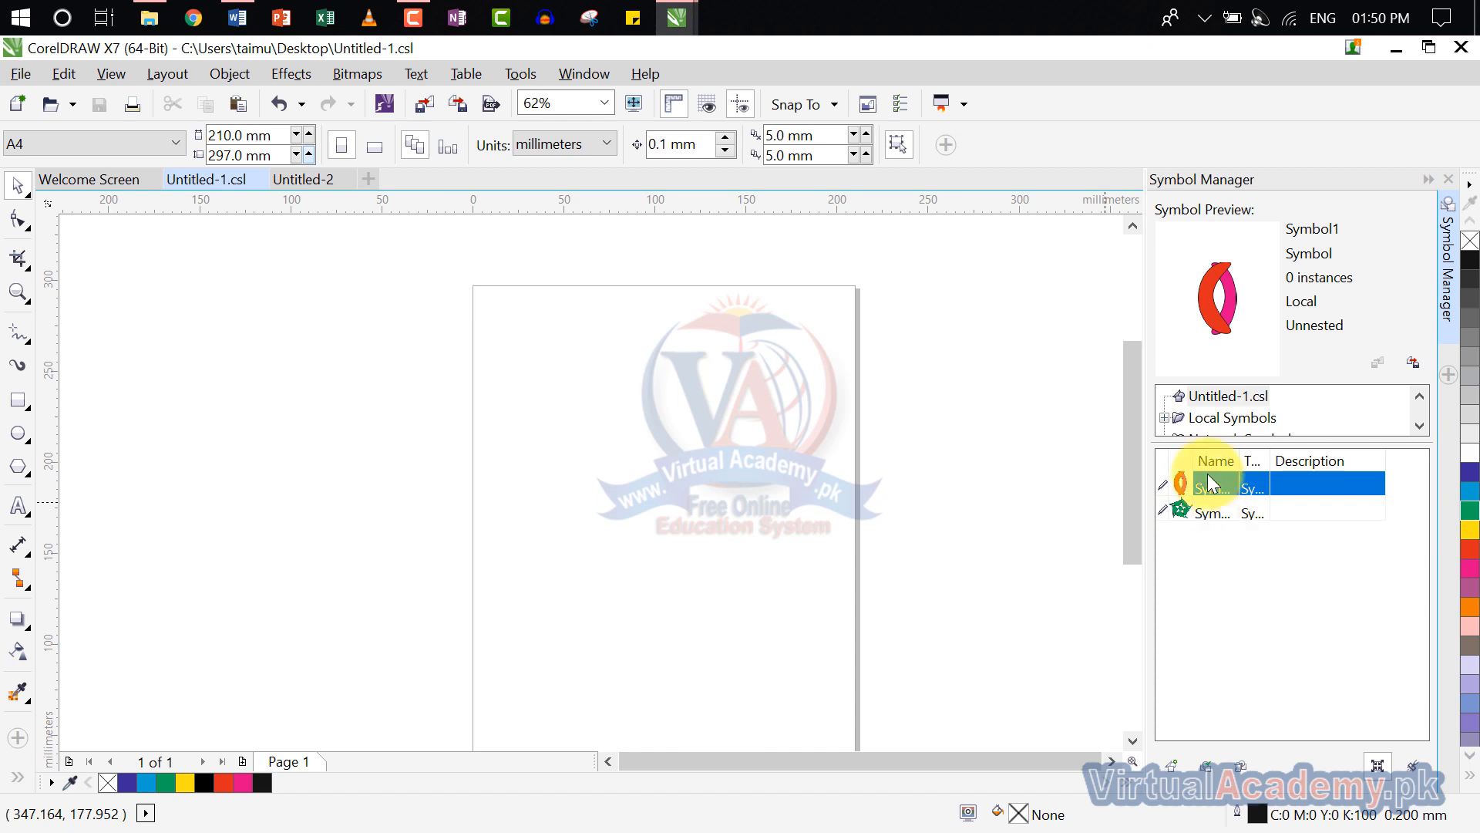
Place a green star symbol instance on the Untitled-1.csl page, and try out a crescent symbol instance before deleting it.
left_click_drag(1219, 516, 726, 493)
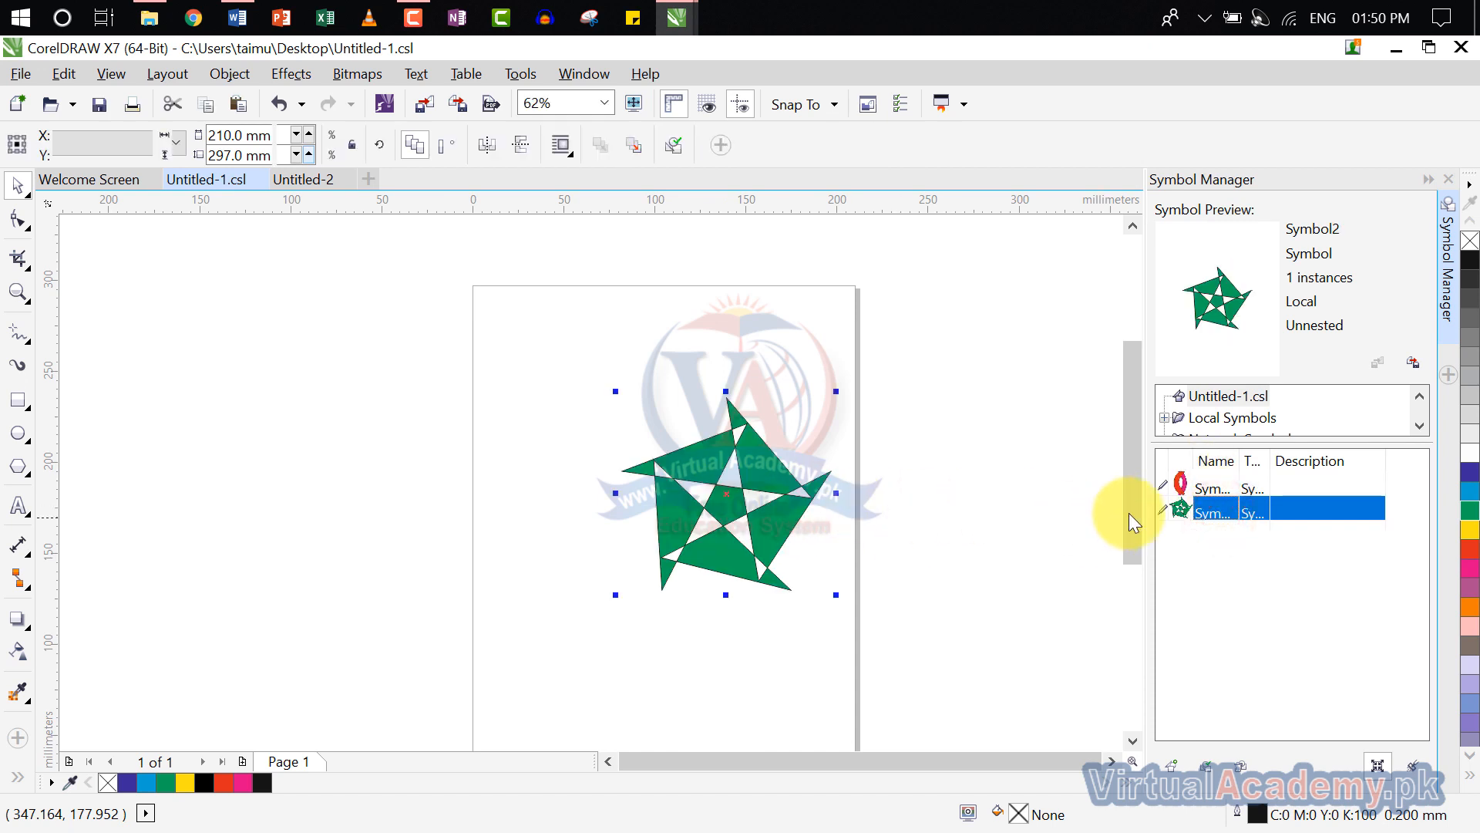
left_click_drag(1201, 492, 452, 473)
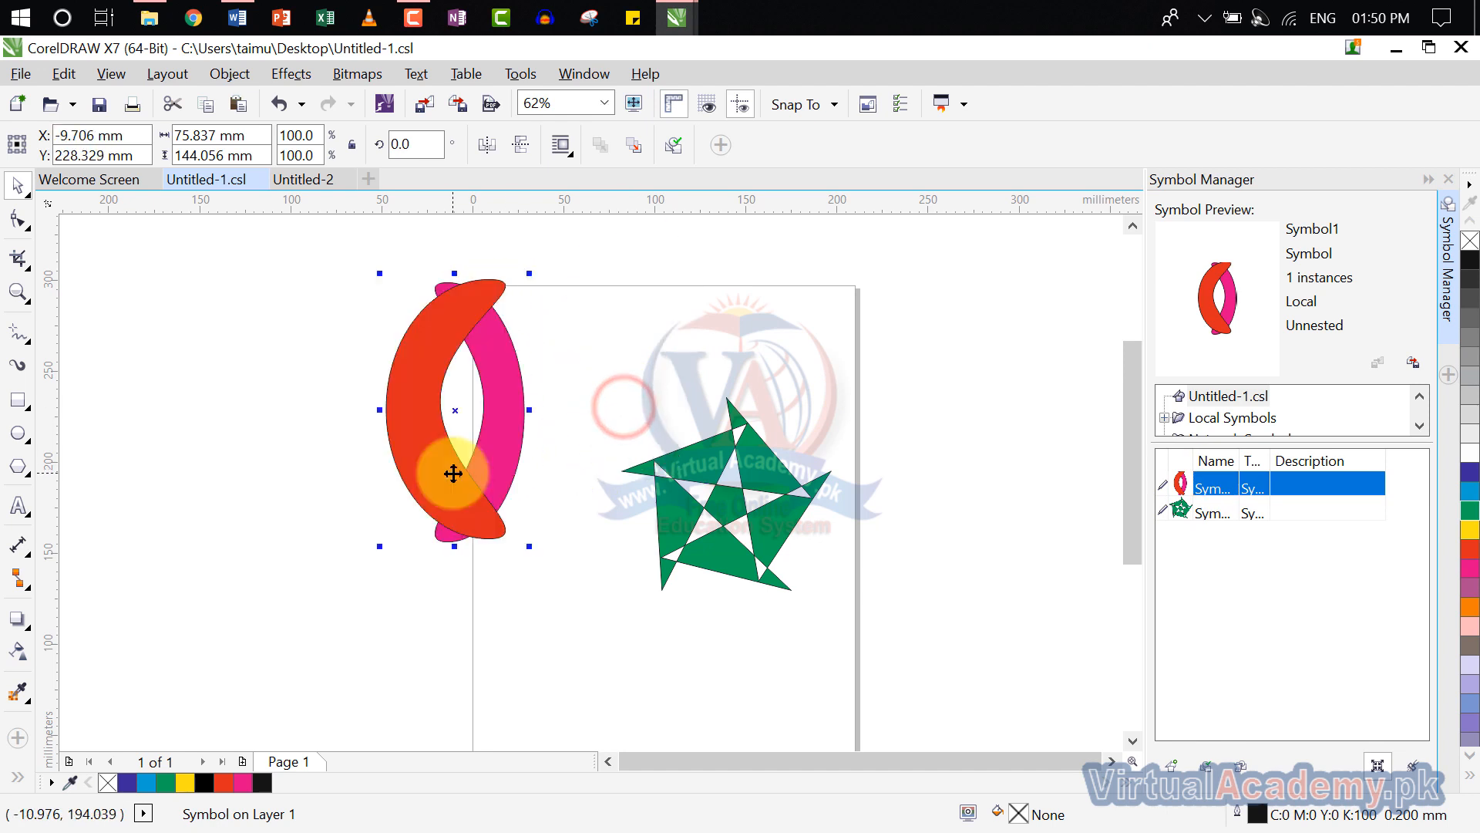
key("Delete")
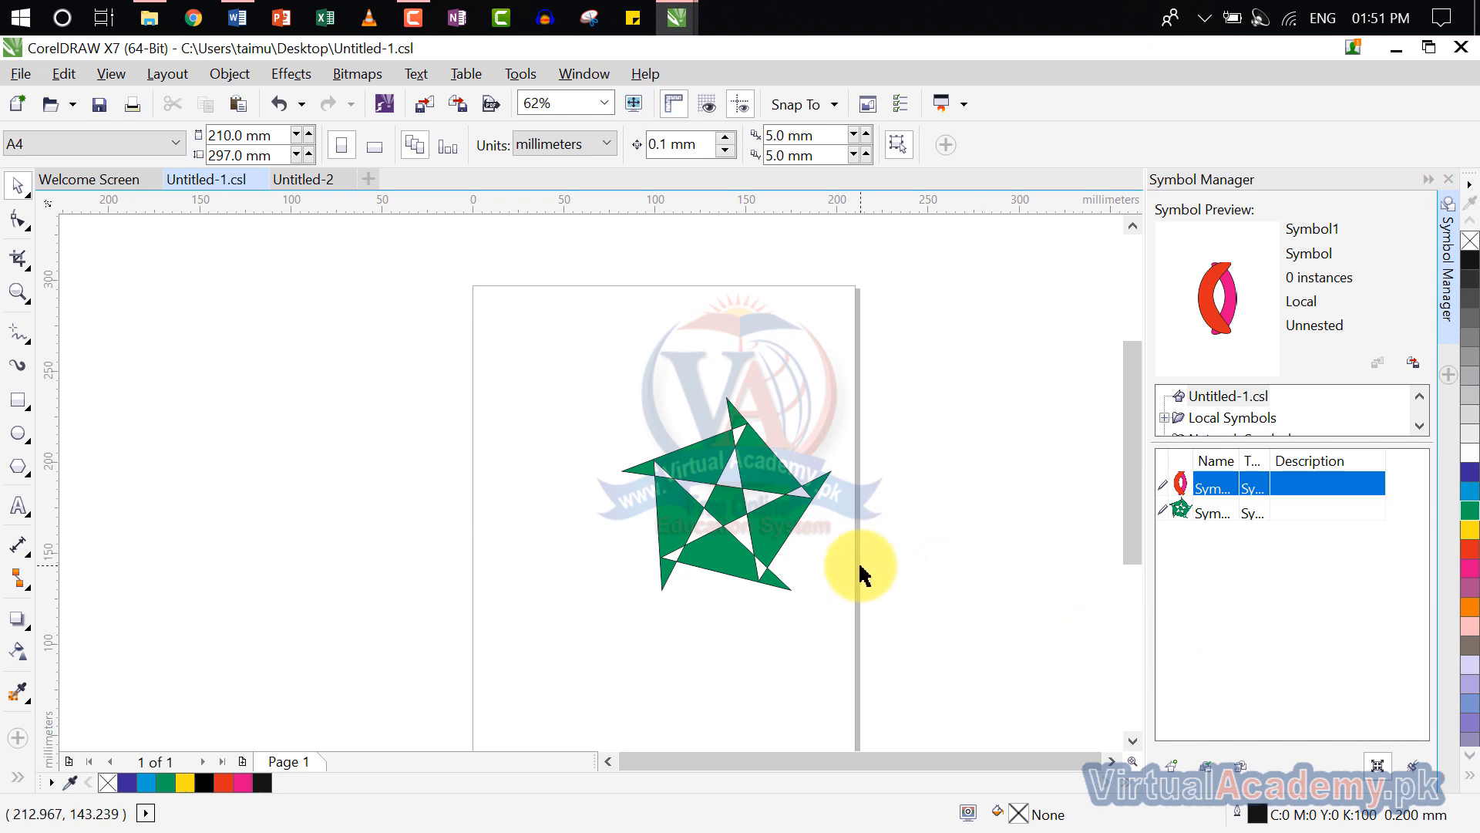
Compare the symbol lists of Untitled-2 and Untitled-1.csl, ending in the Untitled-2 document.
left_click(290, 185)
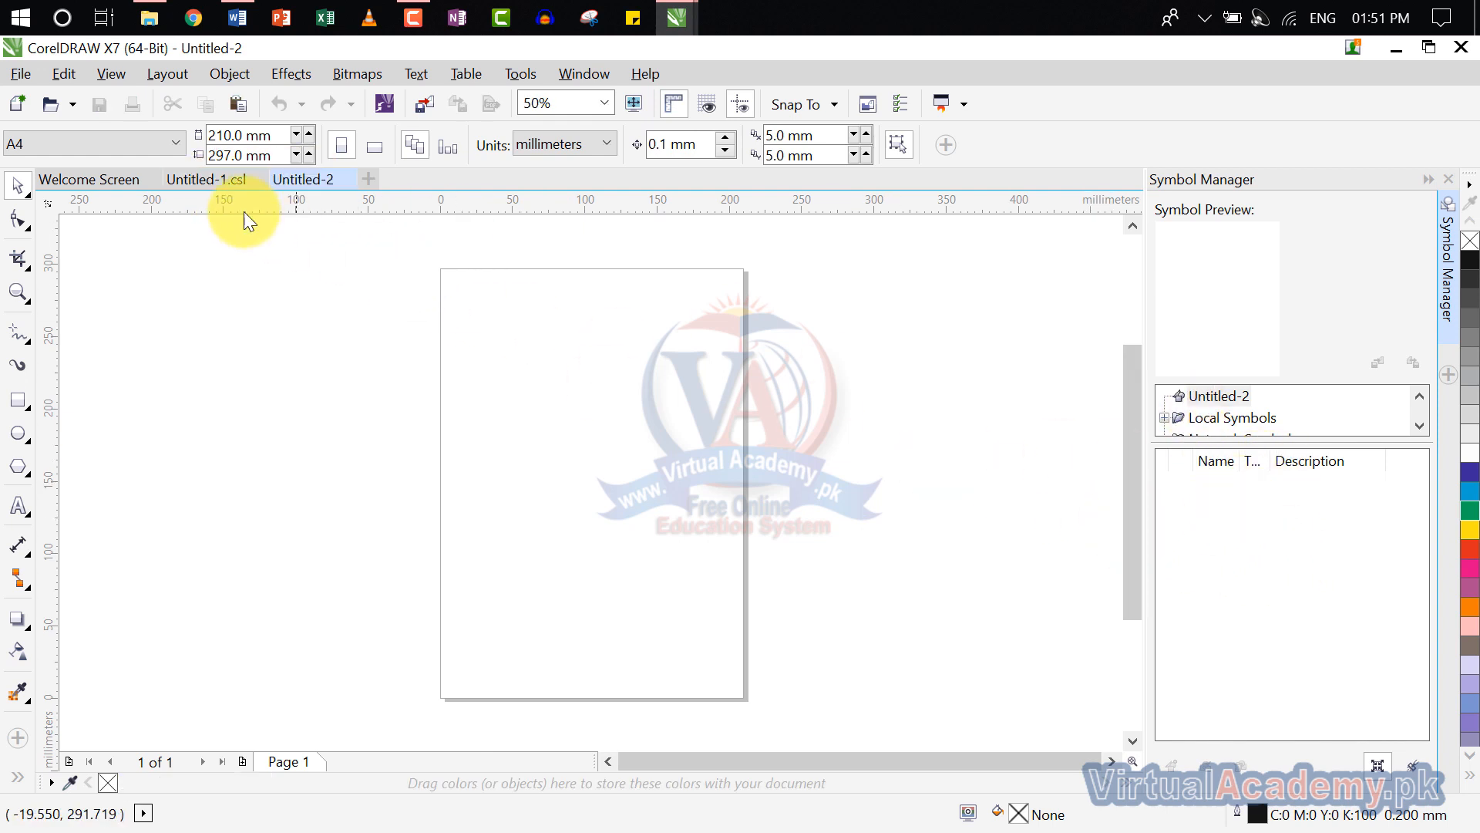
left_click(214, 185)
left_click(303, 180)
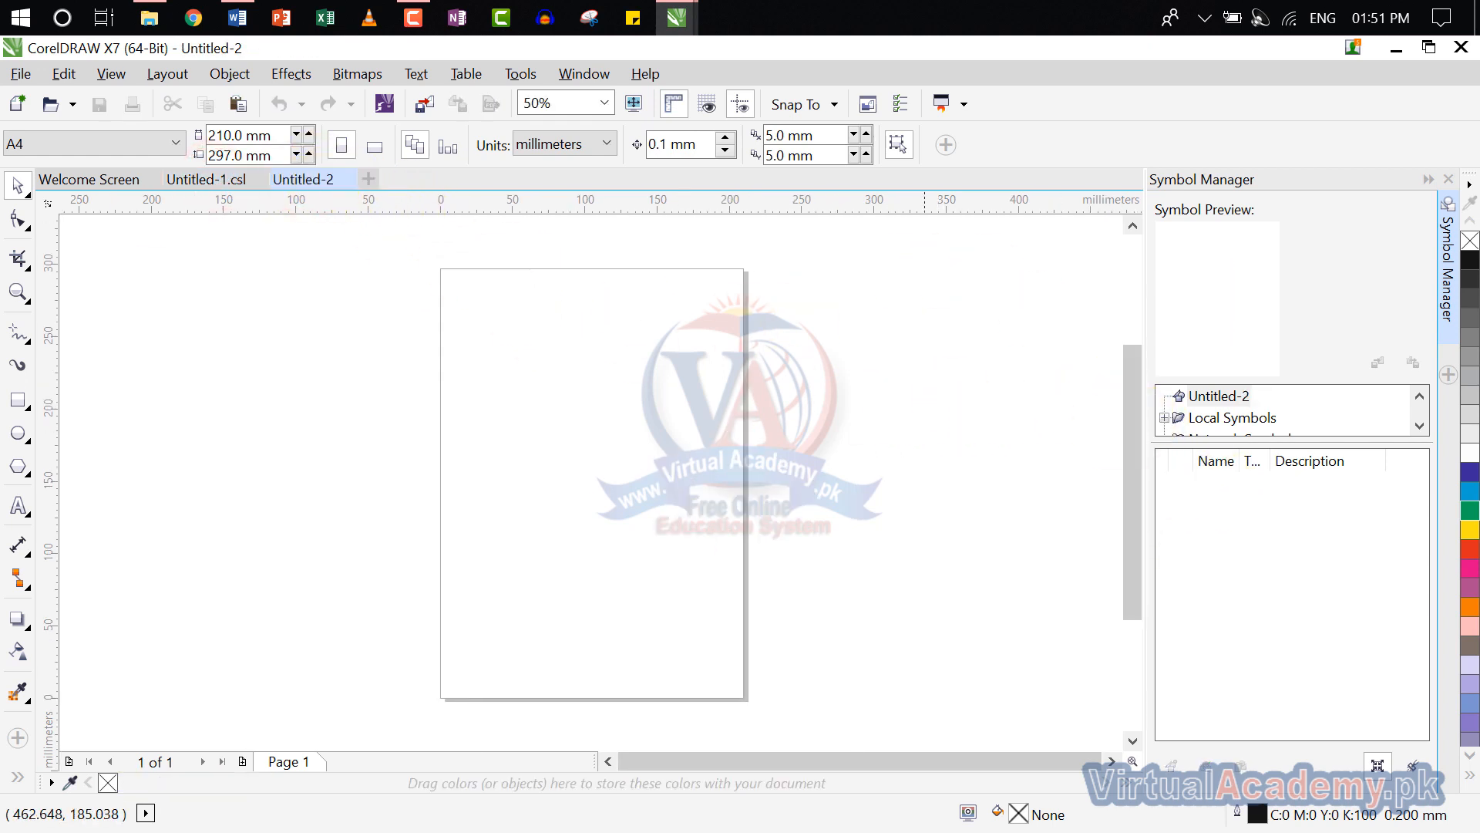
Open the Untitled-1.csl symbol library from the Desktop again.
left_click(22, 75)
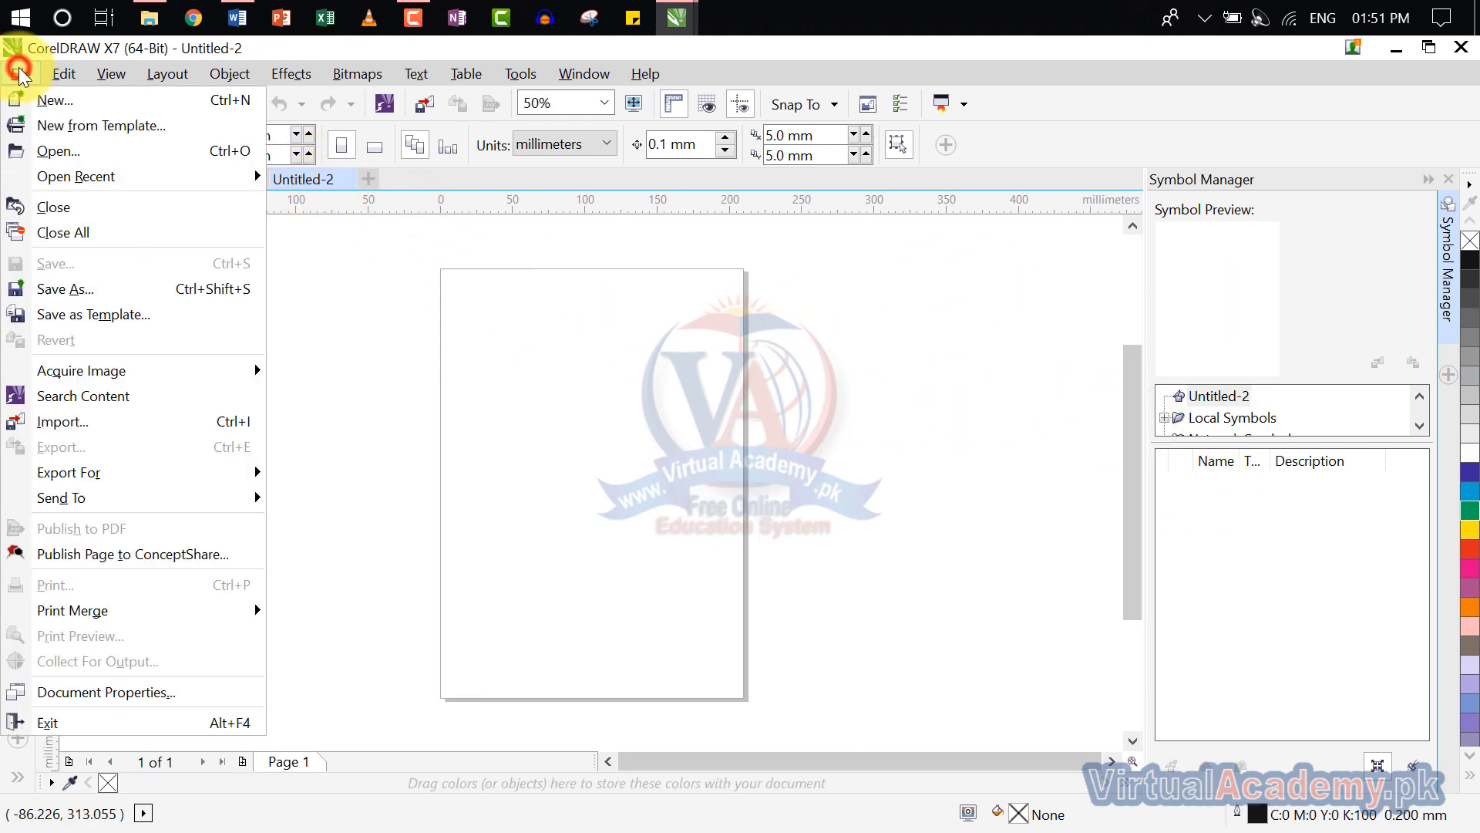
left_click(50, 160)
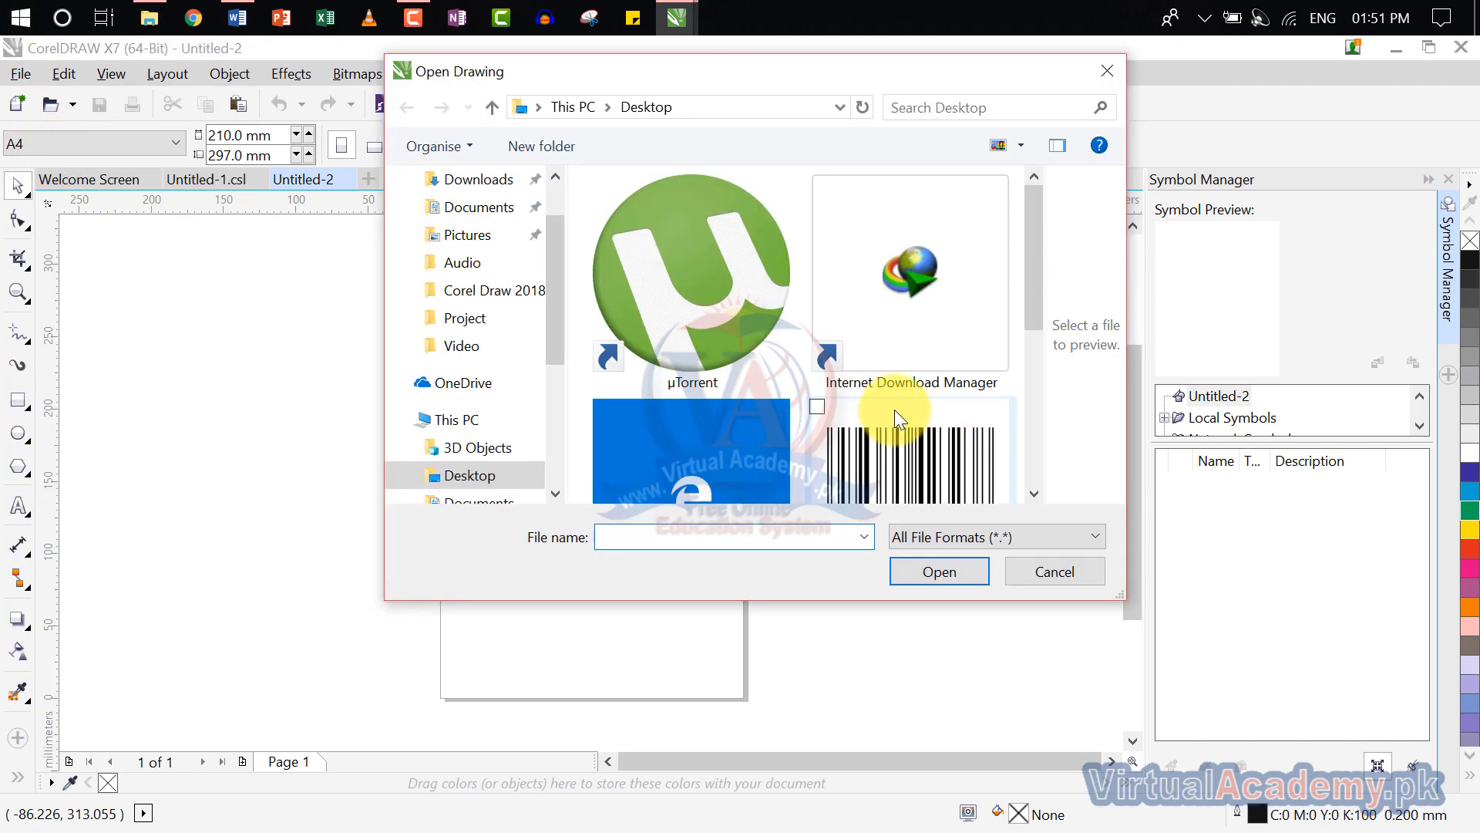
scroll(894, 410, "down", 2)
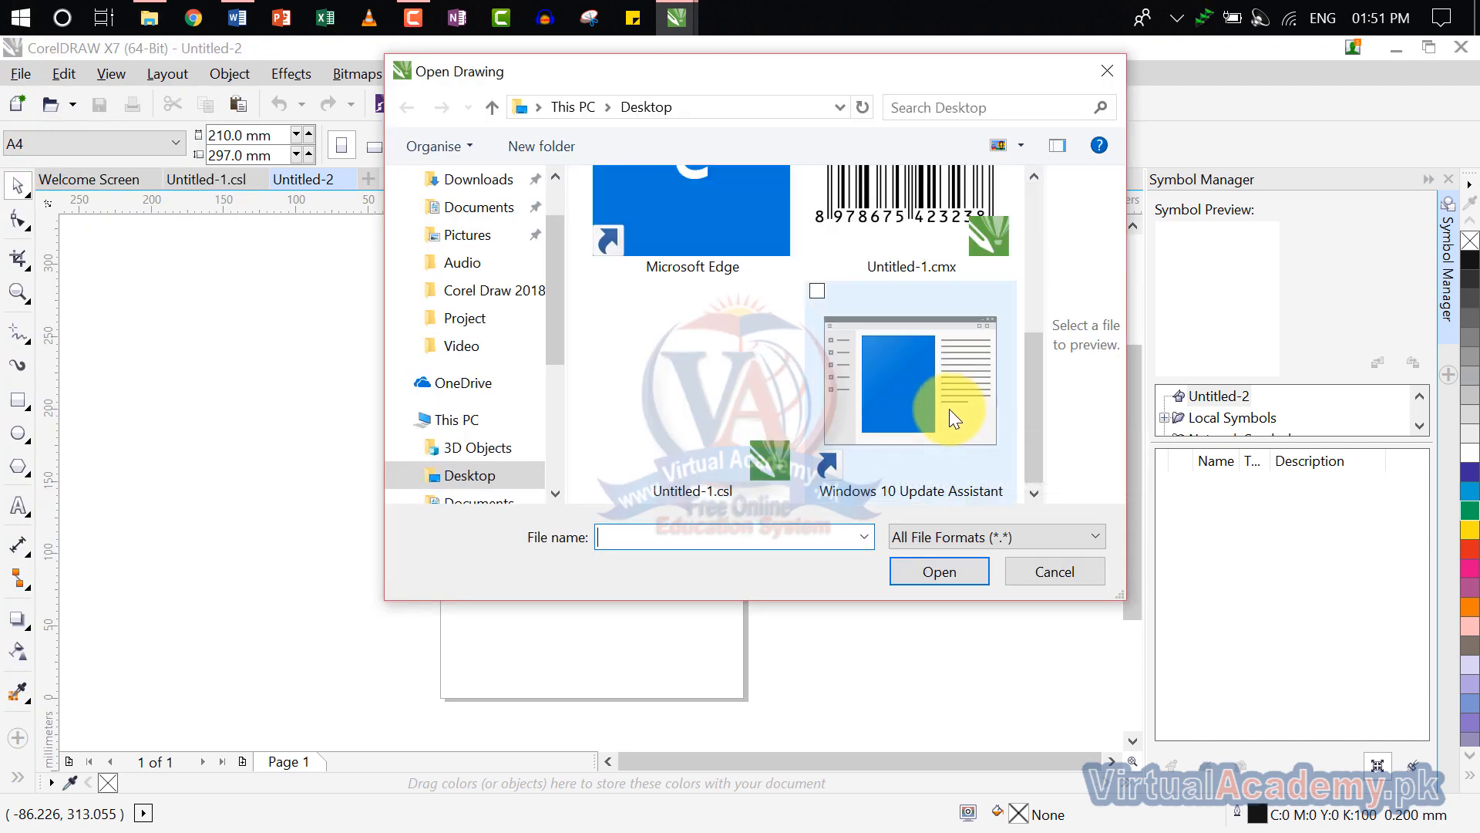
left_click(743, 460)
double_click(742, 450)
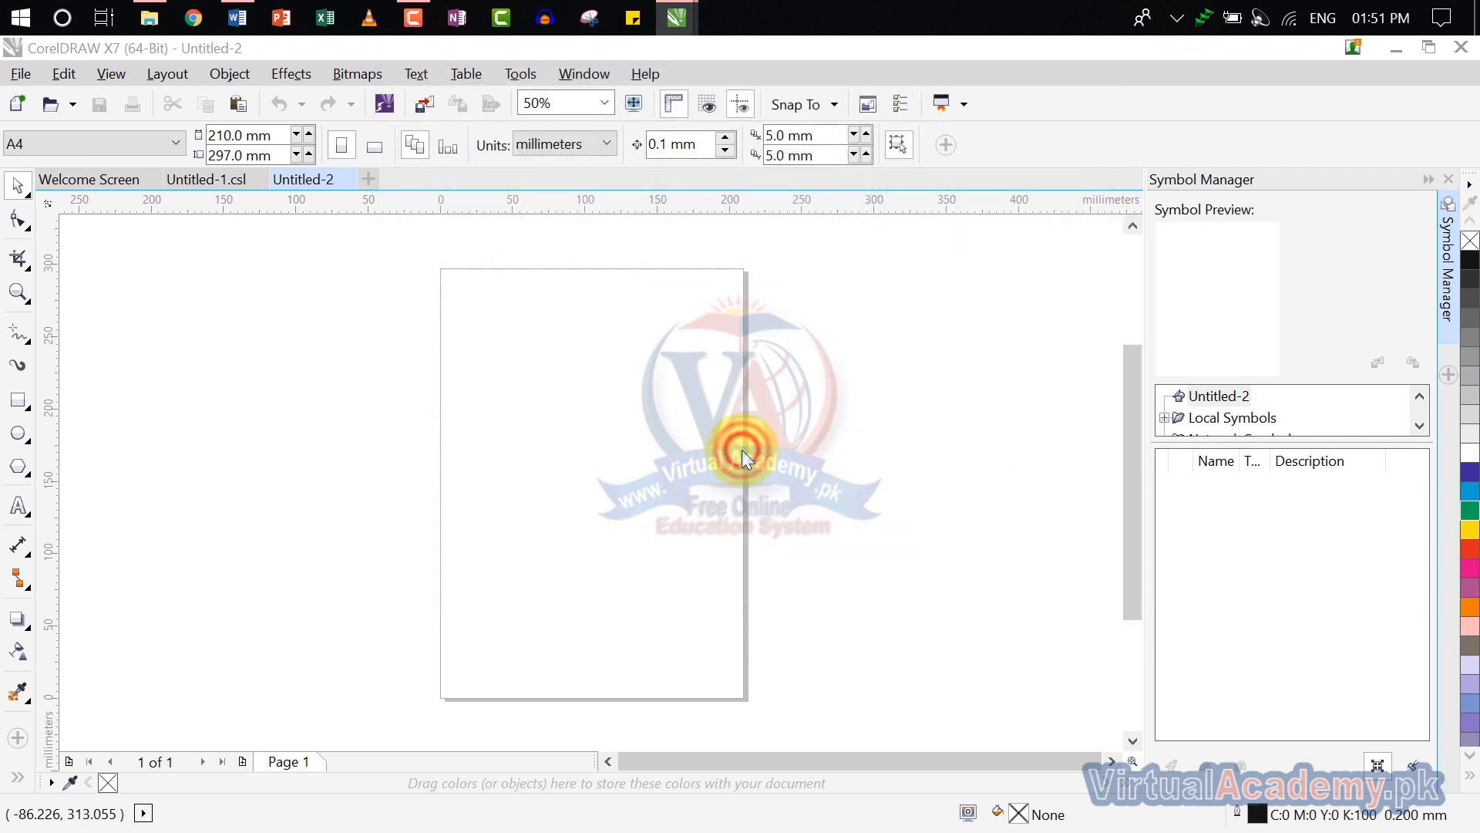
left_click(818, 472)
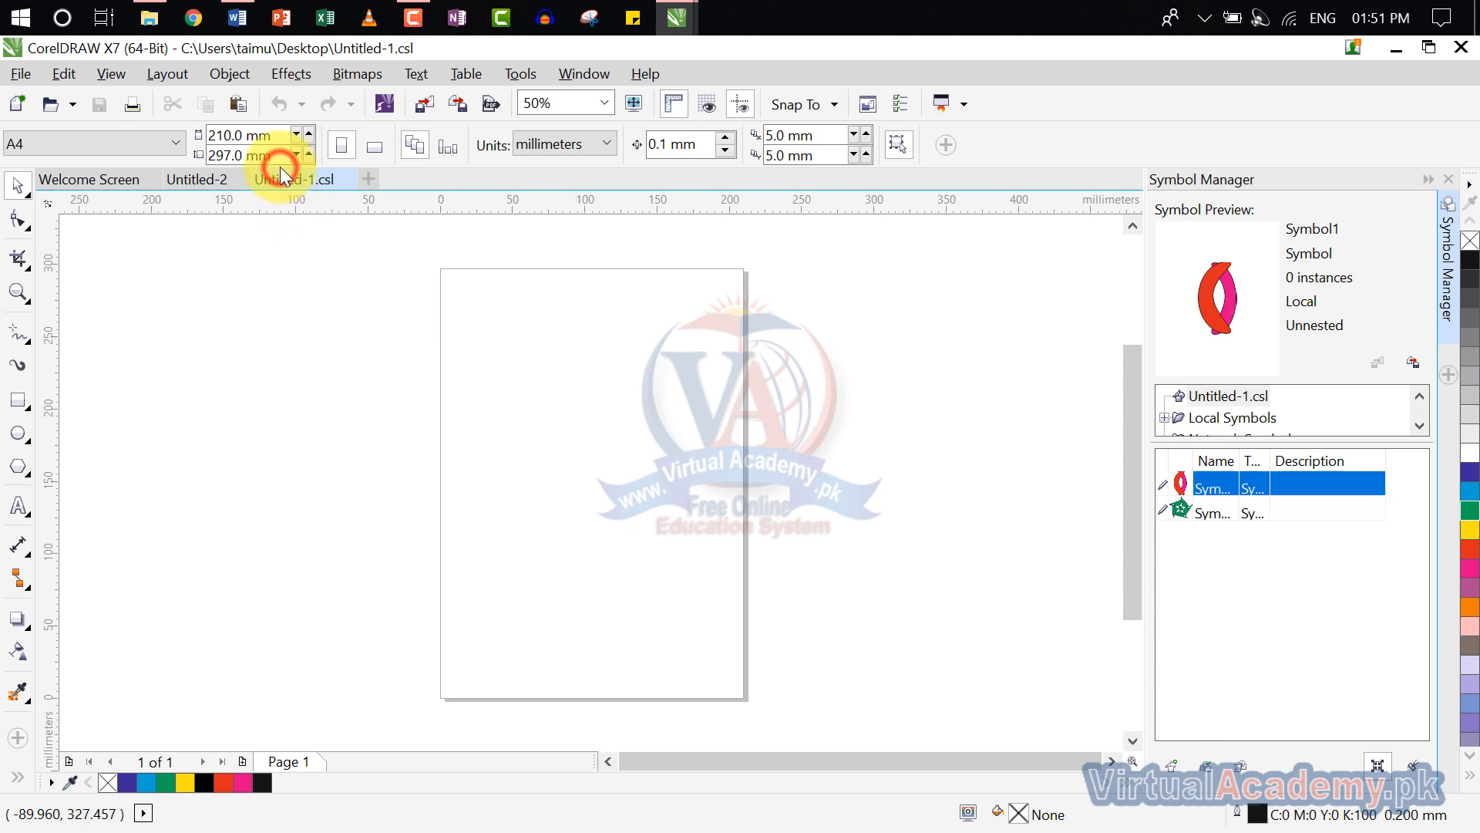
Compare the symbol lists of Untitled-2 and Untitled-1.csl, and reopen Untitled-1.csl from the Desktop while in Untitled-2.
left_click(194, 183)
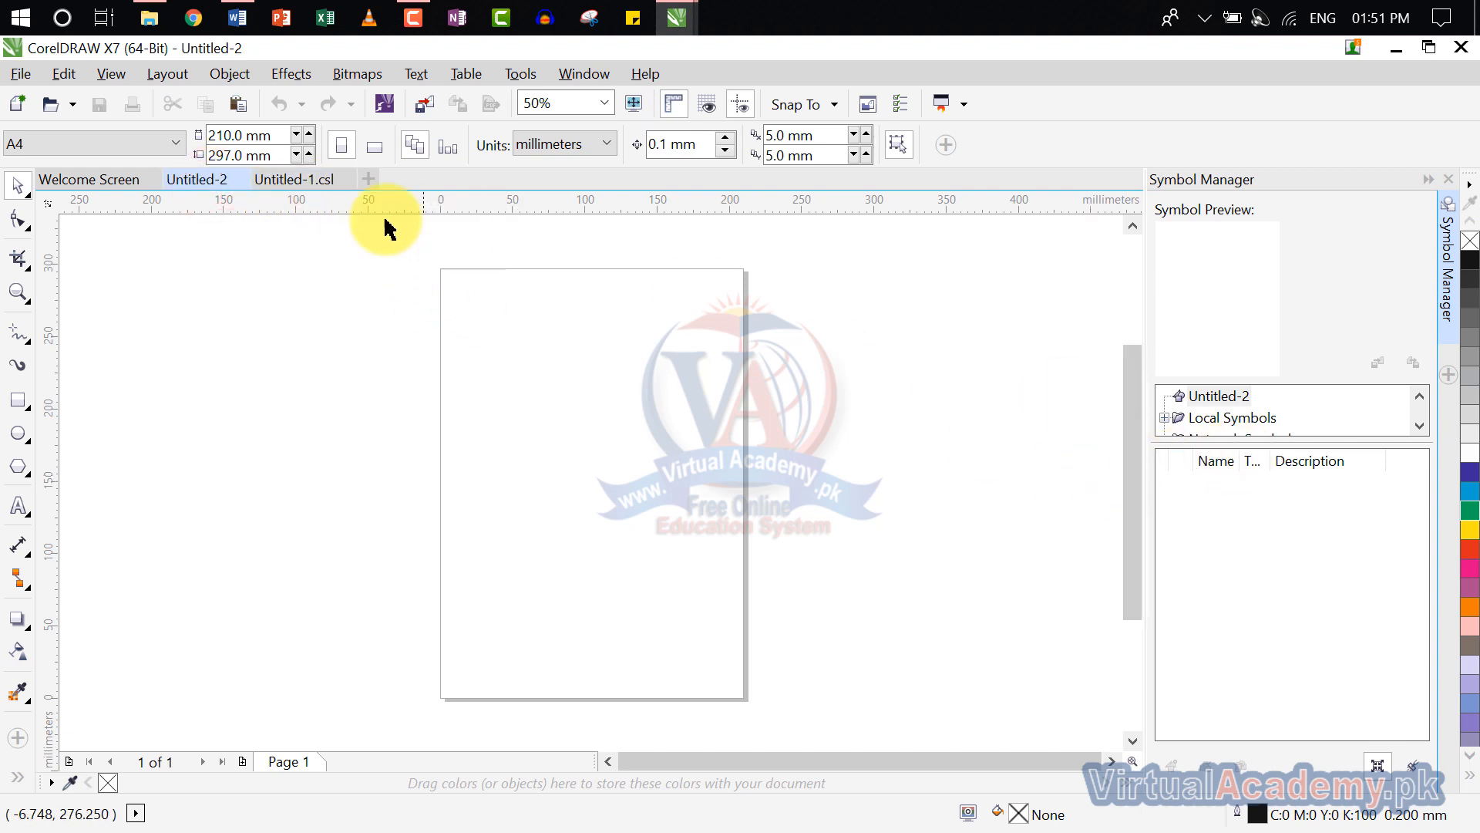
left_click(327, 185)
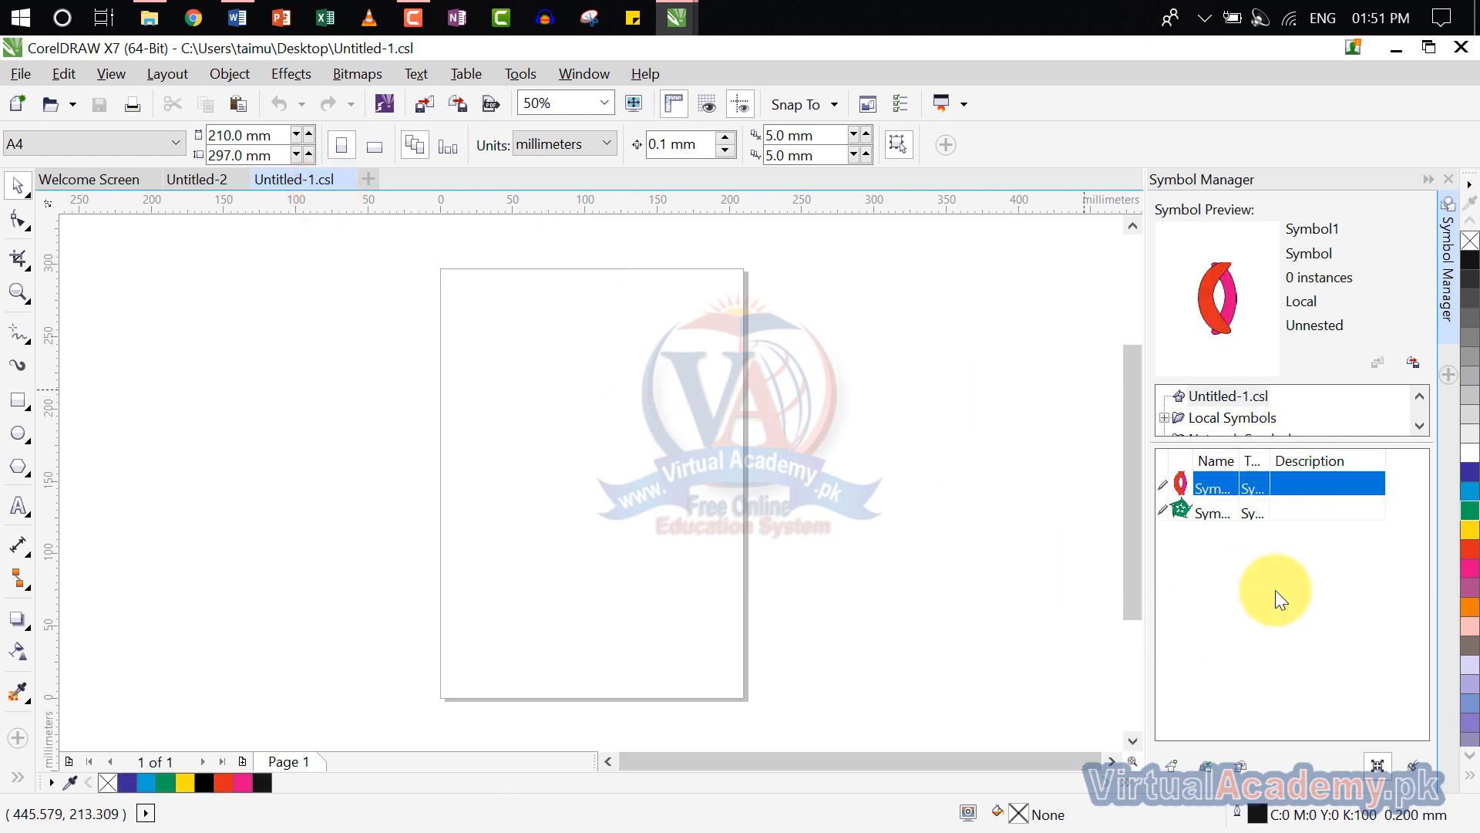
left_click(198, 182)
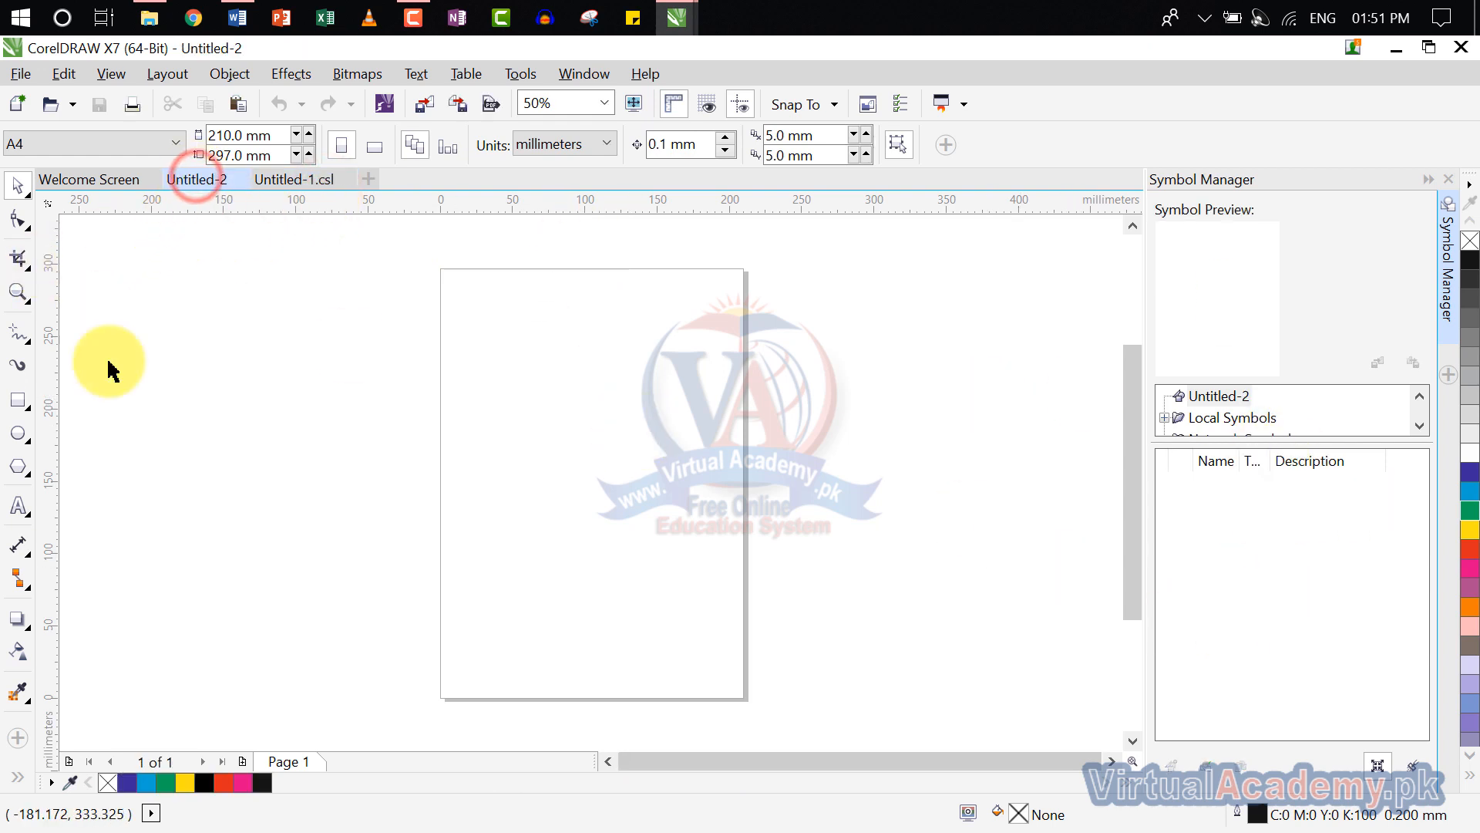
left_click(15, 74)
left_click(42, 145)
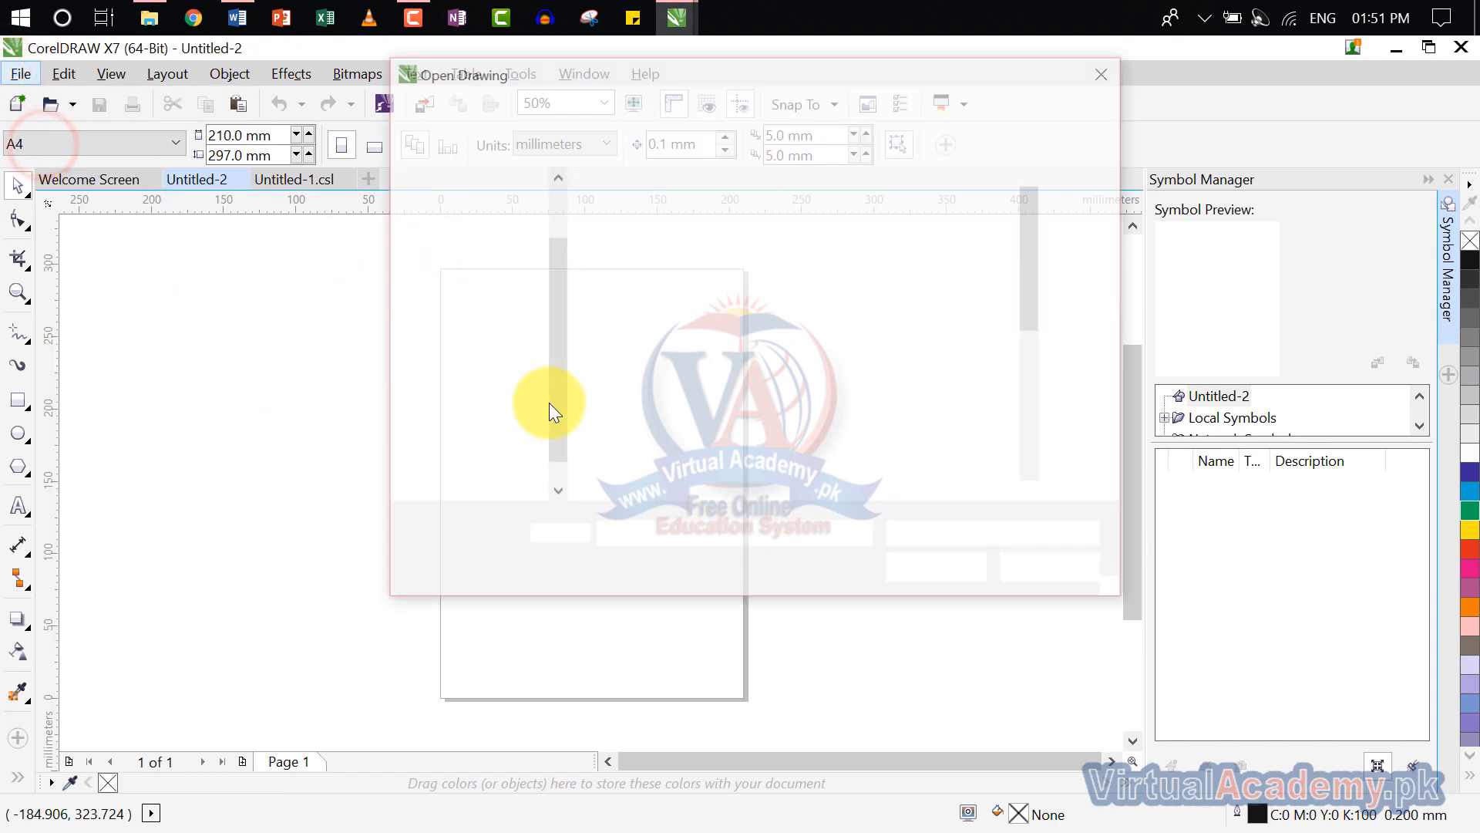
scroll(853, 461, "down", 3)
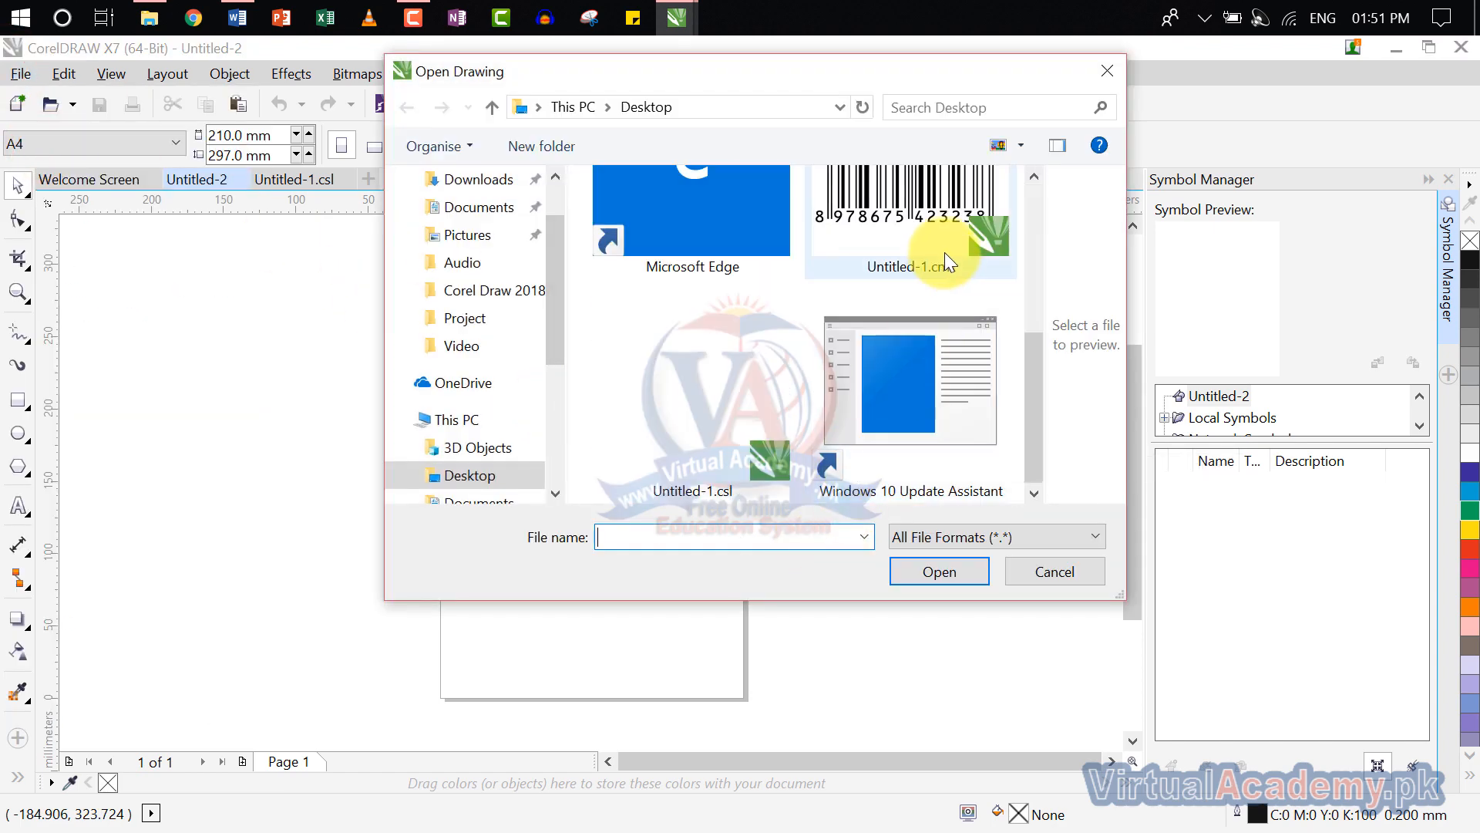
left_click(720, 433)
double_click(720, 433)
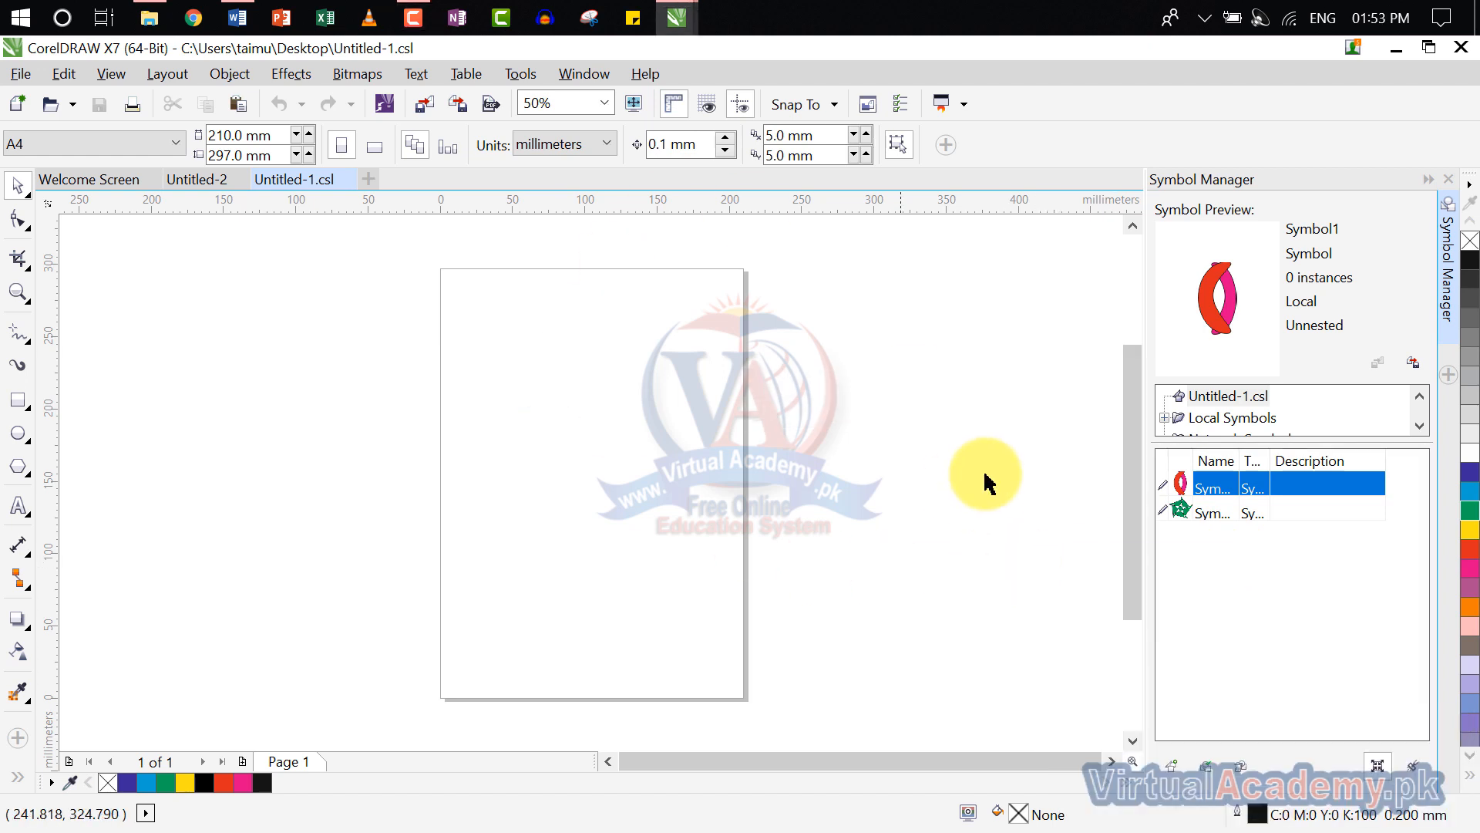
Place an instance of the red and pink crescent symbol on the Untitled-1.csl page.
left_click_drag(1199, 489, 545, 423)
scroll(579, 463, "up", 2)
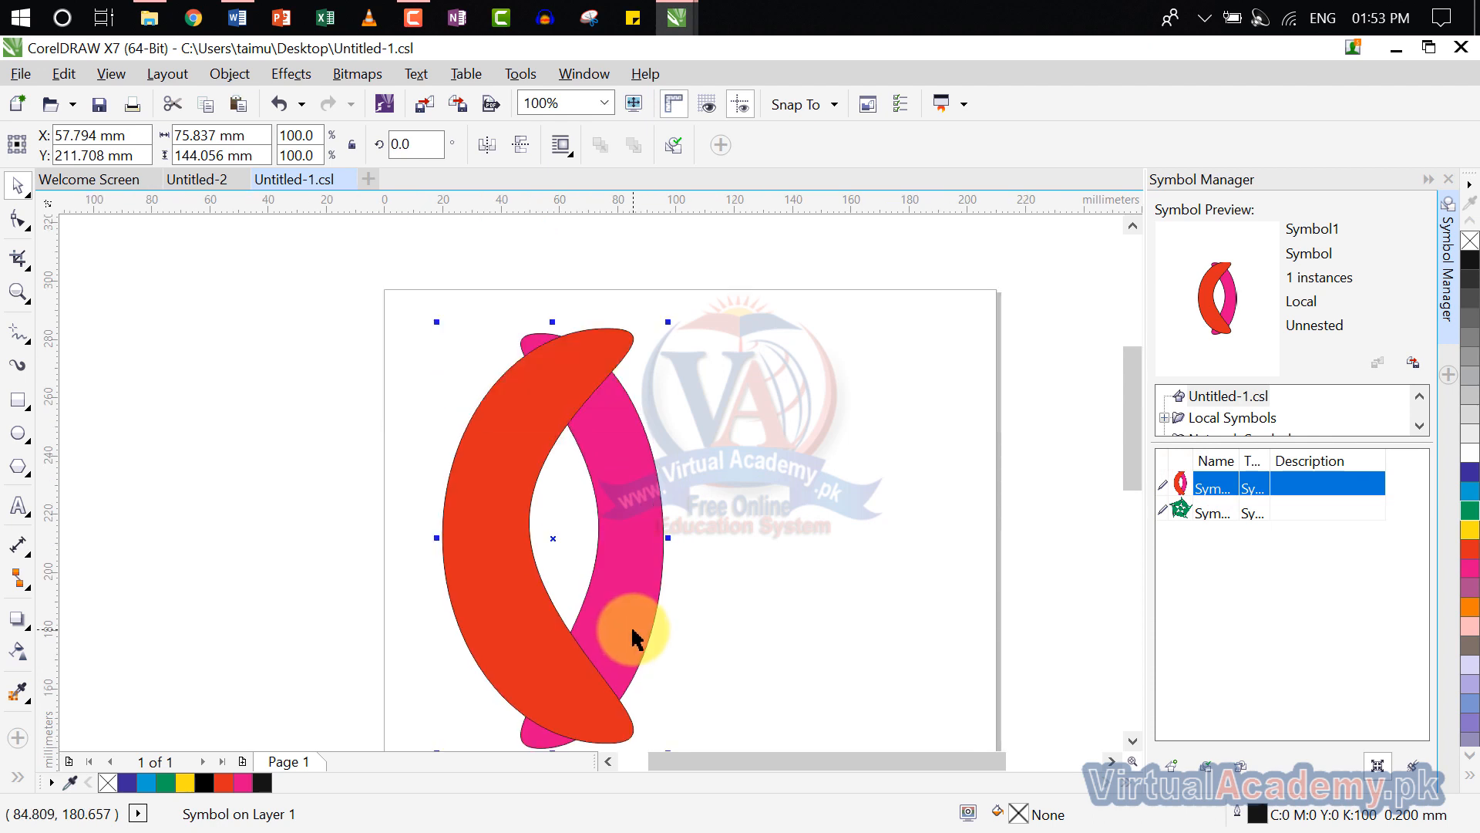
scroll(542, 577, "down", 2)
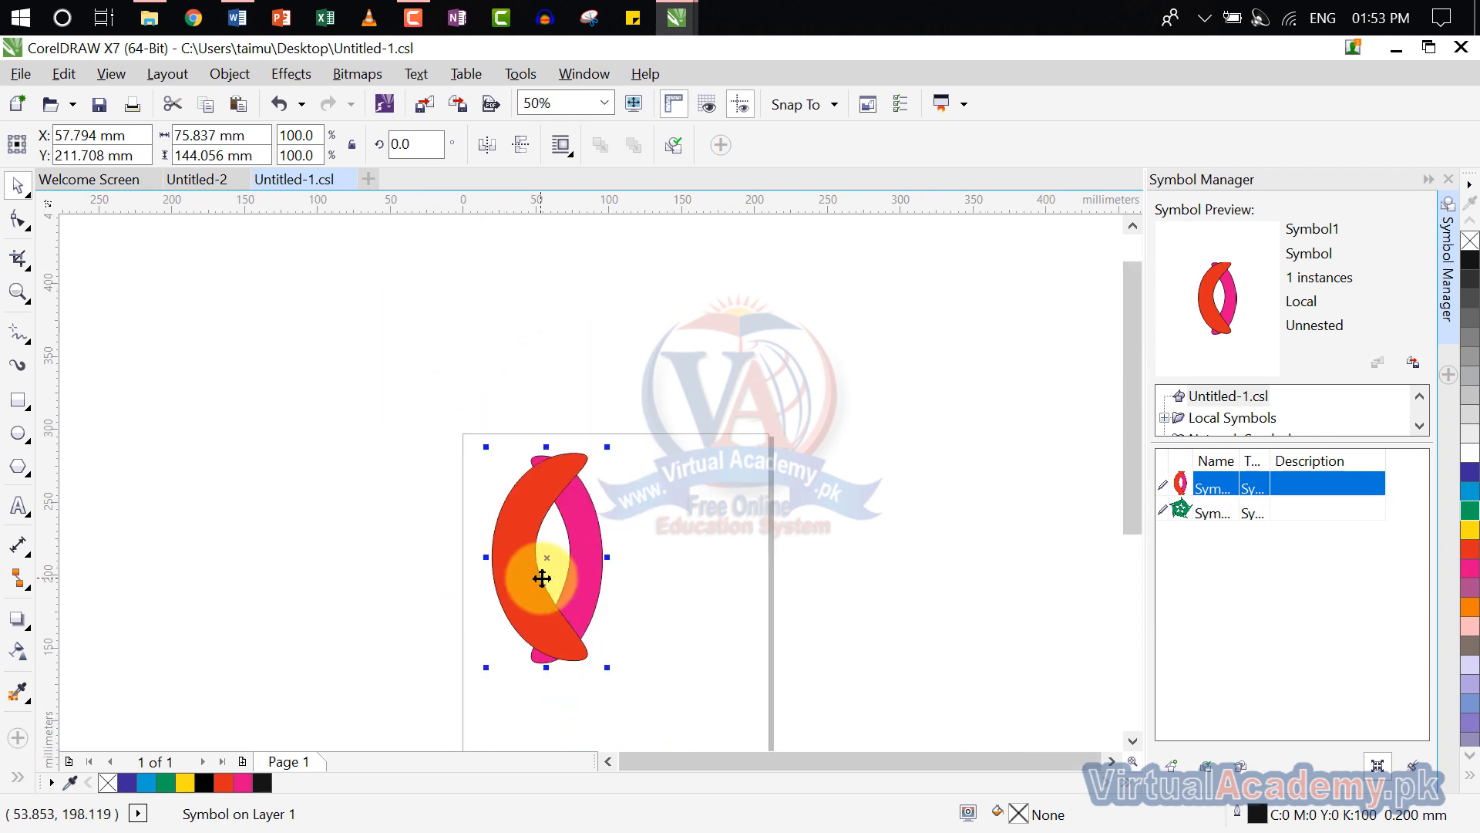
Open the placed crescent symbol instance for symbol editing.
left_click(686, 532)
left_click(550, 505)
scroll(577, 566, "up", 2)
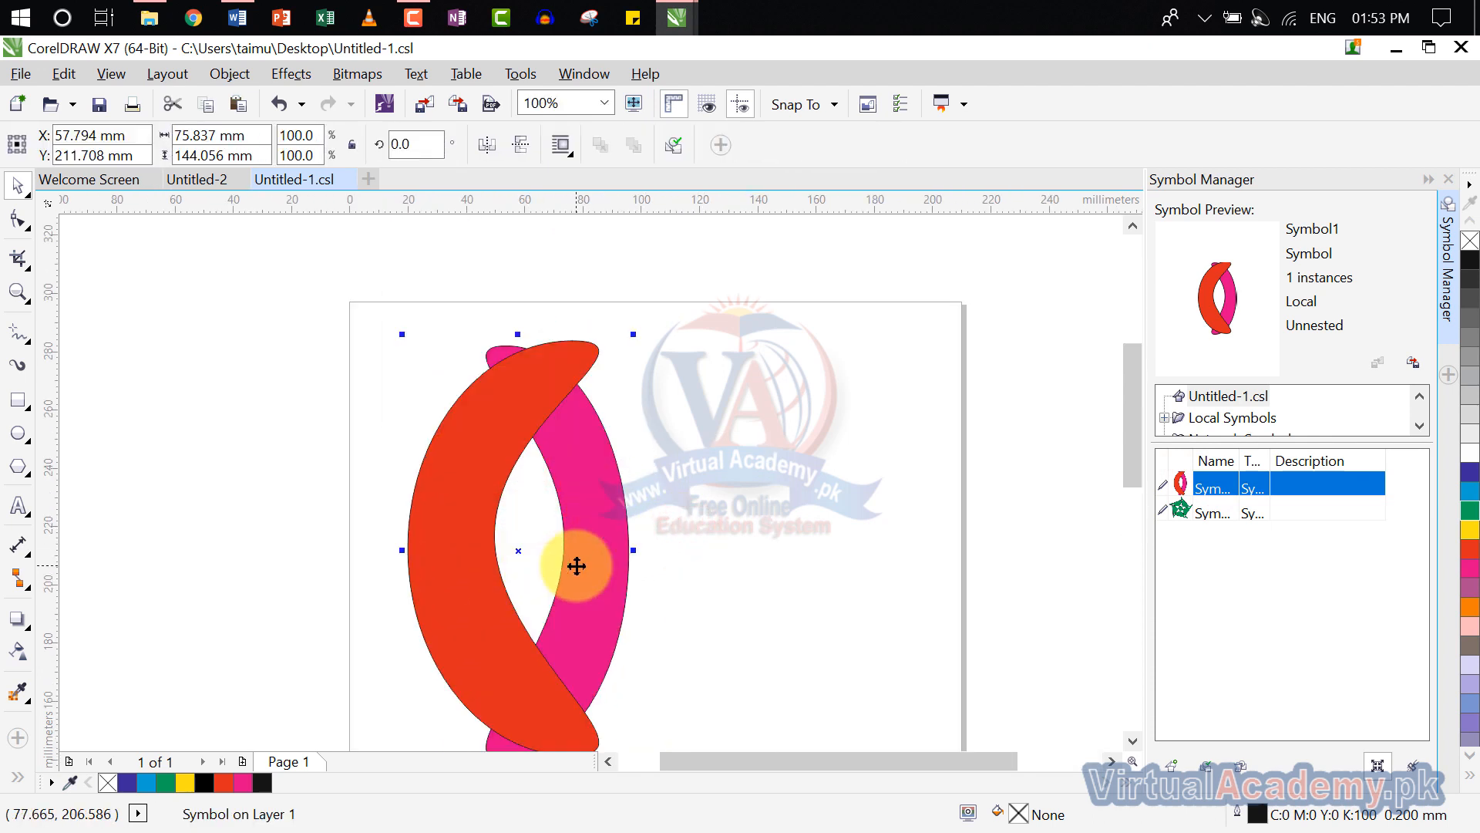
left_click_drag(577, 566, 552, 503)
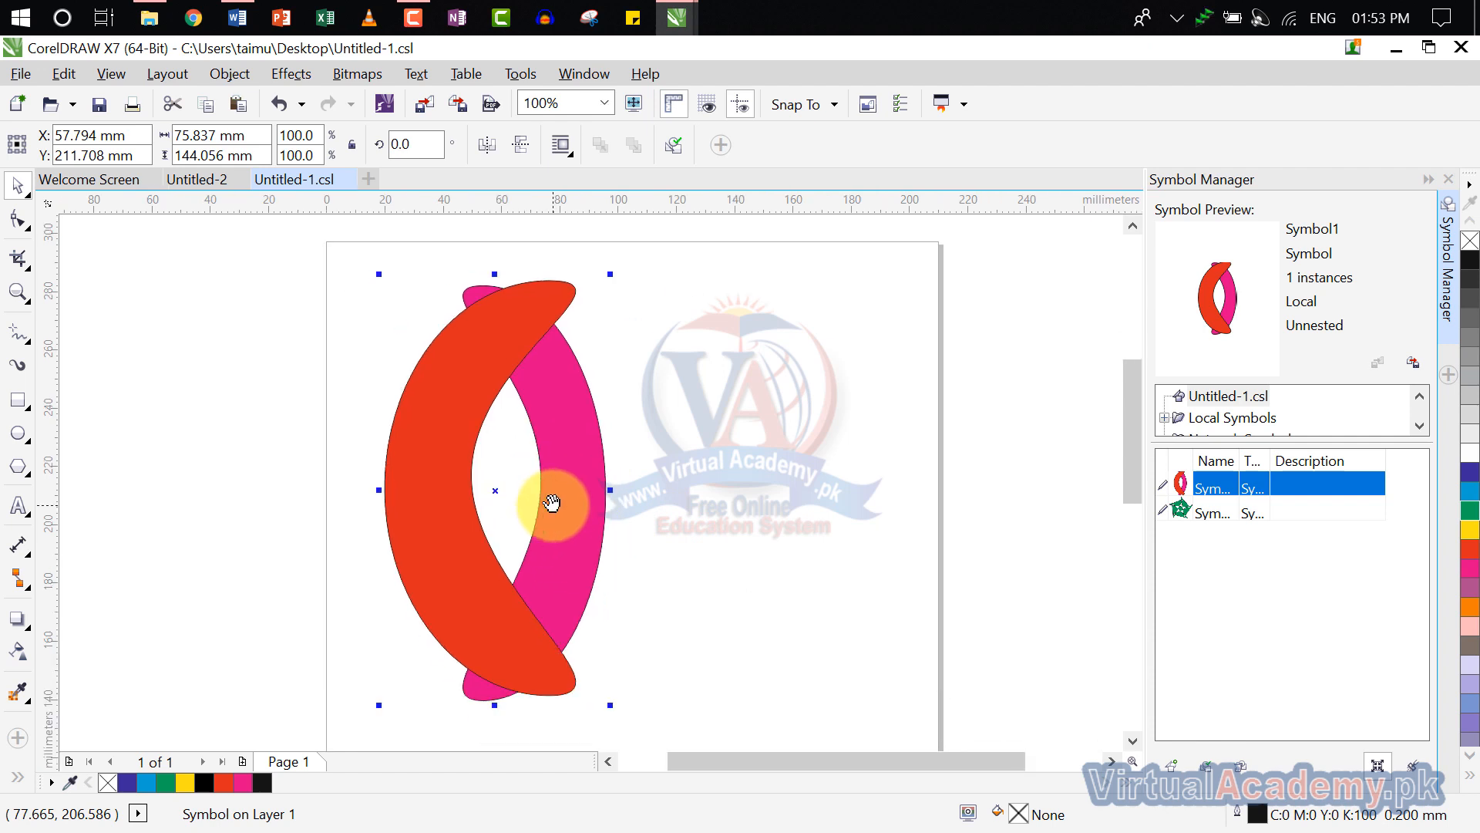
left_click(223, 76)
mouse_move(252, 245)
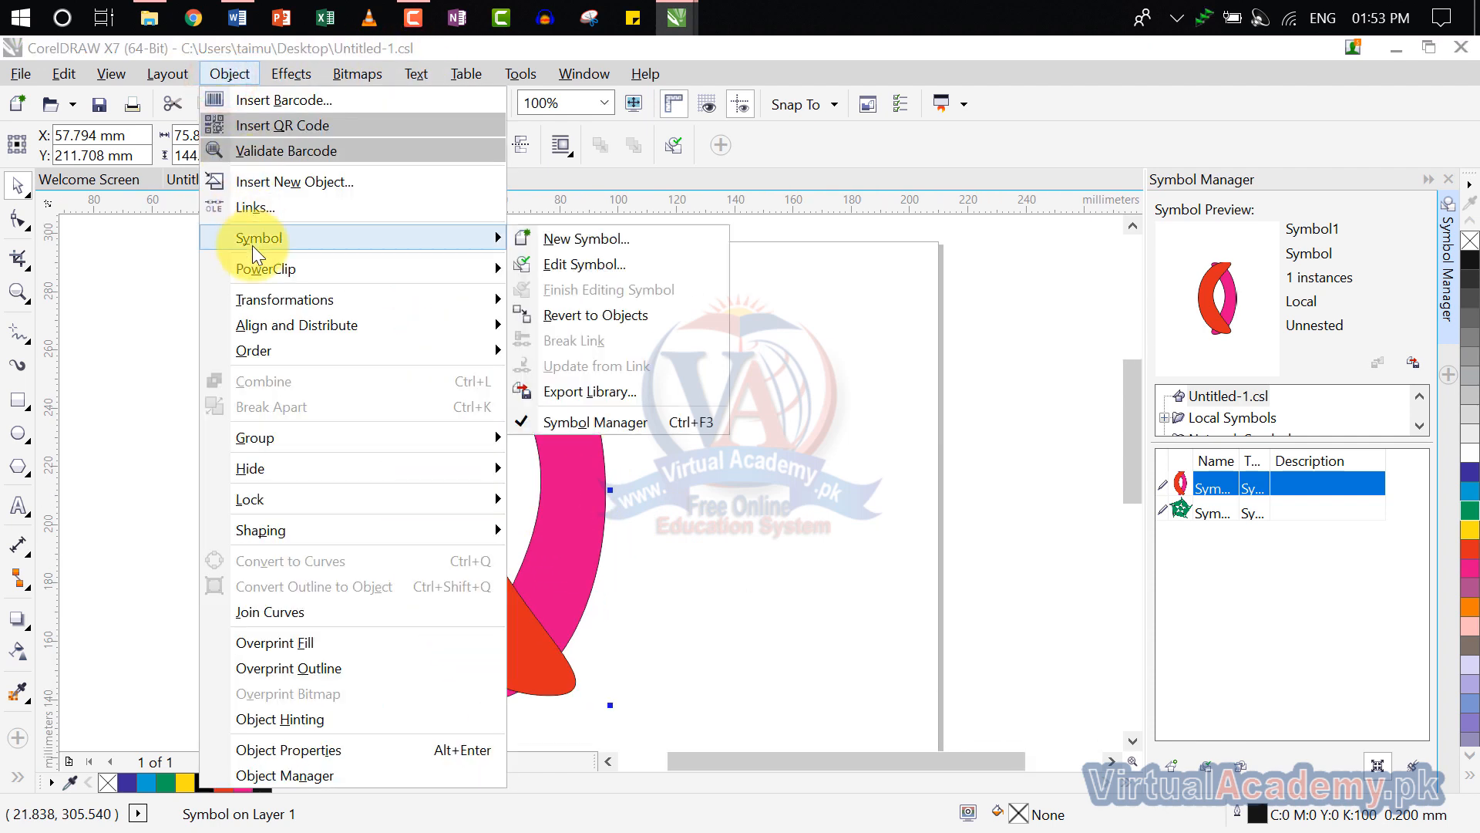
left_click(561, 265)
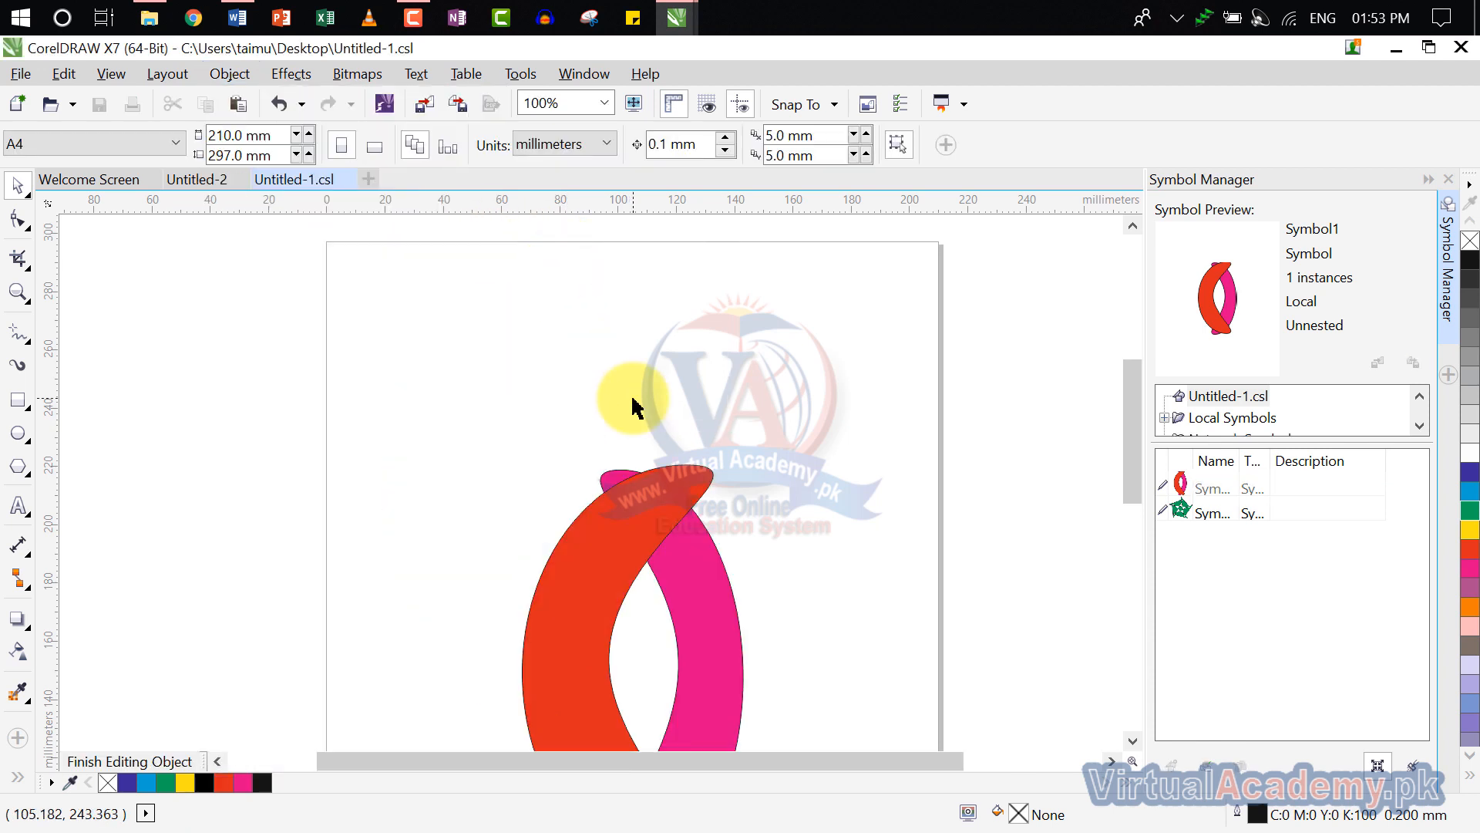
Move the crescent group about 15 mm to the left, ungroup it and select the pink crescent alone.
left_click_drag(632, 406, 565, 264)
left_click(534, 486)
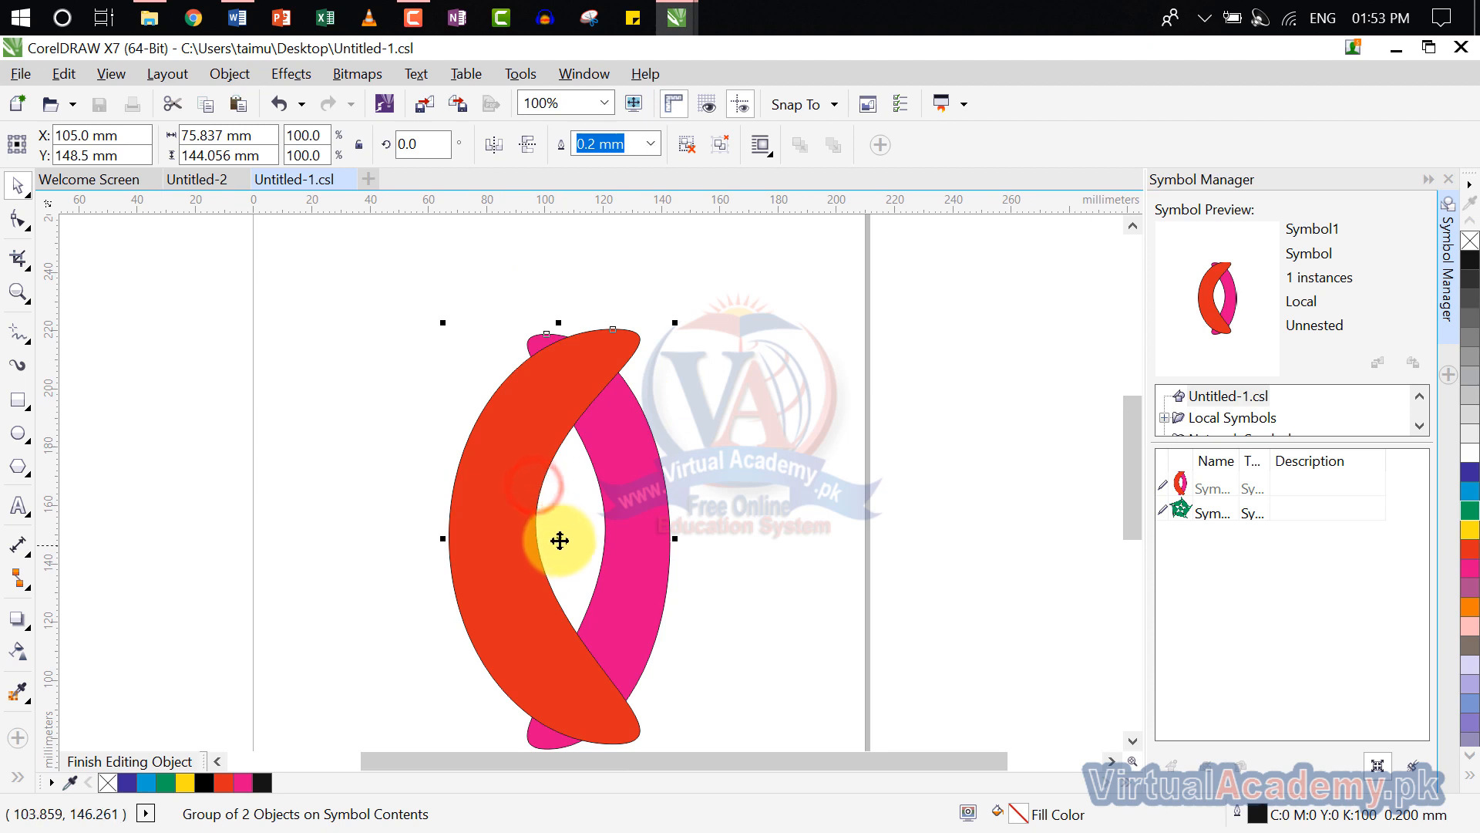
mouse_move(561, 540)
left_mouse_down()
mouse_move(398, 529)
mouse_move(434, 541)
mouse_move(565, 527)
left_mouse_up()
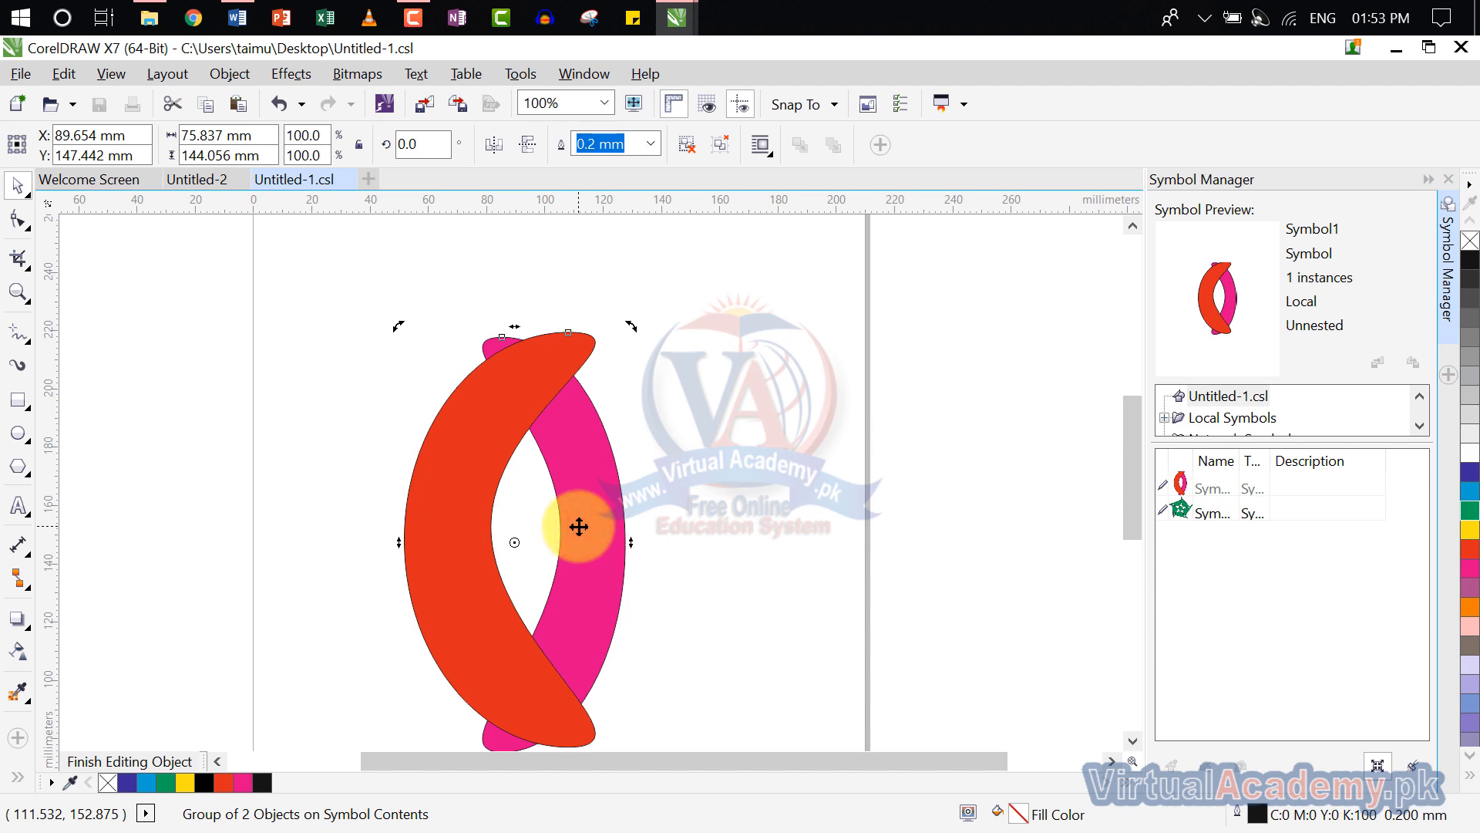
key("ctrl+u")
left_click(704, 489)
left_click(595, 529)
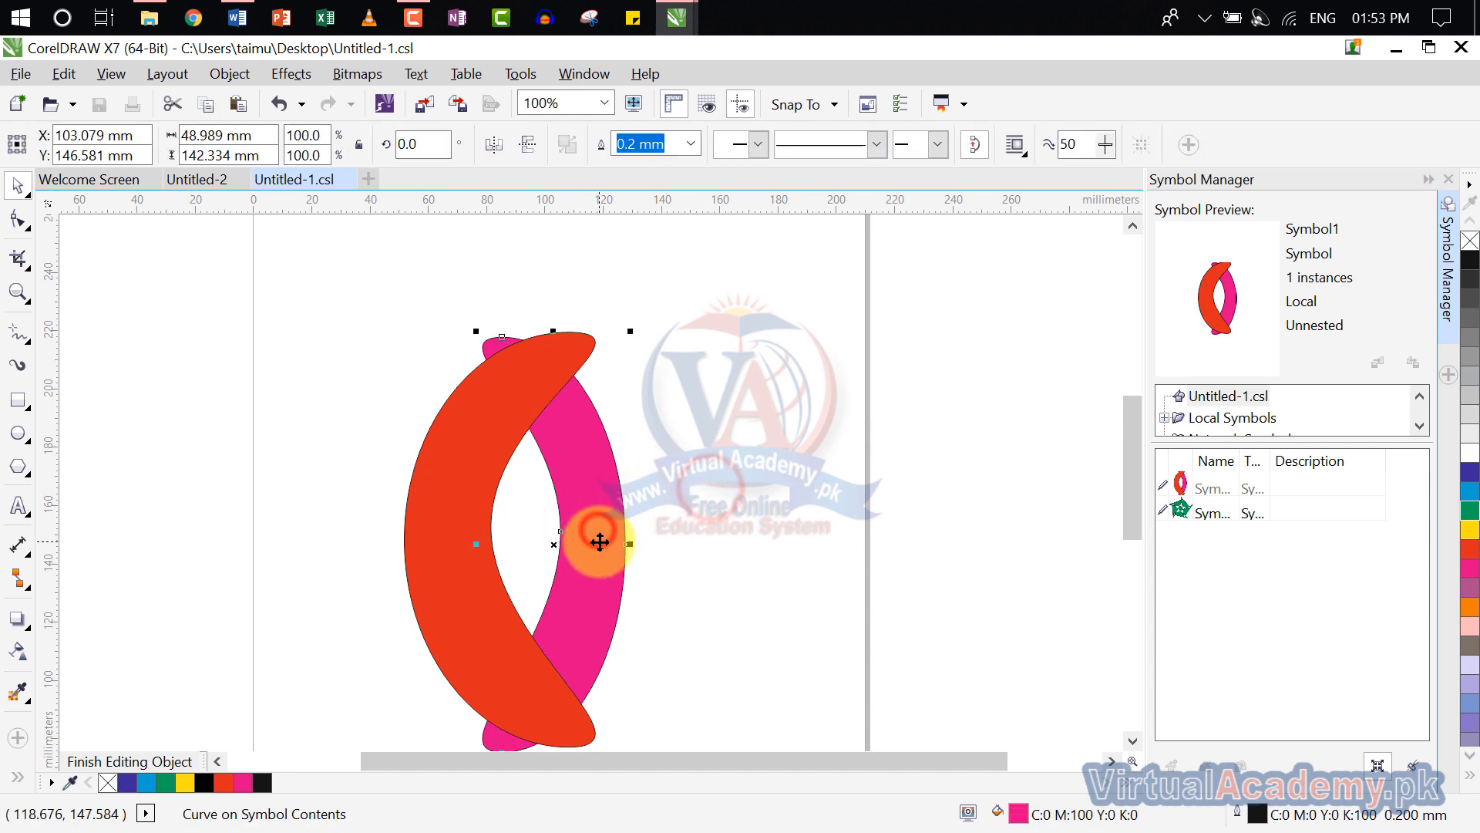
Reposition the crescents with the red one centred at about X 72, Y 143 mm and the pink behind it at about X 68, Y 142 mm.
left_click_drag(603, 546, 767, 539)
left_click_drag(485, 529, 460, 546)
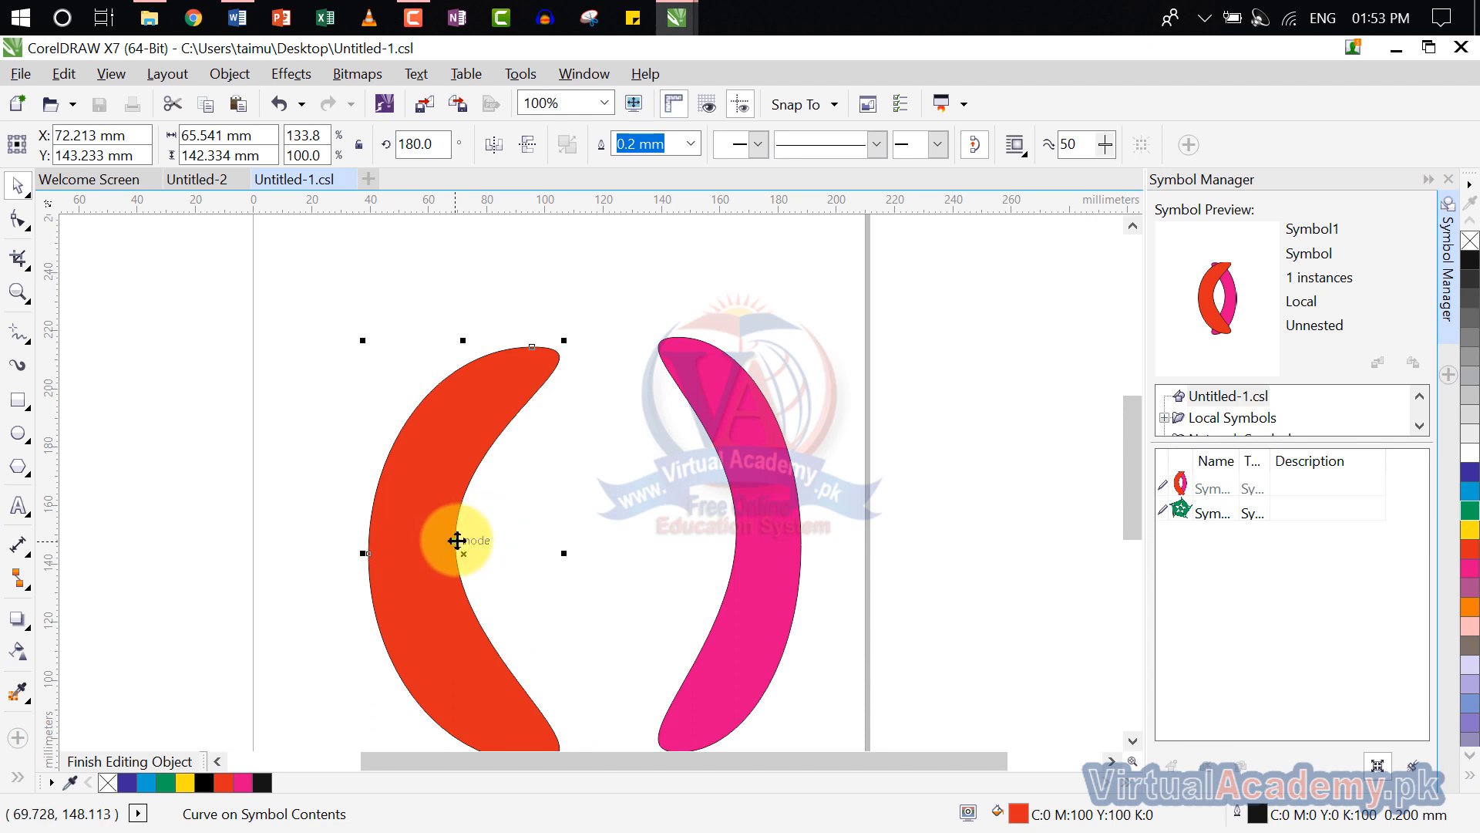
left_click_drag(740, 502, 466, 517)
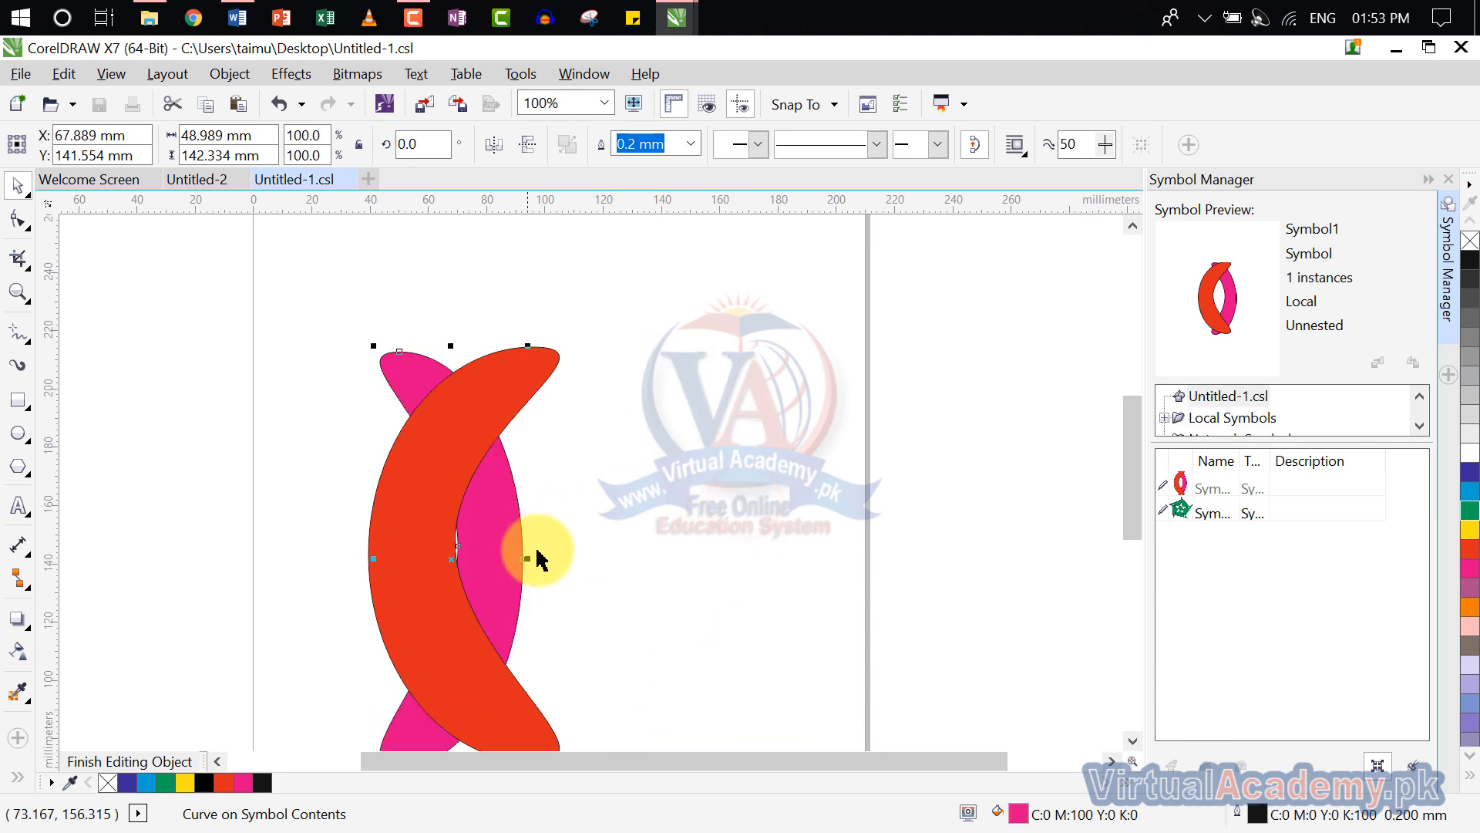
scroll(539, 557, "down", 1)
scroll(545, 545, "up", 2)
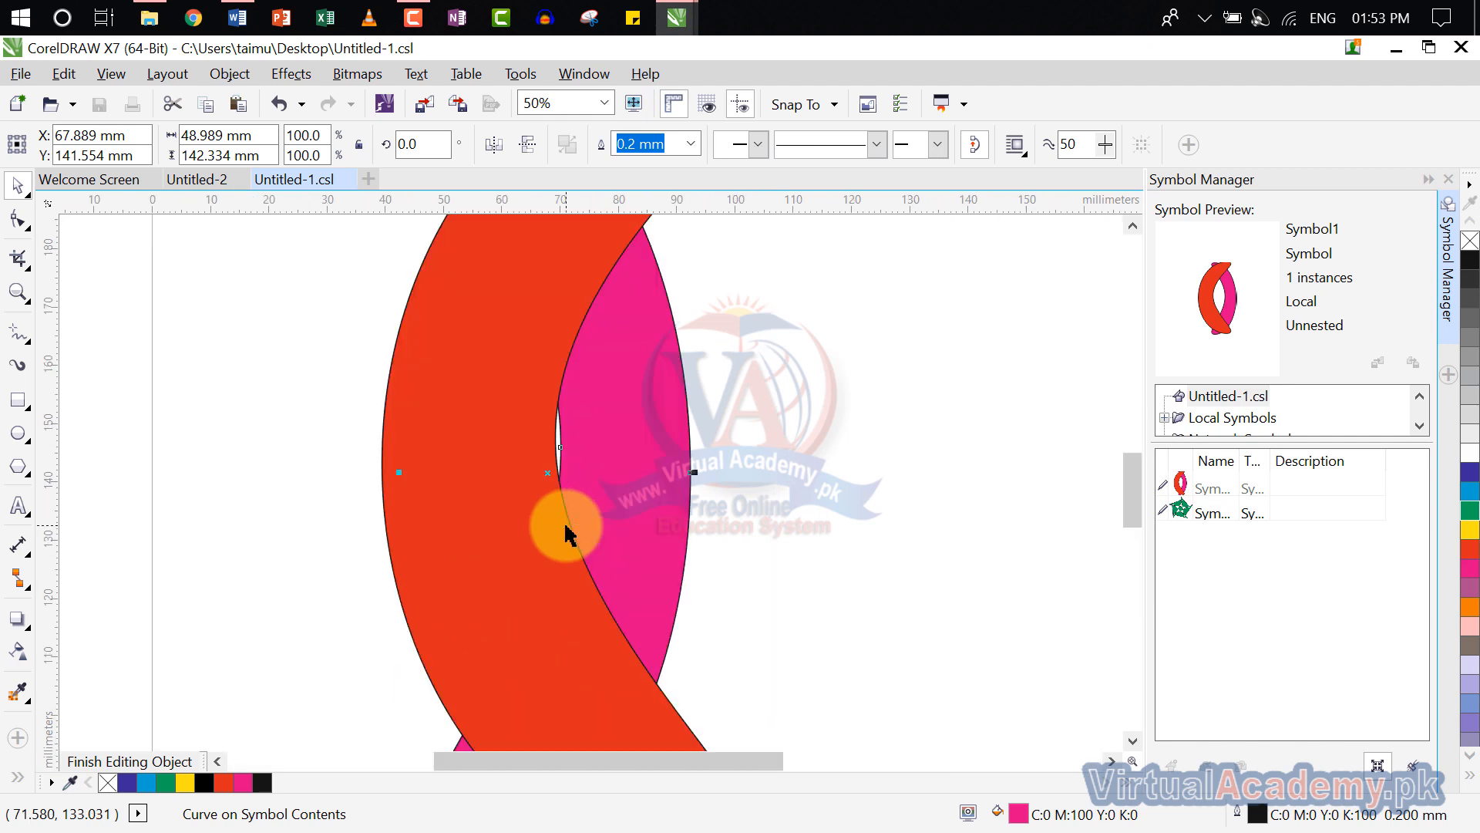
scroll(567, 532, "down", 2)
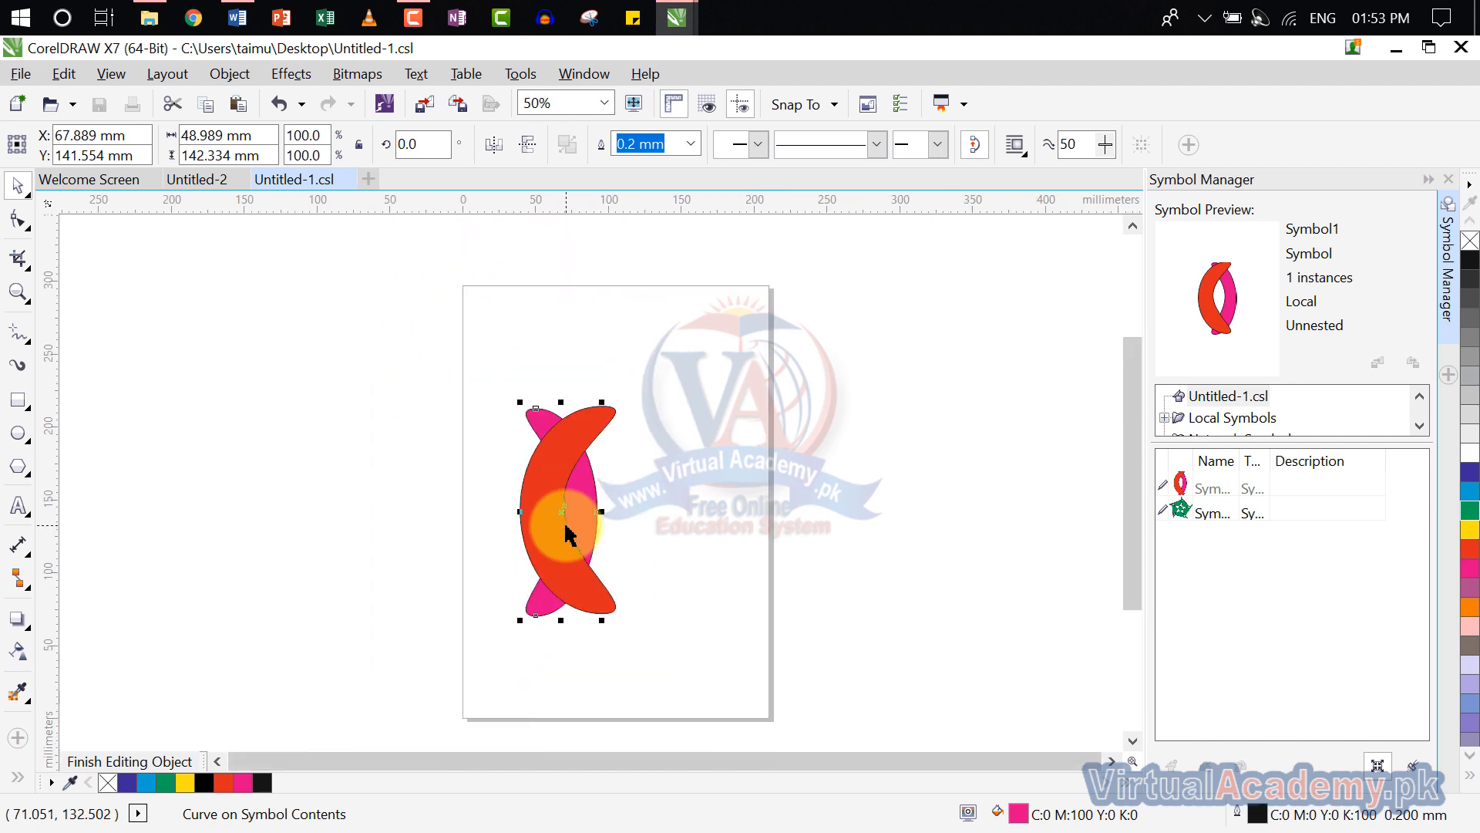
left_click(709, 477)
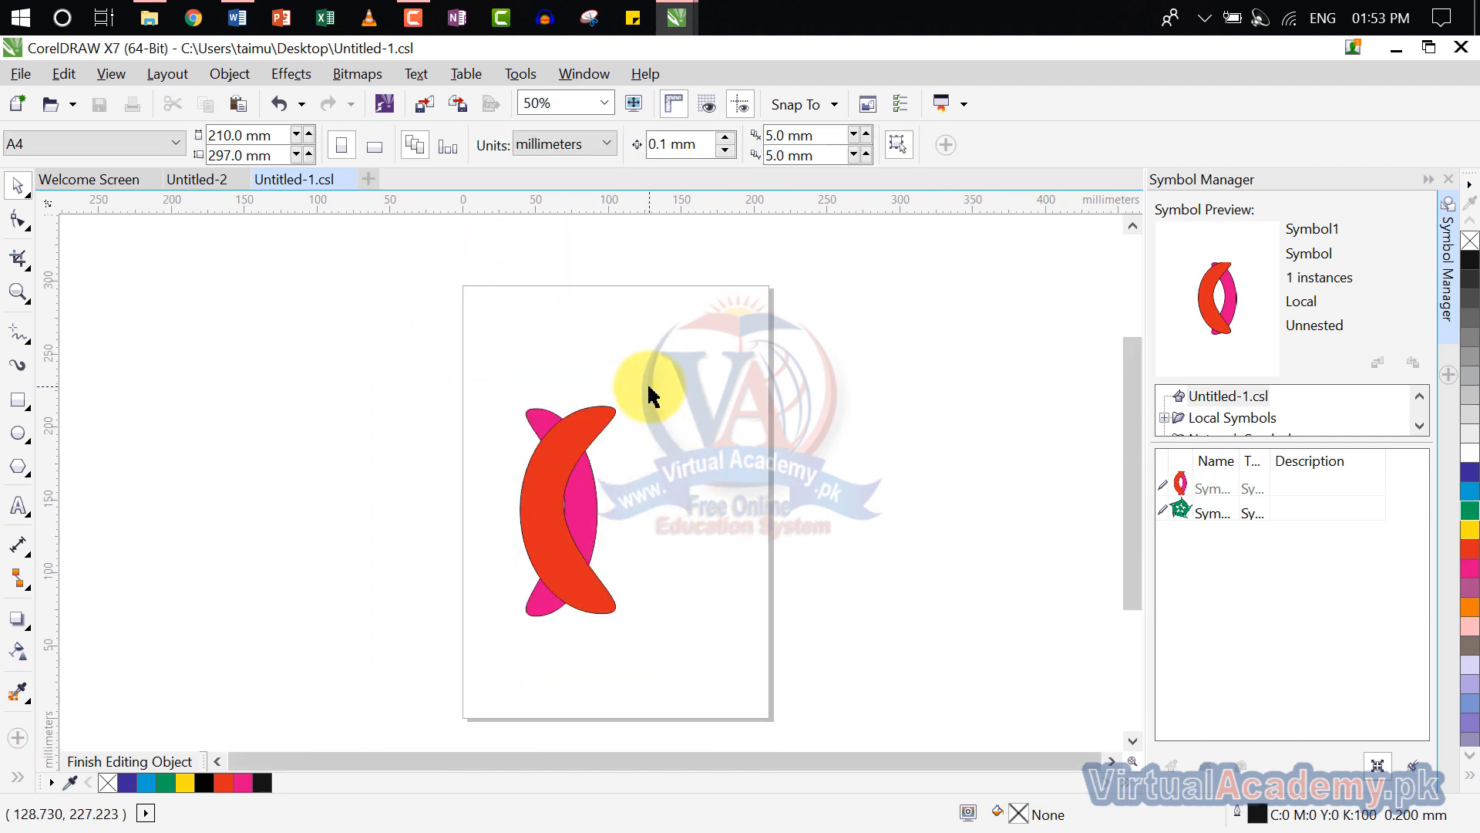
Select both rearranged crescents and finish editing the symbol.
left_click_drag(650, 387, 496, 660)
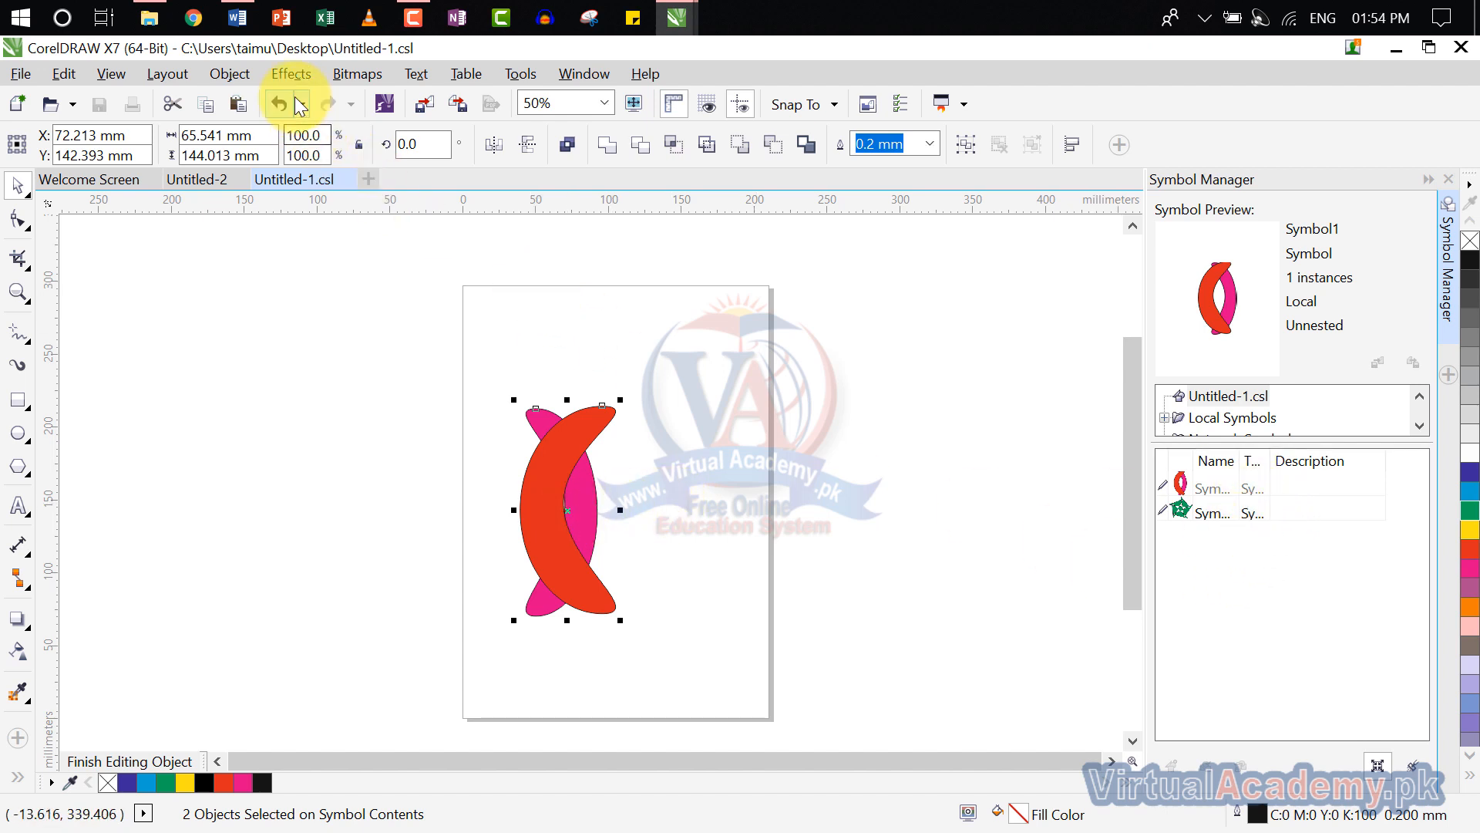
left_click(661, 381)
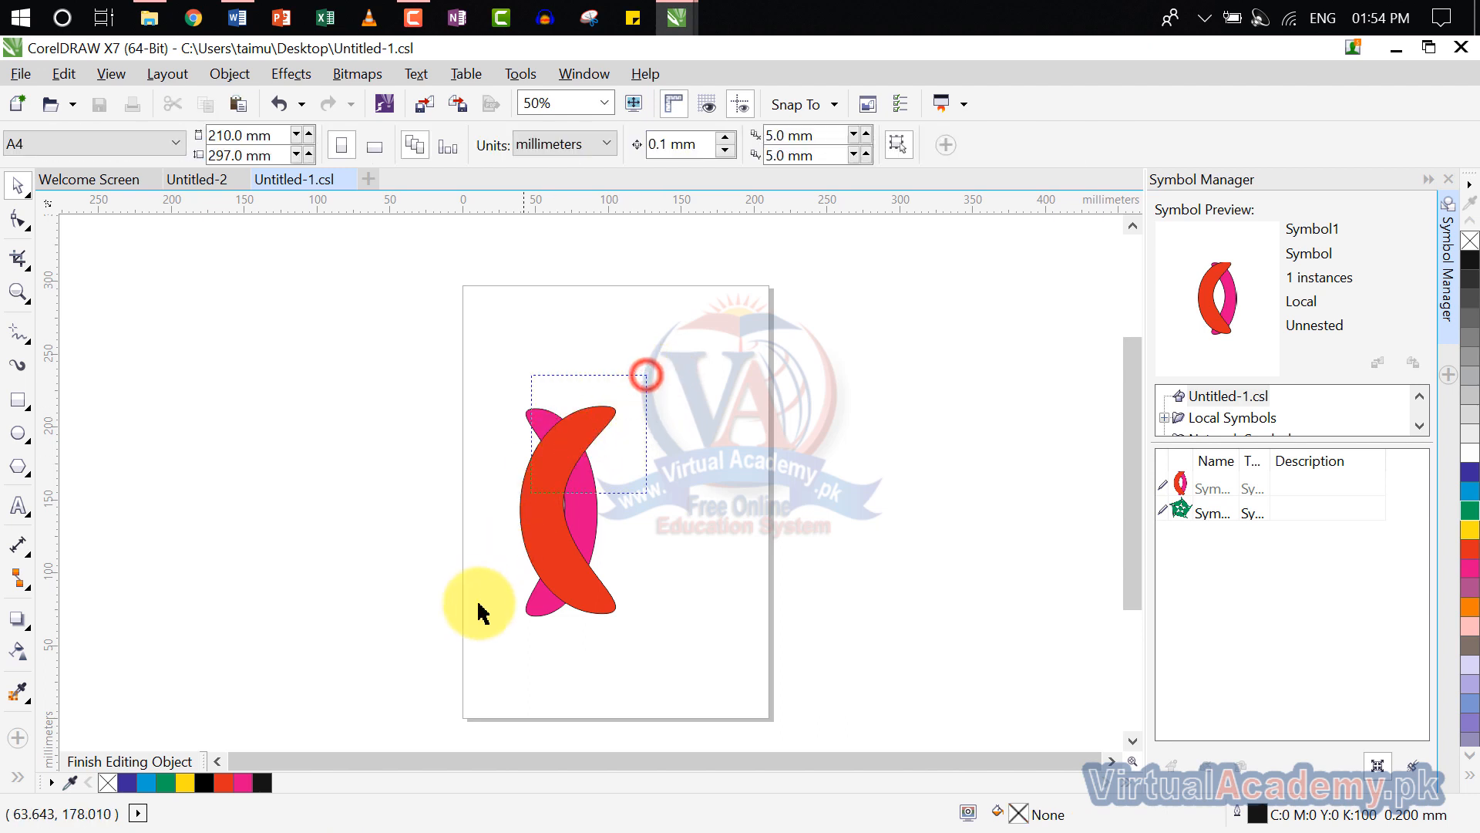
key("ctrl+a")
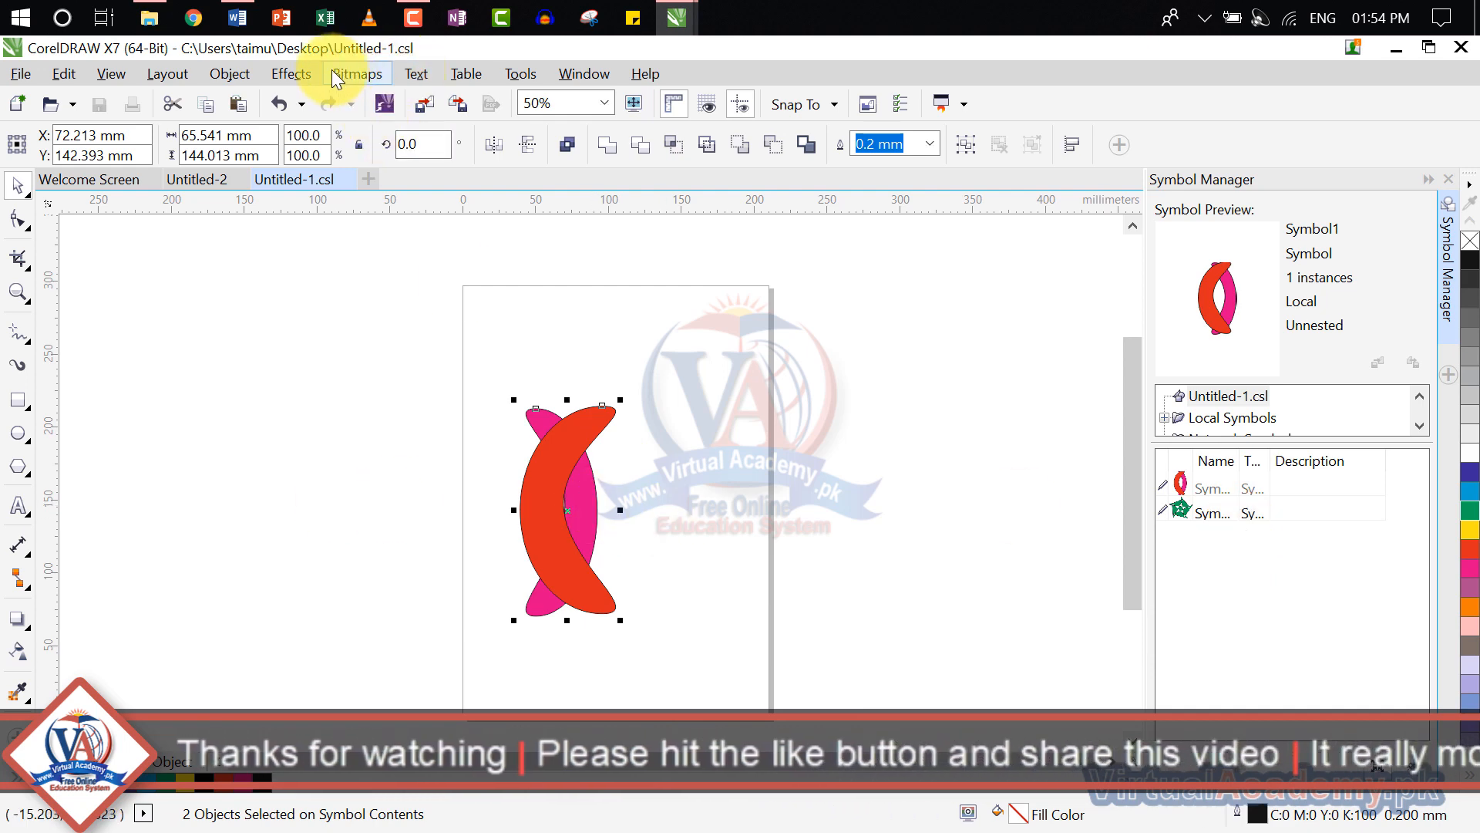
left_click(205, 73)
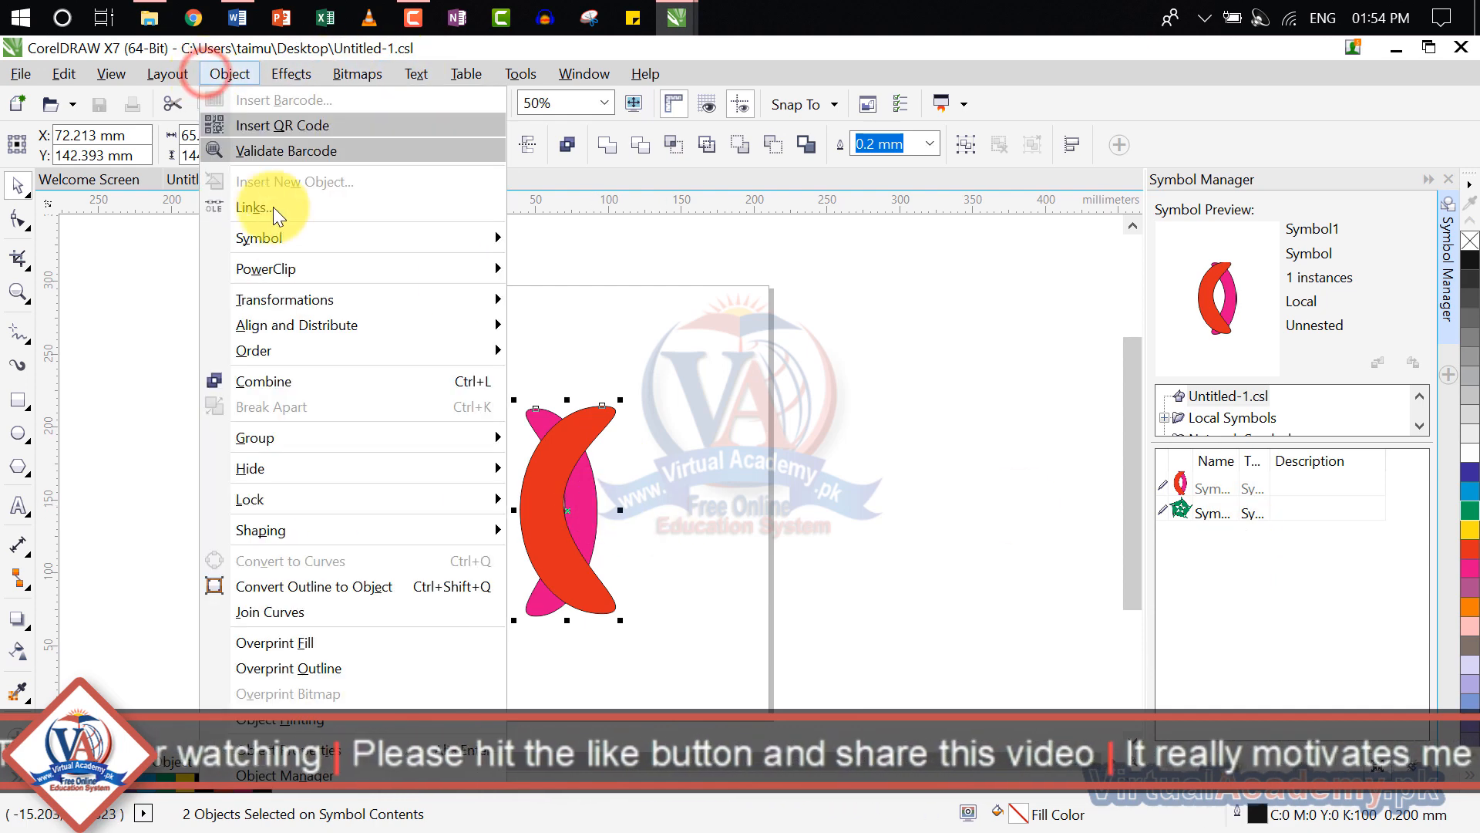
mouse_move(283, 234)
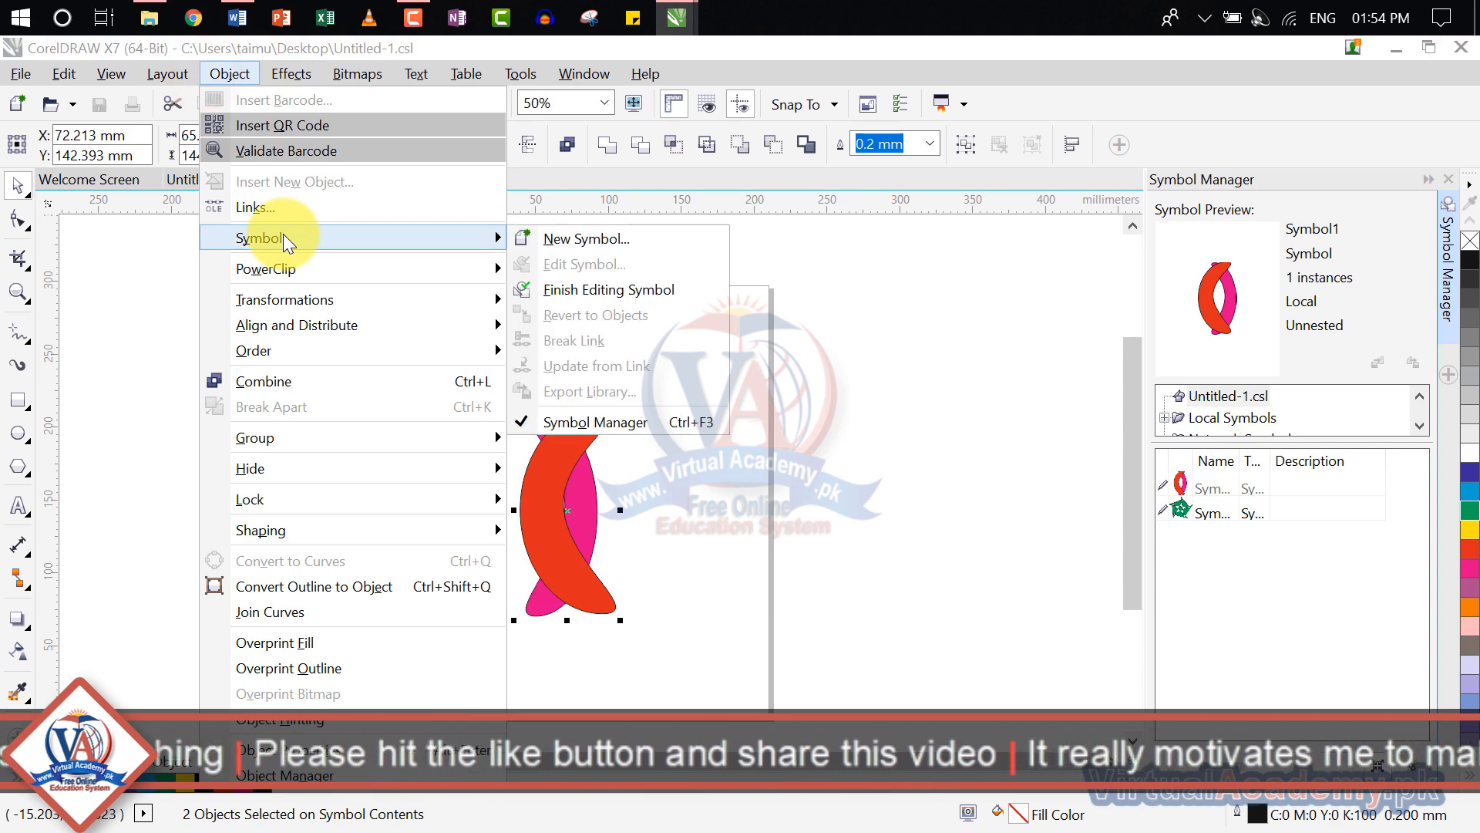
left_click(635, 290)
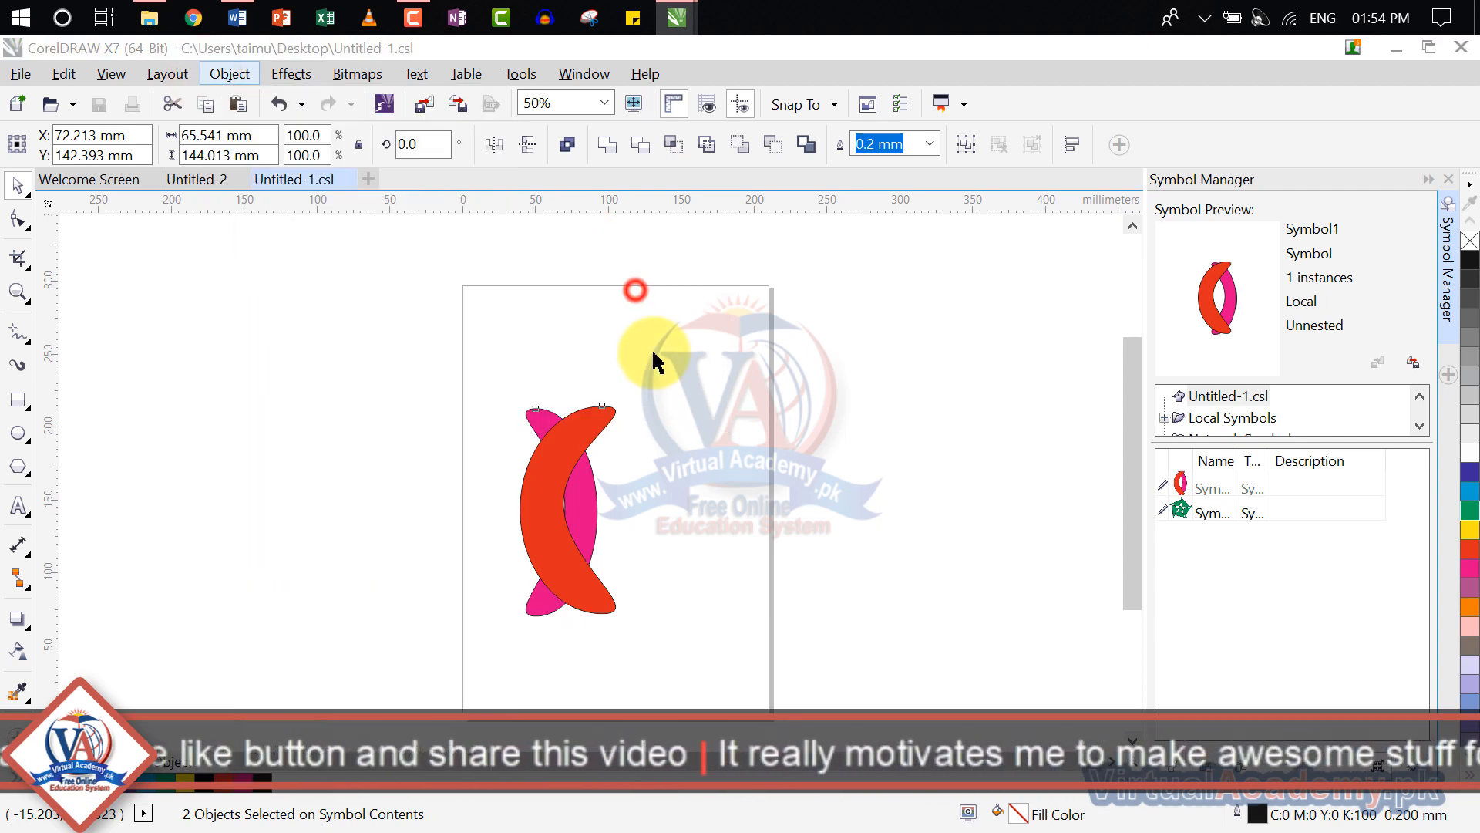
left_click(663, 439)
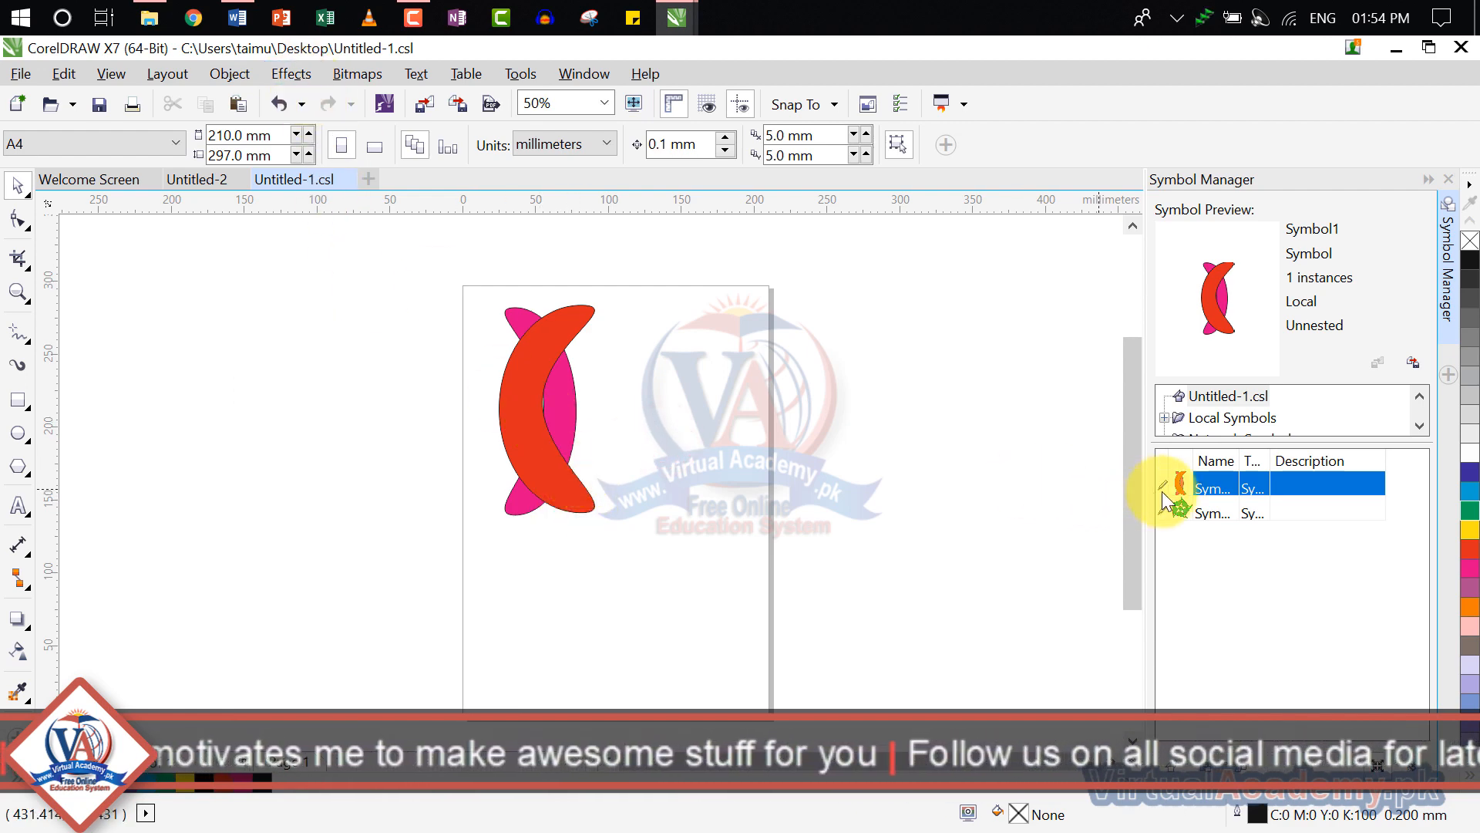
Try out a second instance of the edited crescent symbol beside the page, delete it and select the original instance.
left_click_drag(1209, 488, 886, 540)
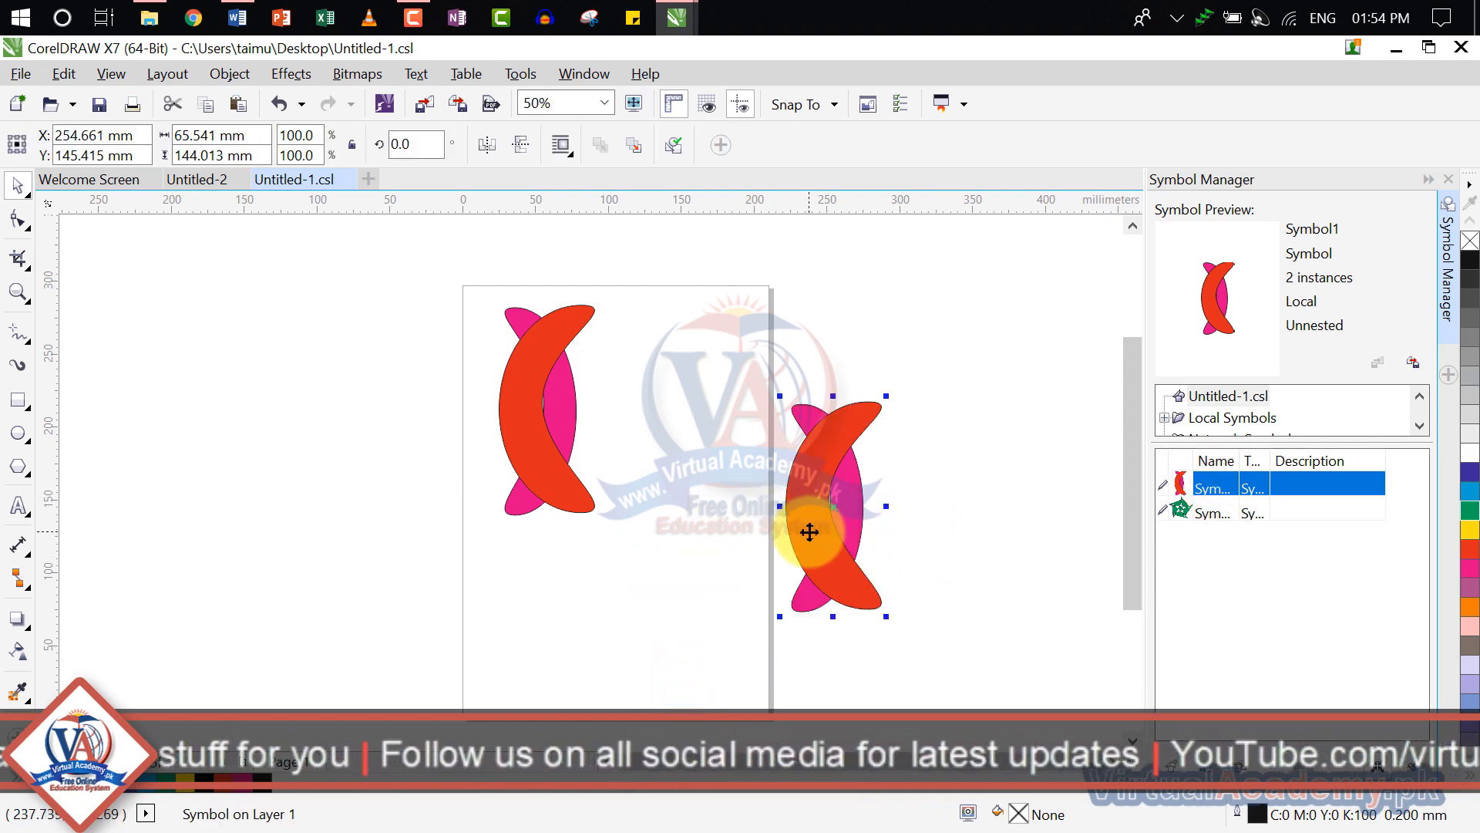
key("Delete")
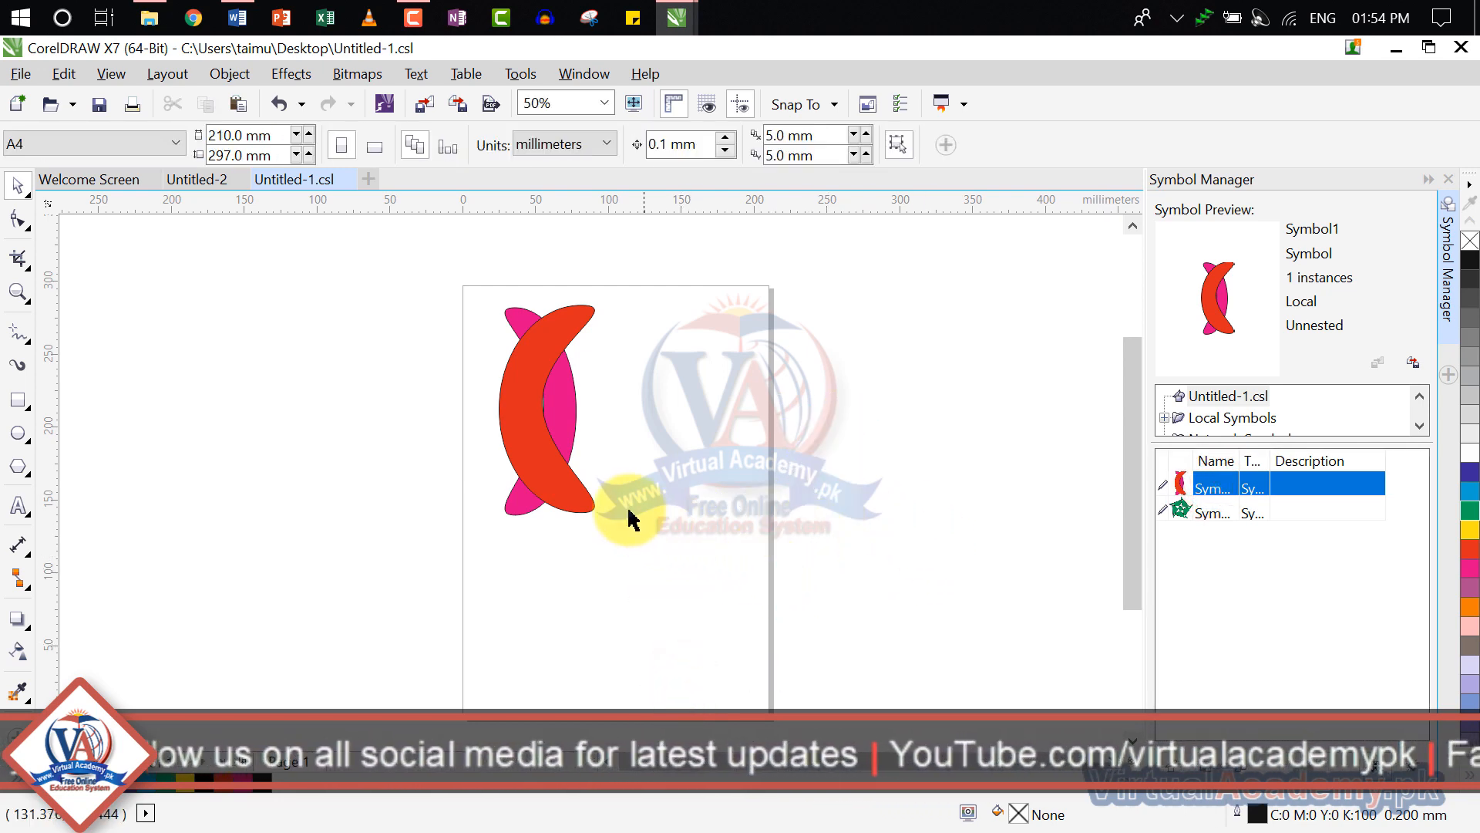
left_click(569, 474)
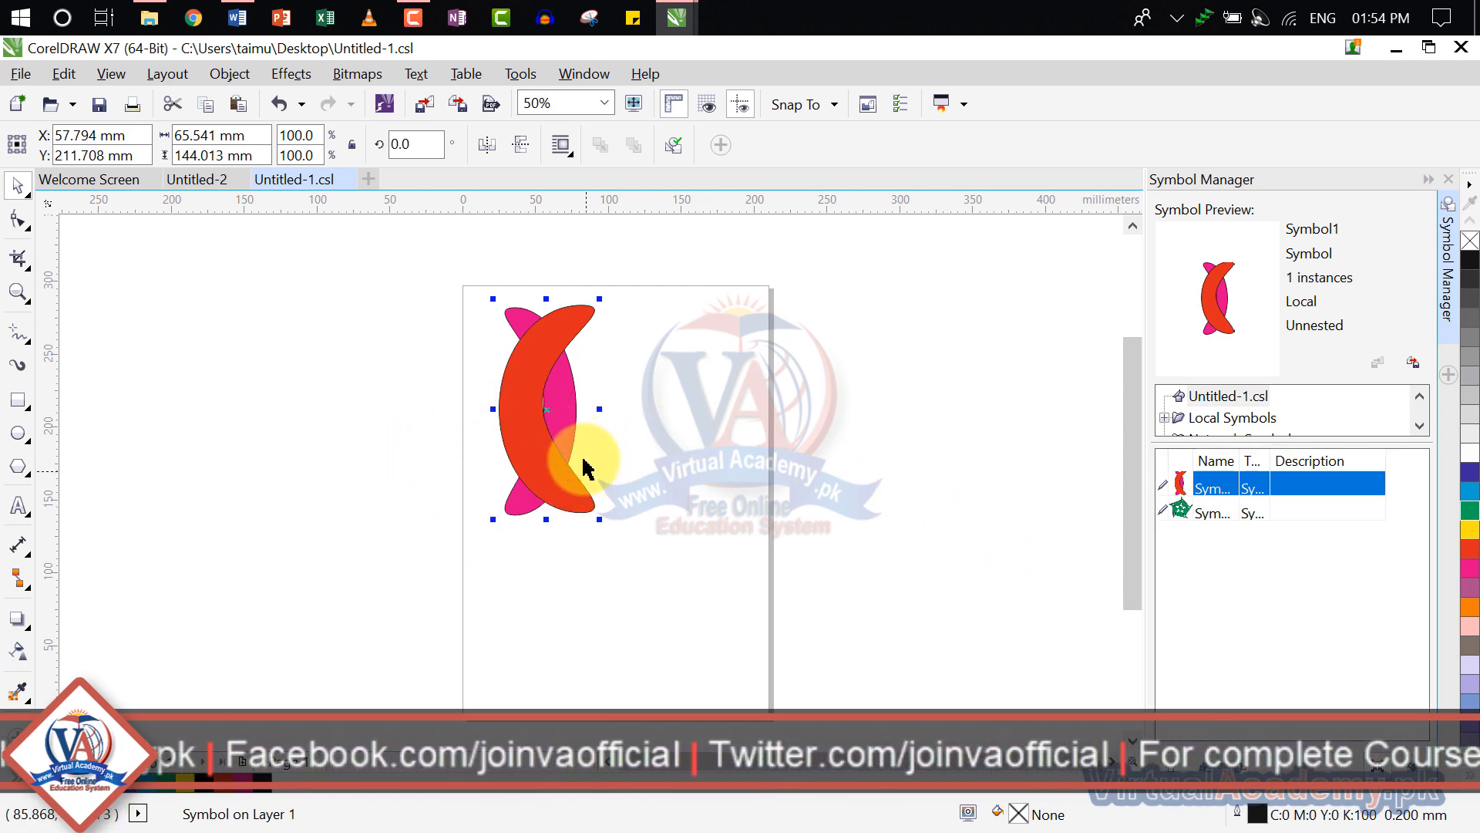
Revert the selected crescent symbol instance on the page to ordinary objects.
left_click_drag(584, 459, 635, 543)
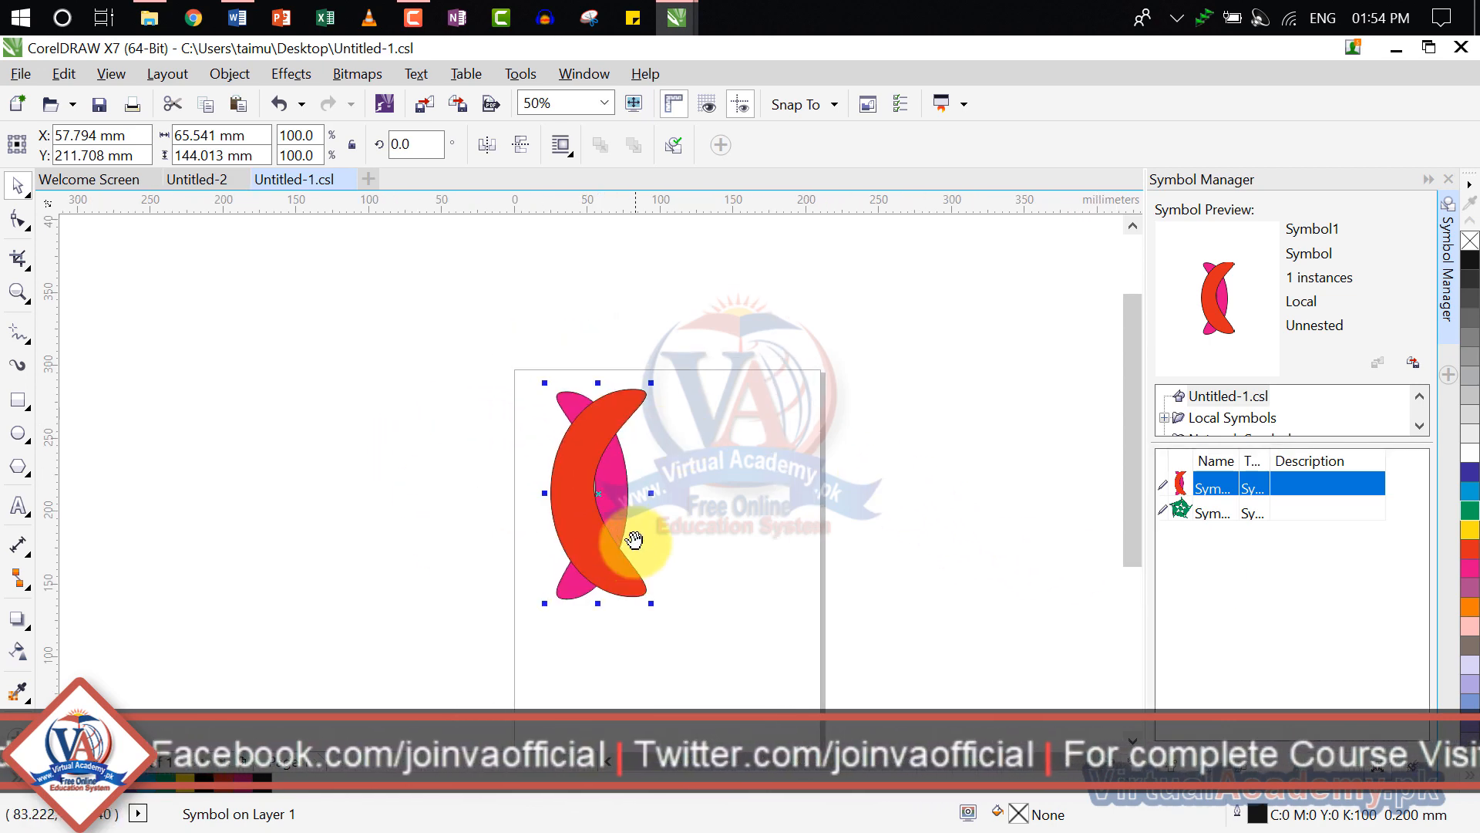
left_click(242, 77)
mouse_move(312, 247)
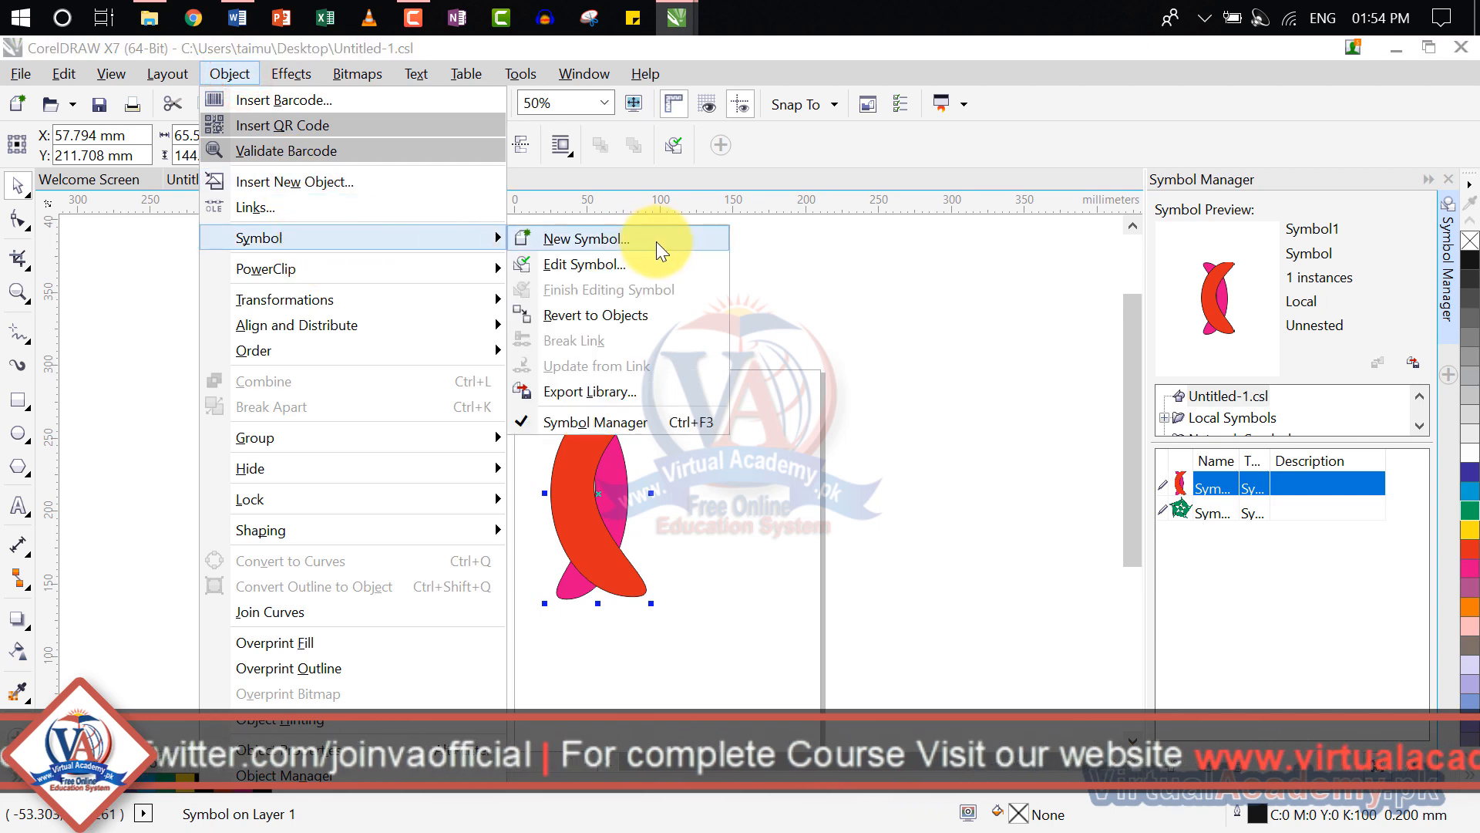
left_click(666, 312)
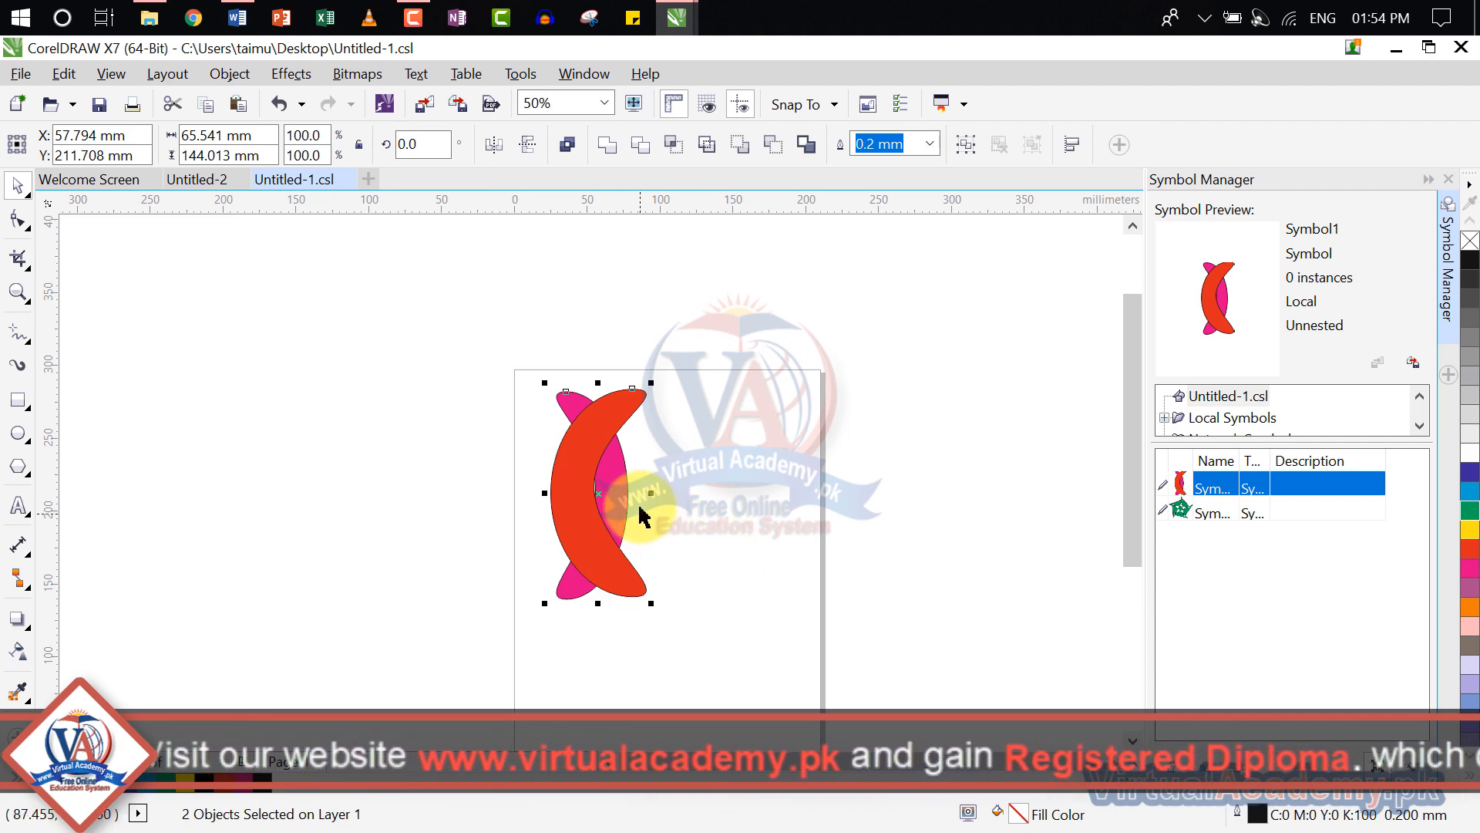
Stretch the two crescents horizontally to about 230 mm wide, centred at about X 102, Y 208 mm, and select the red crescent alone.
left_click_drag(622, 490, 745, 533)
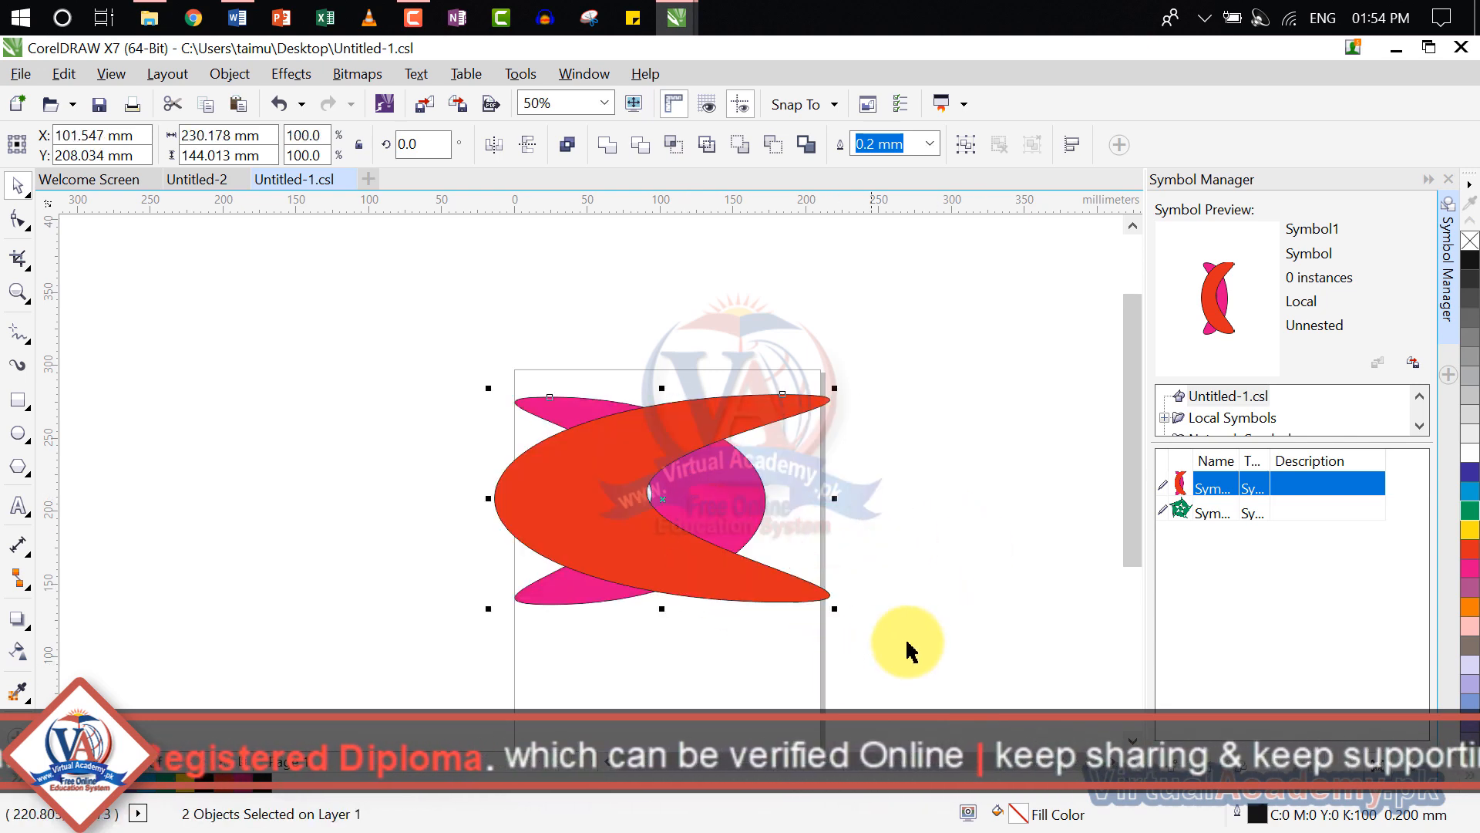
left_click(930, 617)
left_click(762, 591)
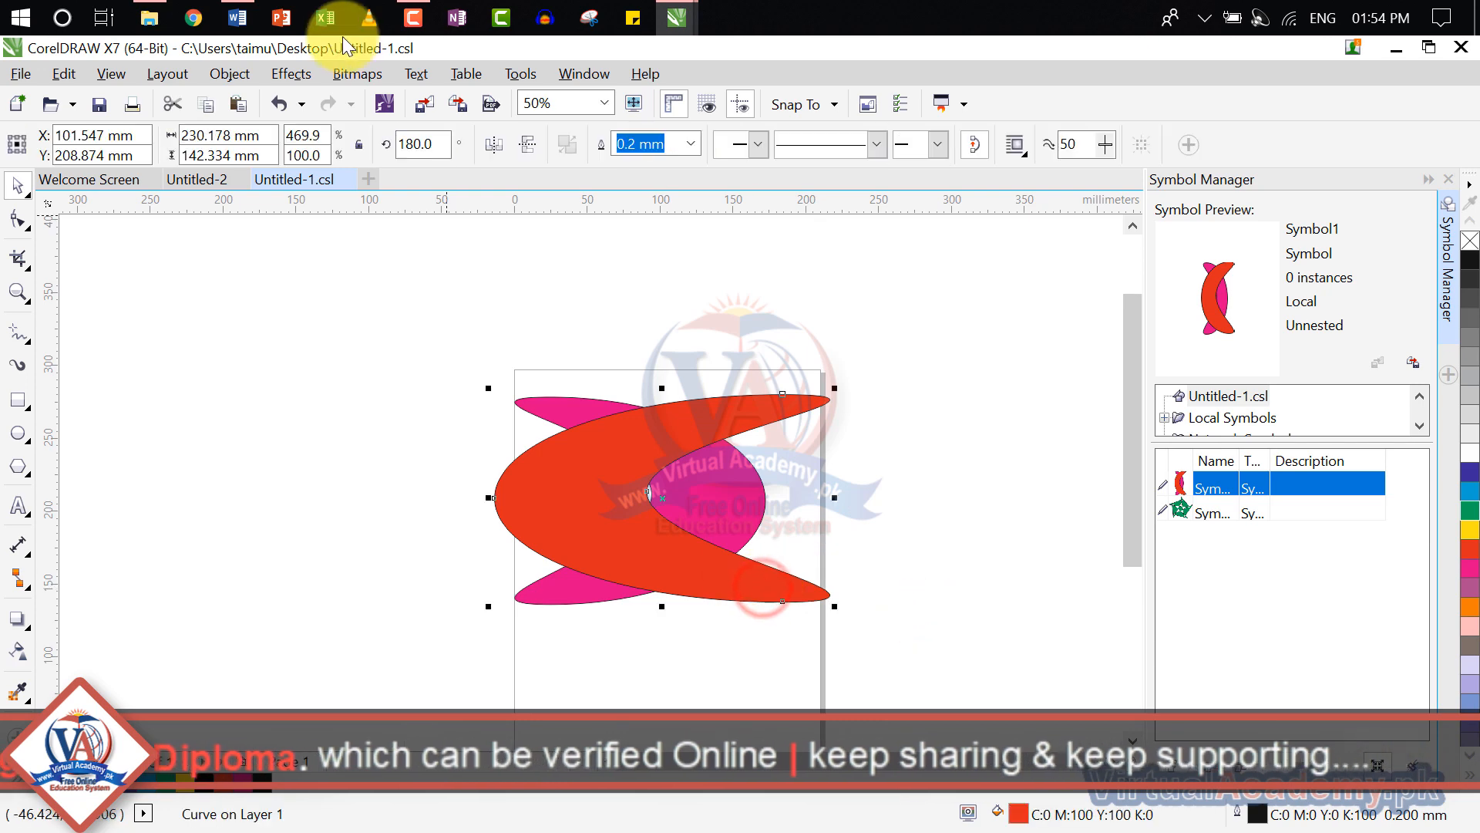
left_click(239, 76)
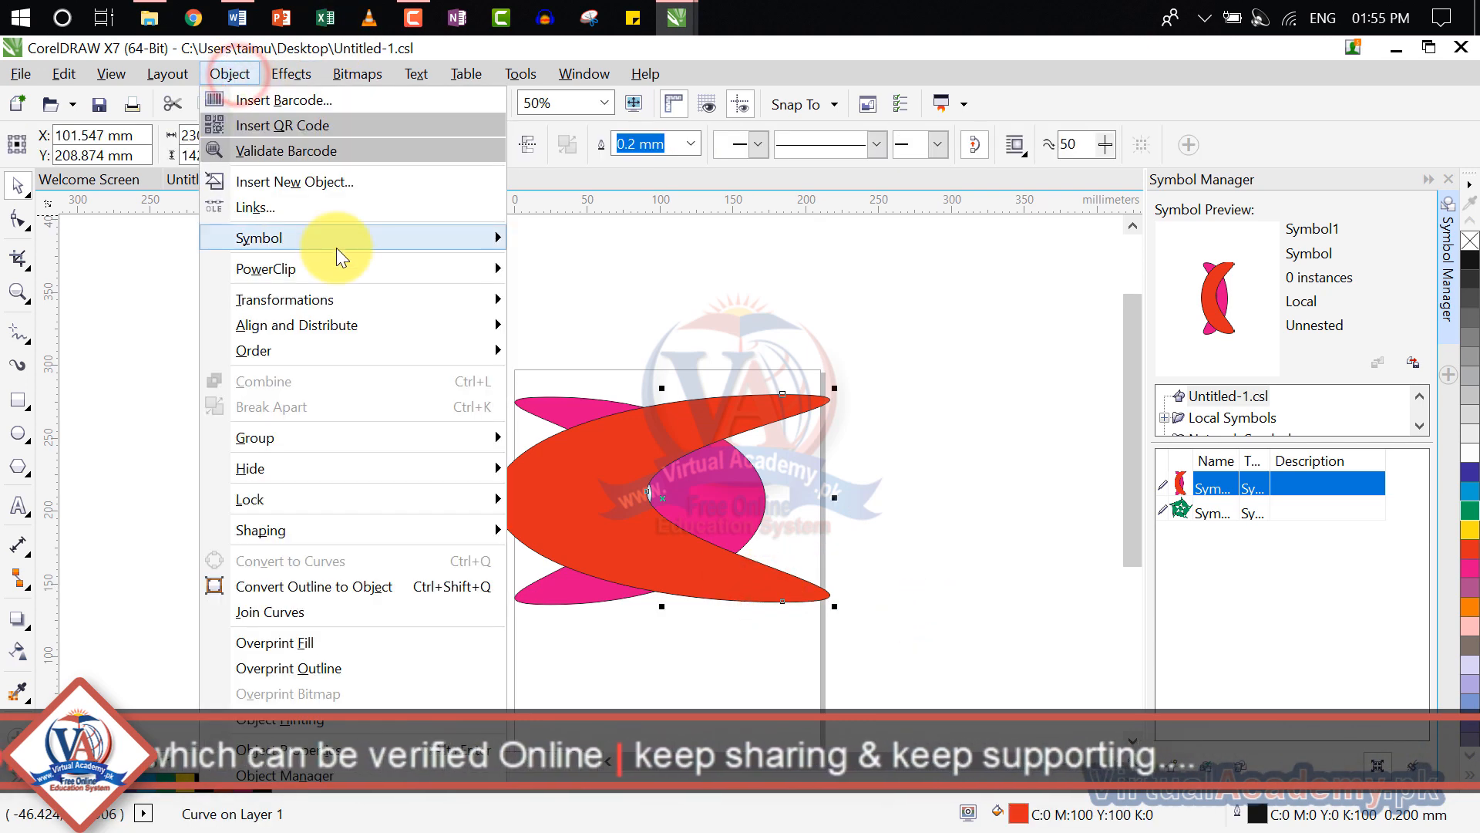
mouse_move(336, 247)
left_click(870, 414)
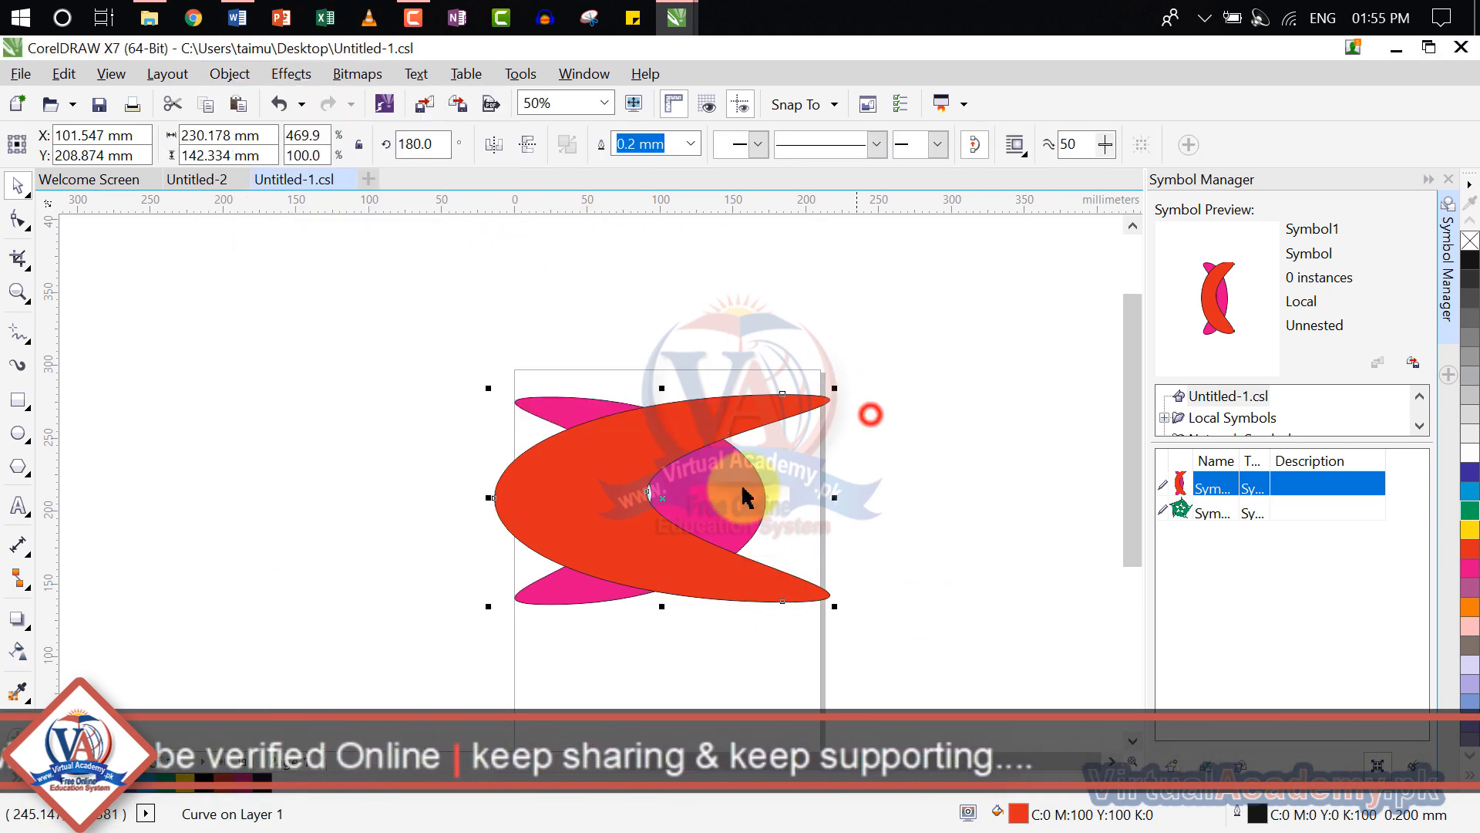